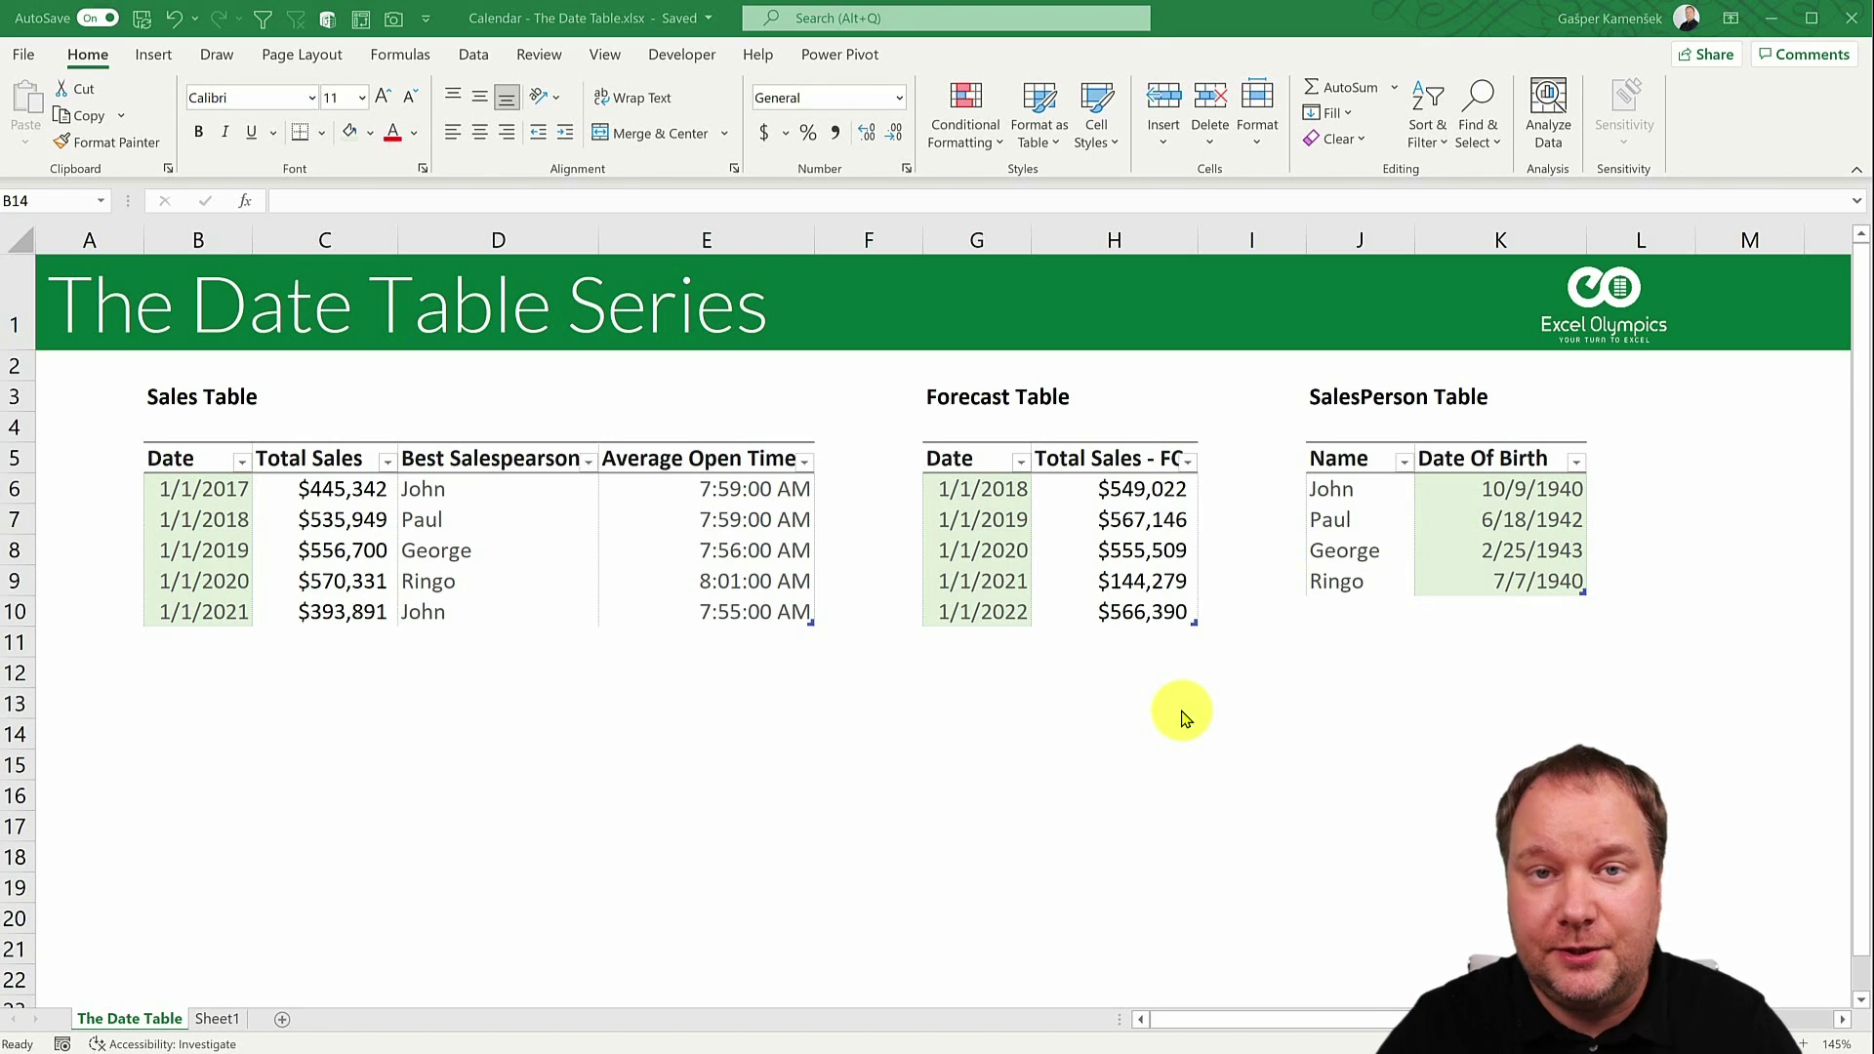
Inspect the values and dates in the Sales, Forecast and SalesPerson tables.
{"action": "left_click", "coordinate": [454, 495]}
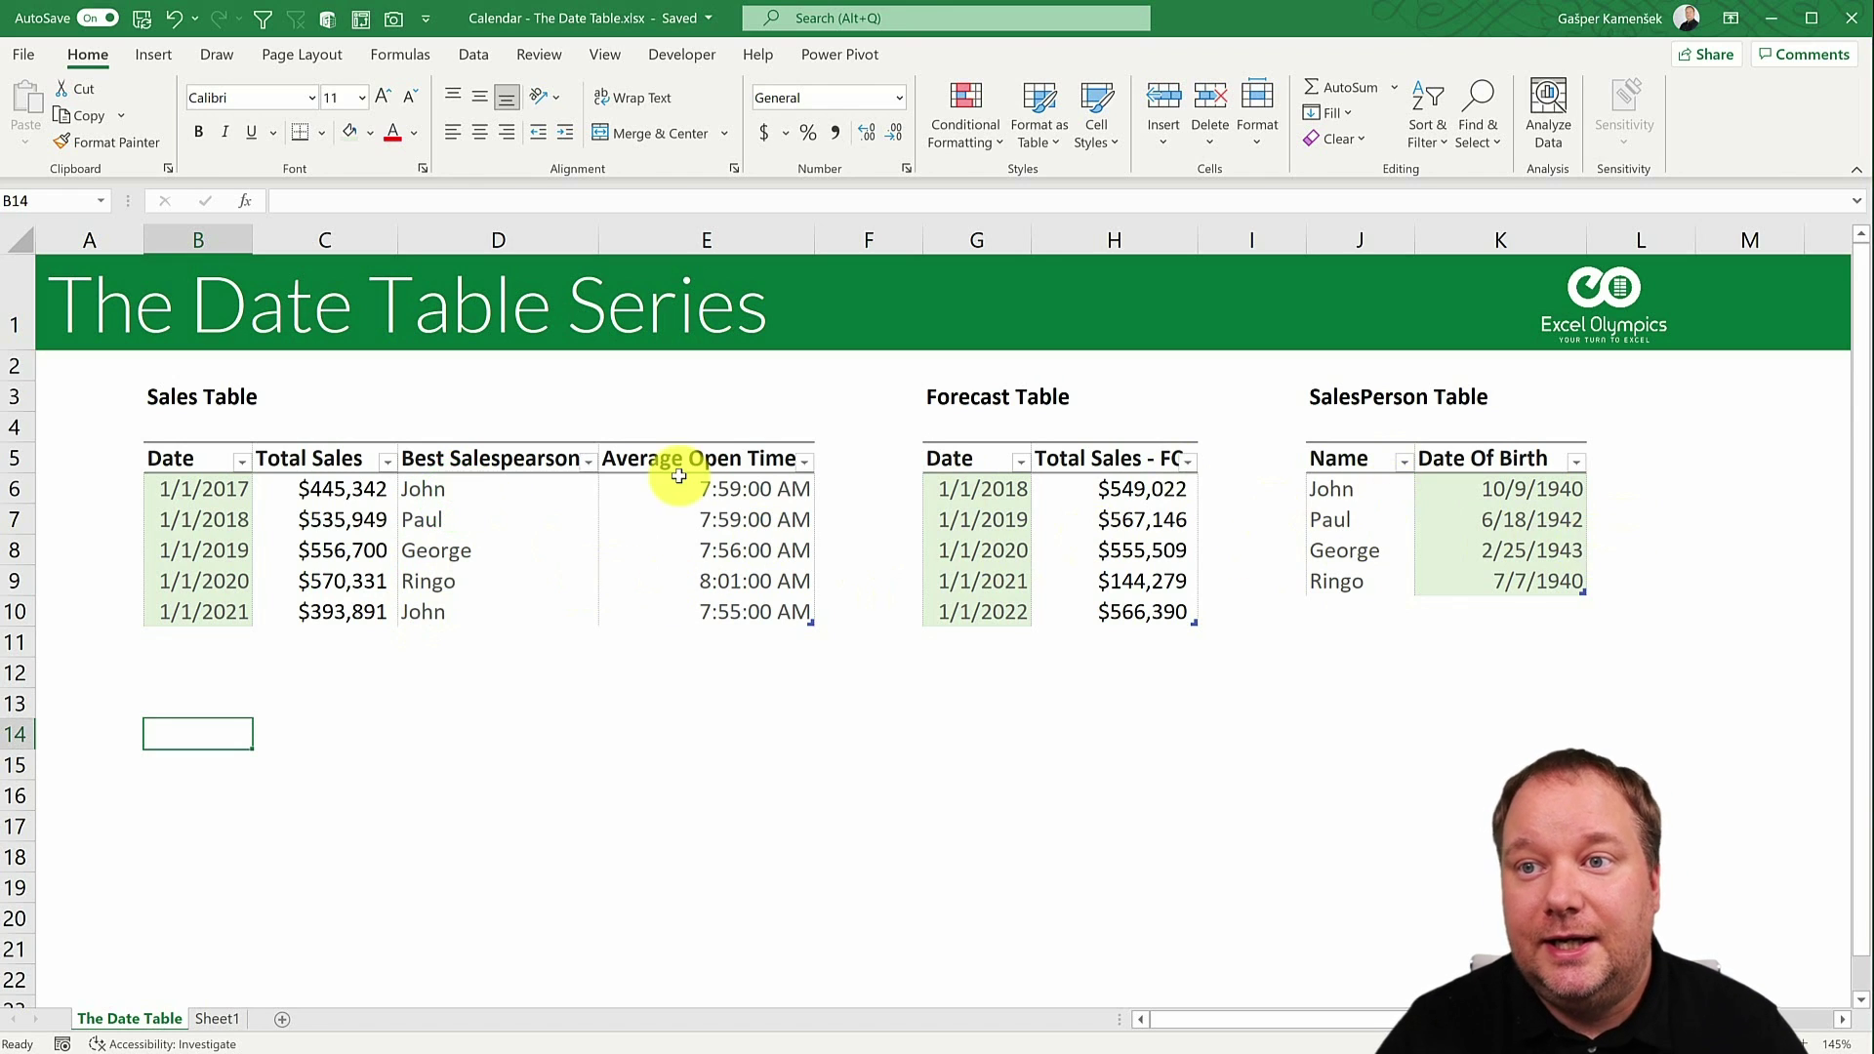
{"action": "left_click", "coordinate": [368, 519]}
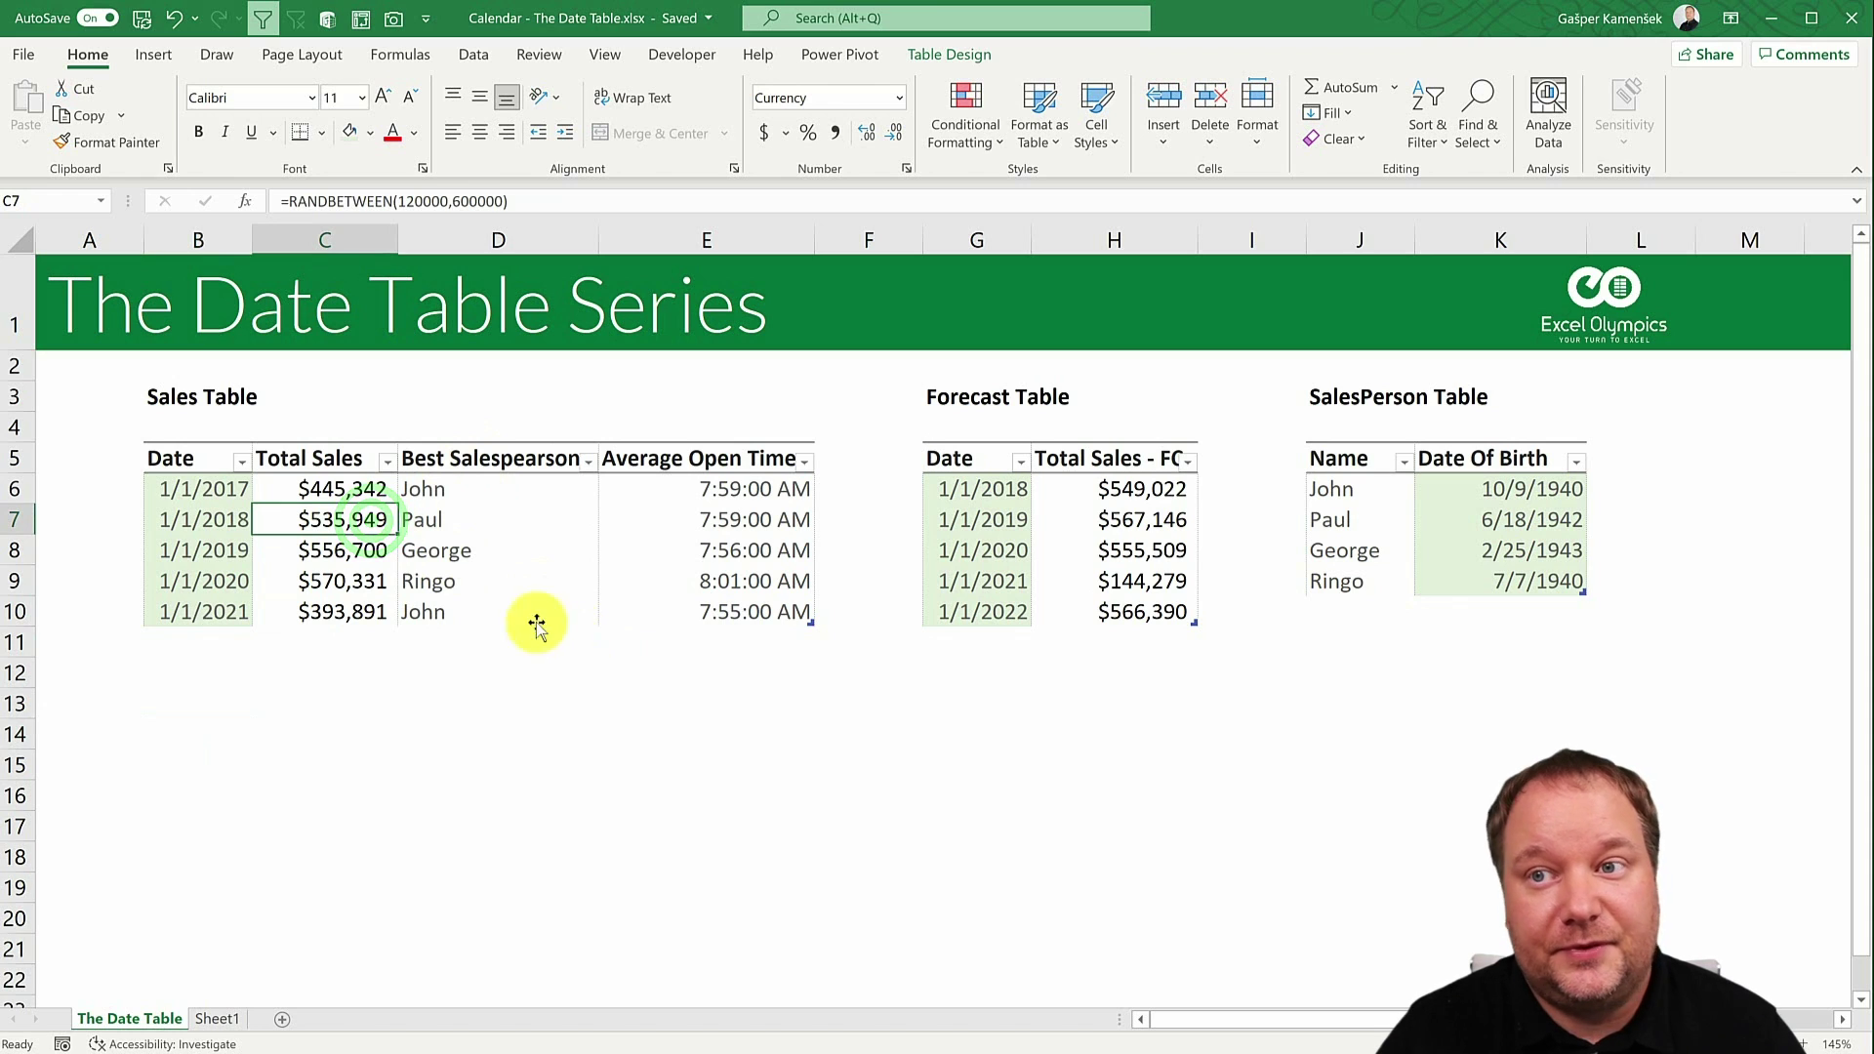
{"action": "left_click_drag", "start_coordinate": [190, 480], "coordinate": [736, 615]}
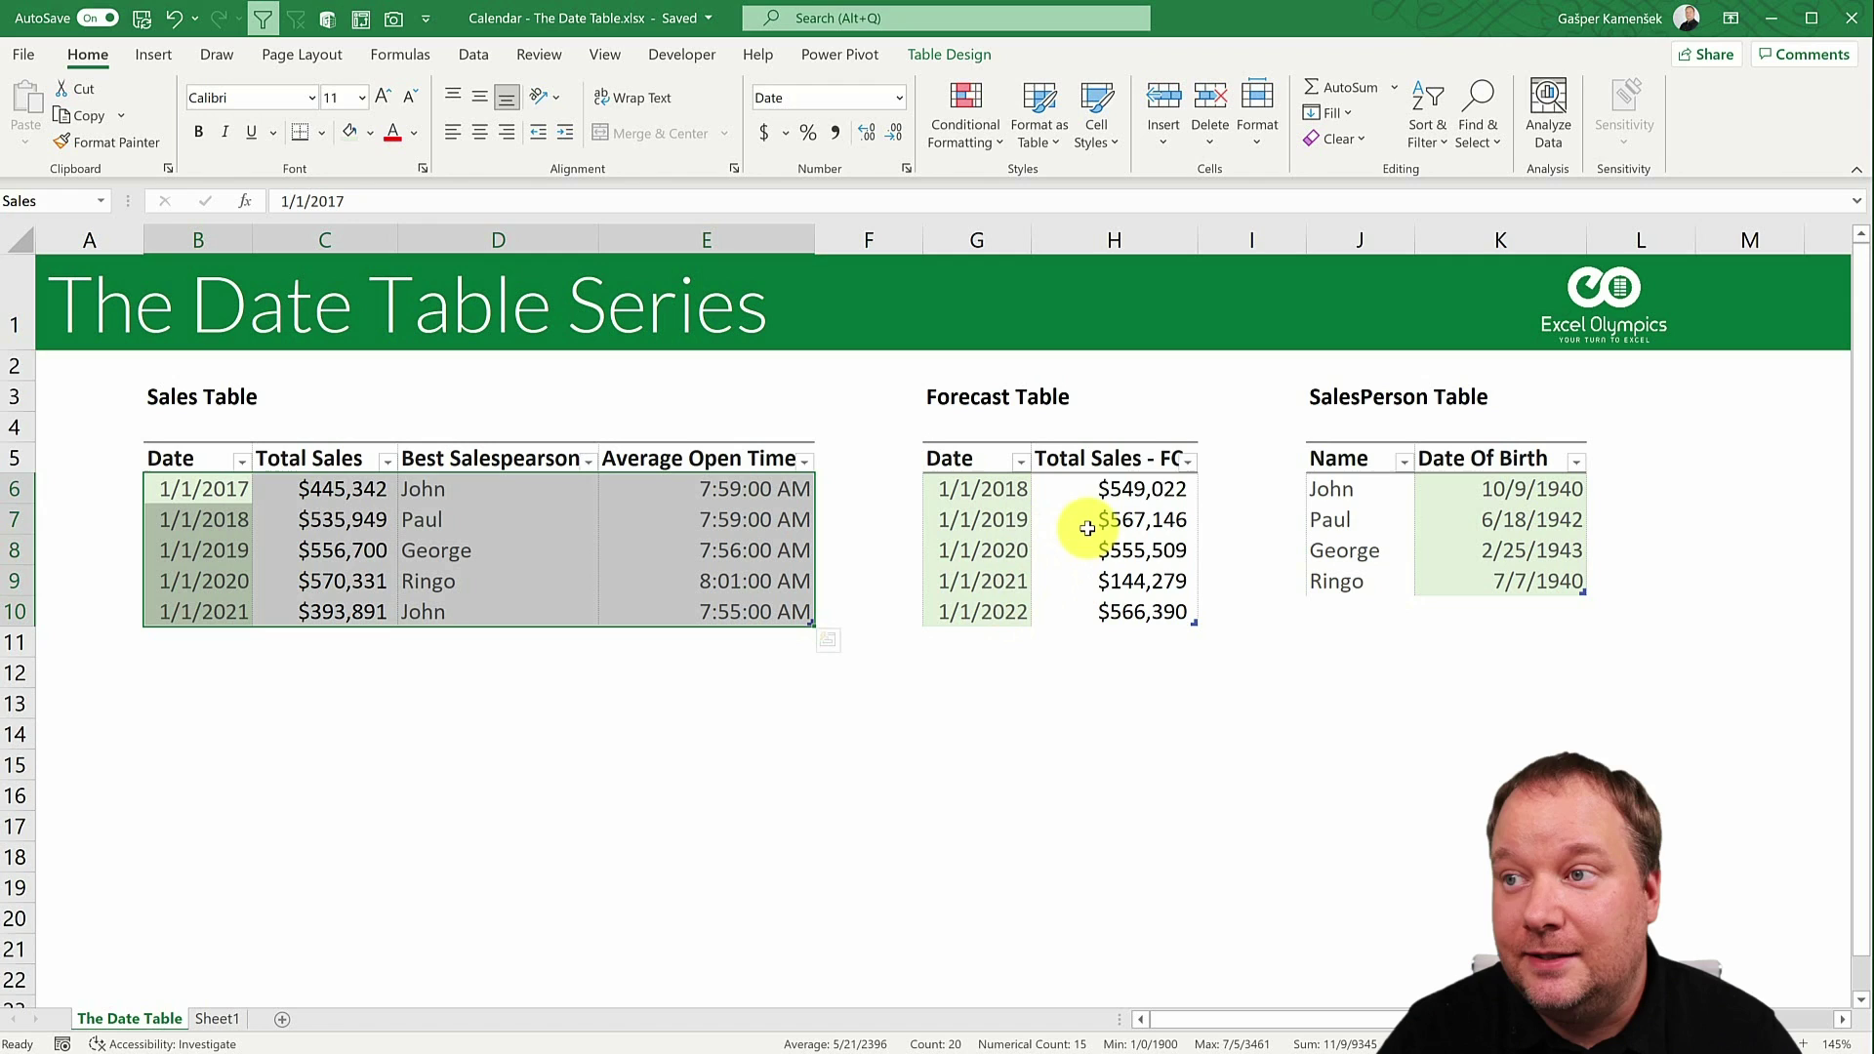
{"action": "left_click_drag", "start_coordinate": [1352, 478], "coordinate": [1514, 583]}
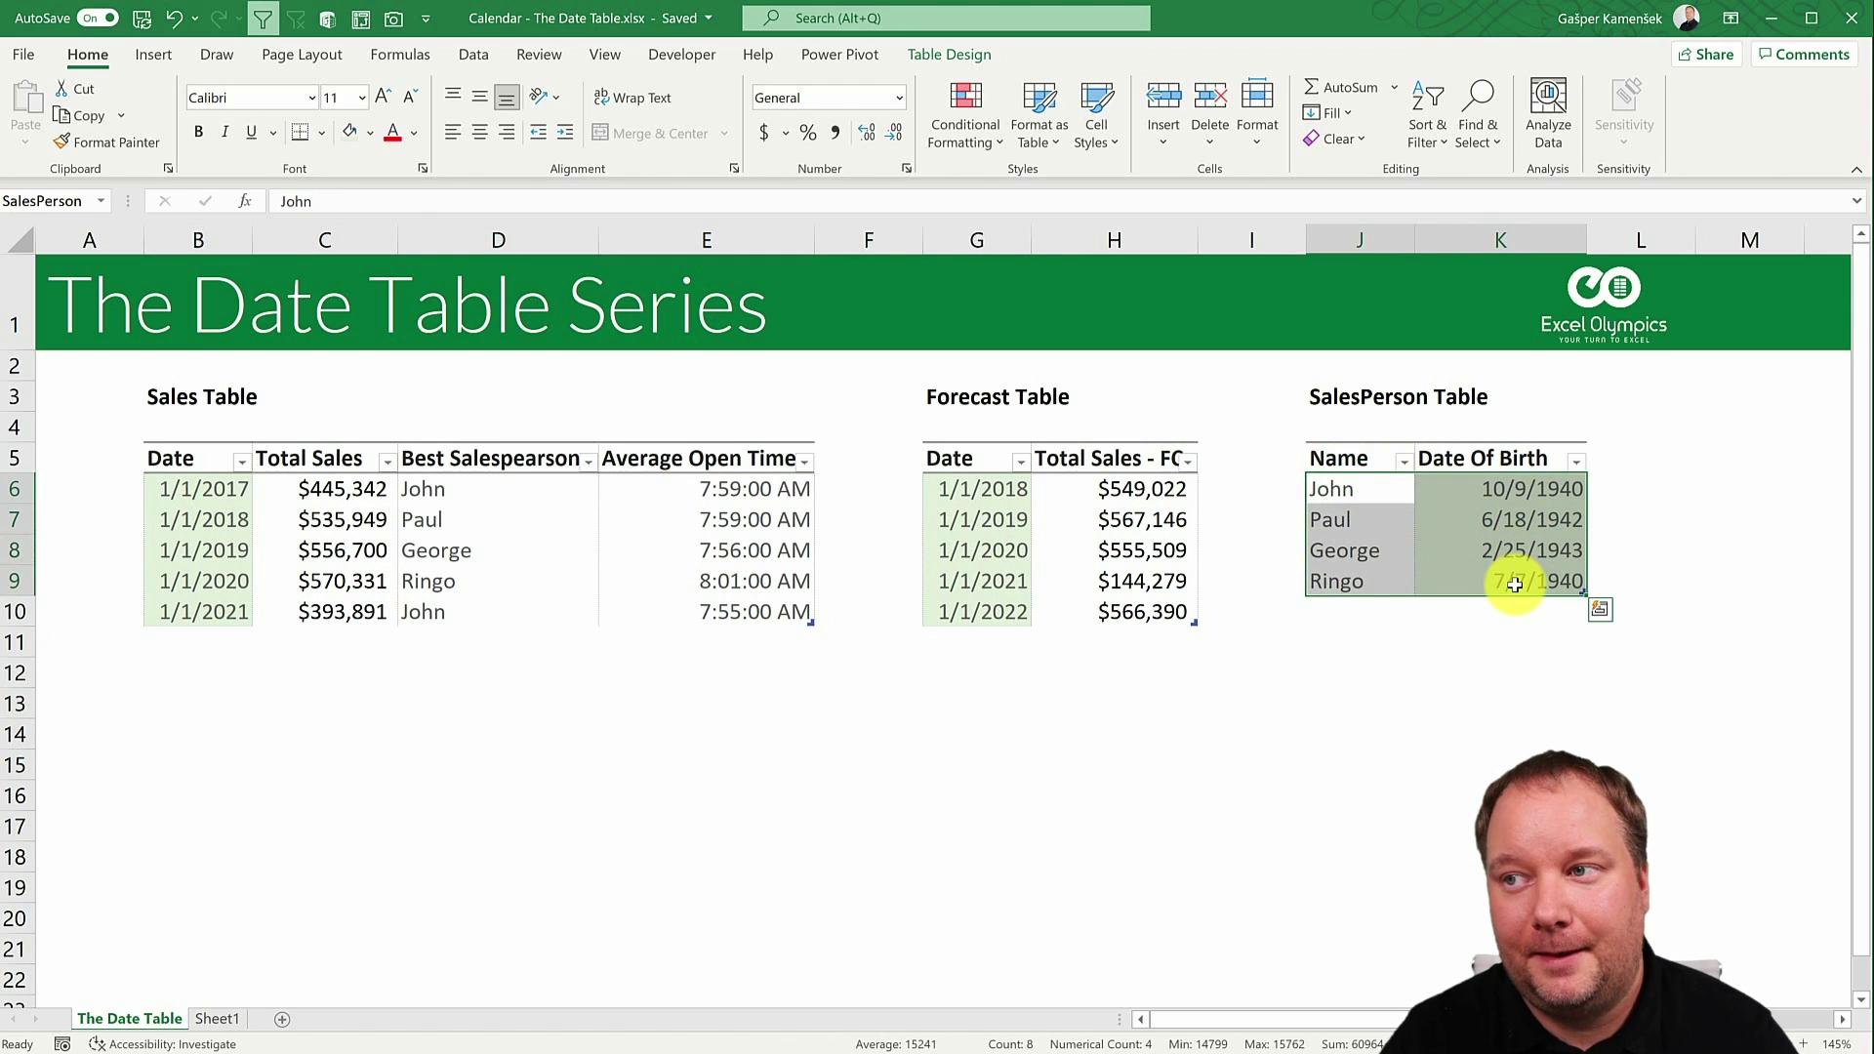
{"action": "left_click", "coordinate": [1532, 525]}
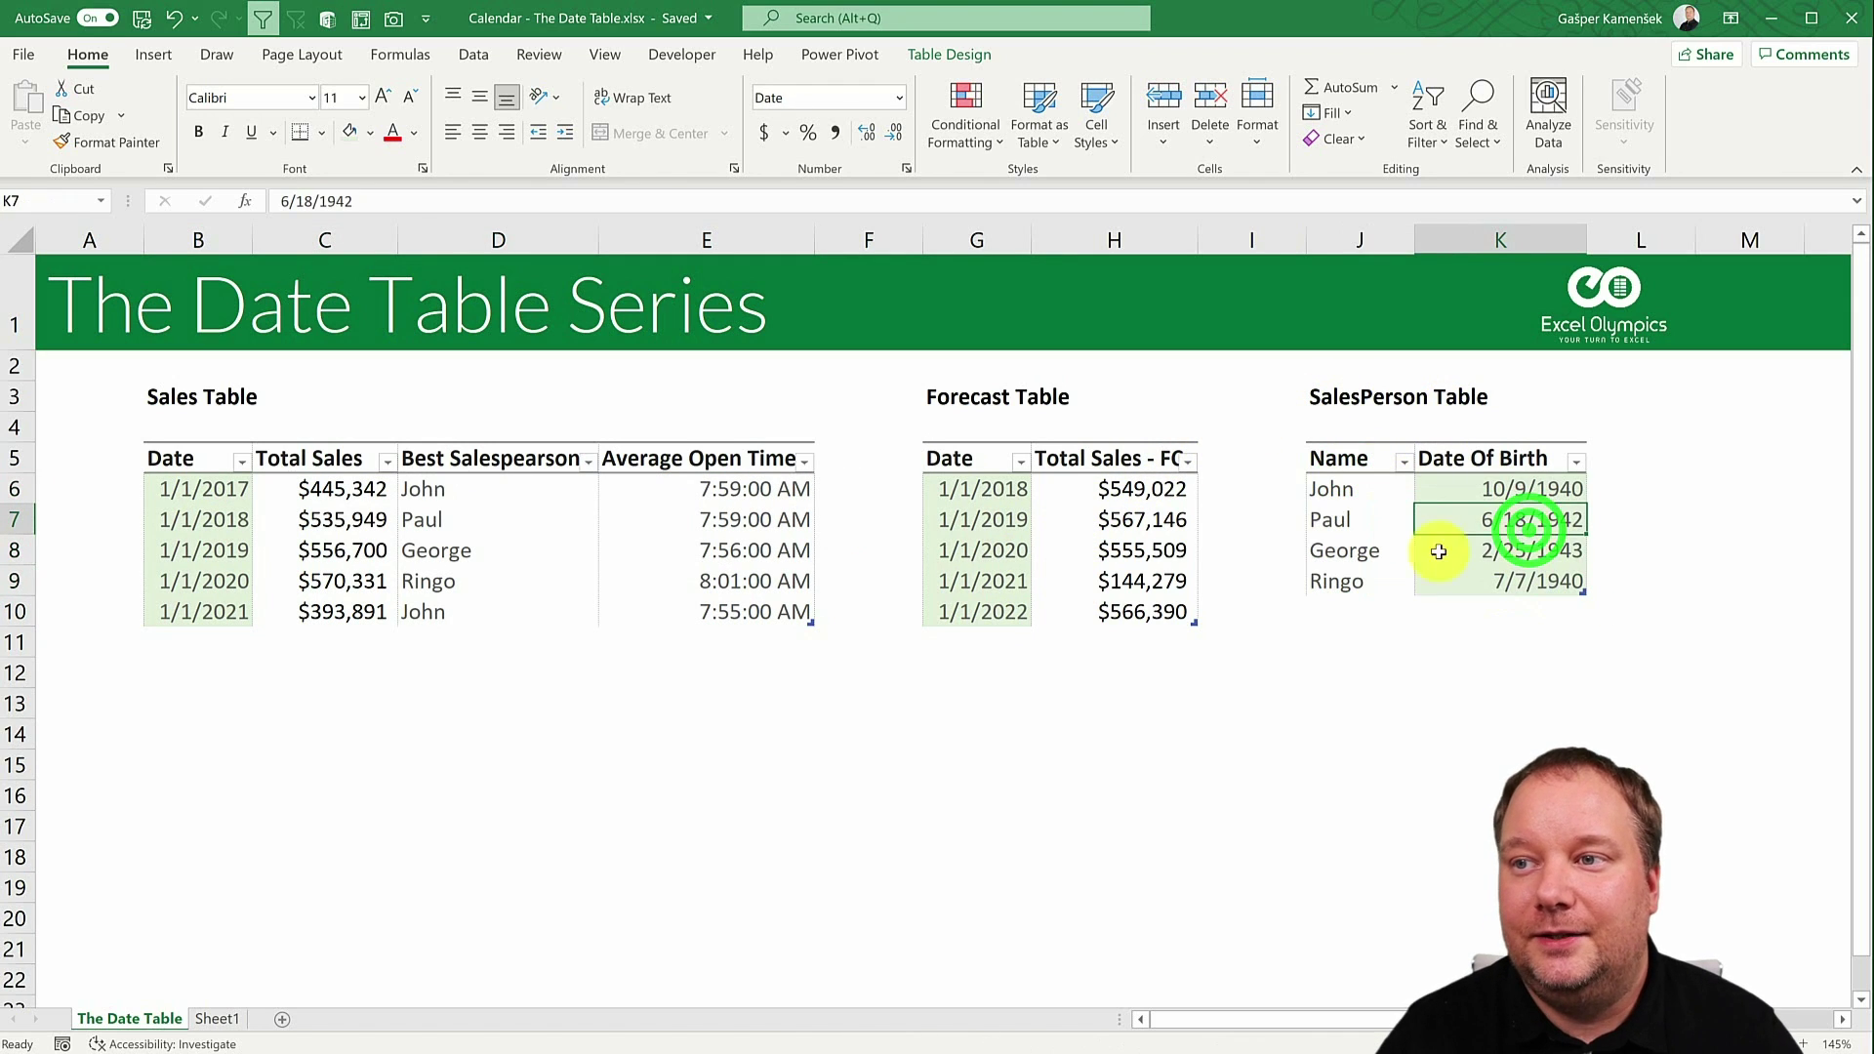
{"action": "left_click", "coordinate": [1020, 547]}
{"action": "left_click", "coordinate": [209, 552]}
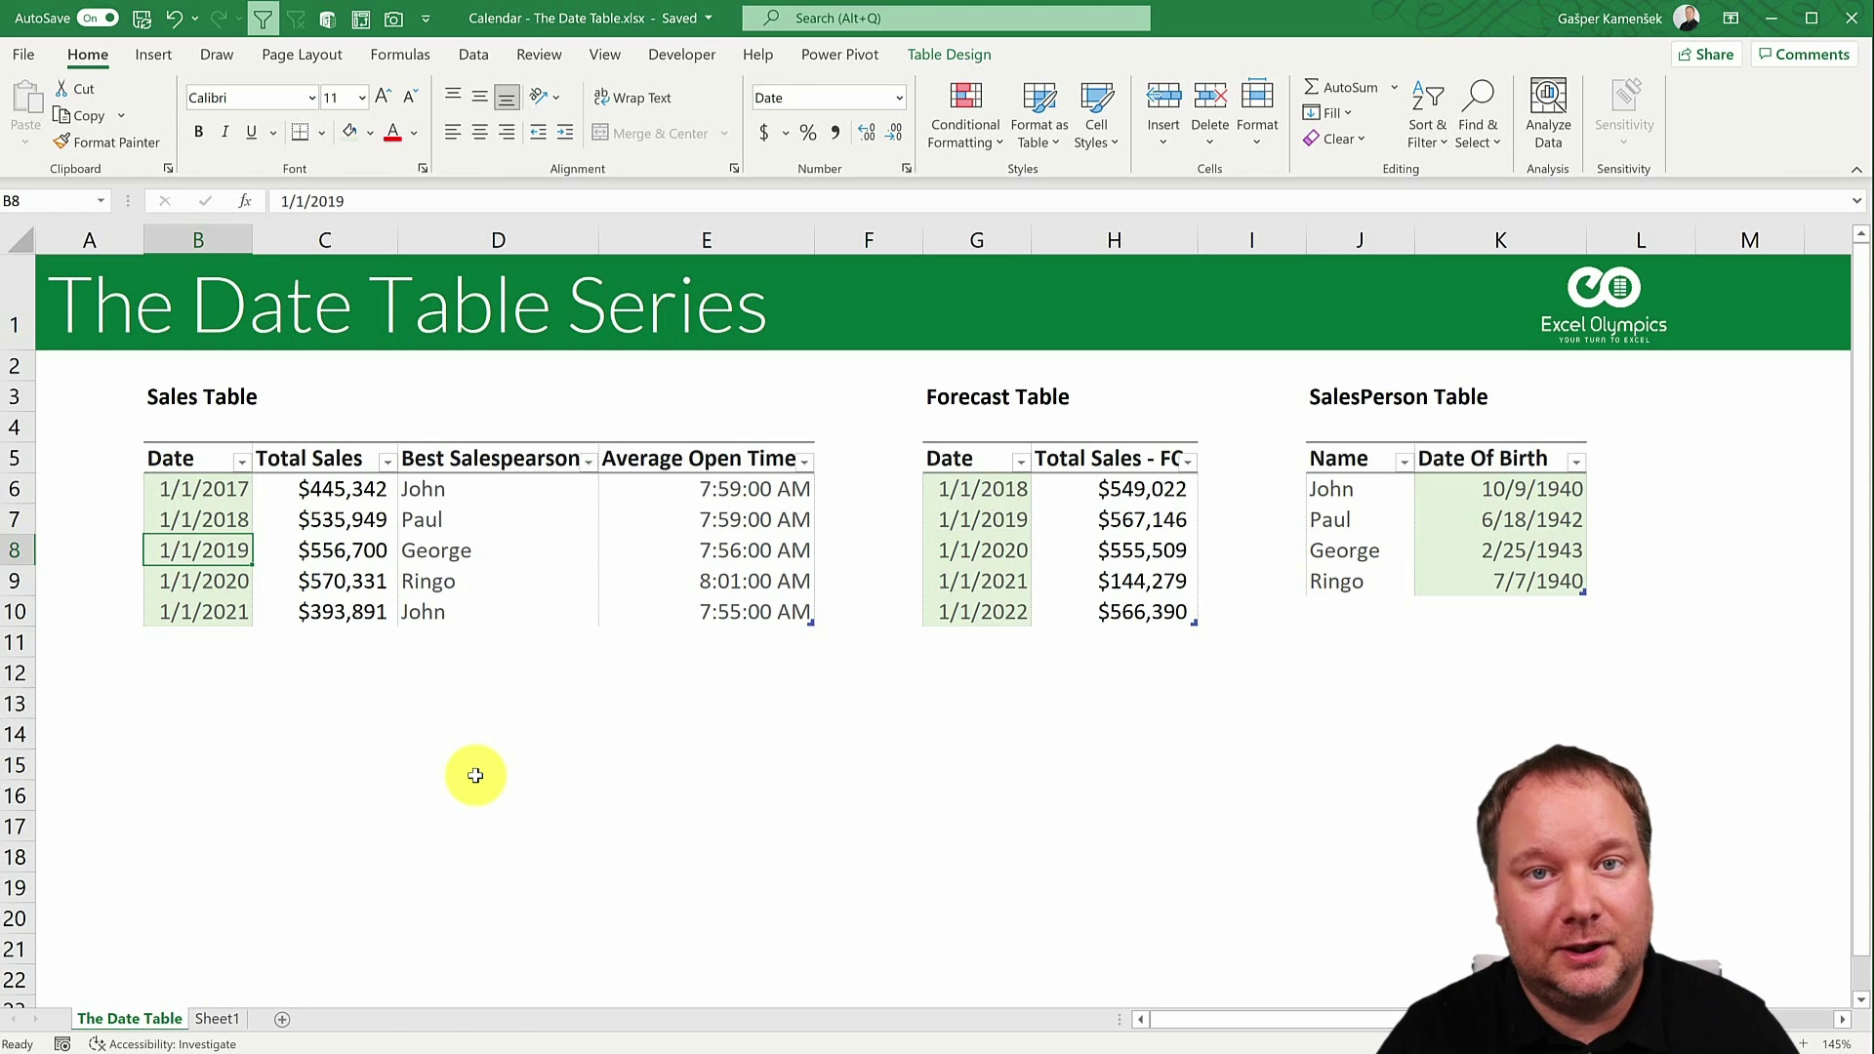
{"action": "left_click", "coordinate": [265, 758]}
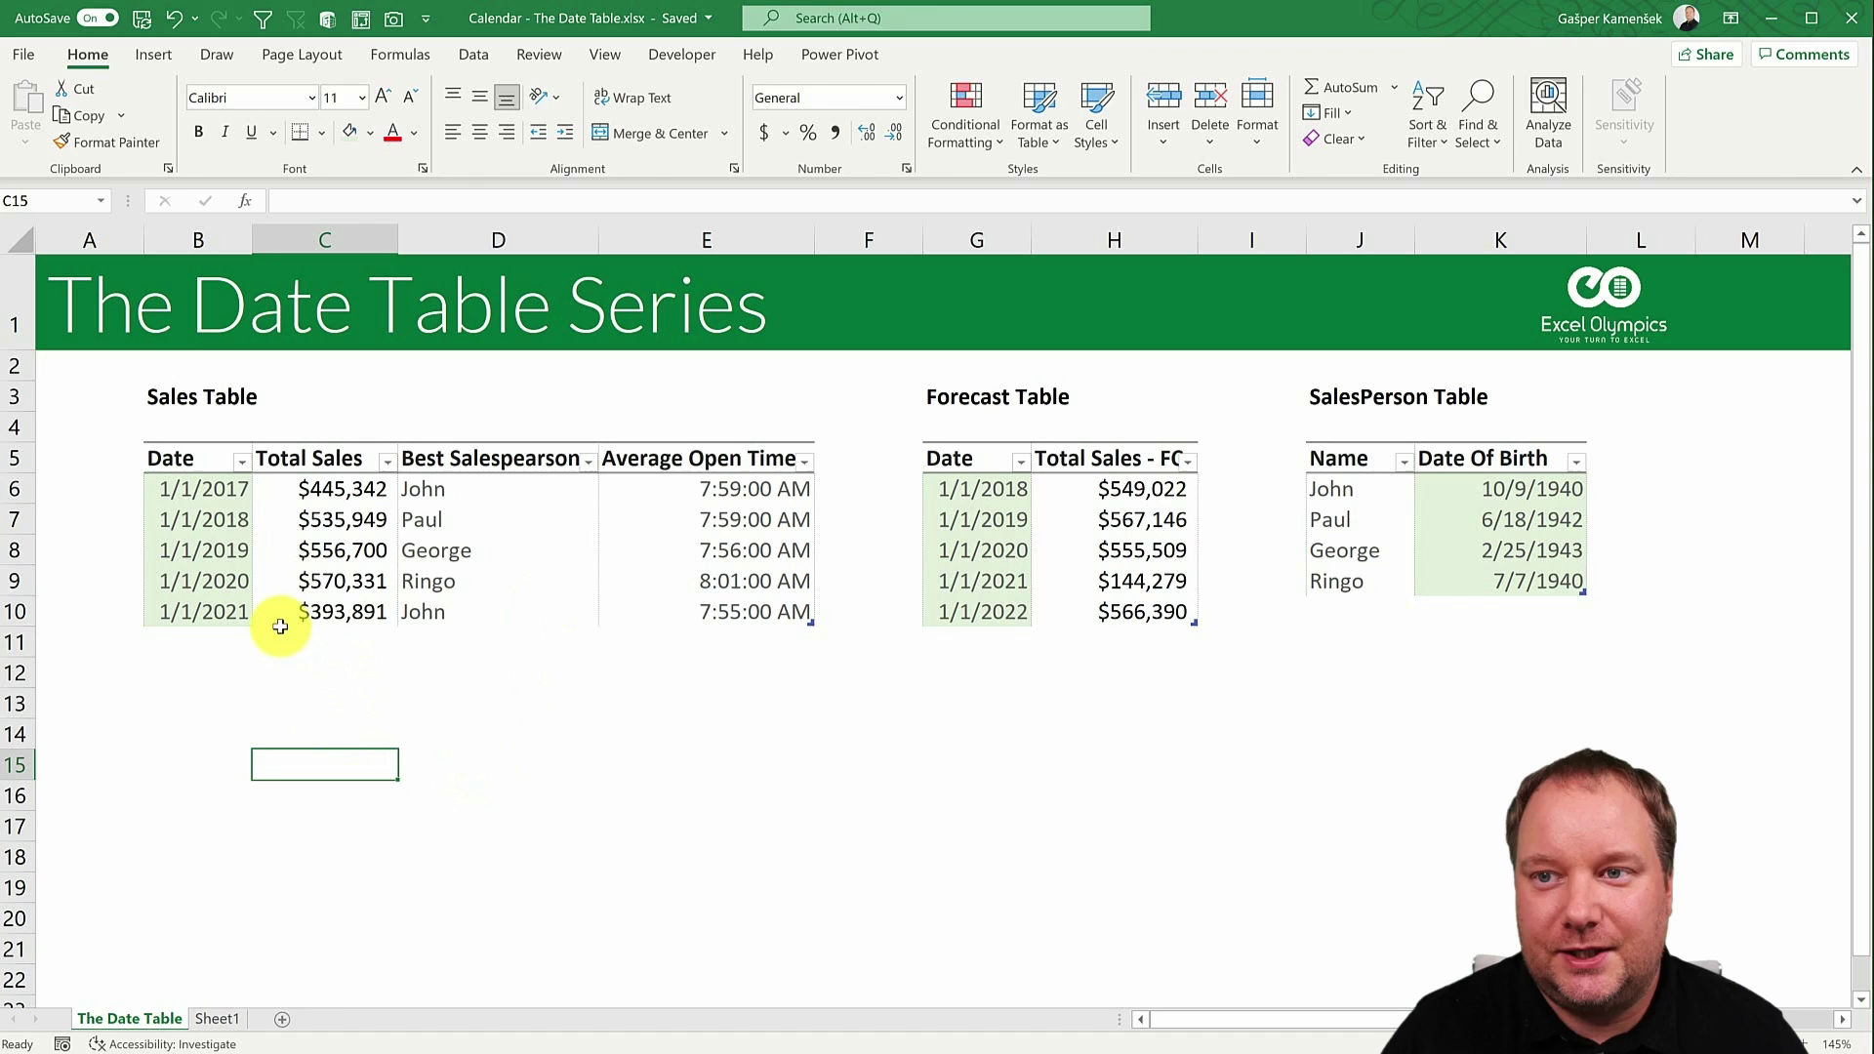
Select the Sales Date, Forecast Date and Date Of Birth columns to compare their dates.
{"action": "left_click_drag", "start_coordinate": [231, 489], "coordinate": [217, 611]}
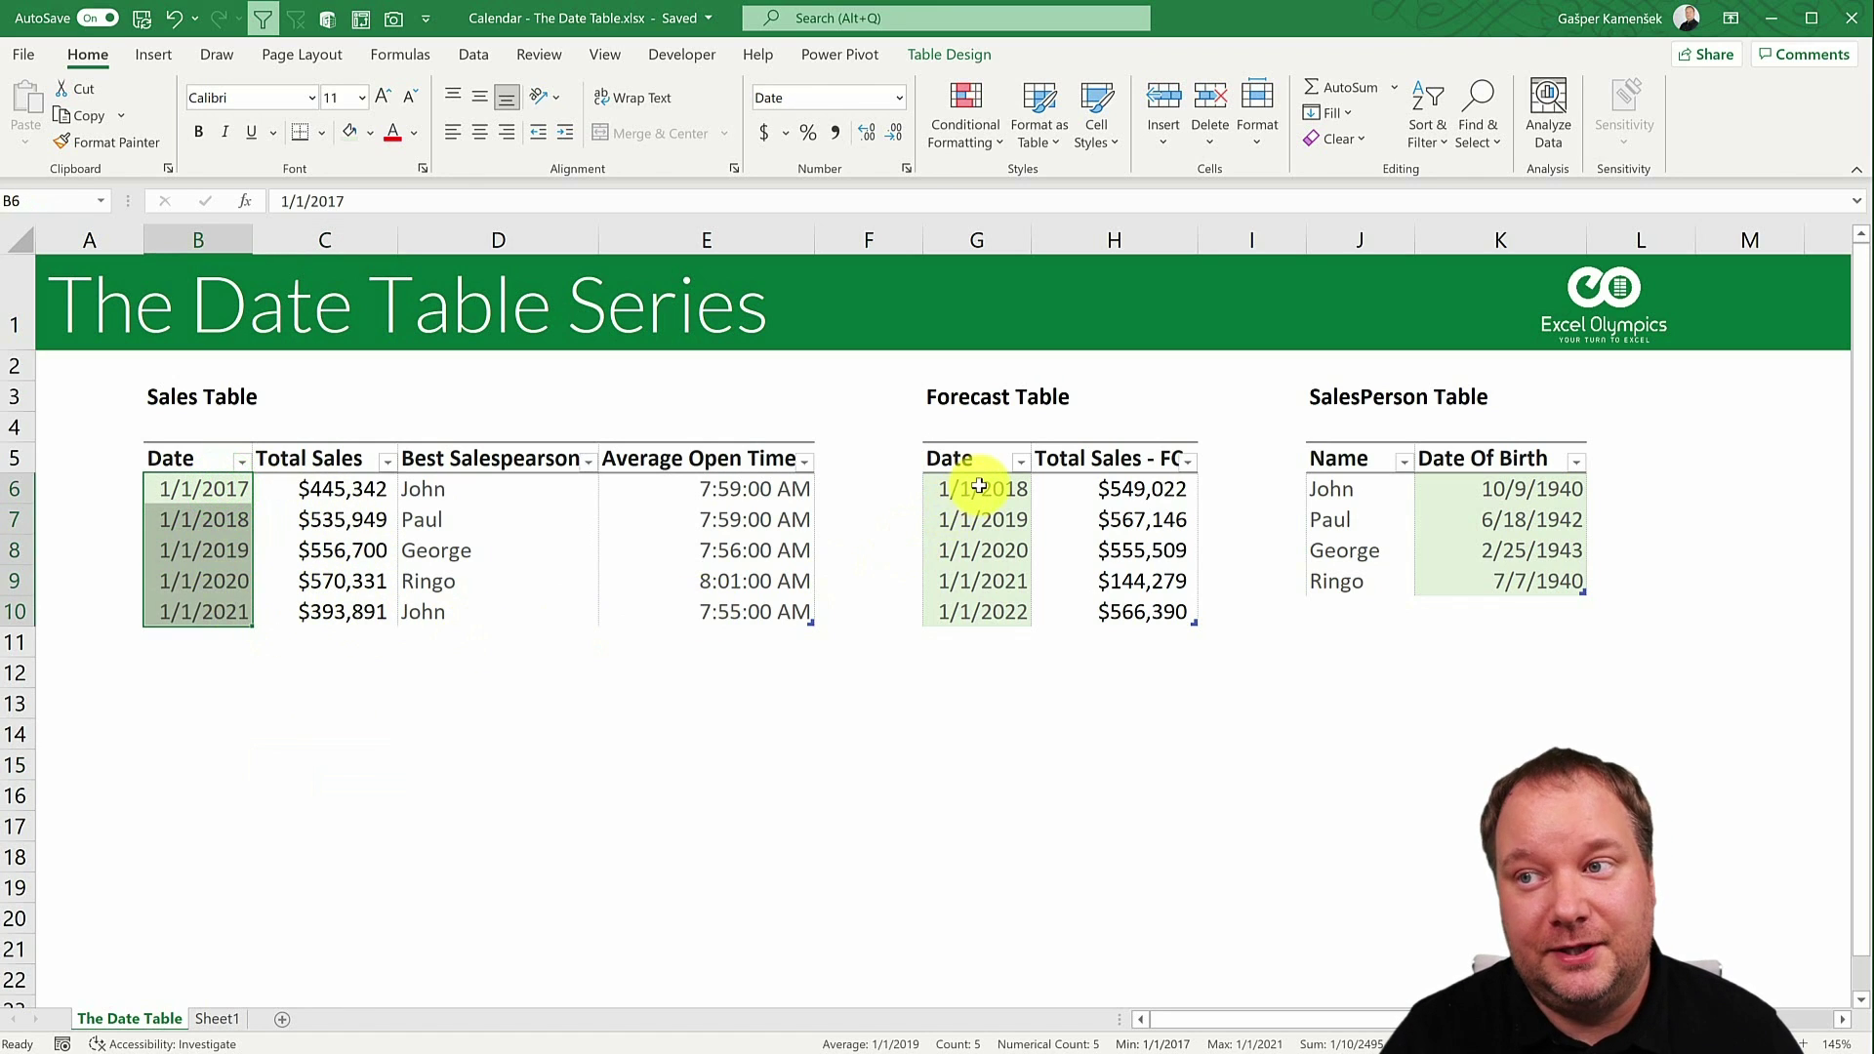
{"action": "left_click_drag", "start_coordinate": [976, 488], "coordinate": [978, 607]}
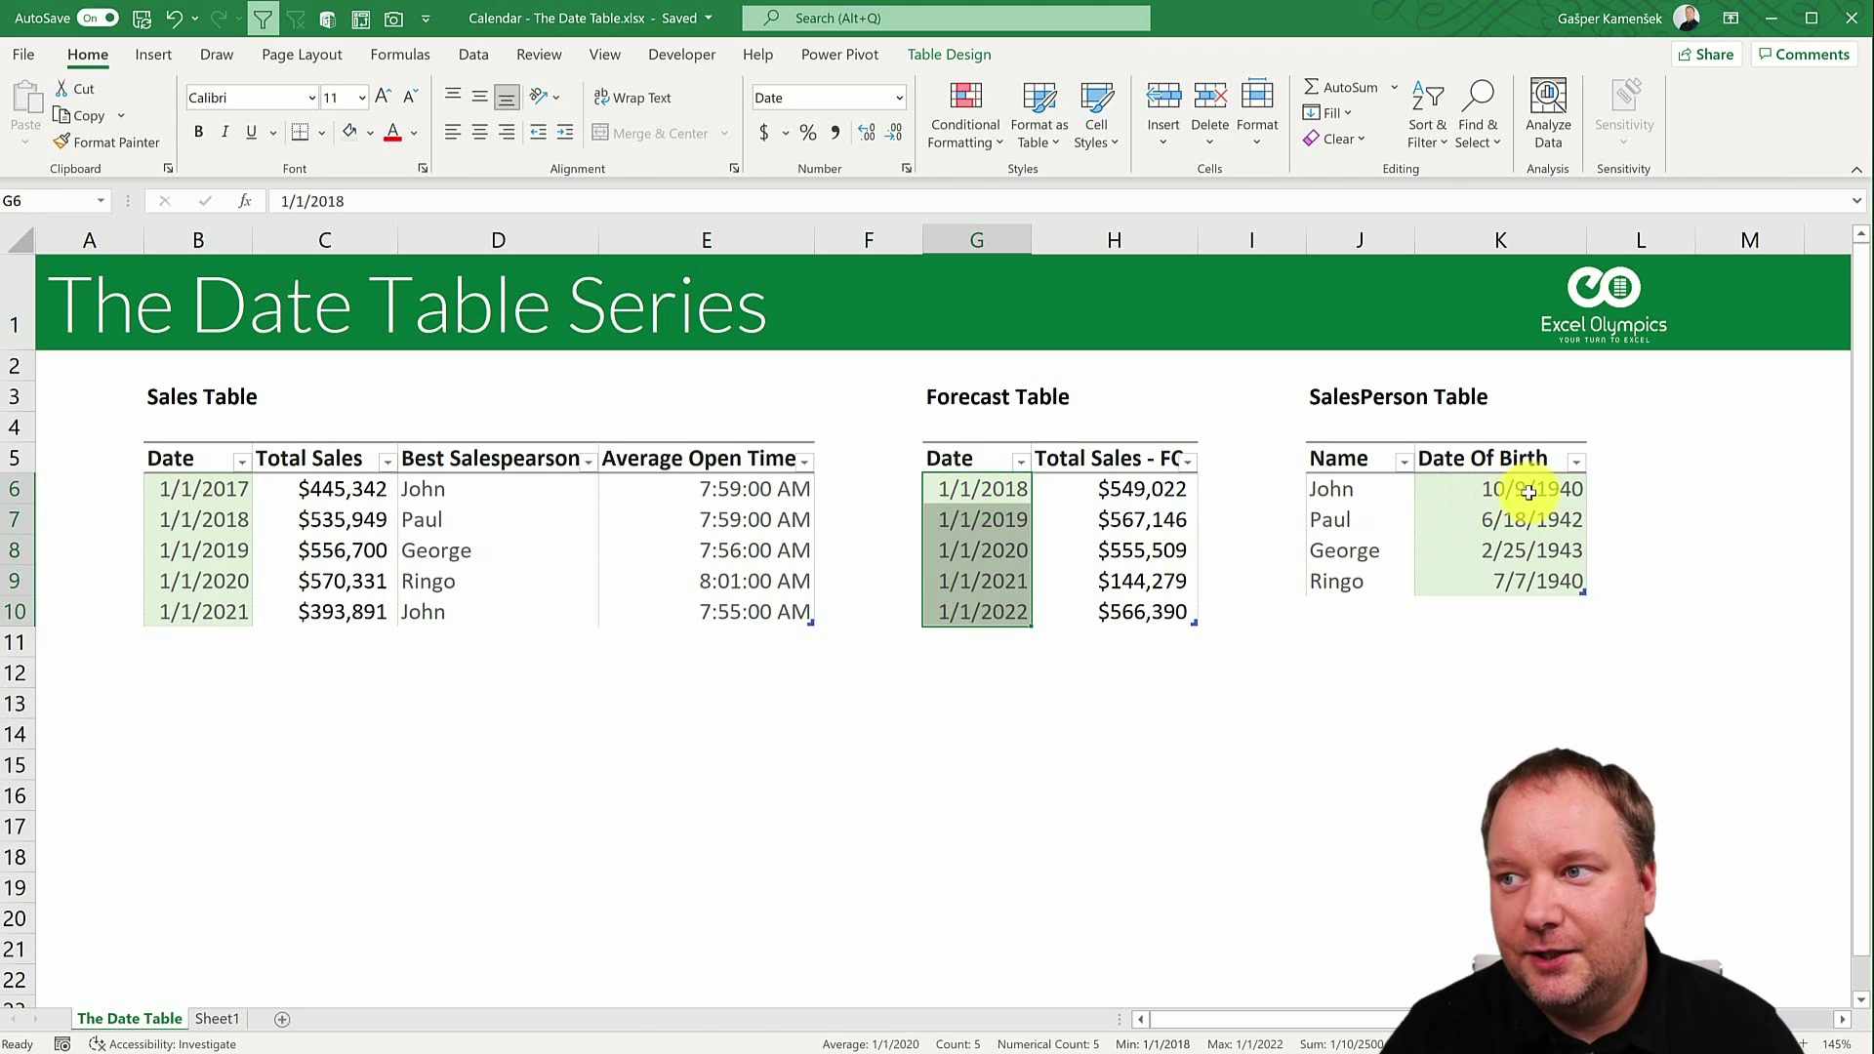
{"action": "left_click_drag", "start_coordinate": [1529, 488], "coordinate": [1531, 580]}
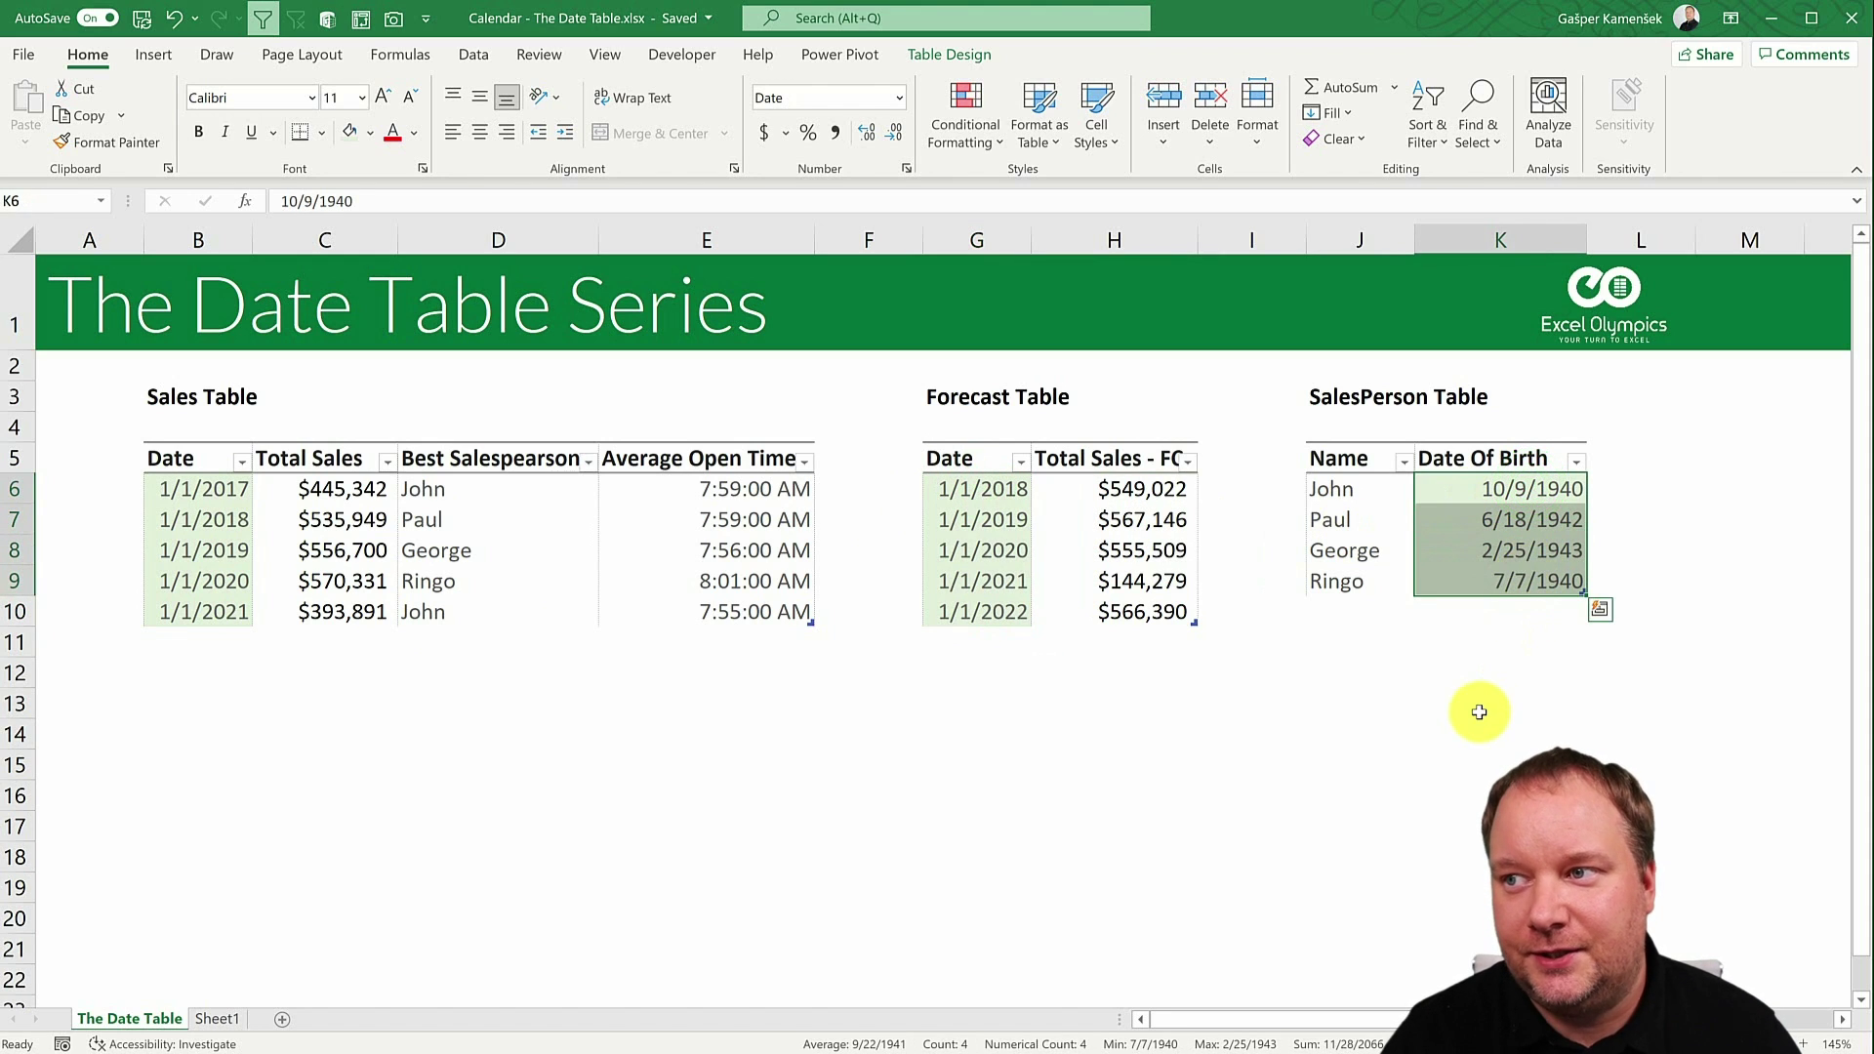
{"action": "left_click", "coordinate": [205, 546]}
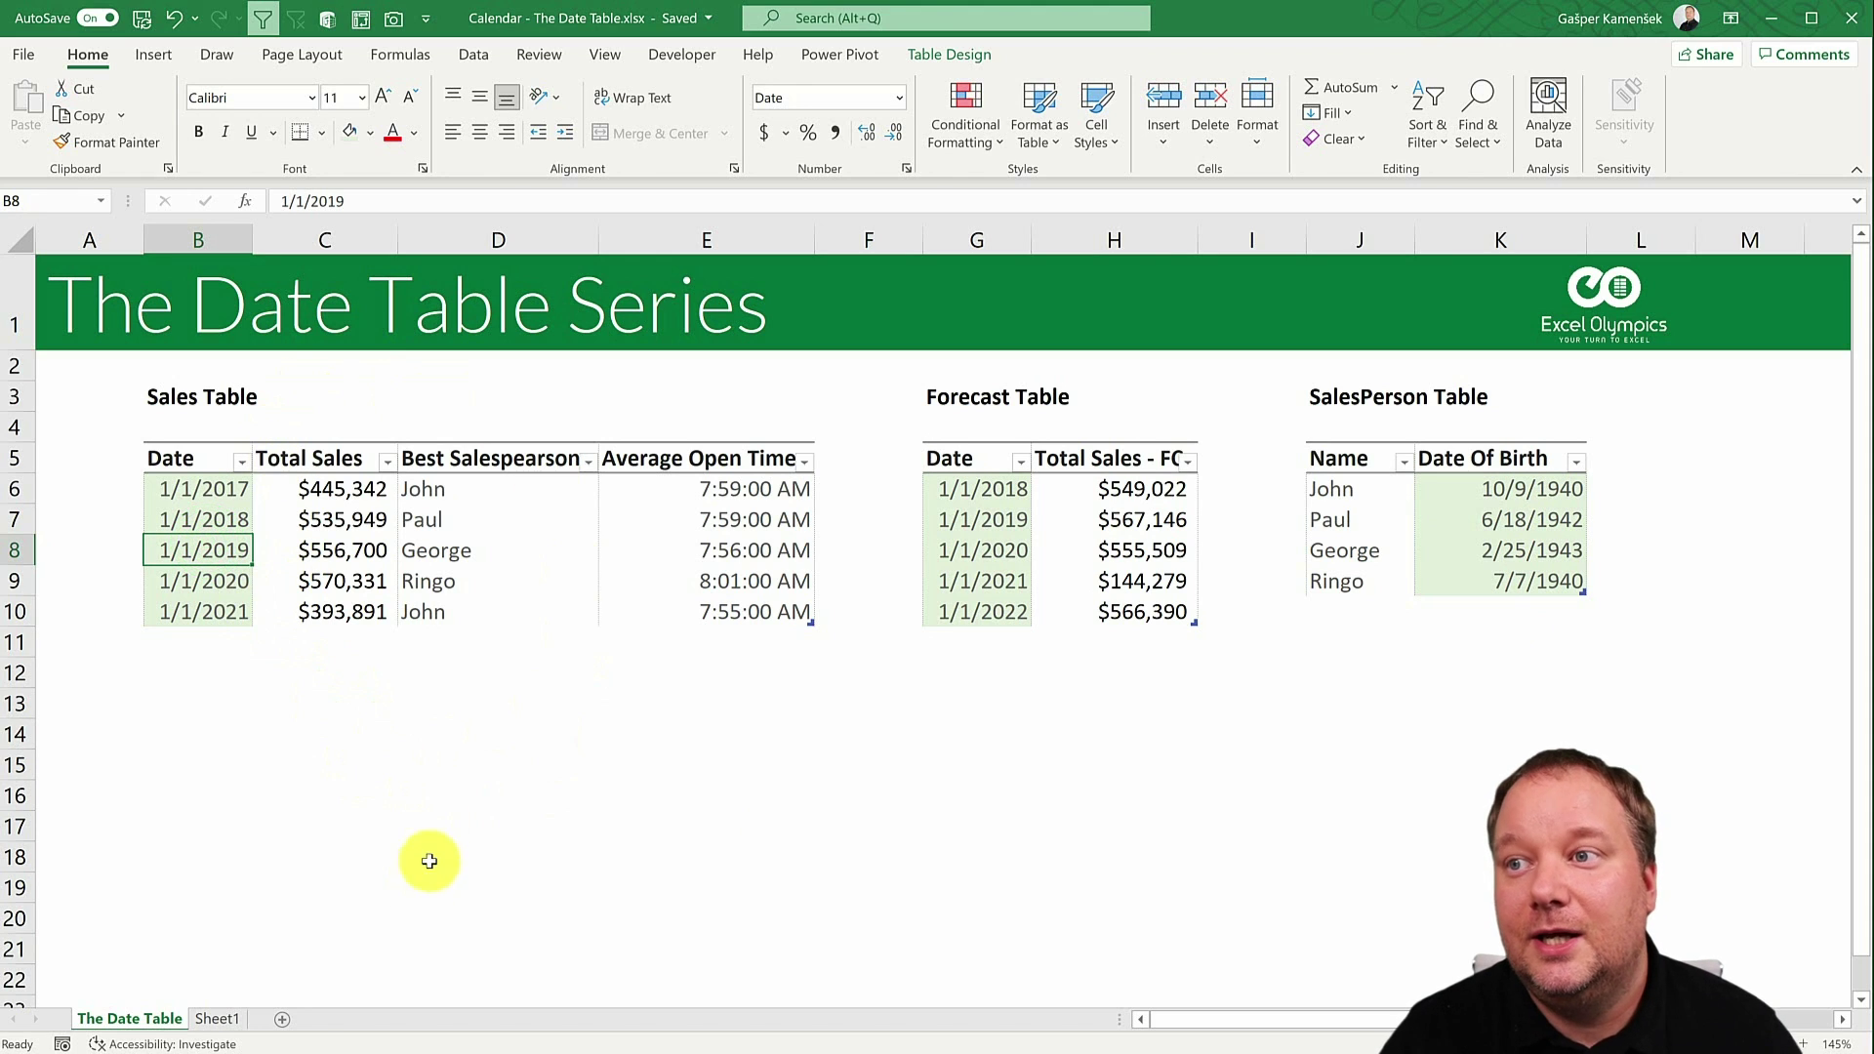
{"action": "left_click", "coordinate": [1001, 555]}
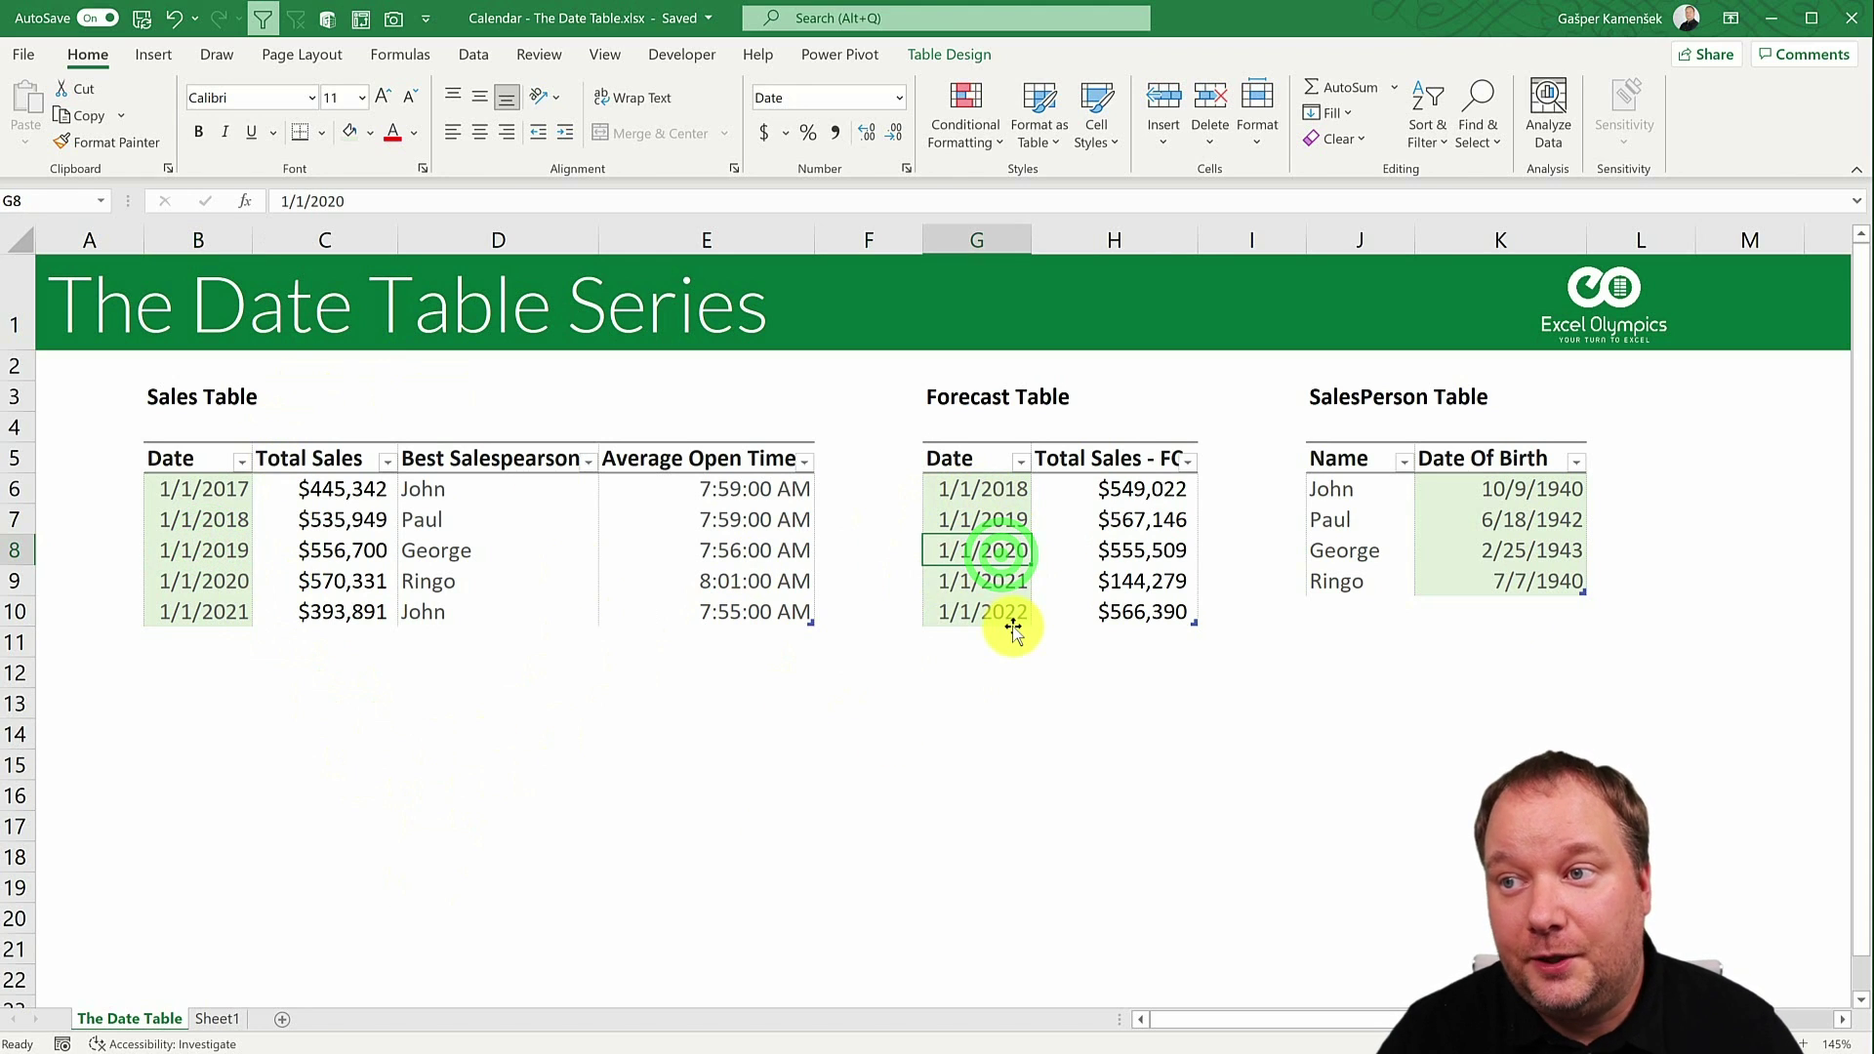
{"action": "left_click", "coordinate": [1506, 513]}
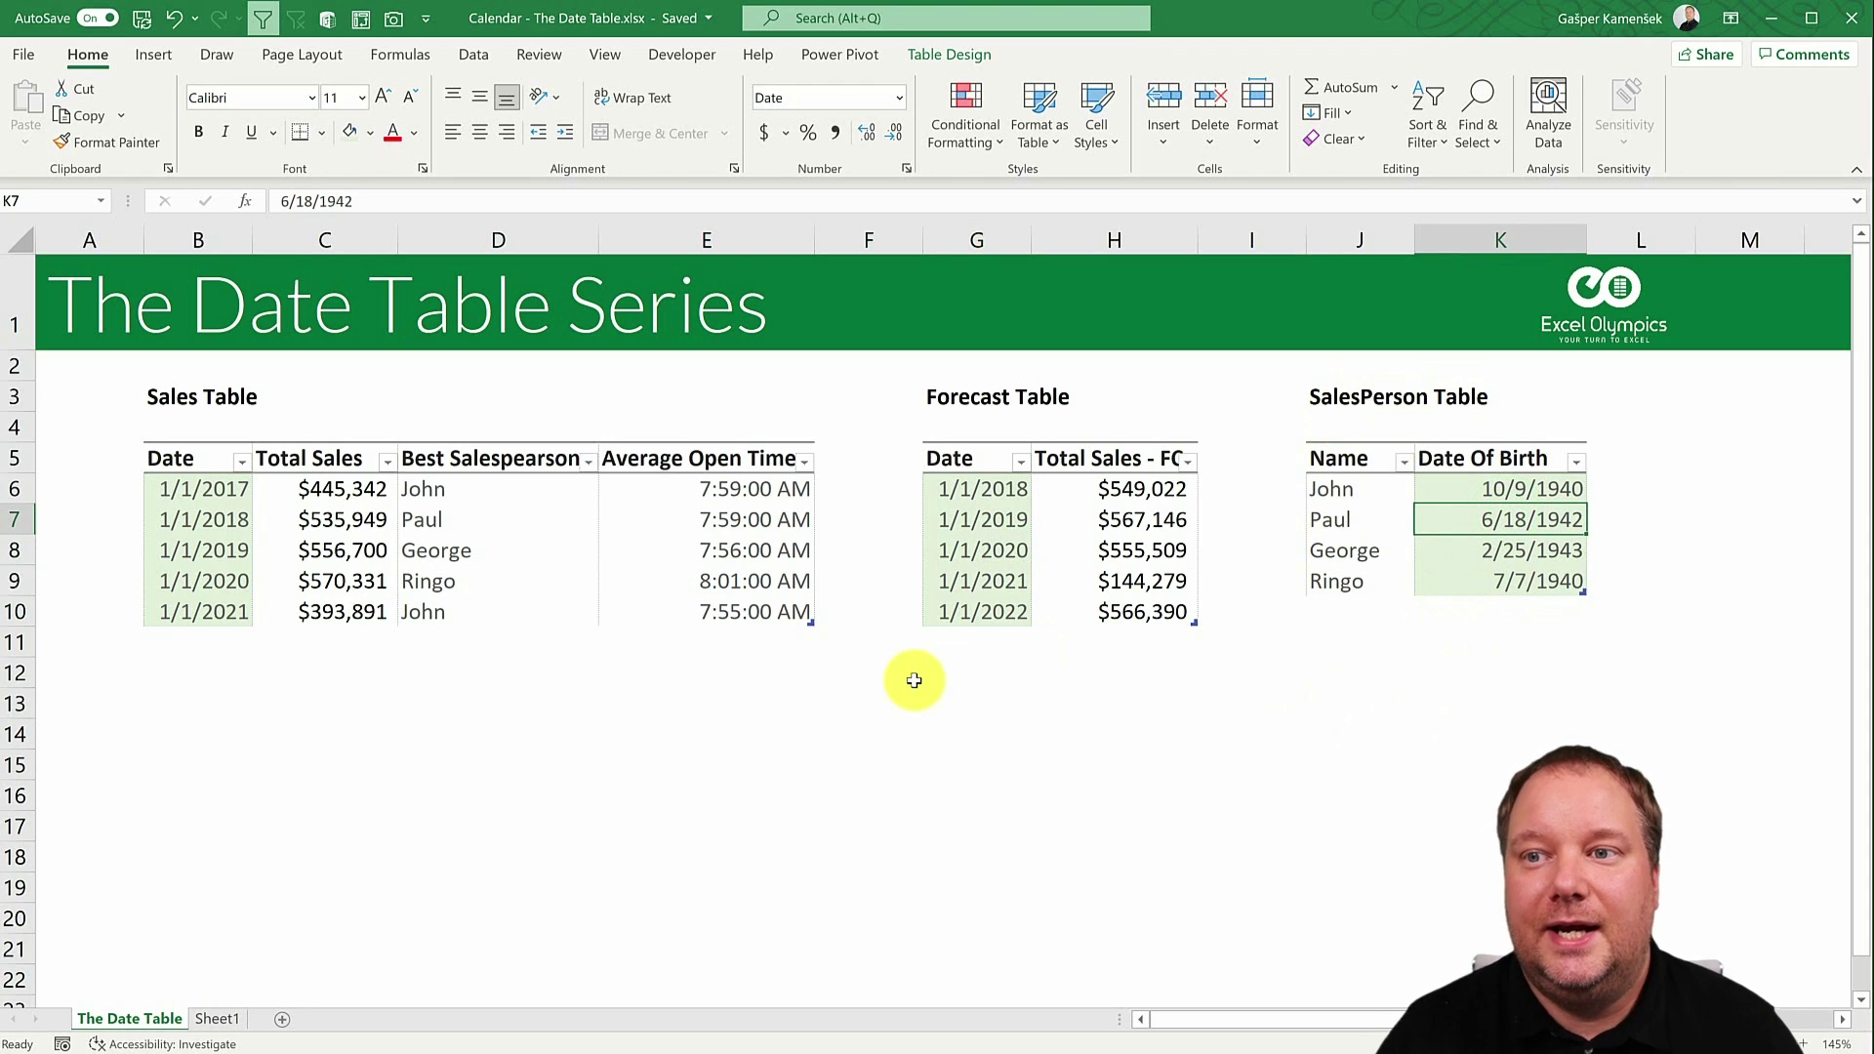
{"action": "left_click", "coordinate": [281, 712]}
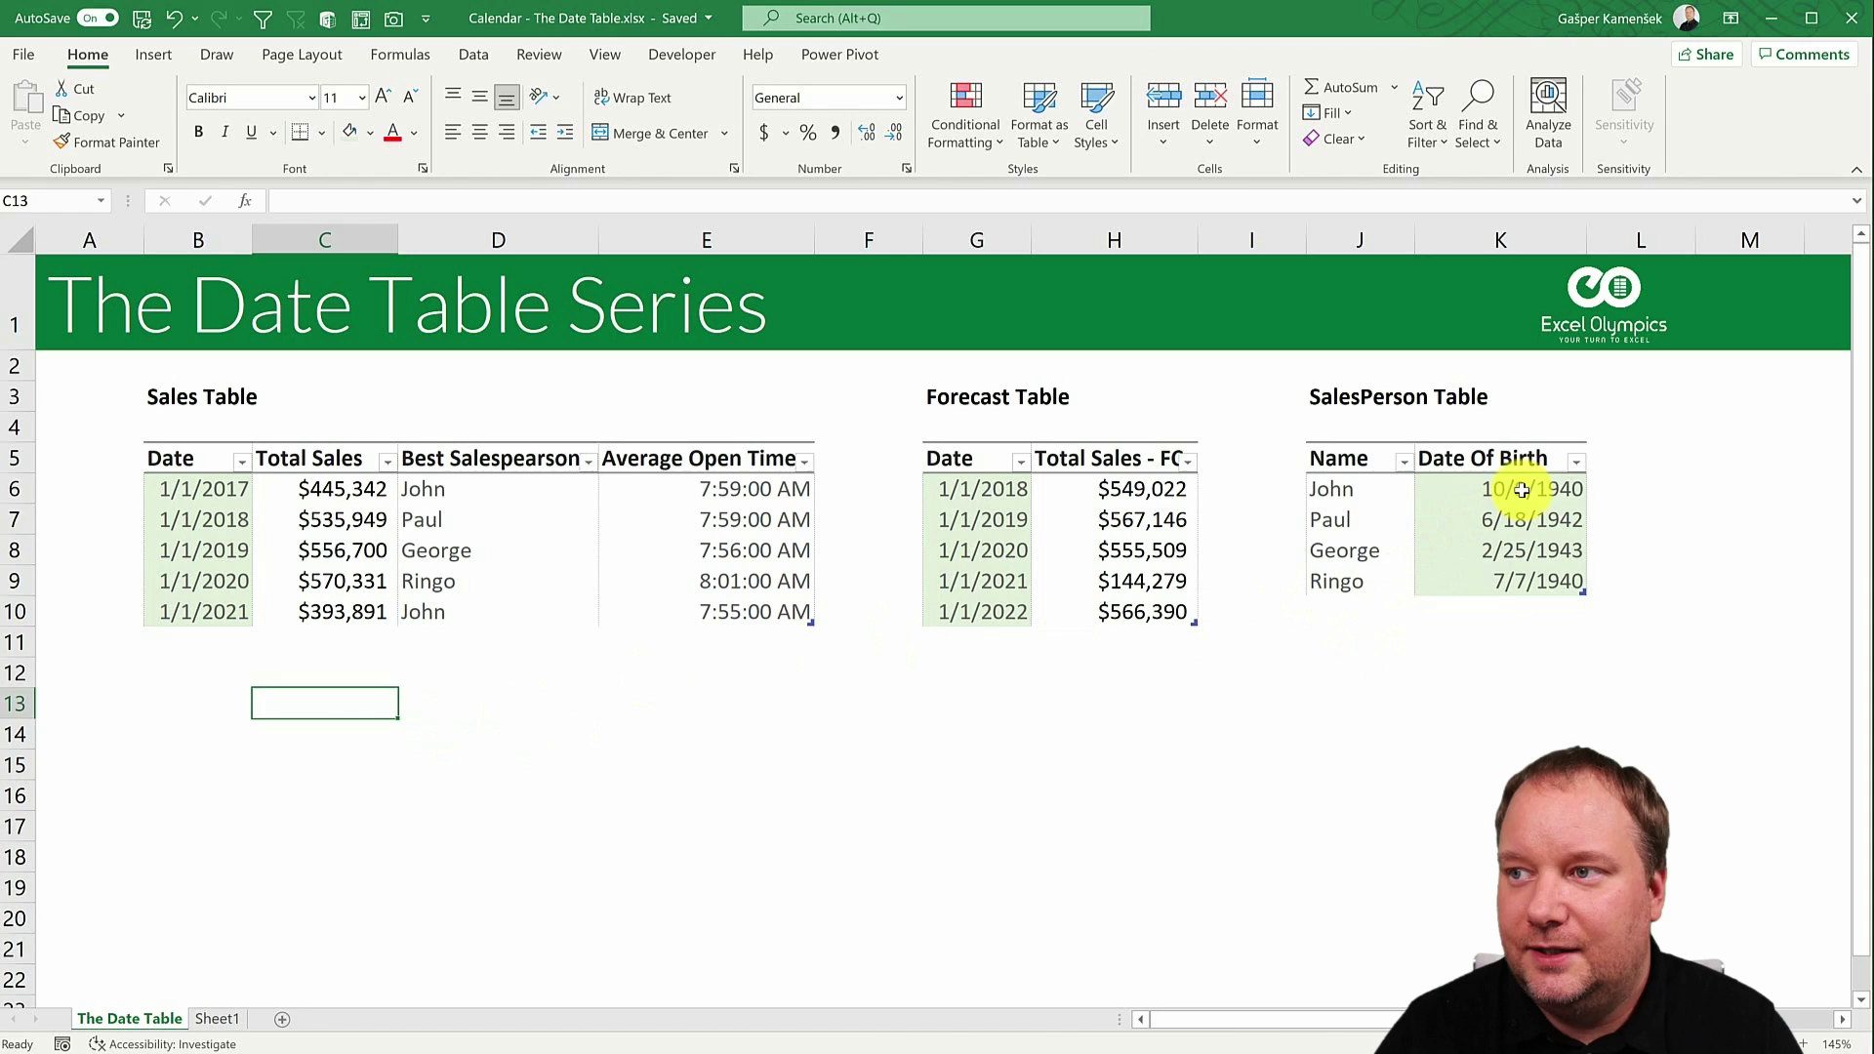
{"action": "left_click_drag", "start_coordinate": [1510, 494], "coordinate": [1514, 580]}
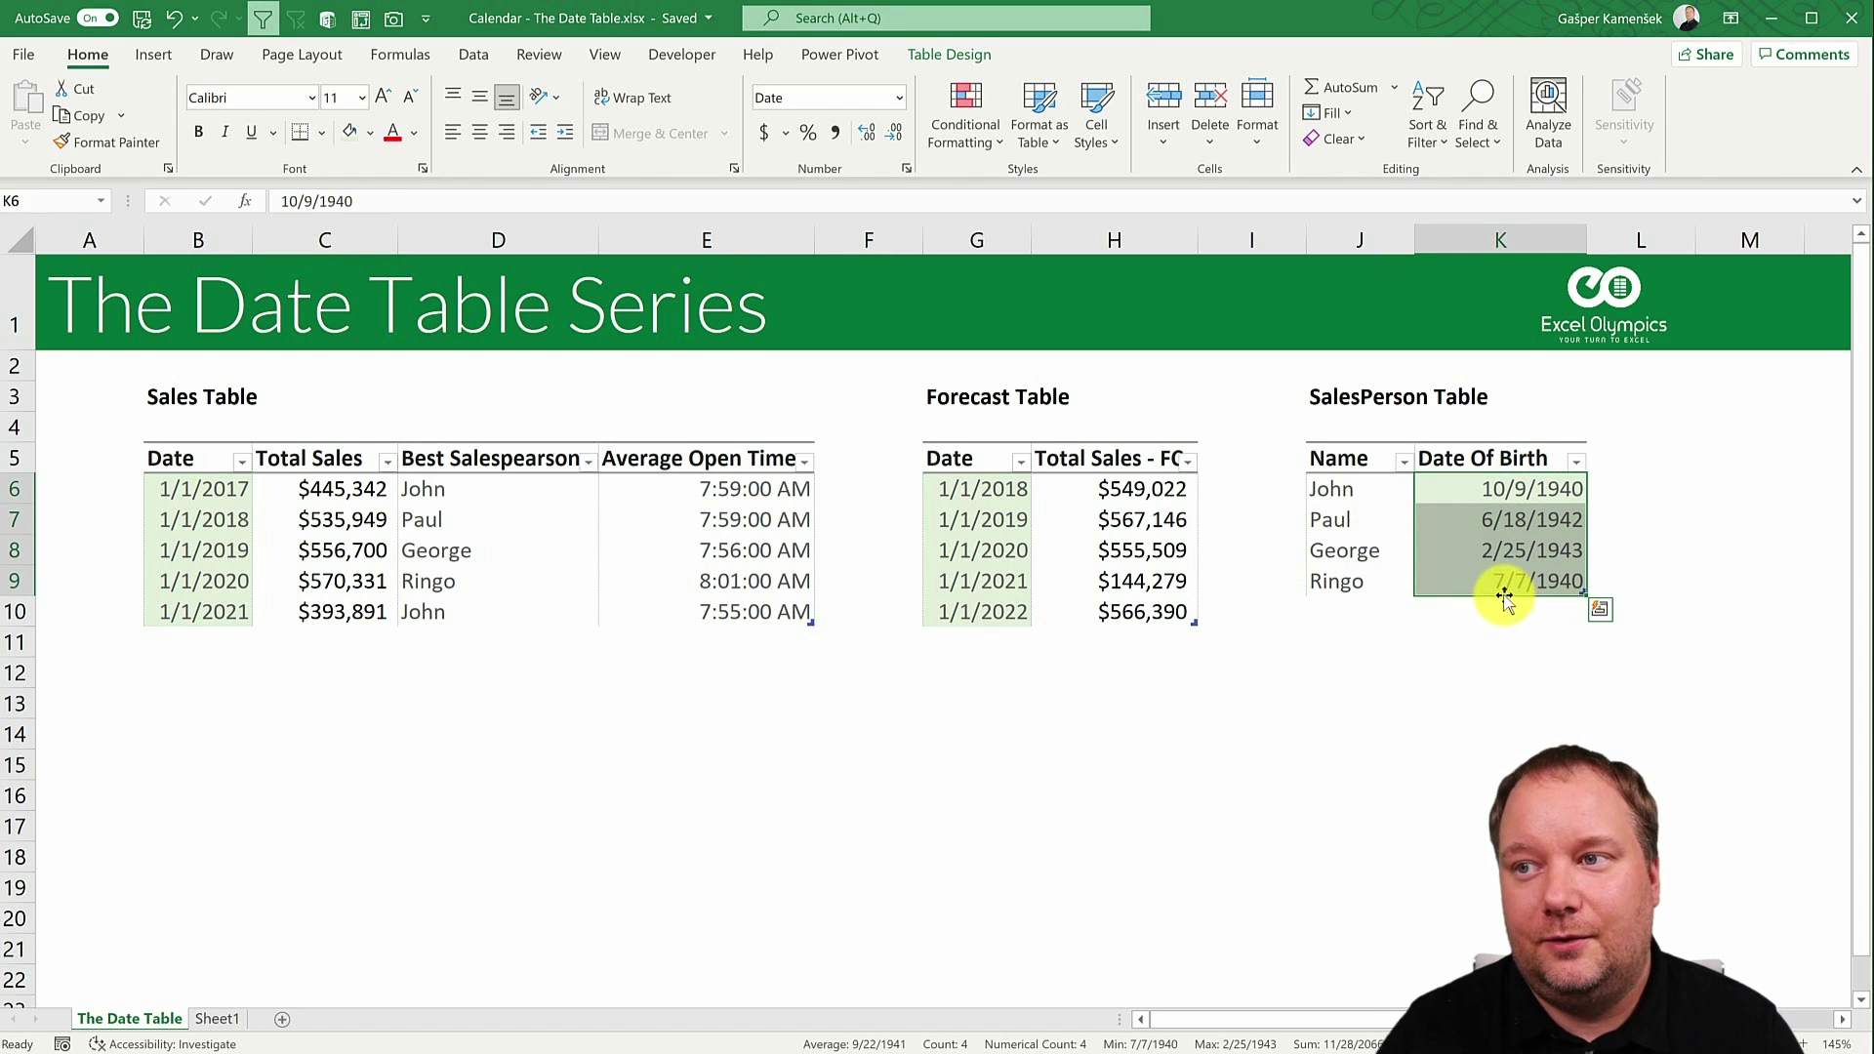
{"action": "left_click_drag", "start_coordinate": [1522, 488], "coordinate": [1556, 578]}
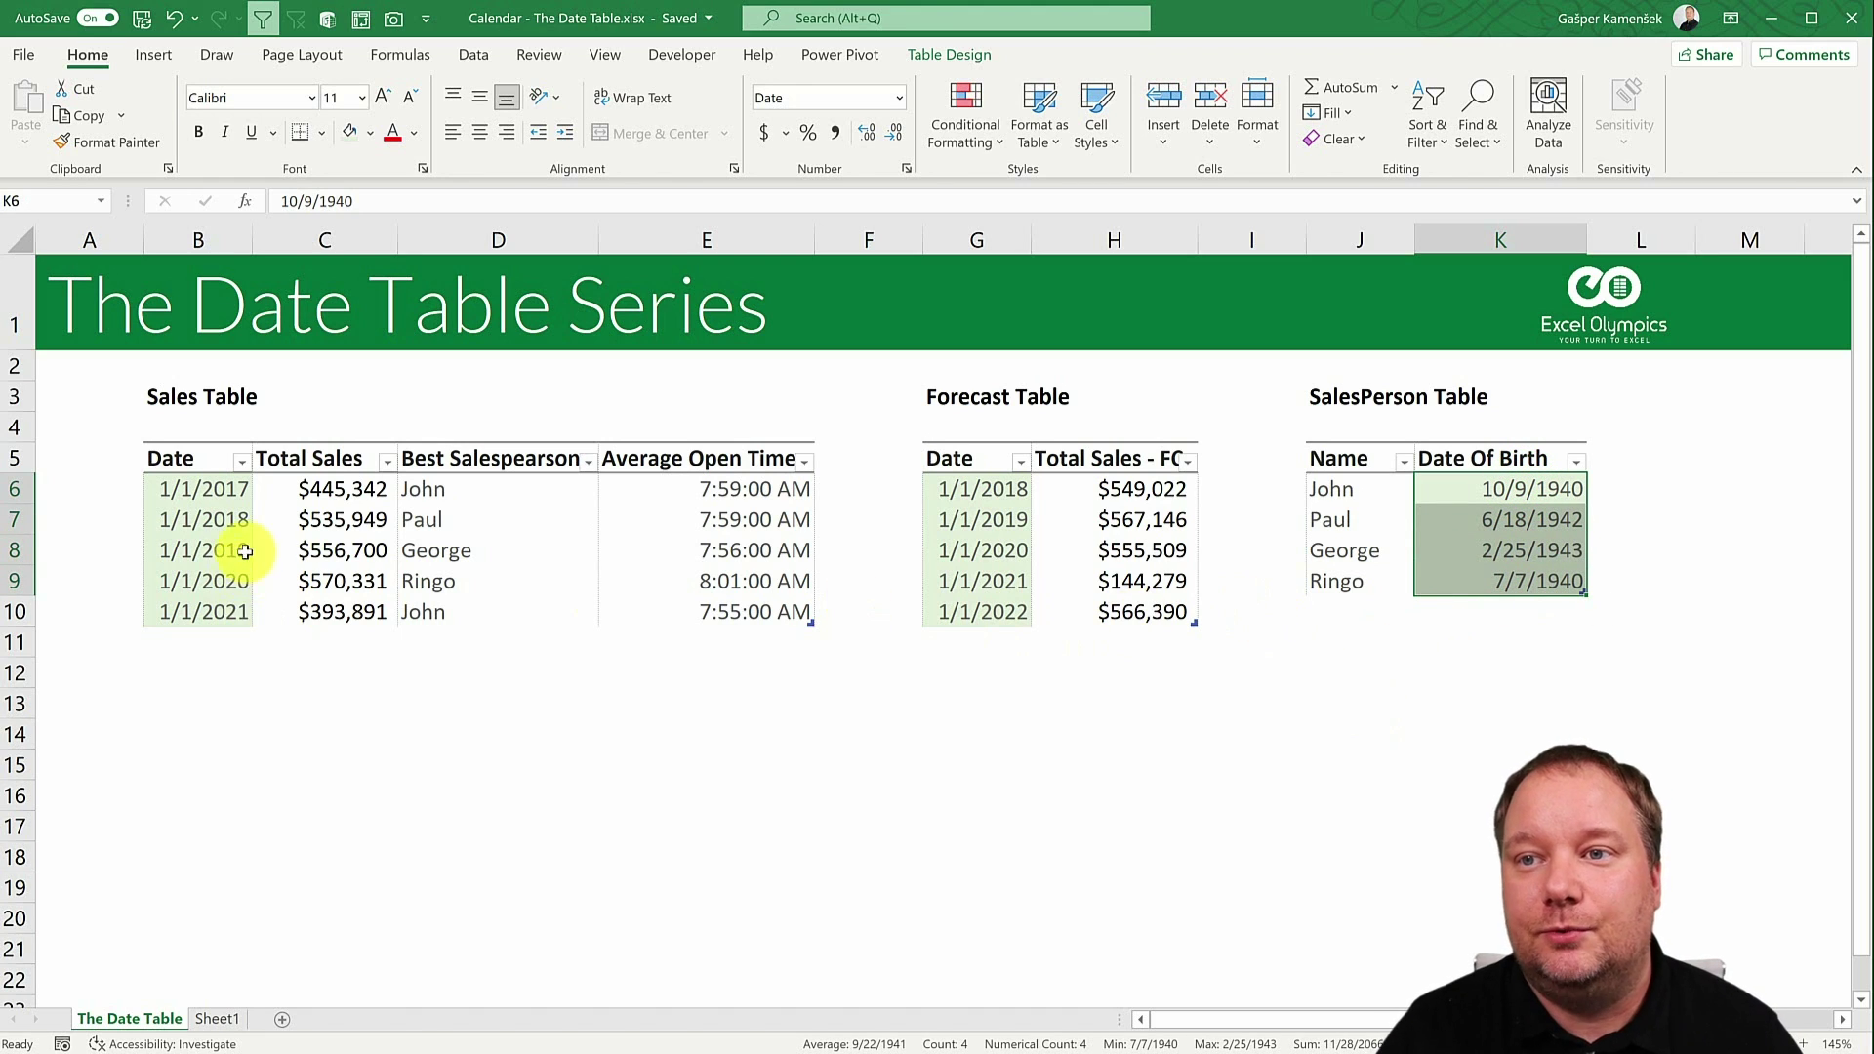
{"action": "left_click_drag", "start_coordinate": [230, 491], "coordinate": [236, 612]}
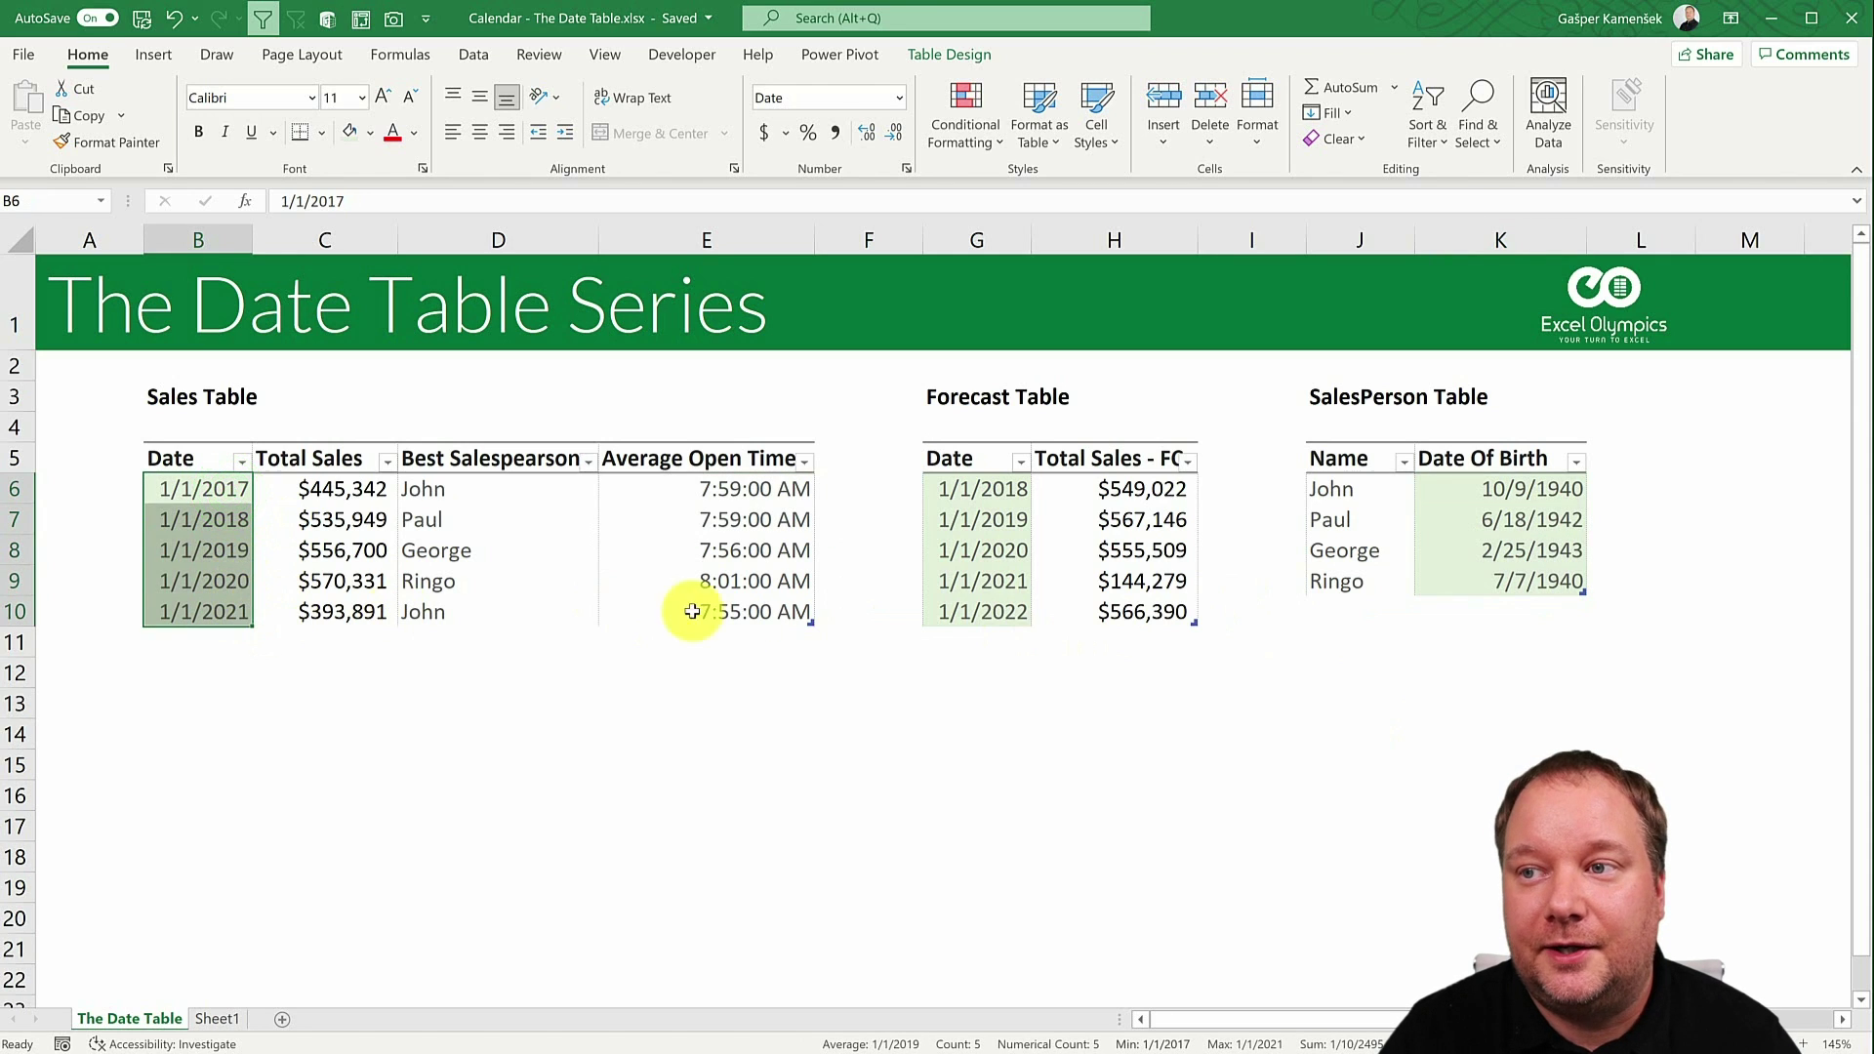
{"action": "left_click_drag", "start_coordinate": [980, 489], "coordinate": [976, 612], "text": "ctrl"}
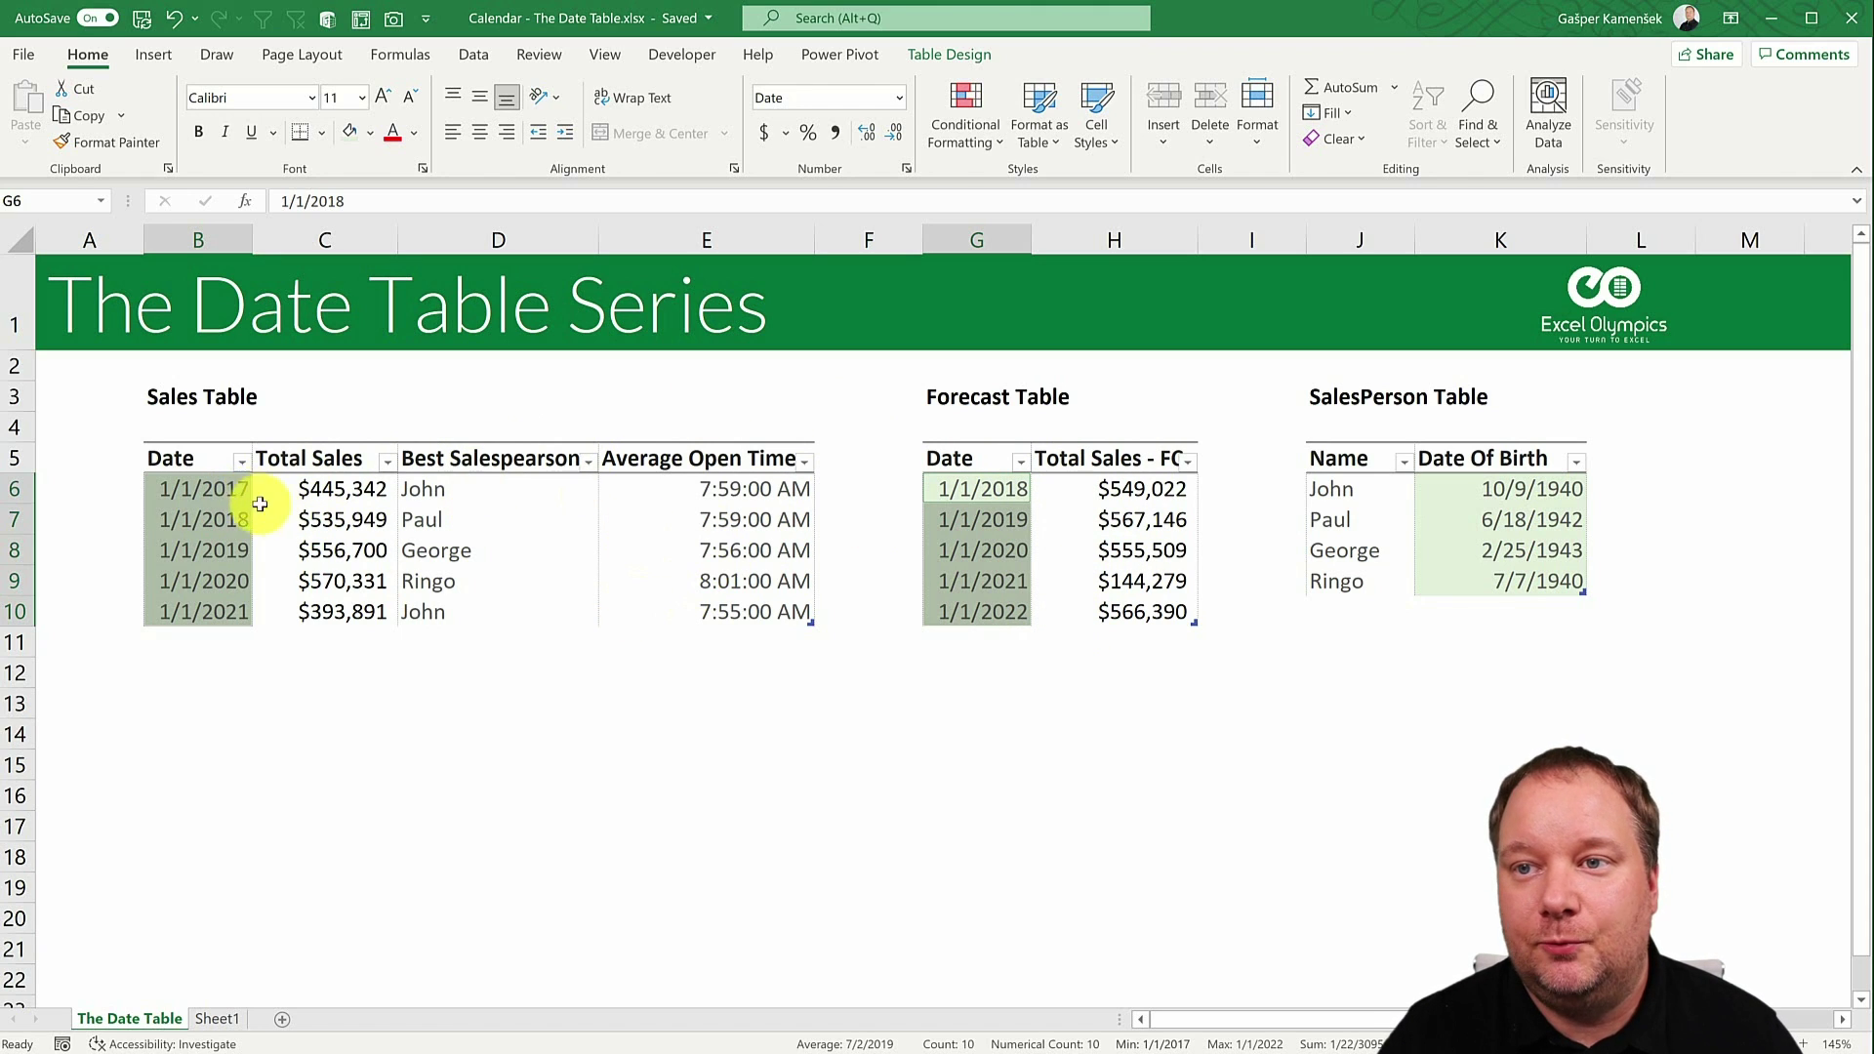
Give the 1/1/2017 cell a dark green fill and white text, saved as cell style Style 1.
{"action": "left_click", "coordinate": [210, 488]}
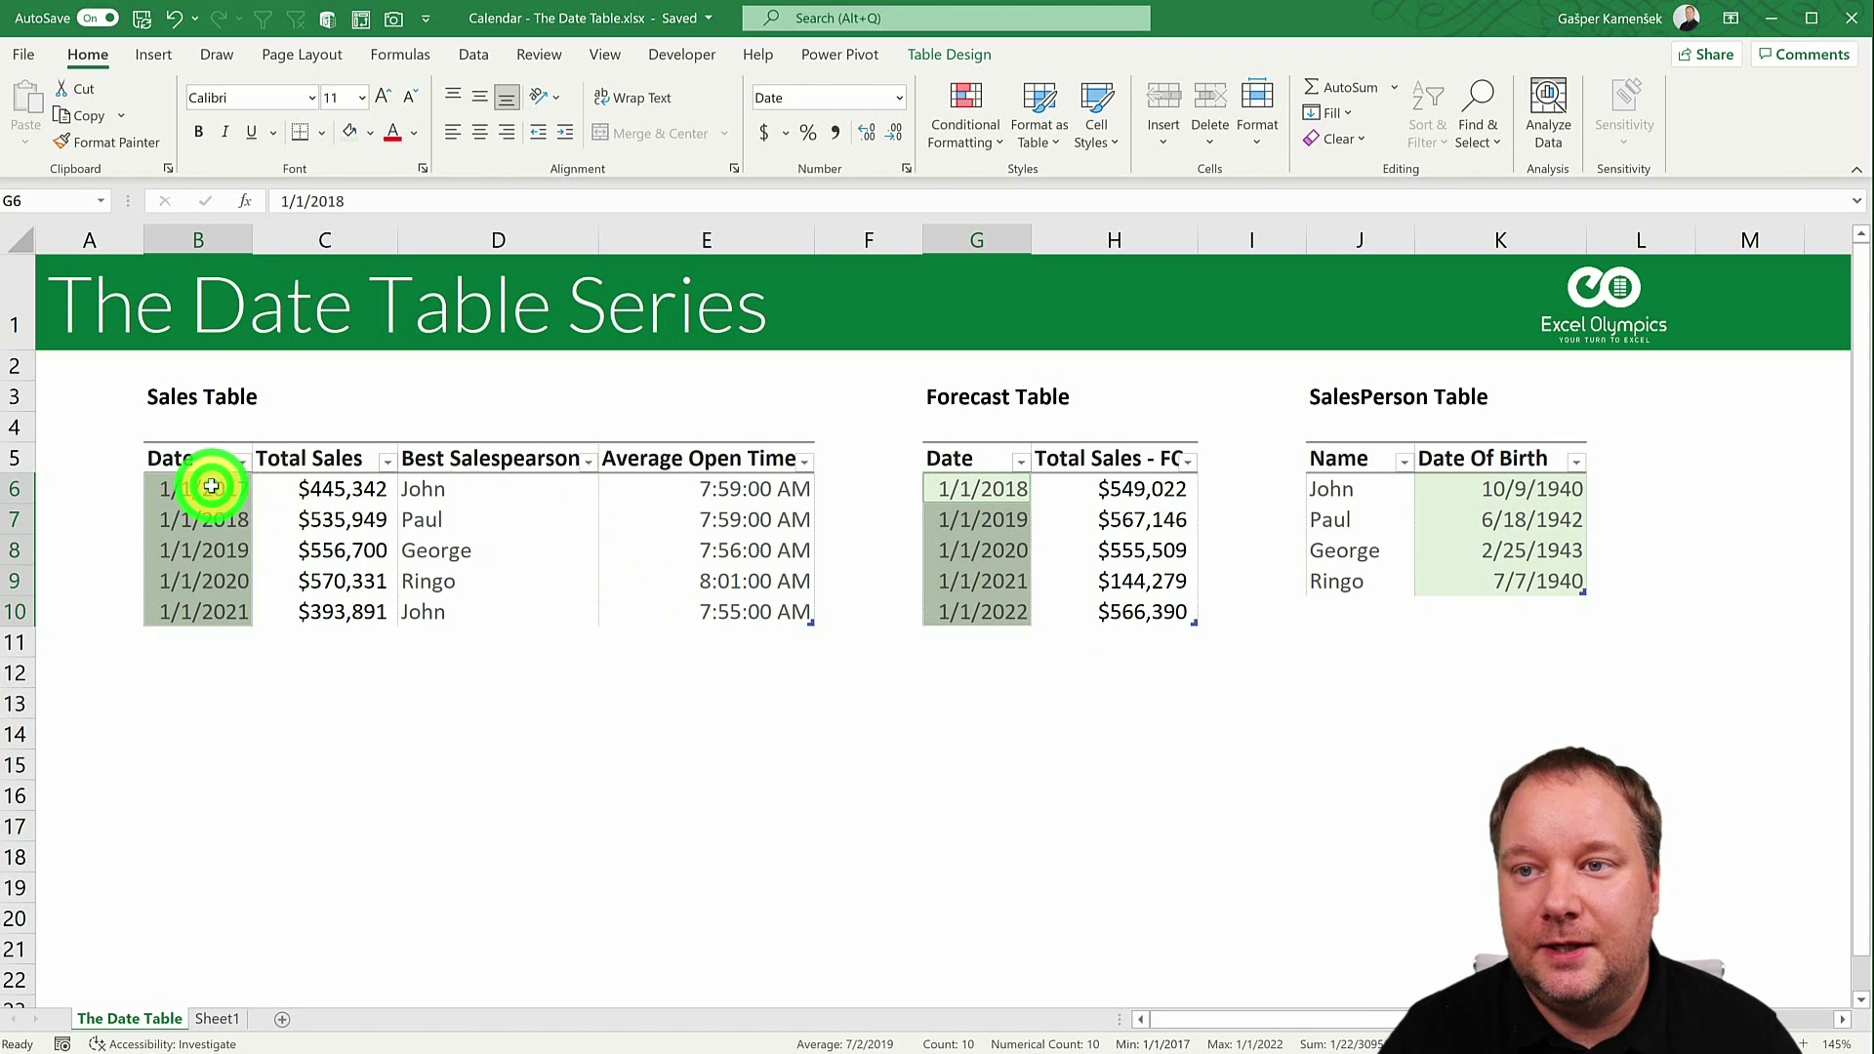
{"action": "left_click", "coordinate": [370, 132]}
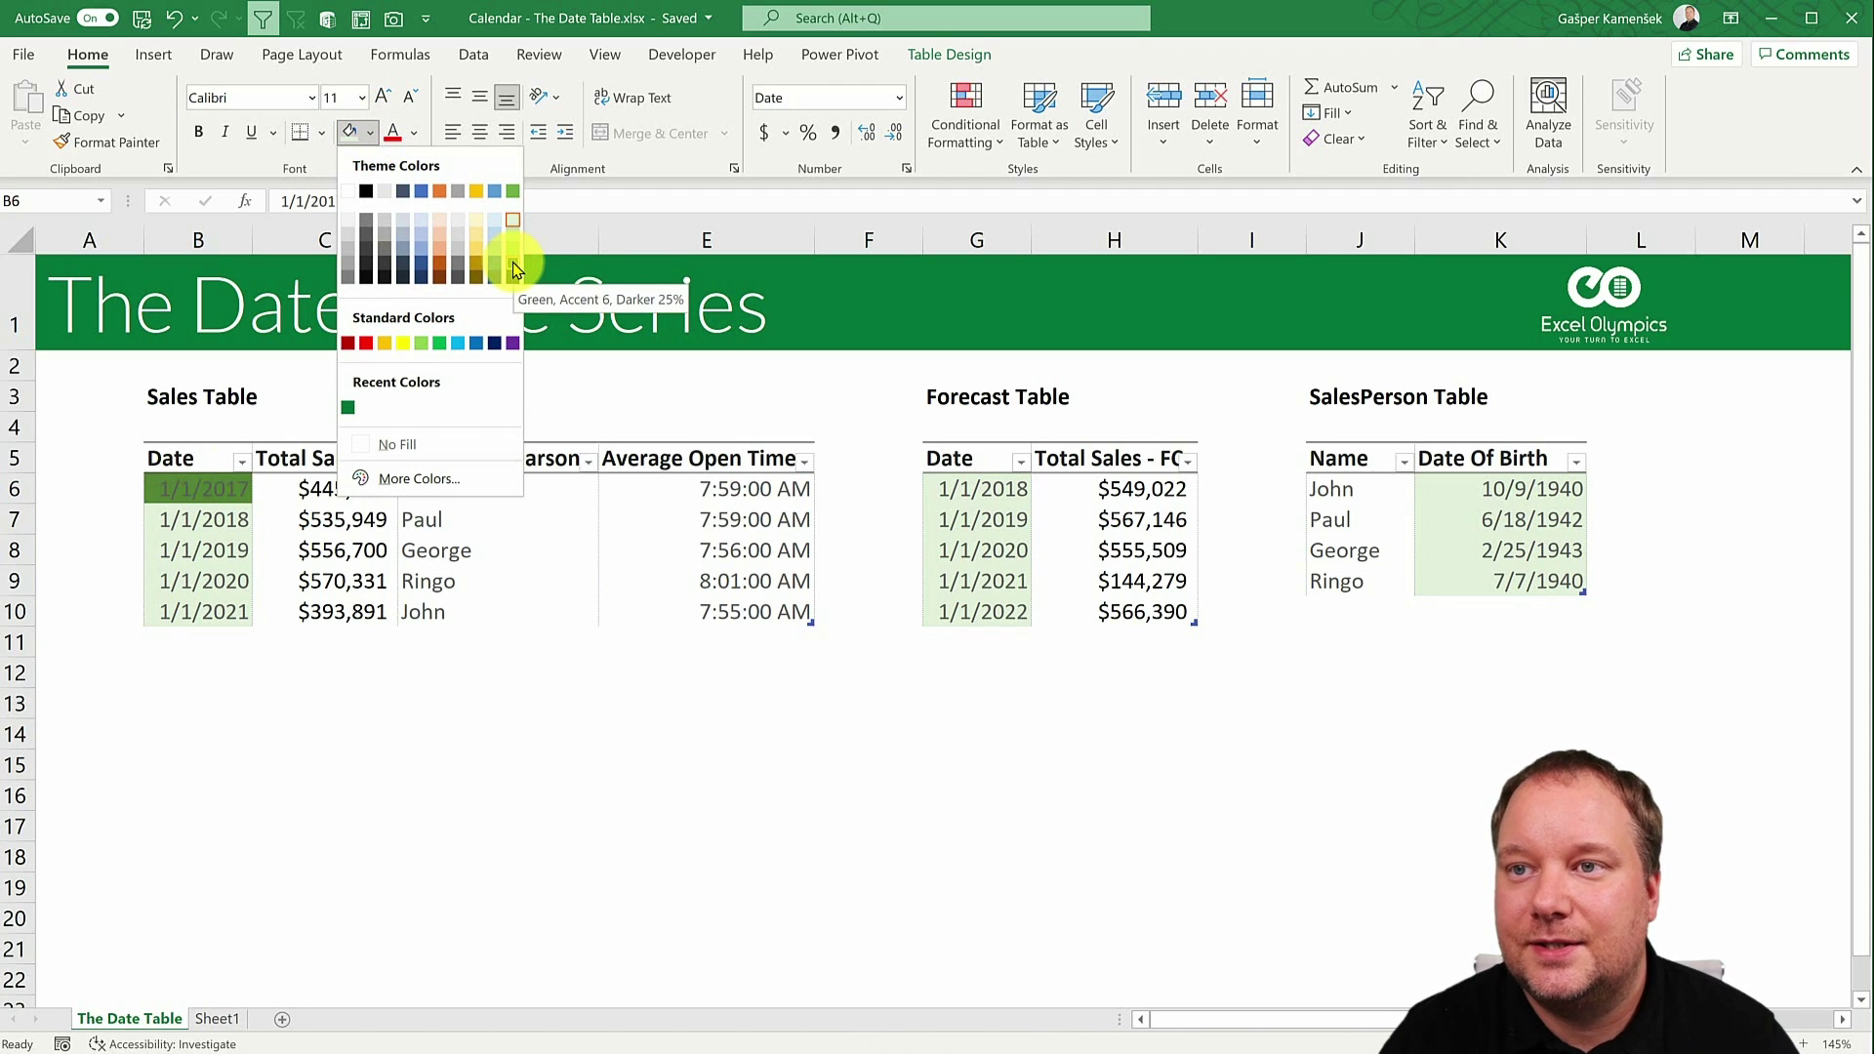
{"action": "left_click", "coordinate": [513, 266]}
{"action": "left_click", "coordinate": [413, 131]}
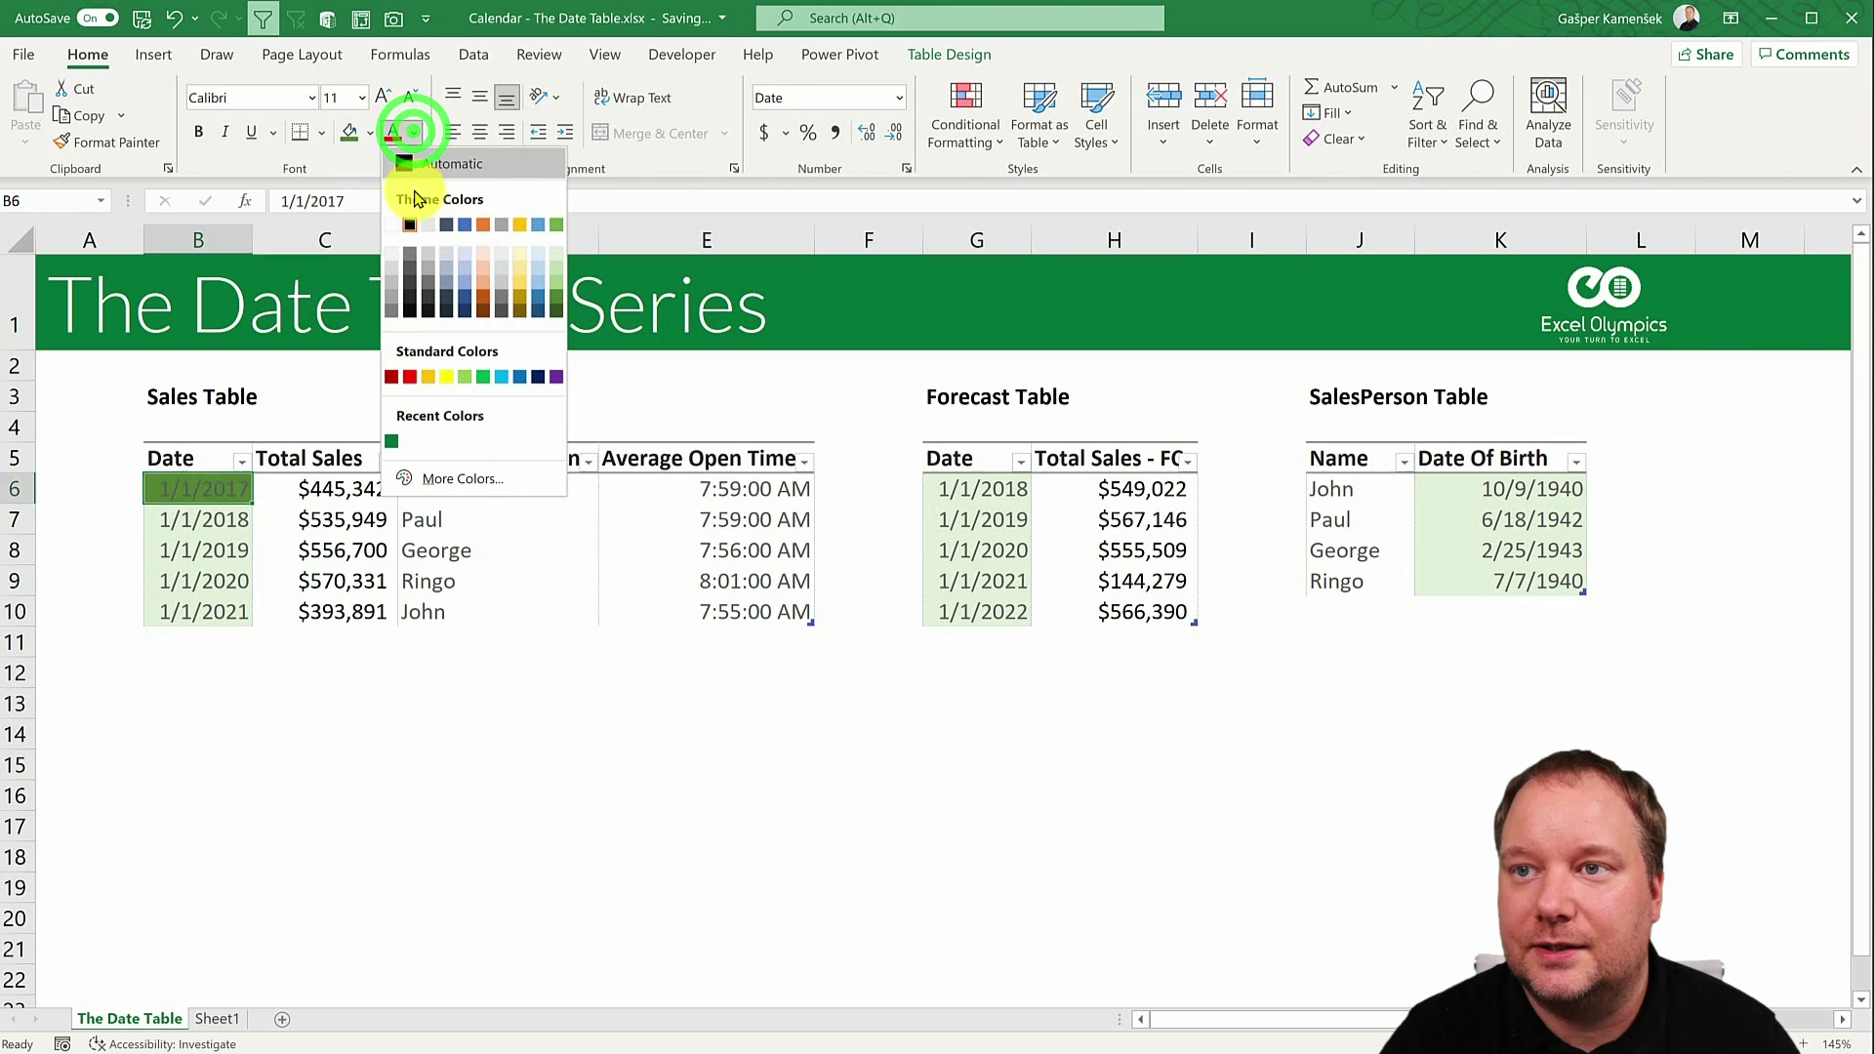
{"action": "left_click", "coordinate": [391, 222]}
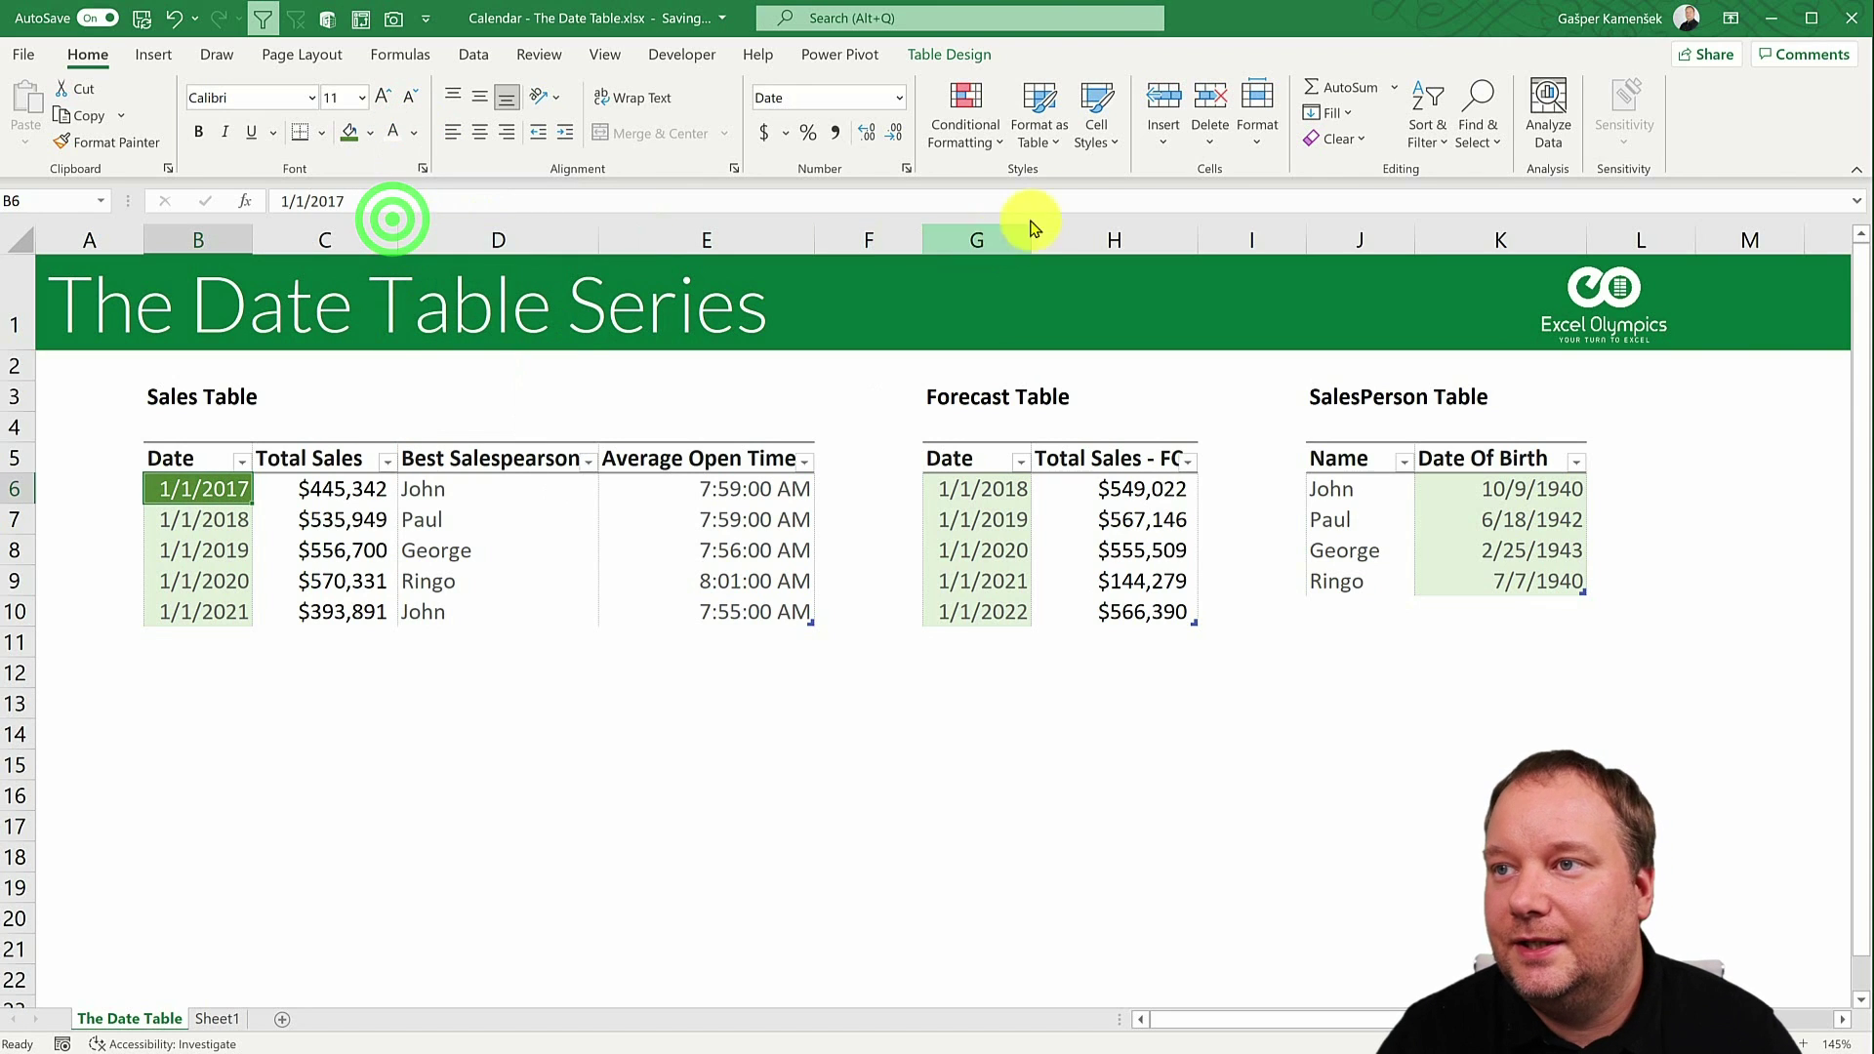
{"action": "left_click", "coordinate": [1095, 137]}
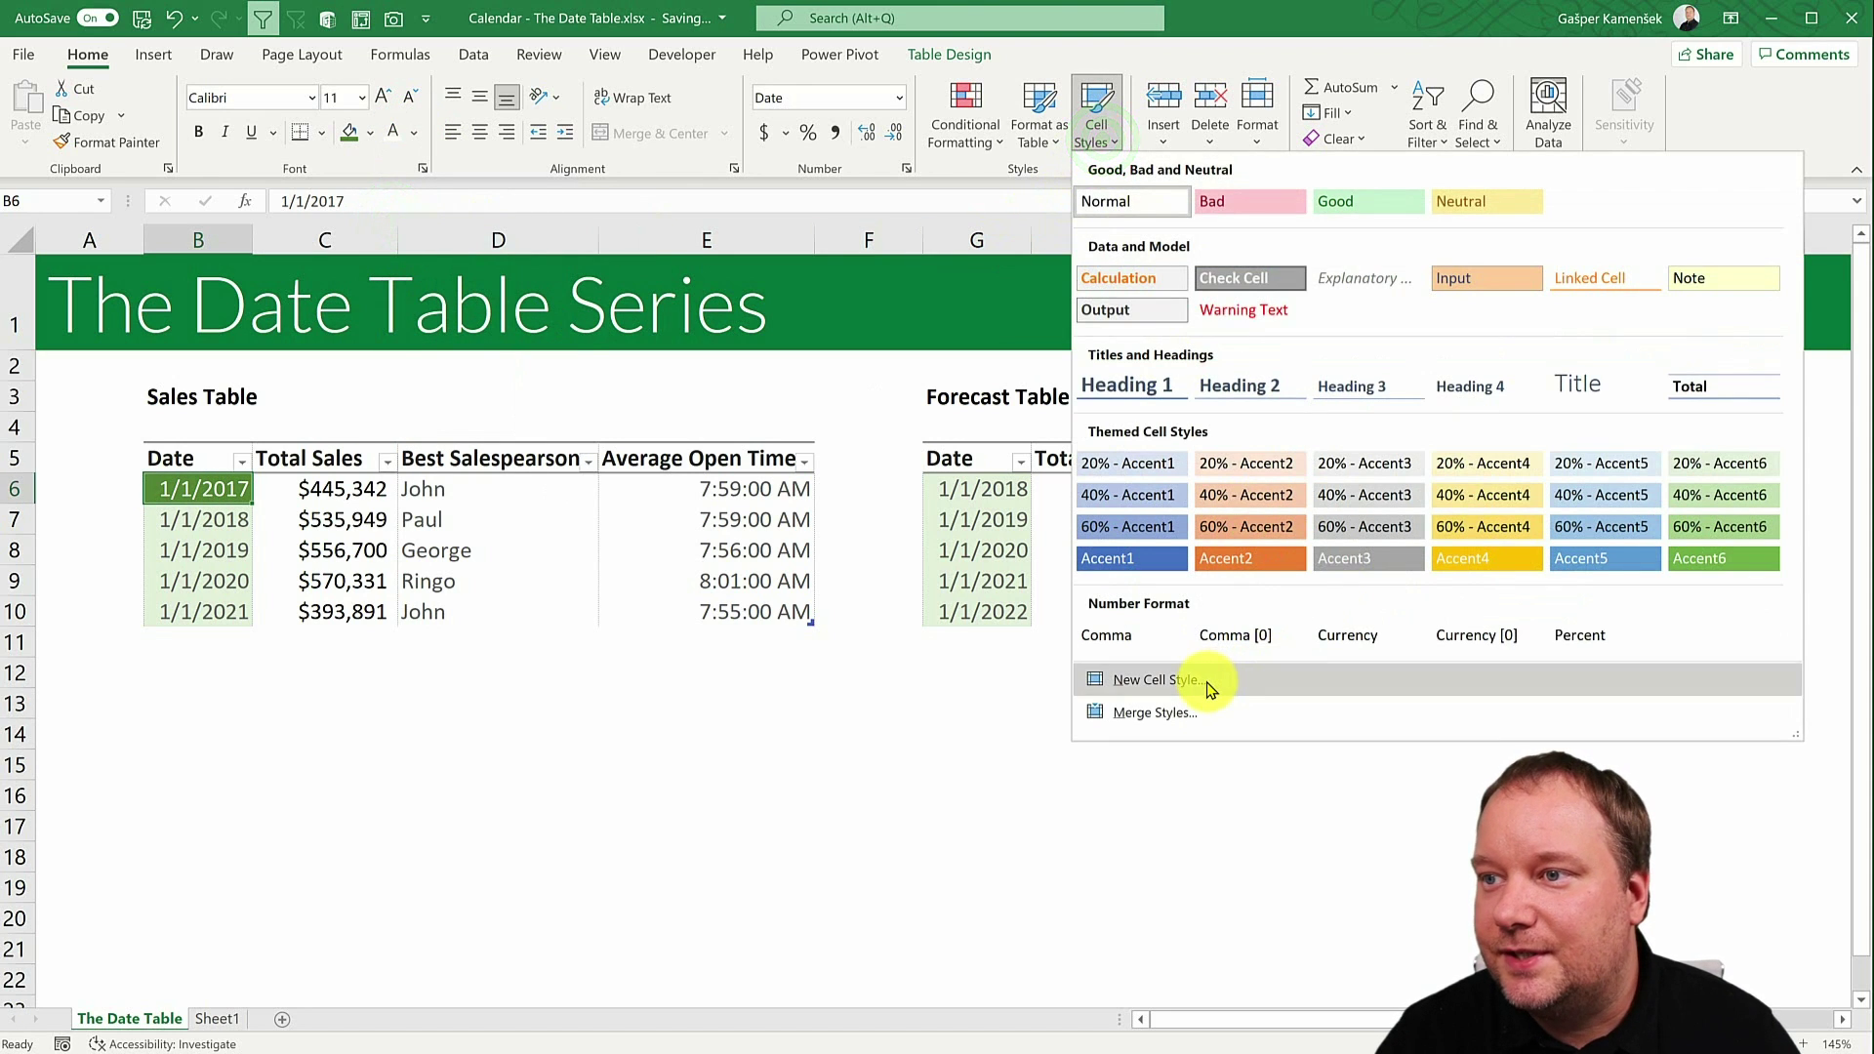
{"action": "left_click", "coordinate": [1210, 689]}
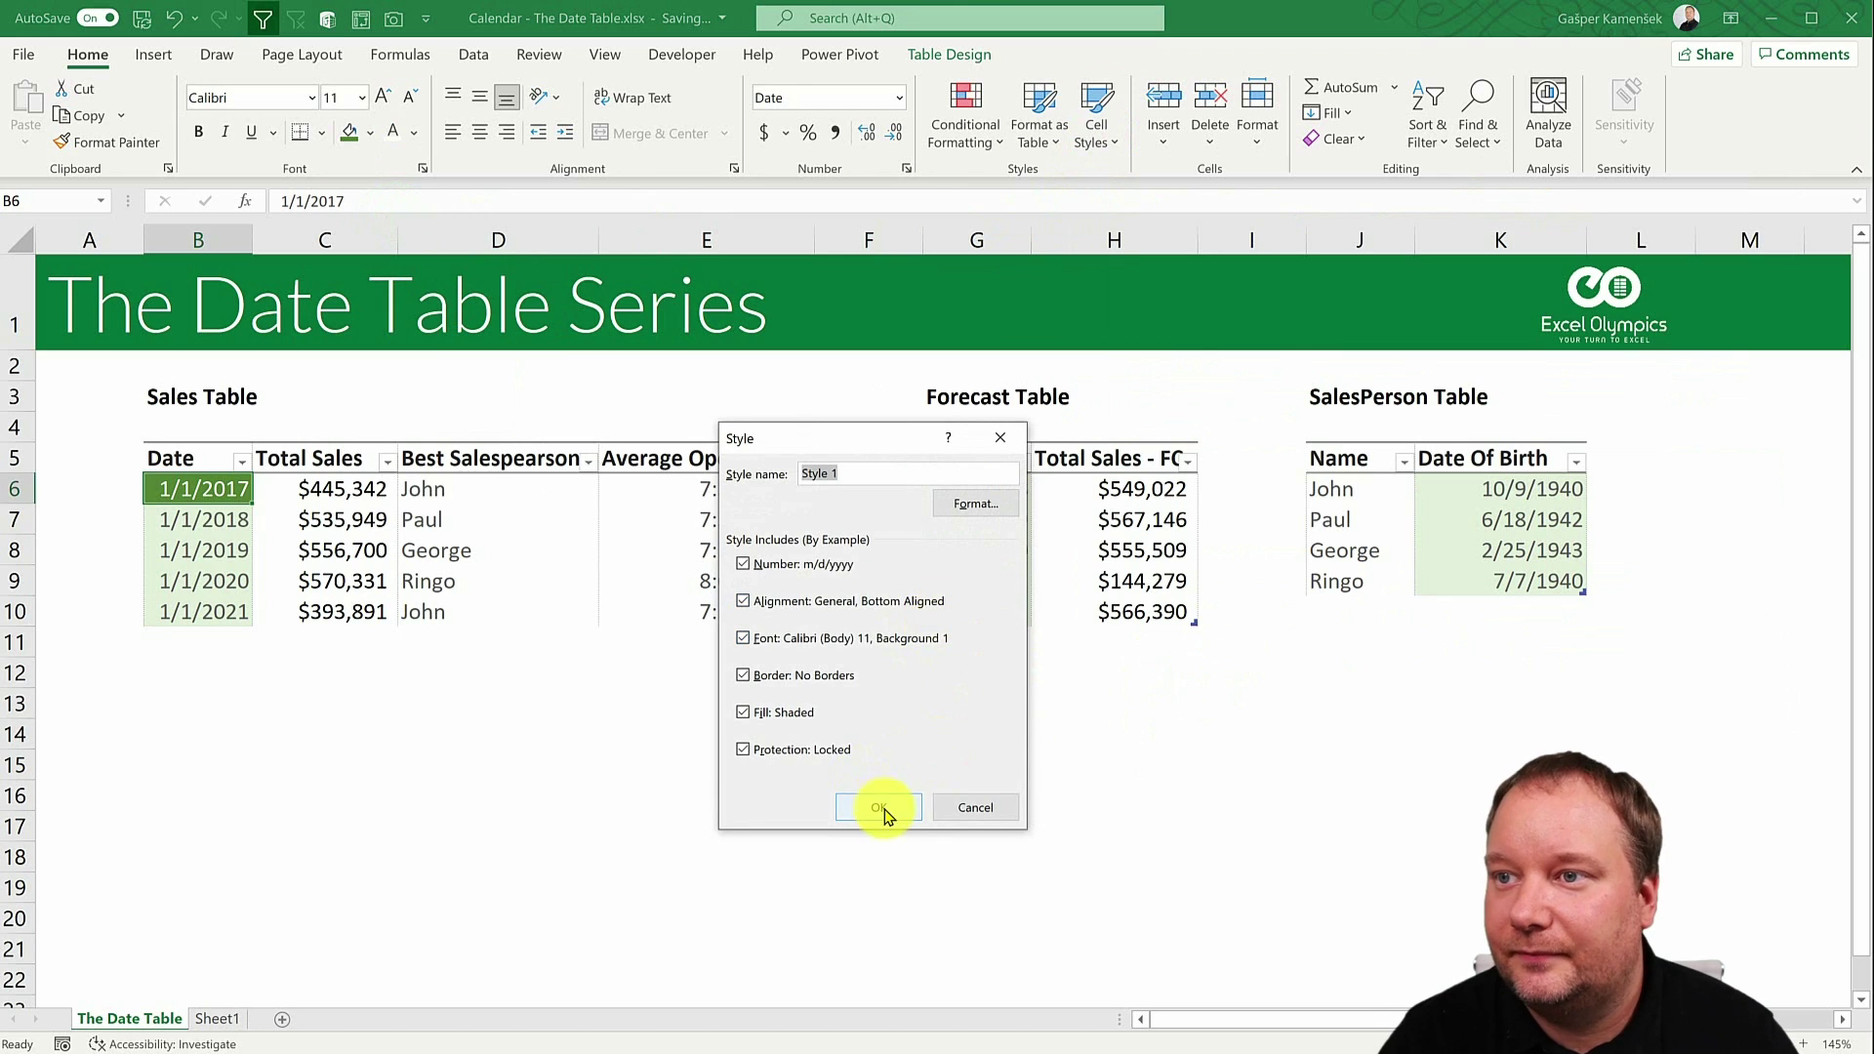
{"action": "left_click", "coordinate": [880, 808]}
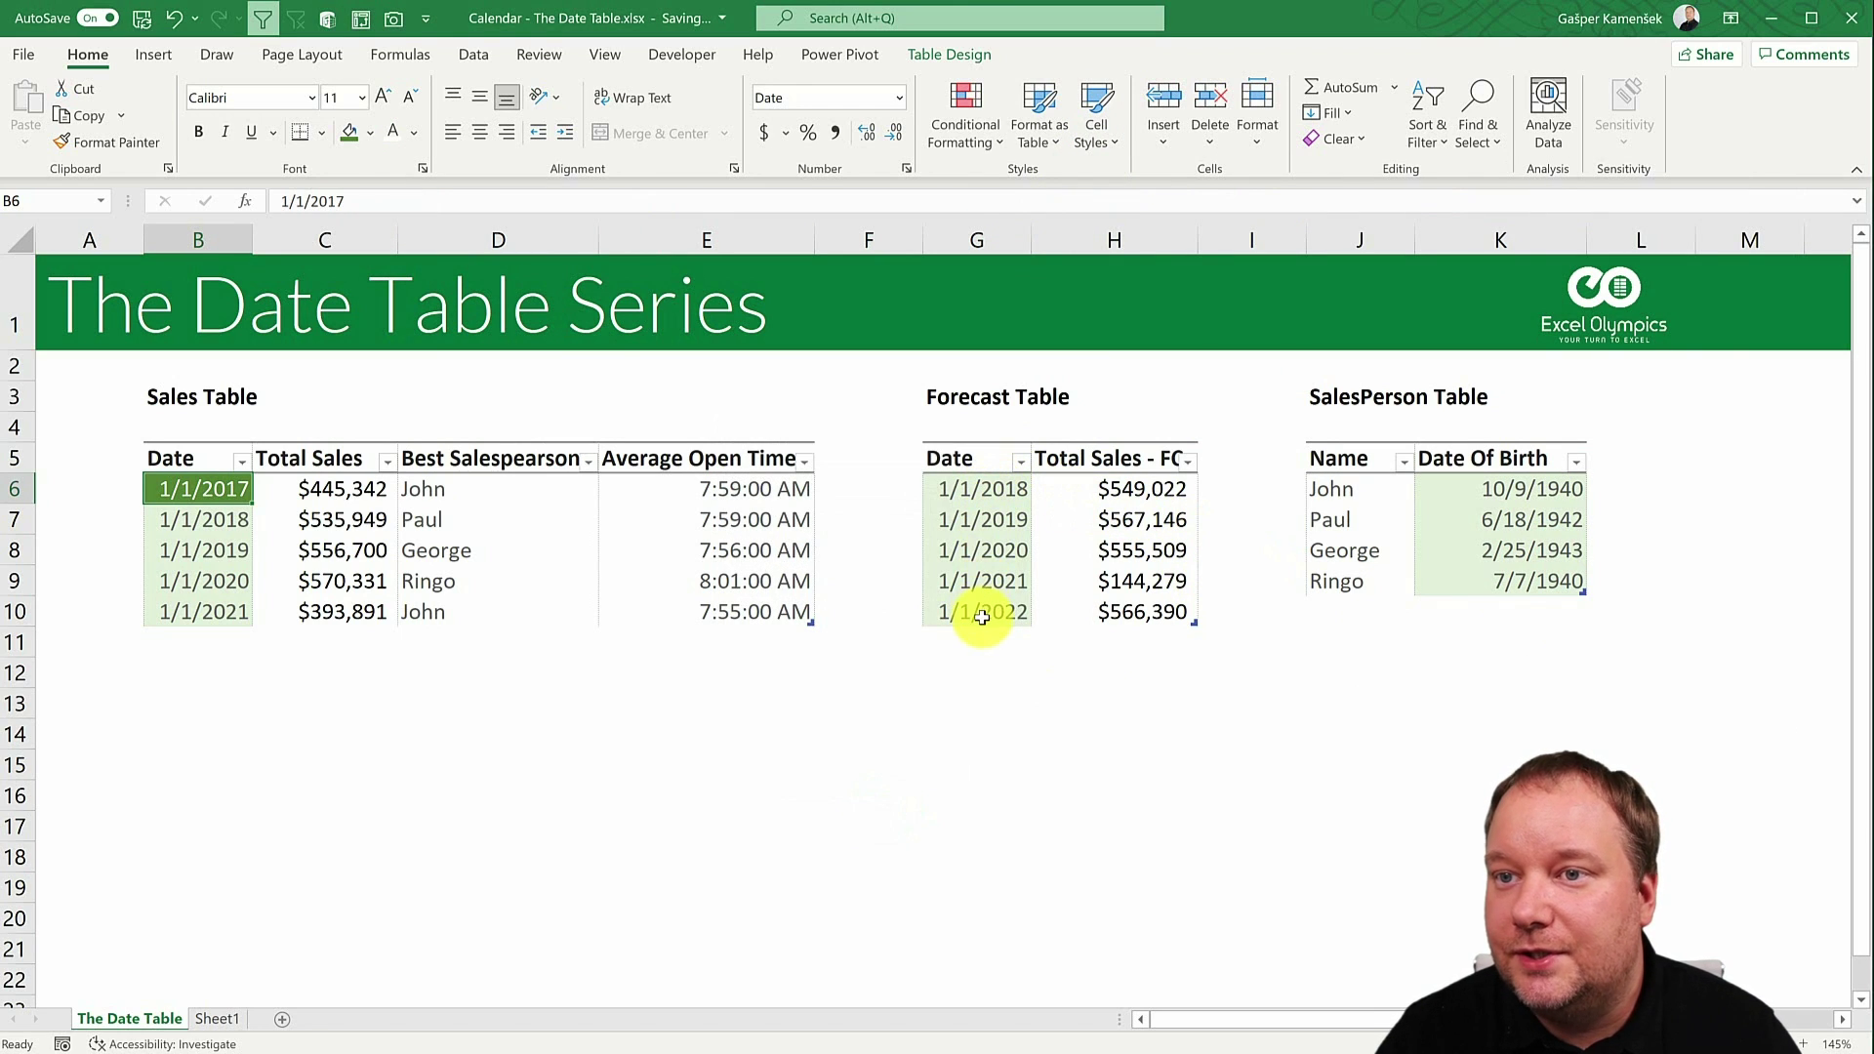
Apply Style 1 to the last Forecast date, 1/1/2022.
{"action": "left_click", "coordinate": [985, 611]}
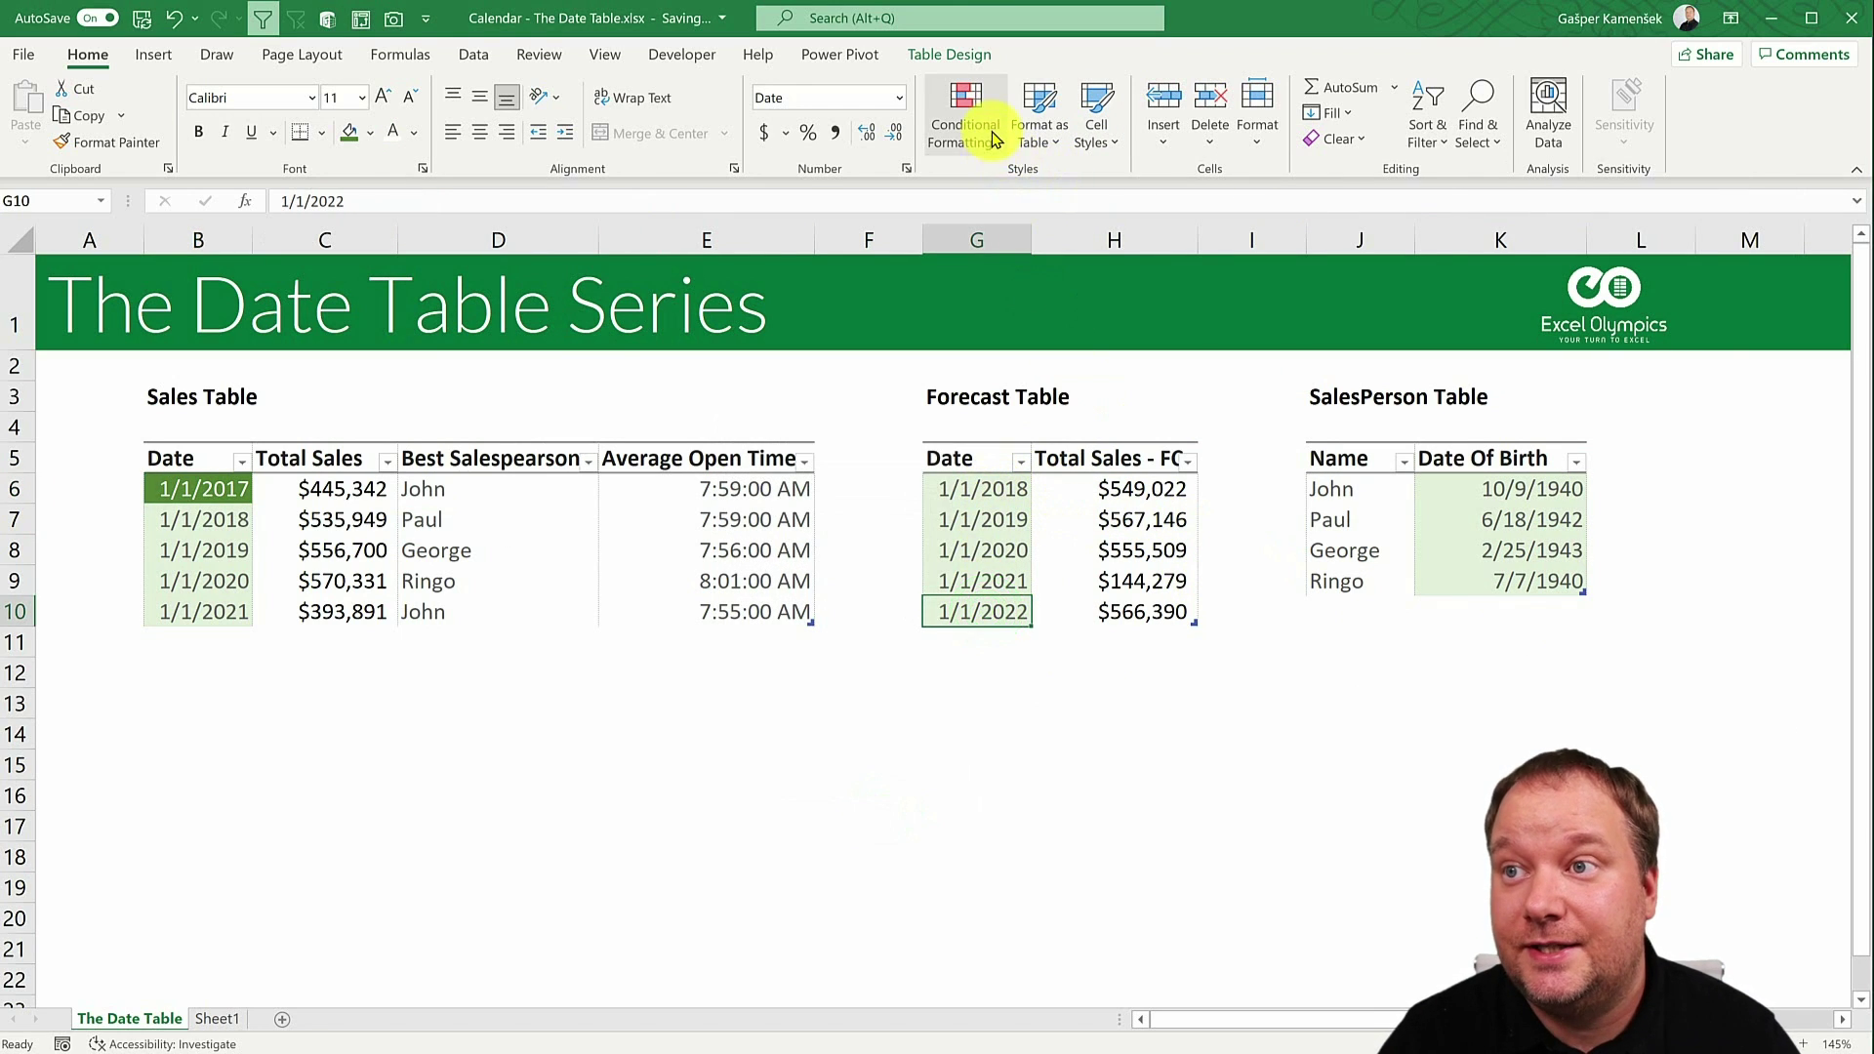
{"action": "left_click", "coordinate": [1089, 137]}
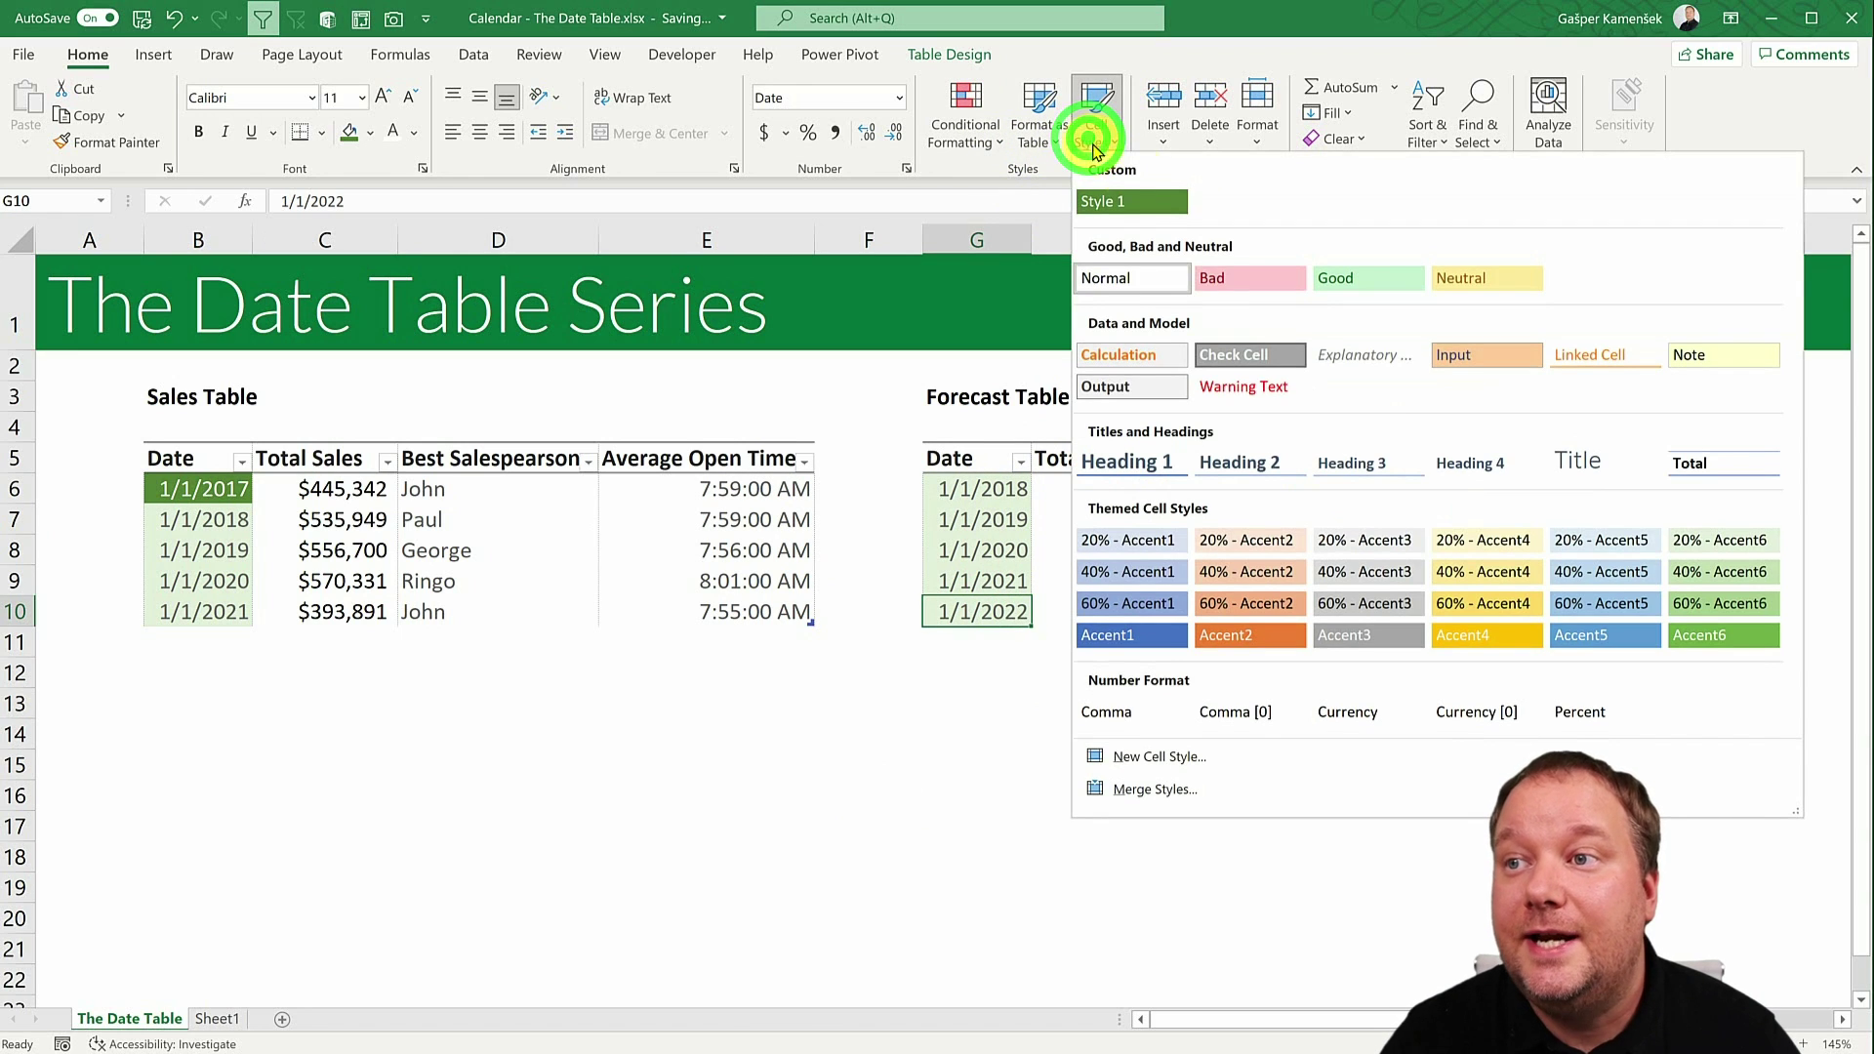
{"action": "left_click", "coordinate": [1145, 192]}
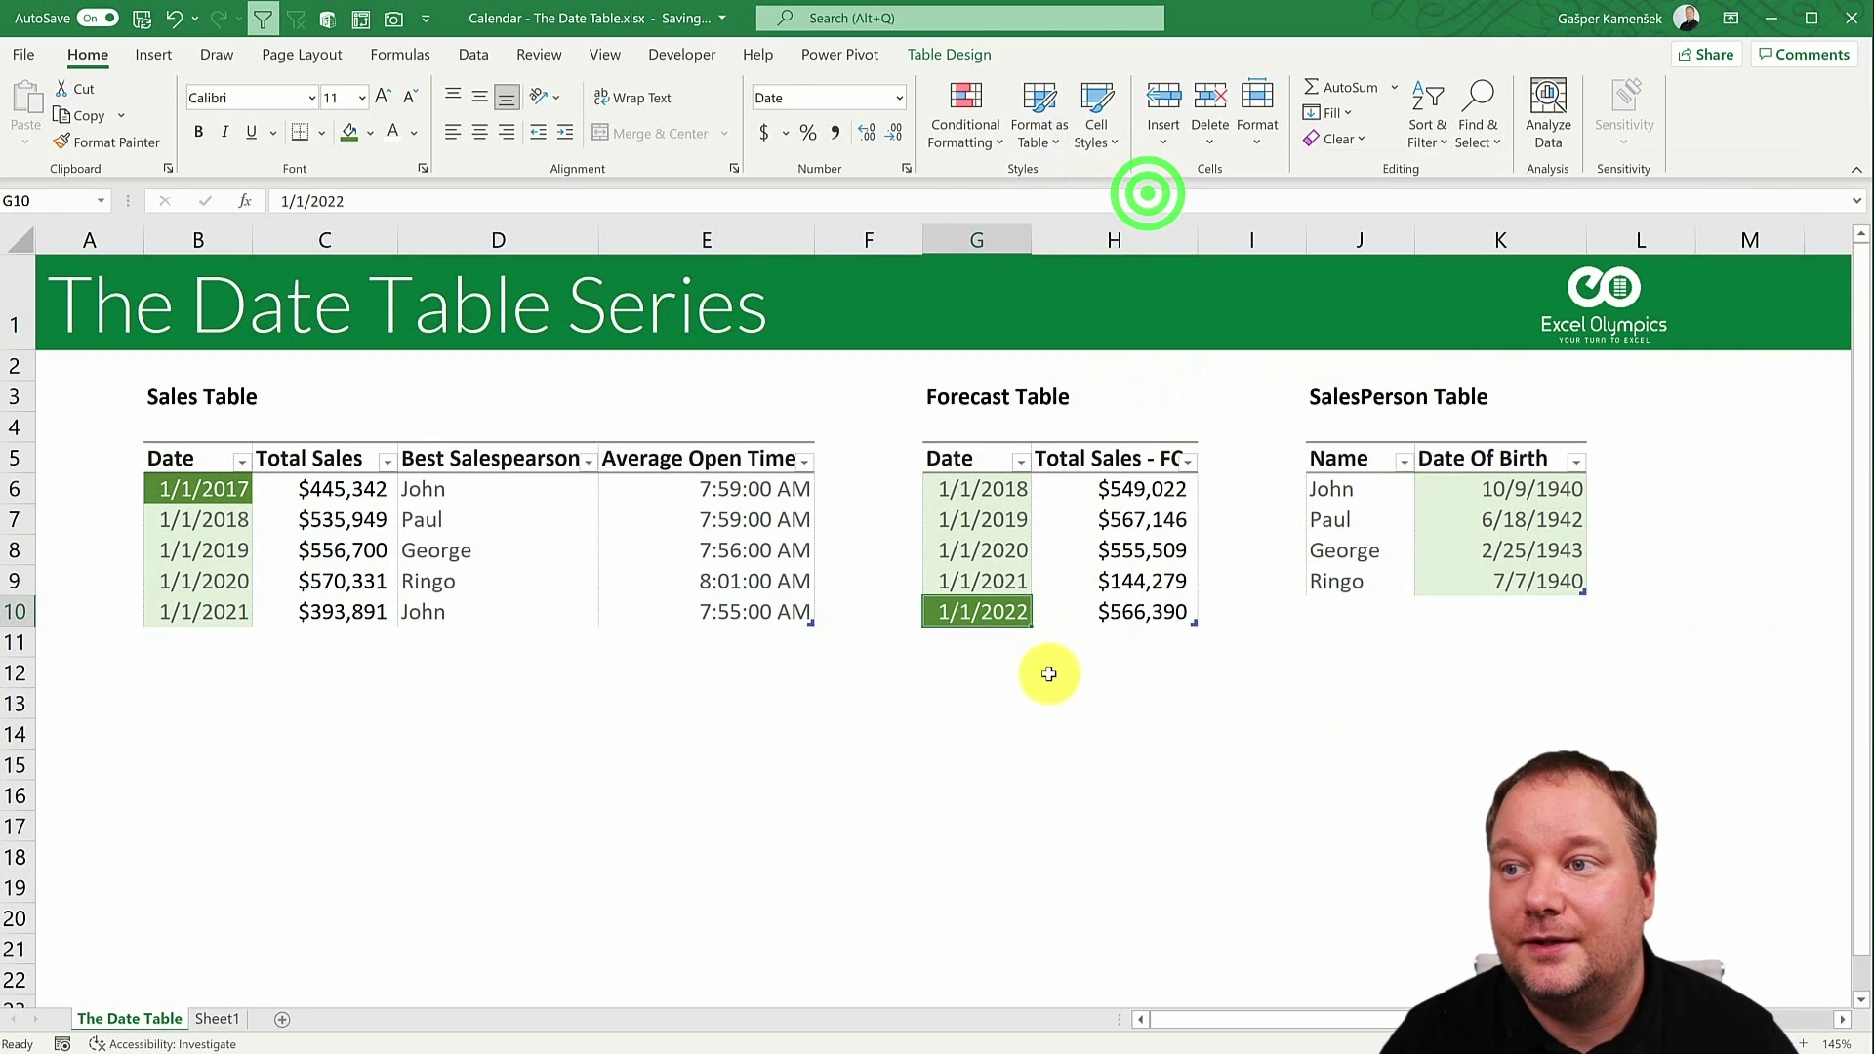
{"action": "left_click", "coordinate": [210, 488]}
{"action": "left_click", "coordinate": [971, 620]}
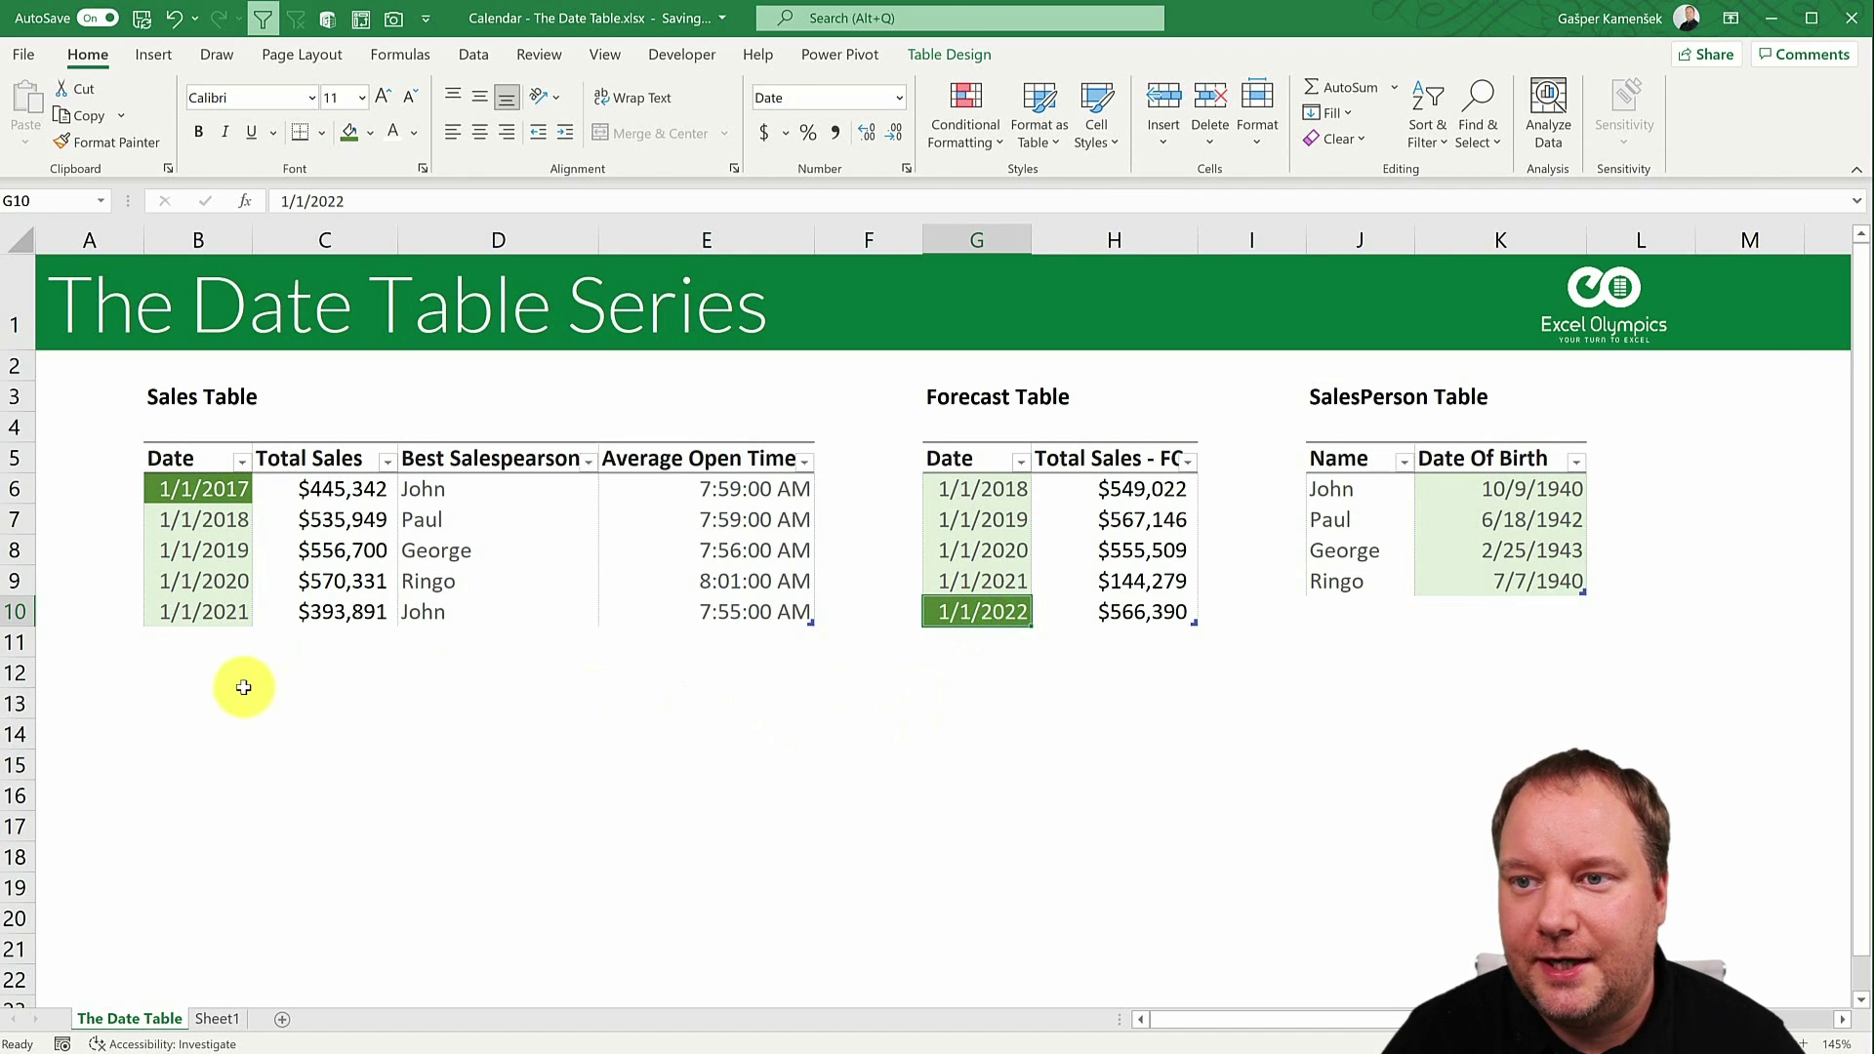
Enter start date 1/1/2017 in B13 and end date 12/31/2022 in B14.
{"action": "left_click", "coordinate": [166, 699]}
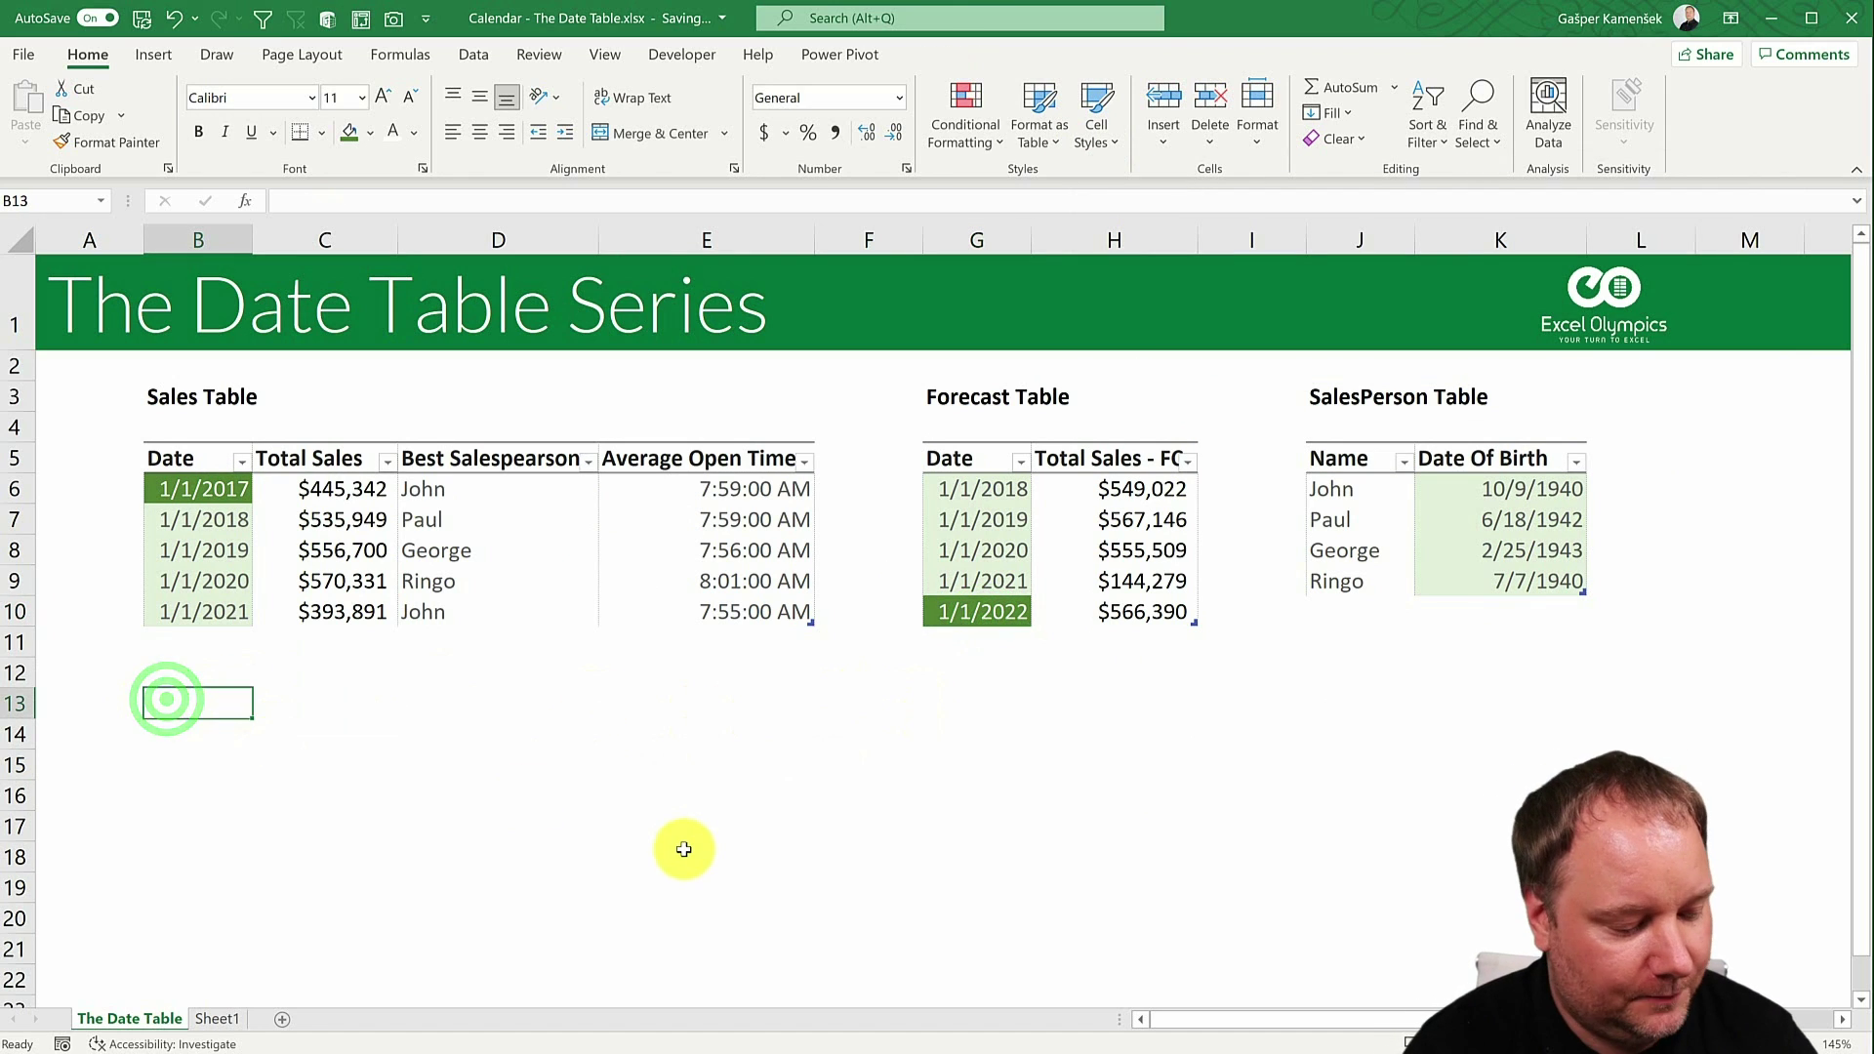
{"action": "type", "text": "1/1/2017"}
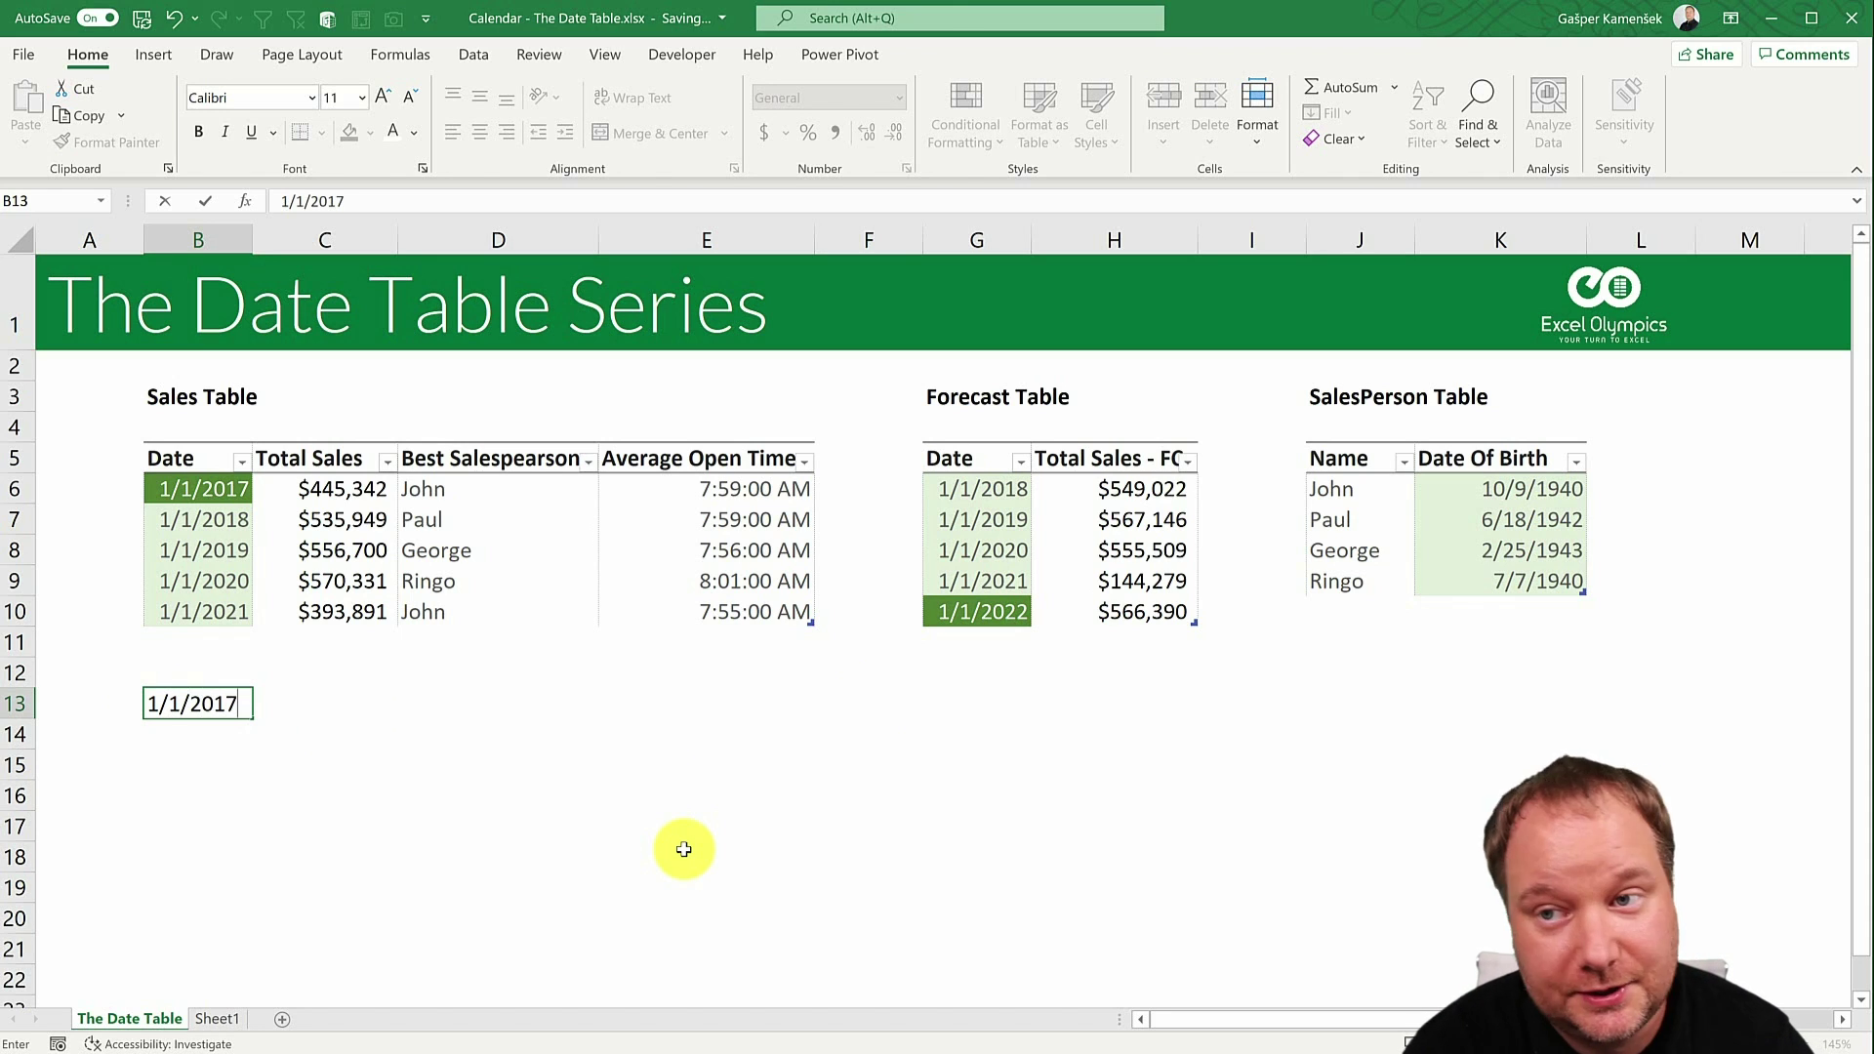
{"action": "key", "text": "Return"}
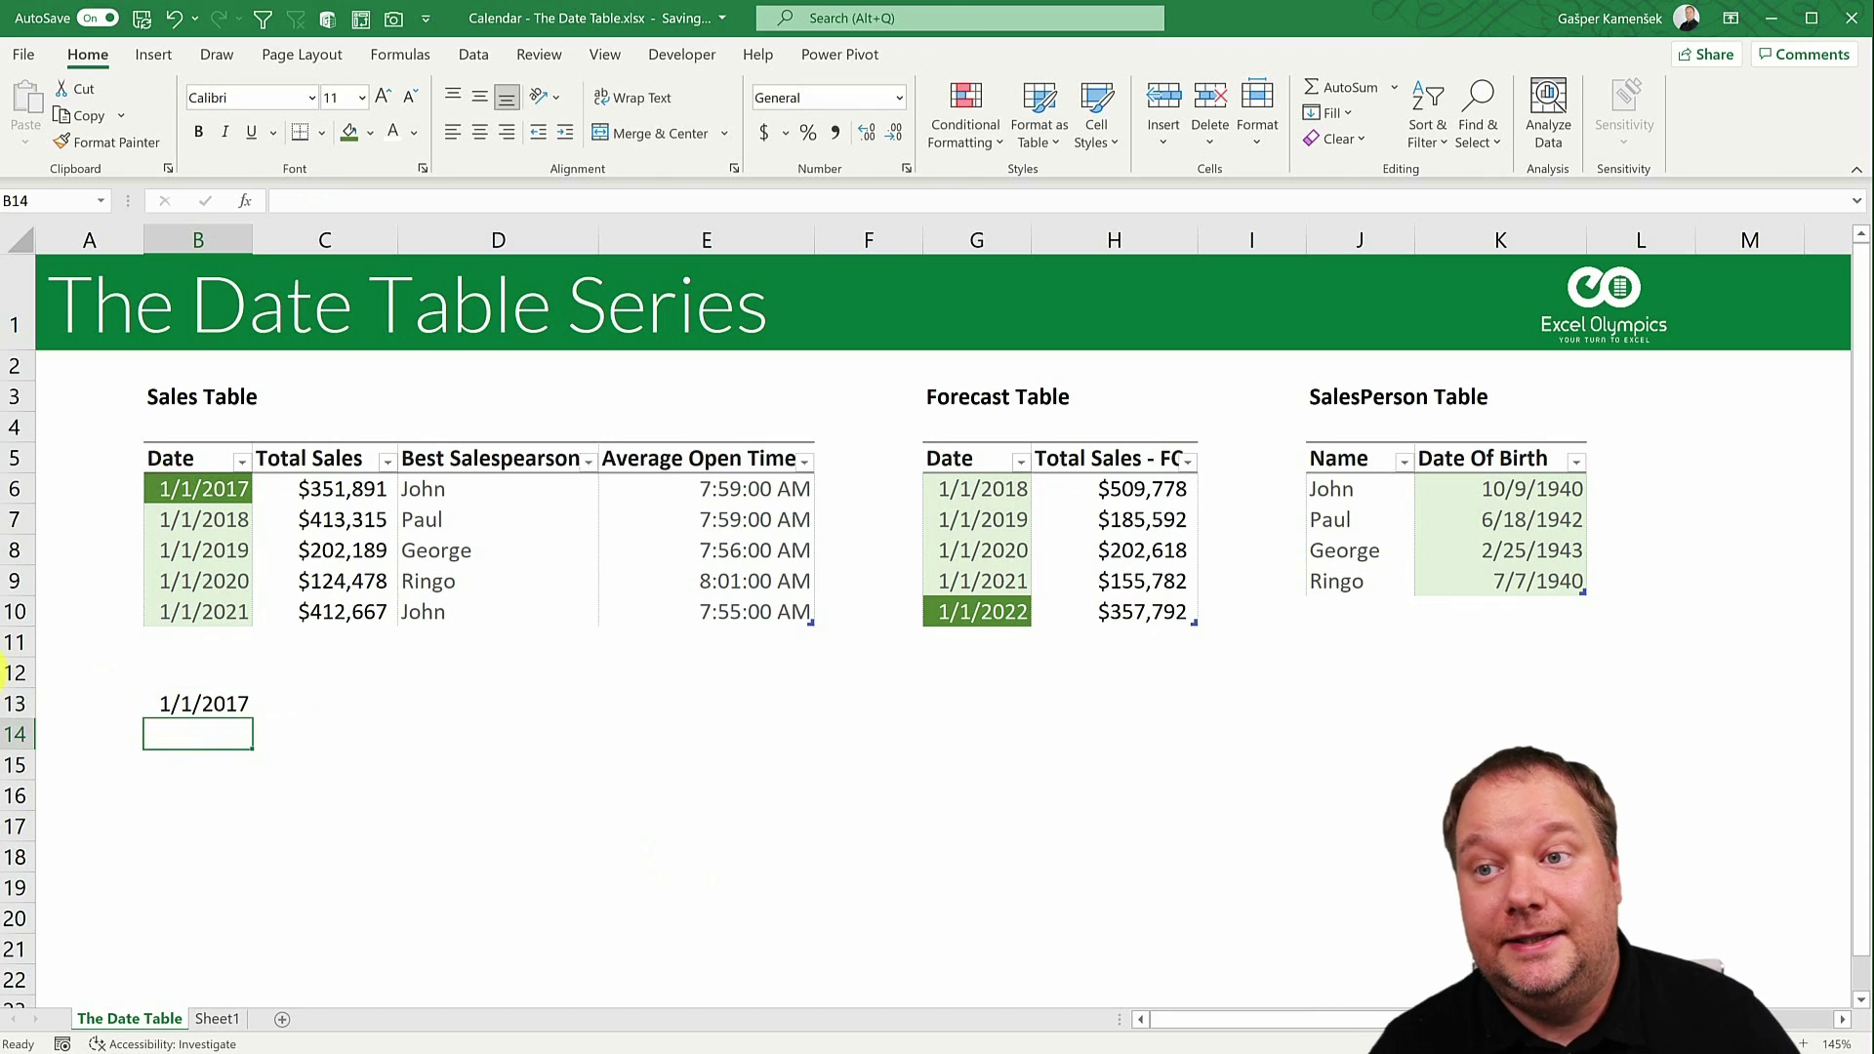
{"action": "left_click", "coordinate": [209, 703]}
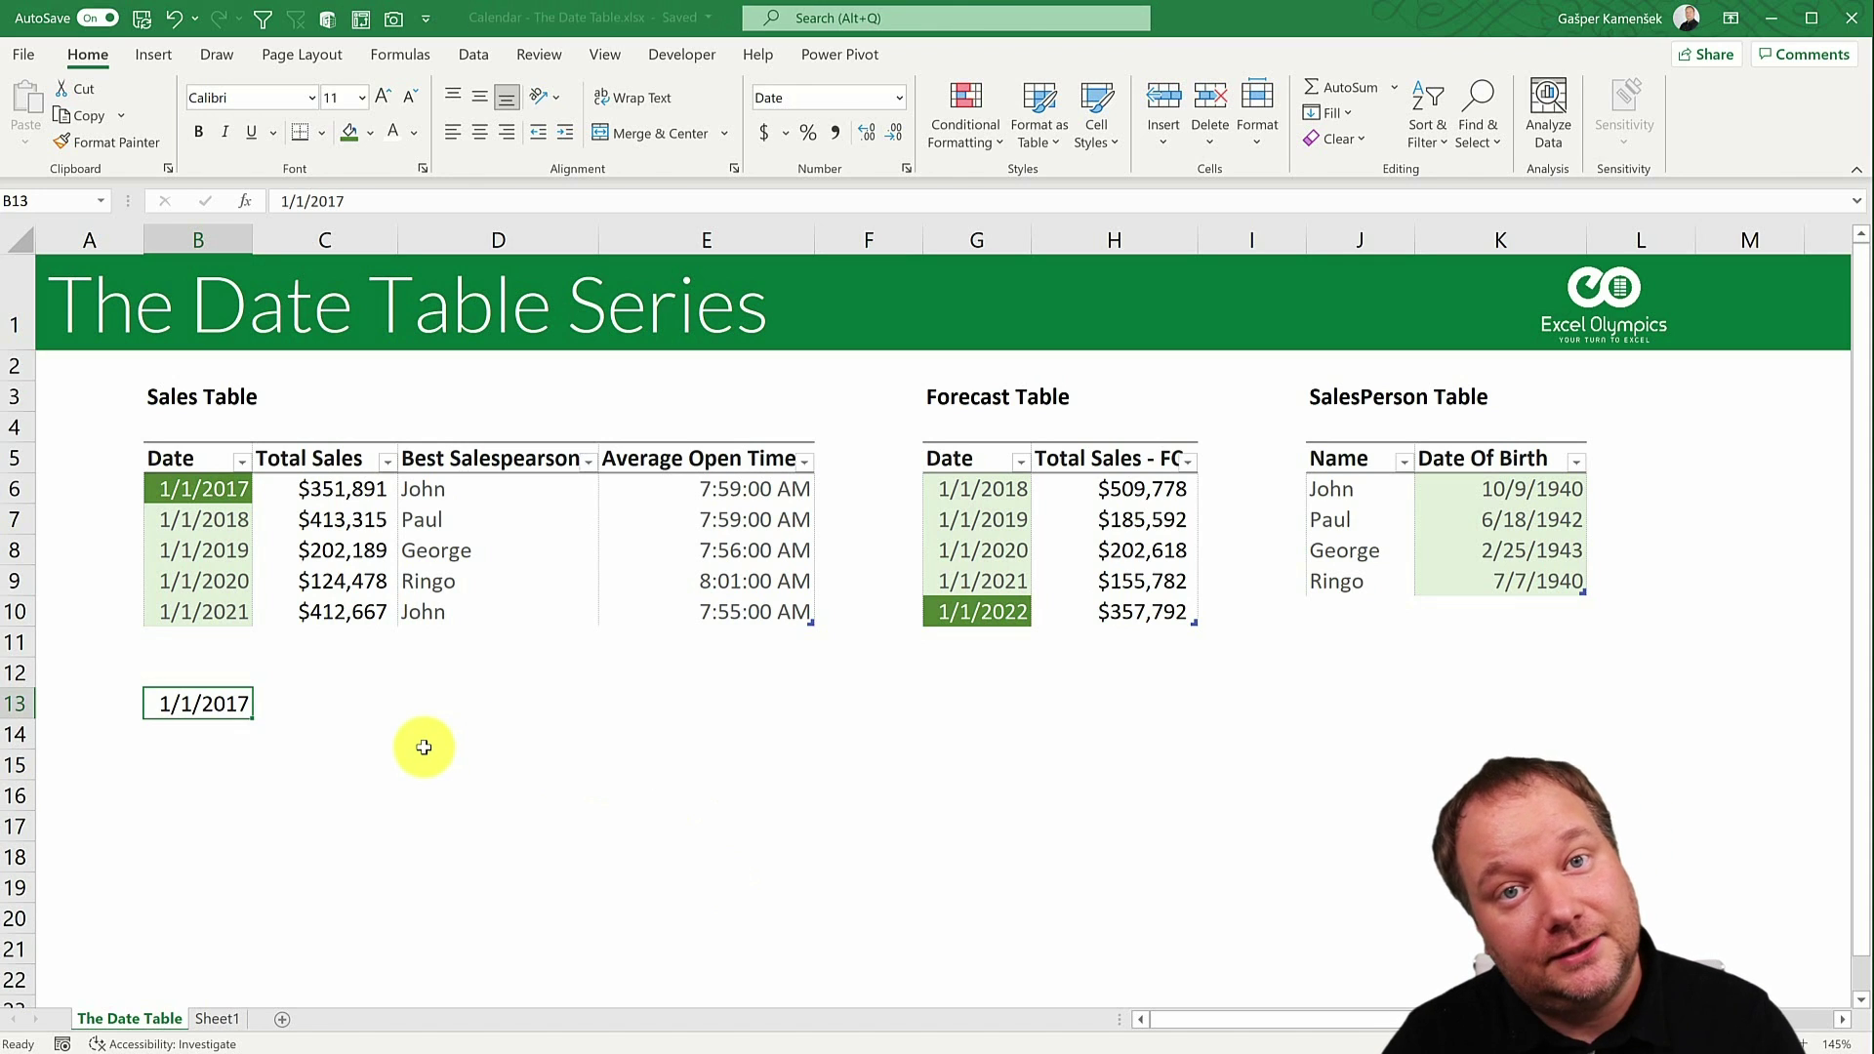
{"action": "left_click", "coordinate": [191, 705]}
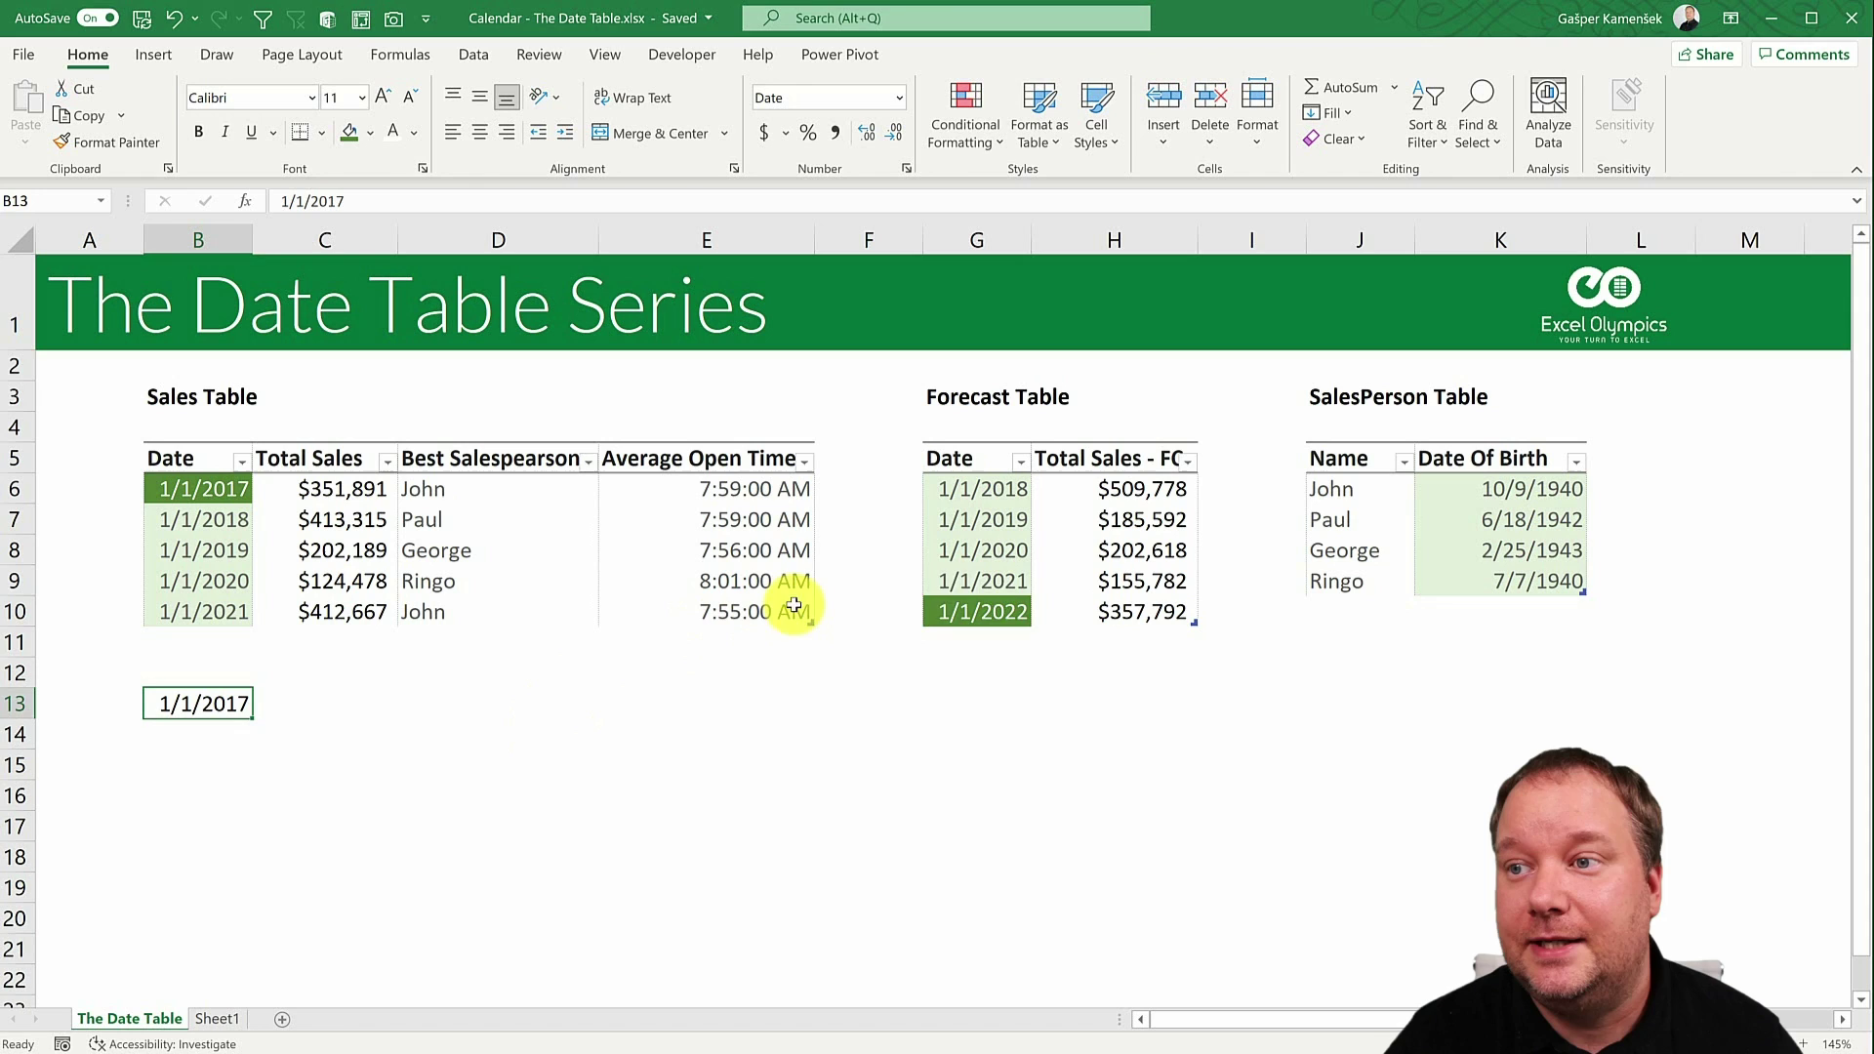
{"action": "left_click", "coordinate": [981, 612]}
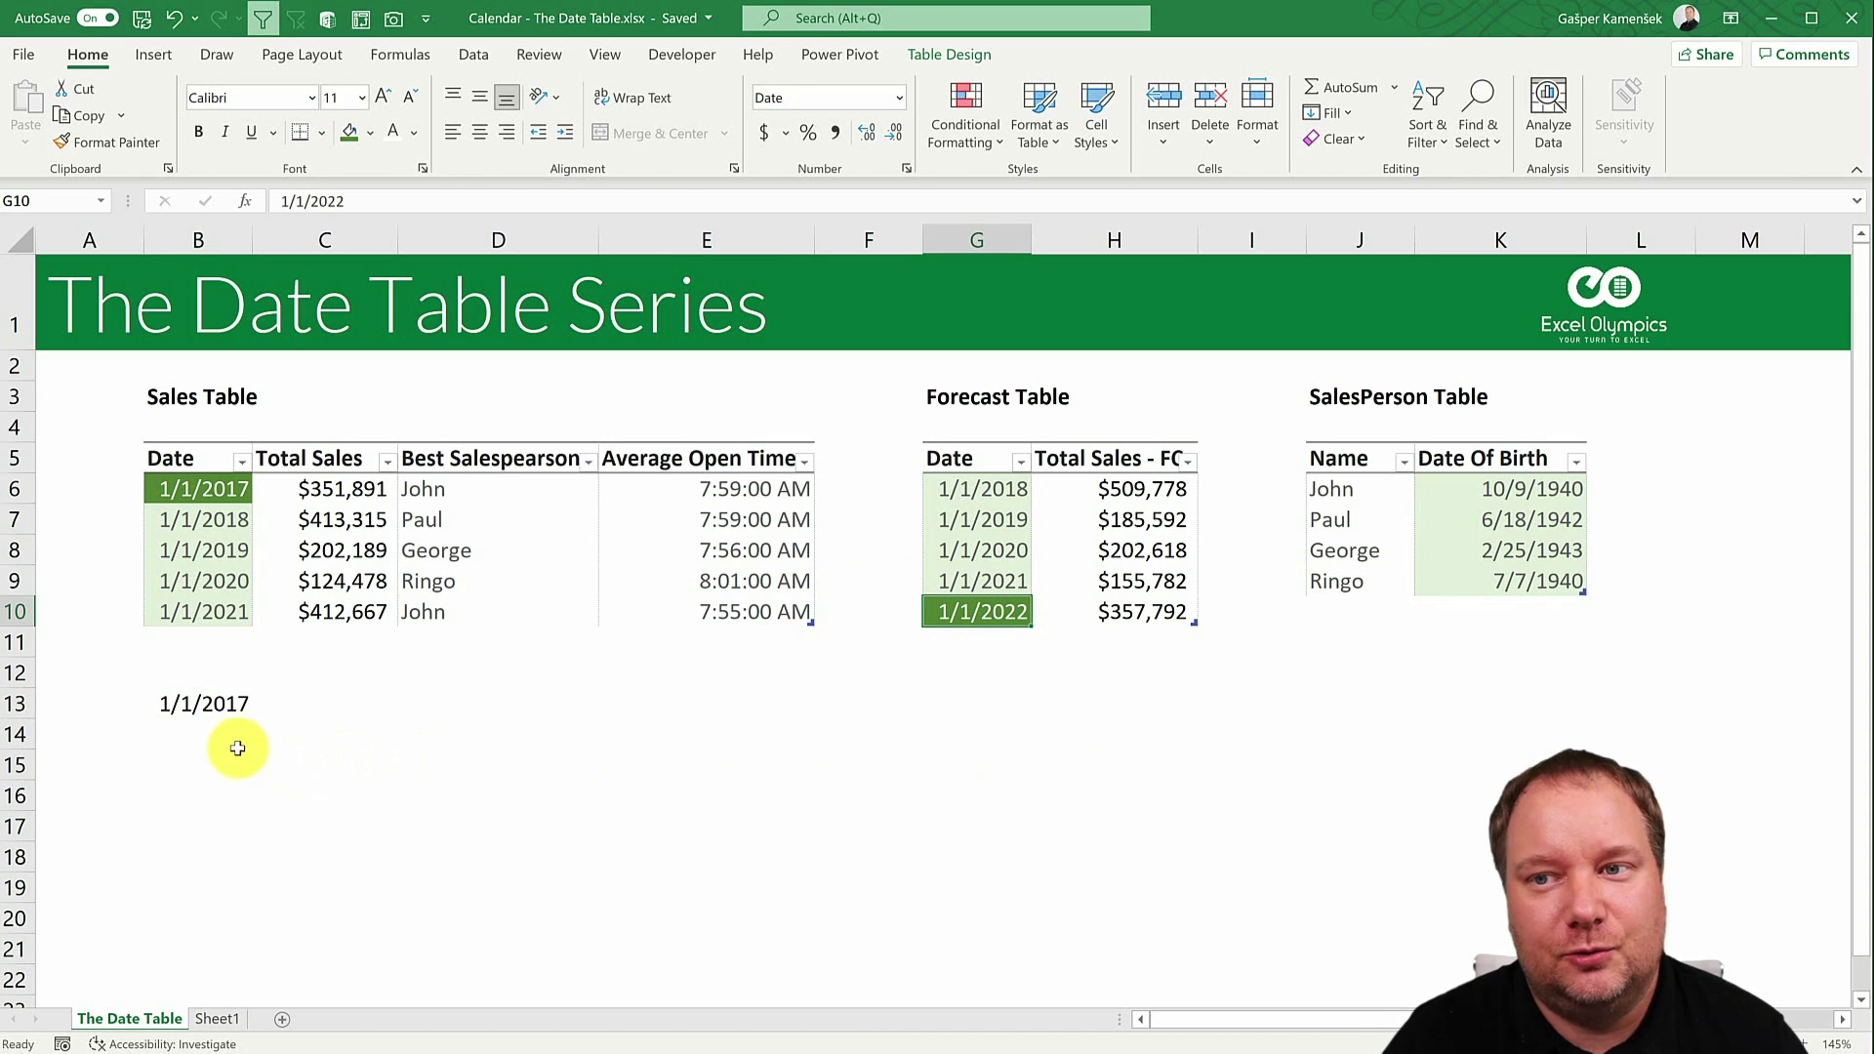
{"action": "left_click", "coordinate": [202, 732]}
{"action": "type", "text": "31/"}
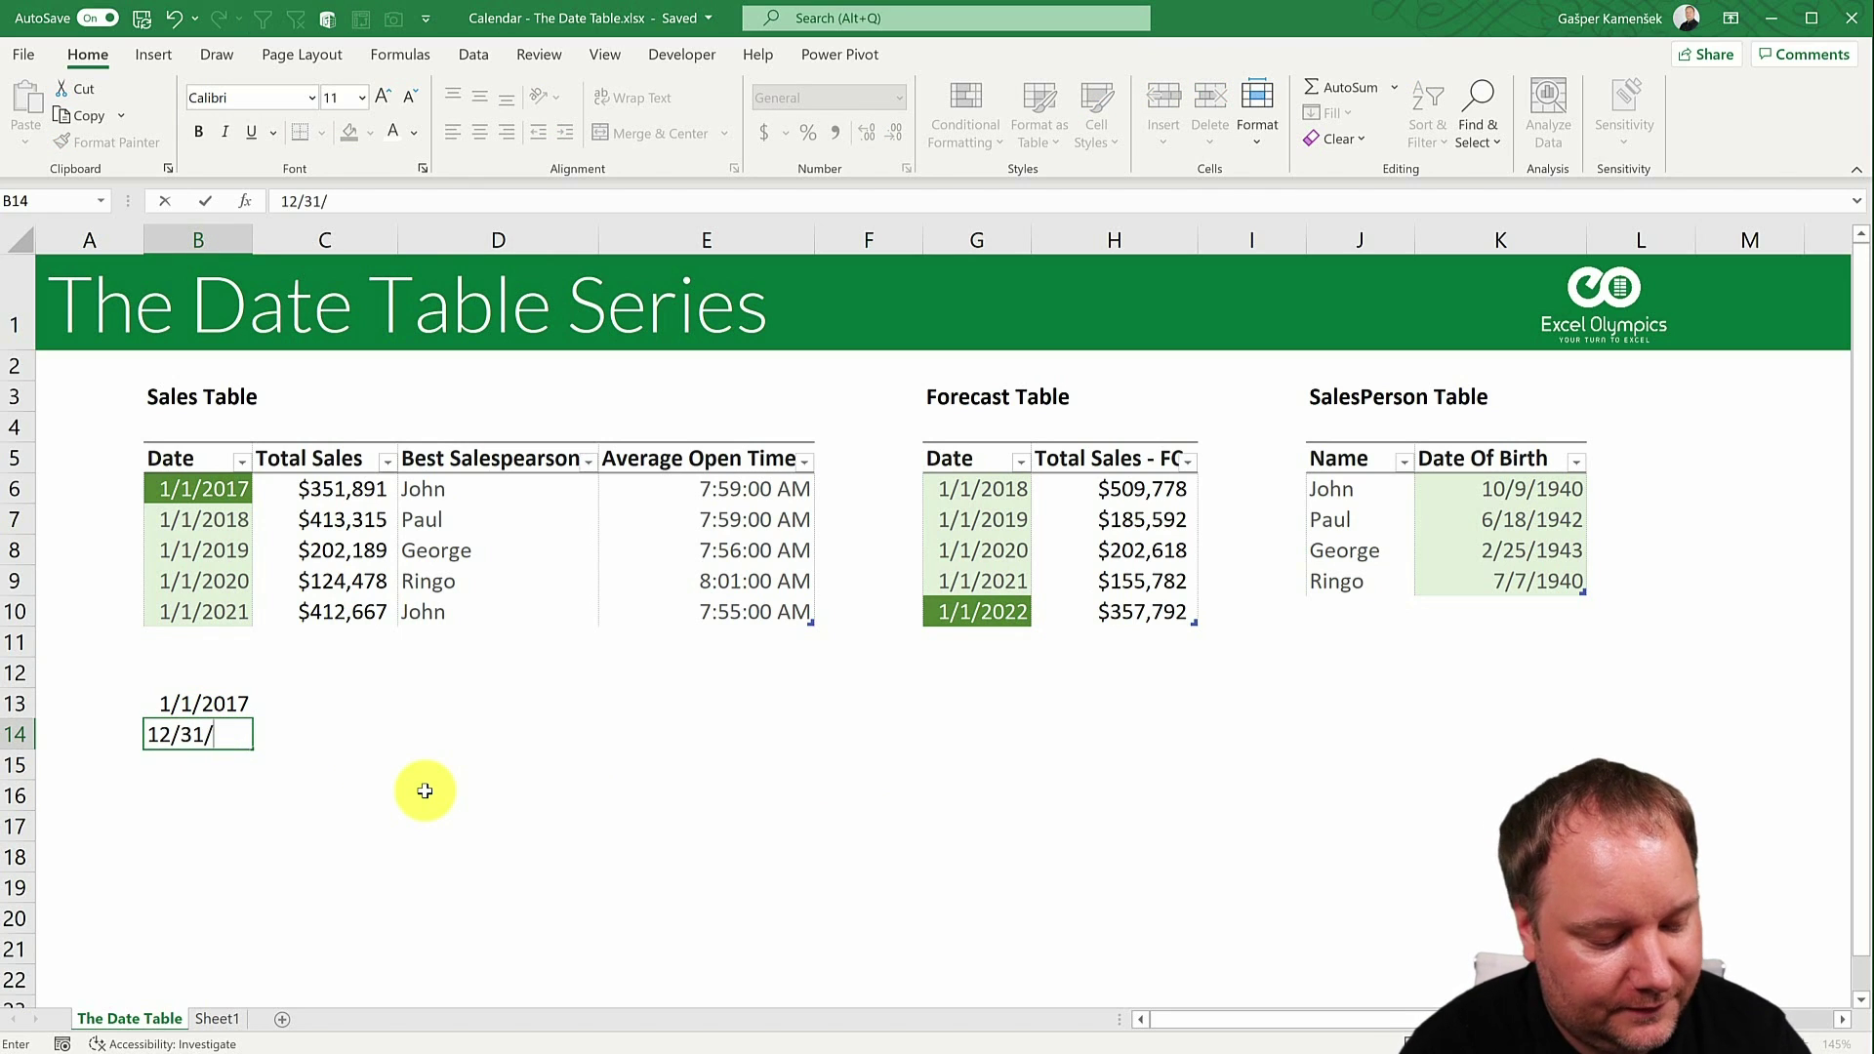
{"action": "type", "text": "2/31/2022"}
{"action": "key", "text": "Return"}
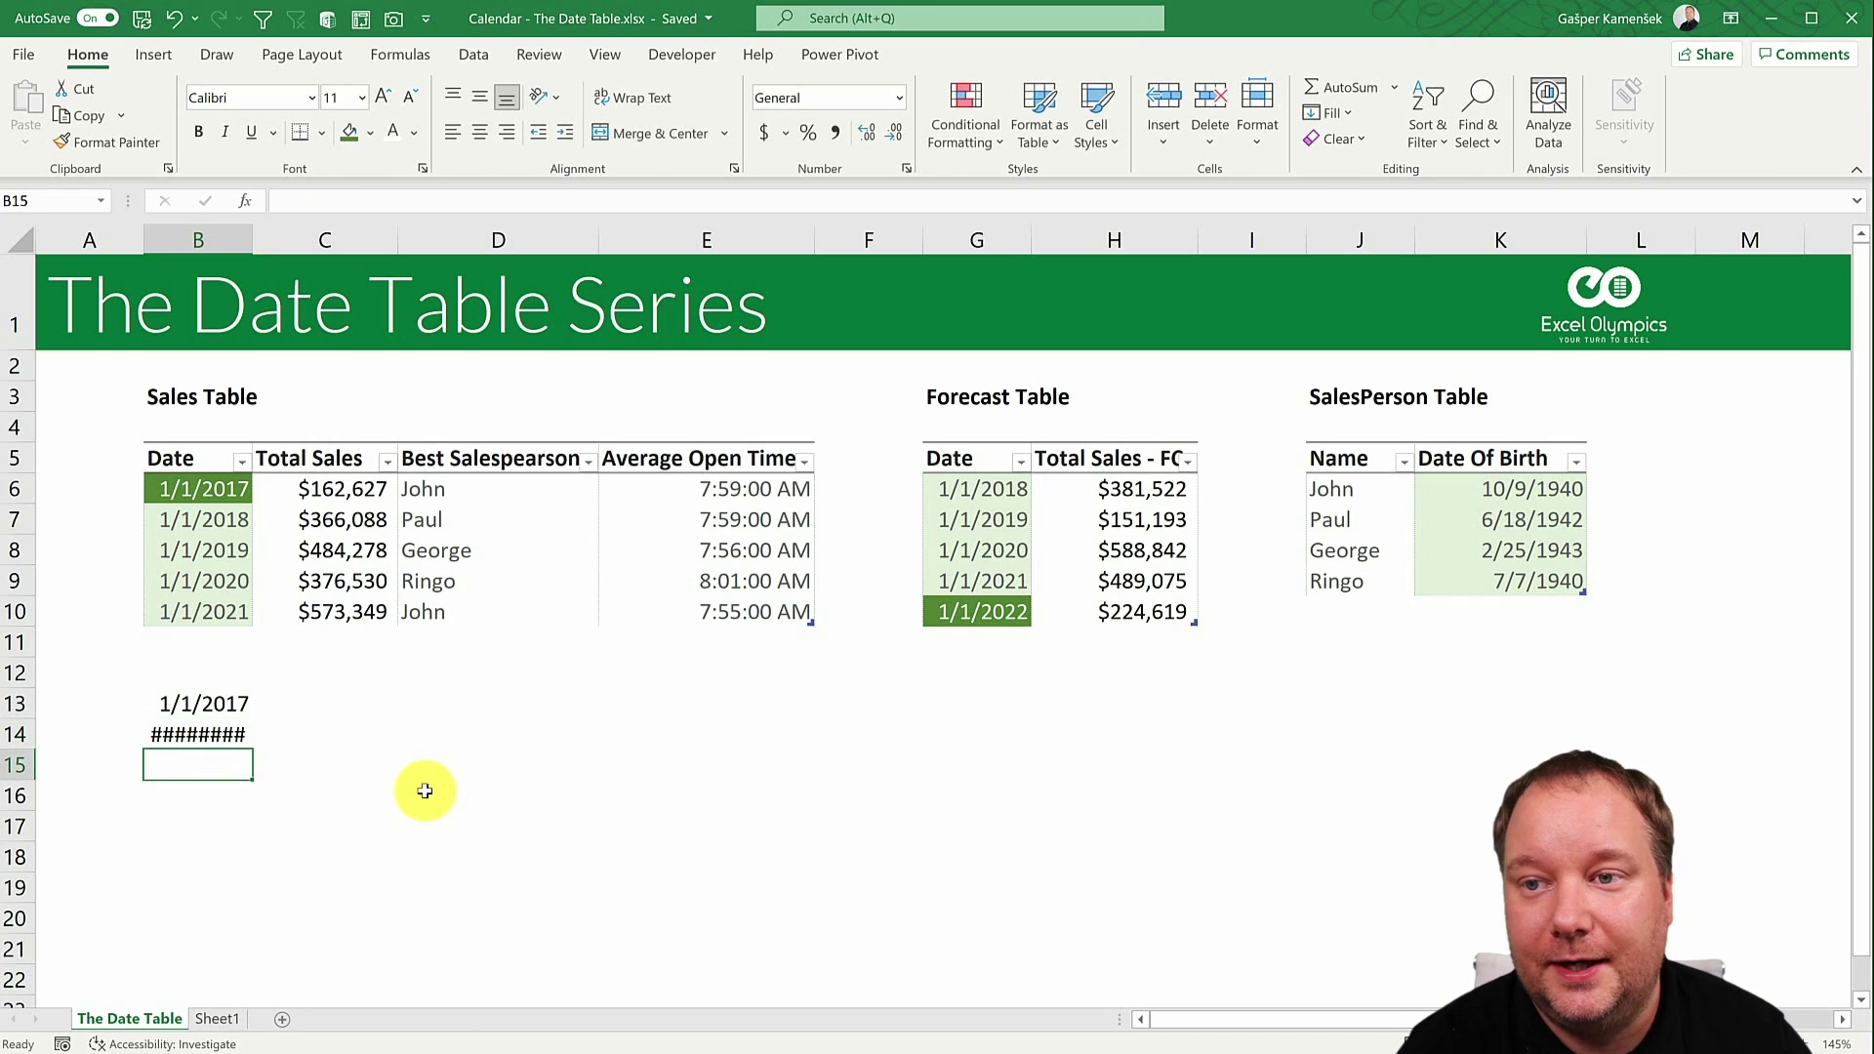
Auto-fit column B to show the dates and add a Date header in D14.
{"action": "left_click_drag", "start_coordinate": [248, 241], "coordinate": [250, 242]}
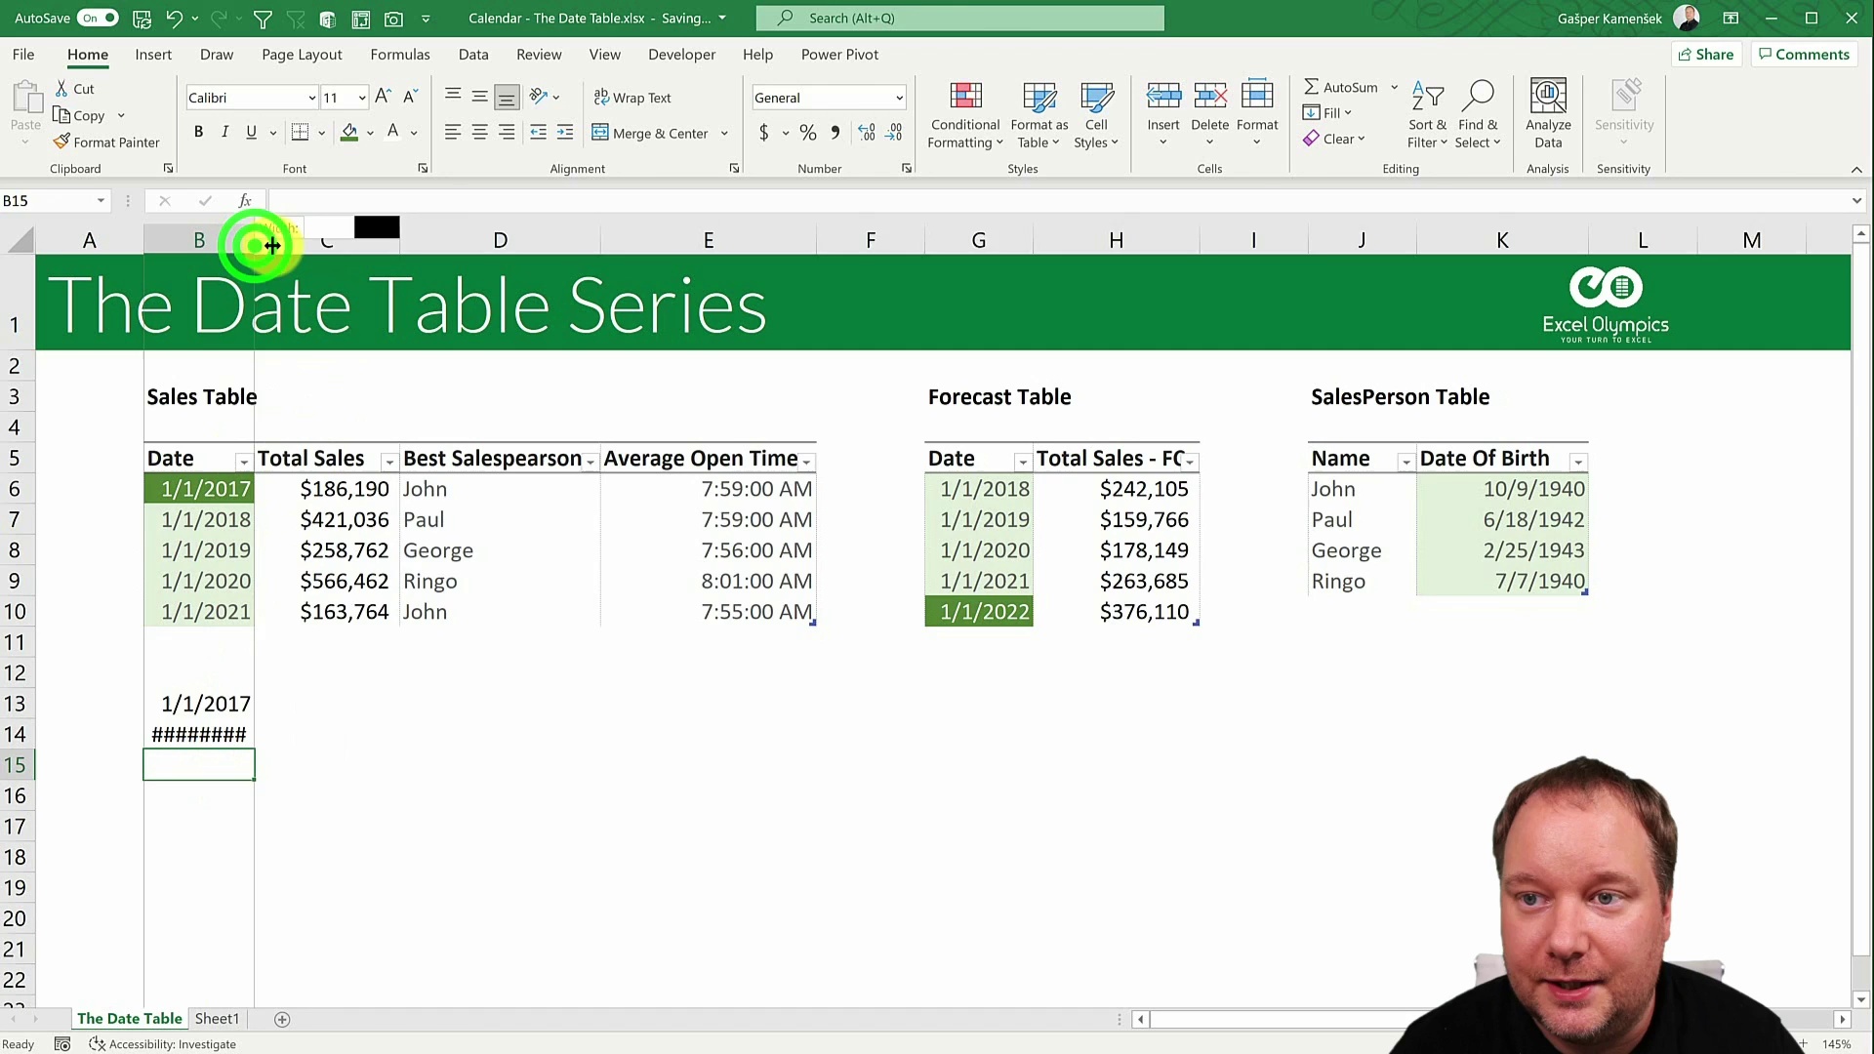
{"action": "double_click", "coordinate": [258, 241]}
{"action": "left_click_drag", "start_coordinate": [244, 700], "coordinate": [246, 740]}
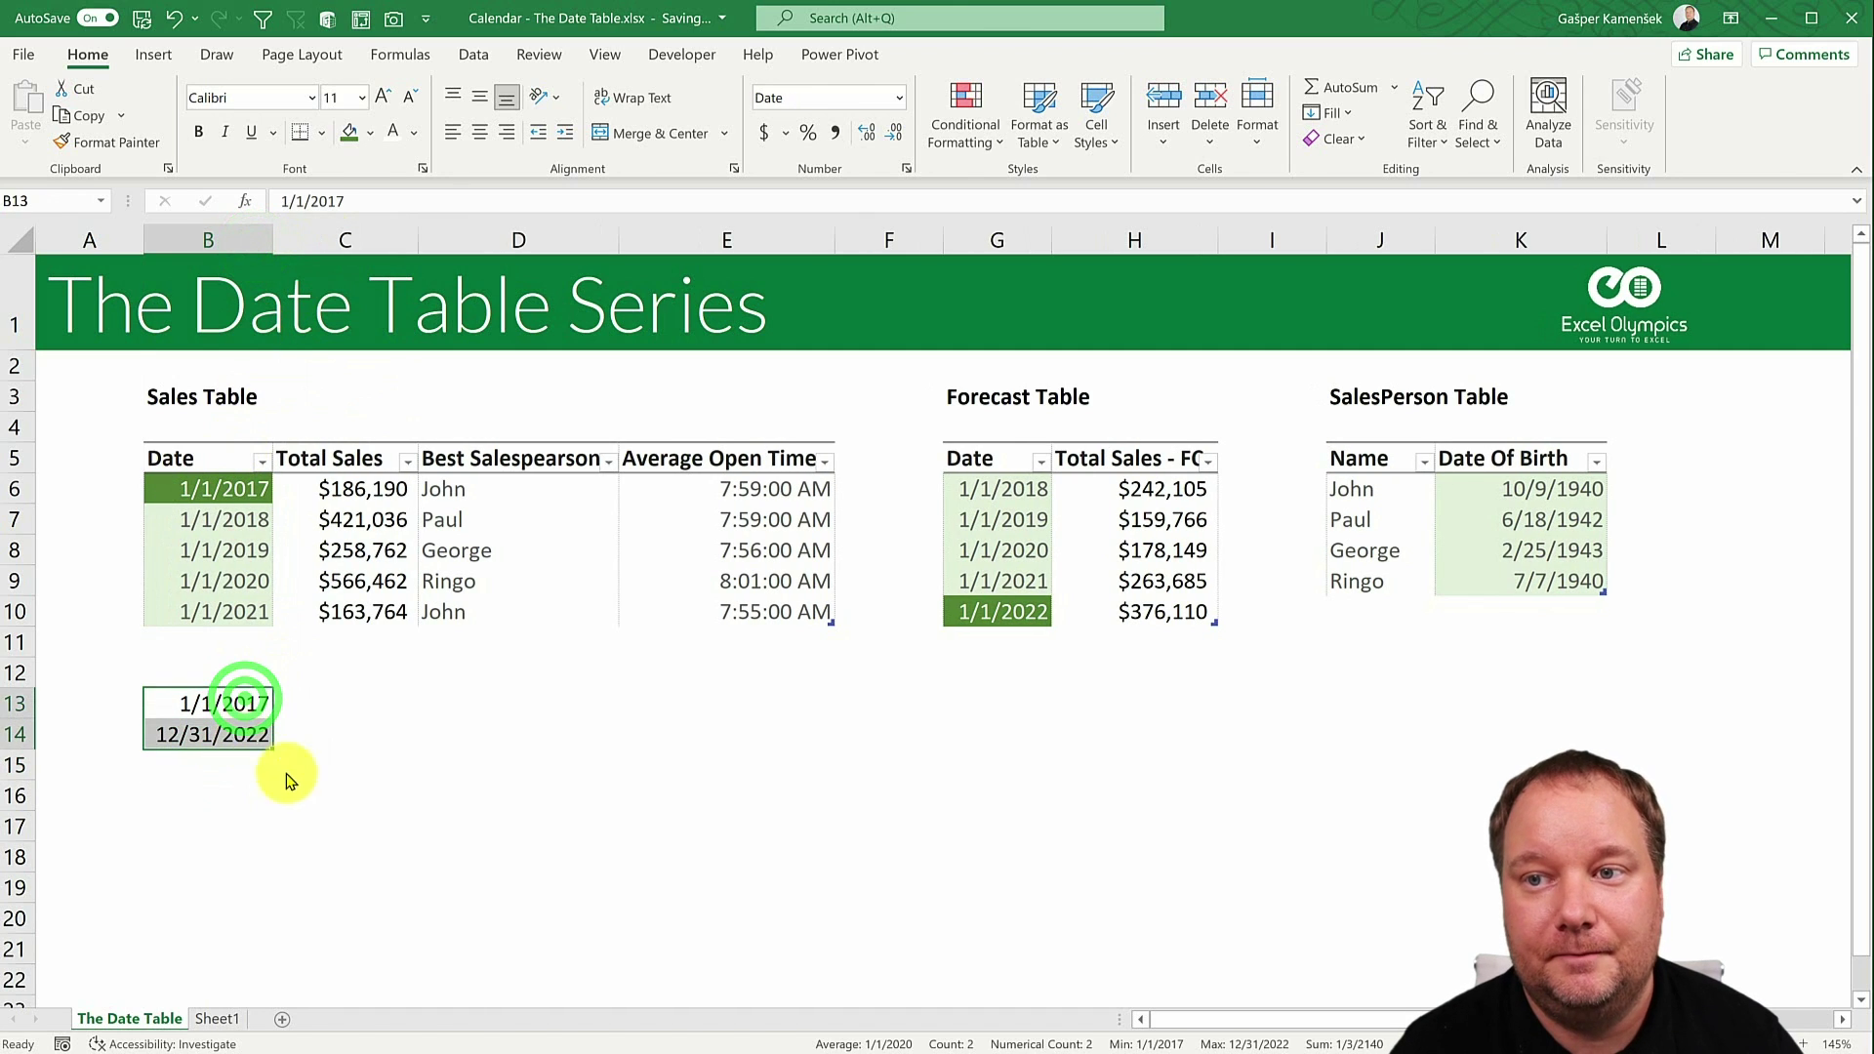
{"action": "left_click", "coordinate": [470, 727]}
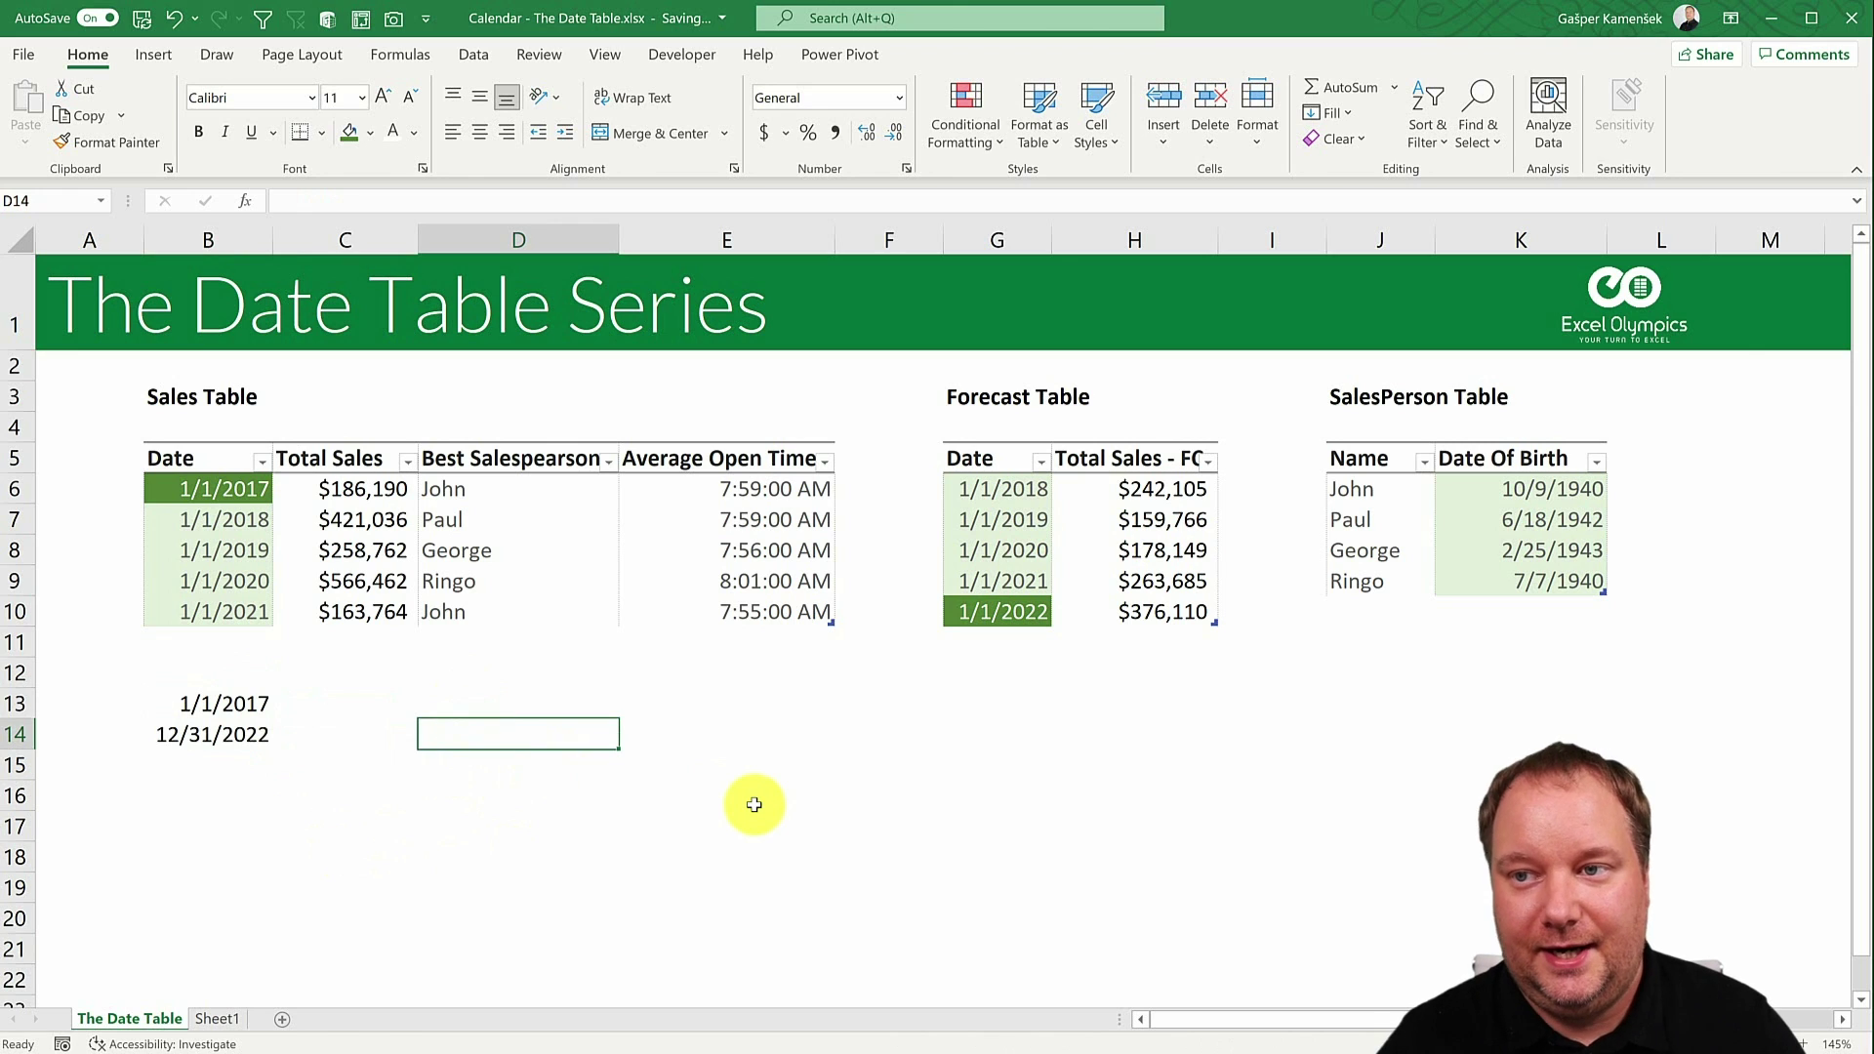
{"action": "type", "text": "Date"}
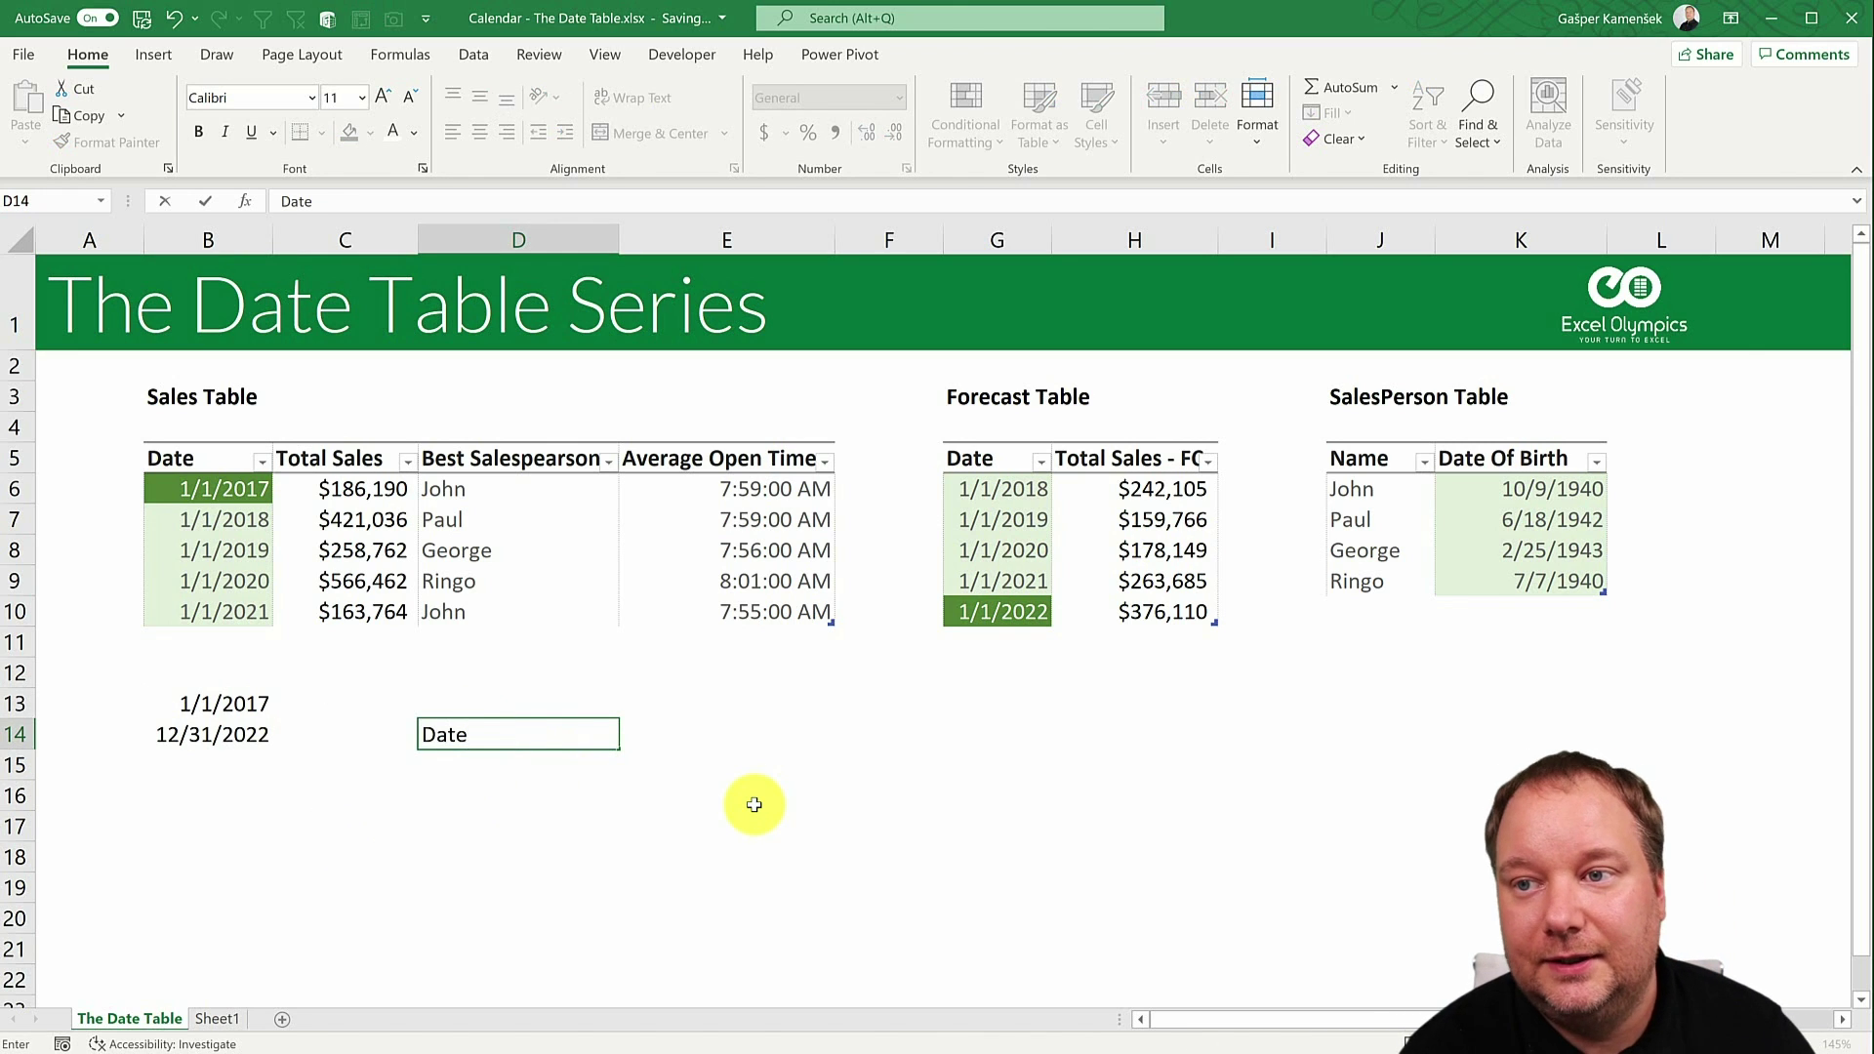
{"action": "key", "text": "Return"}
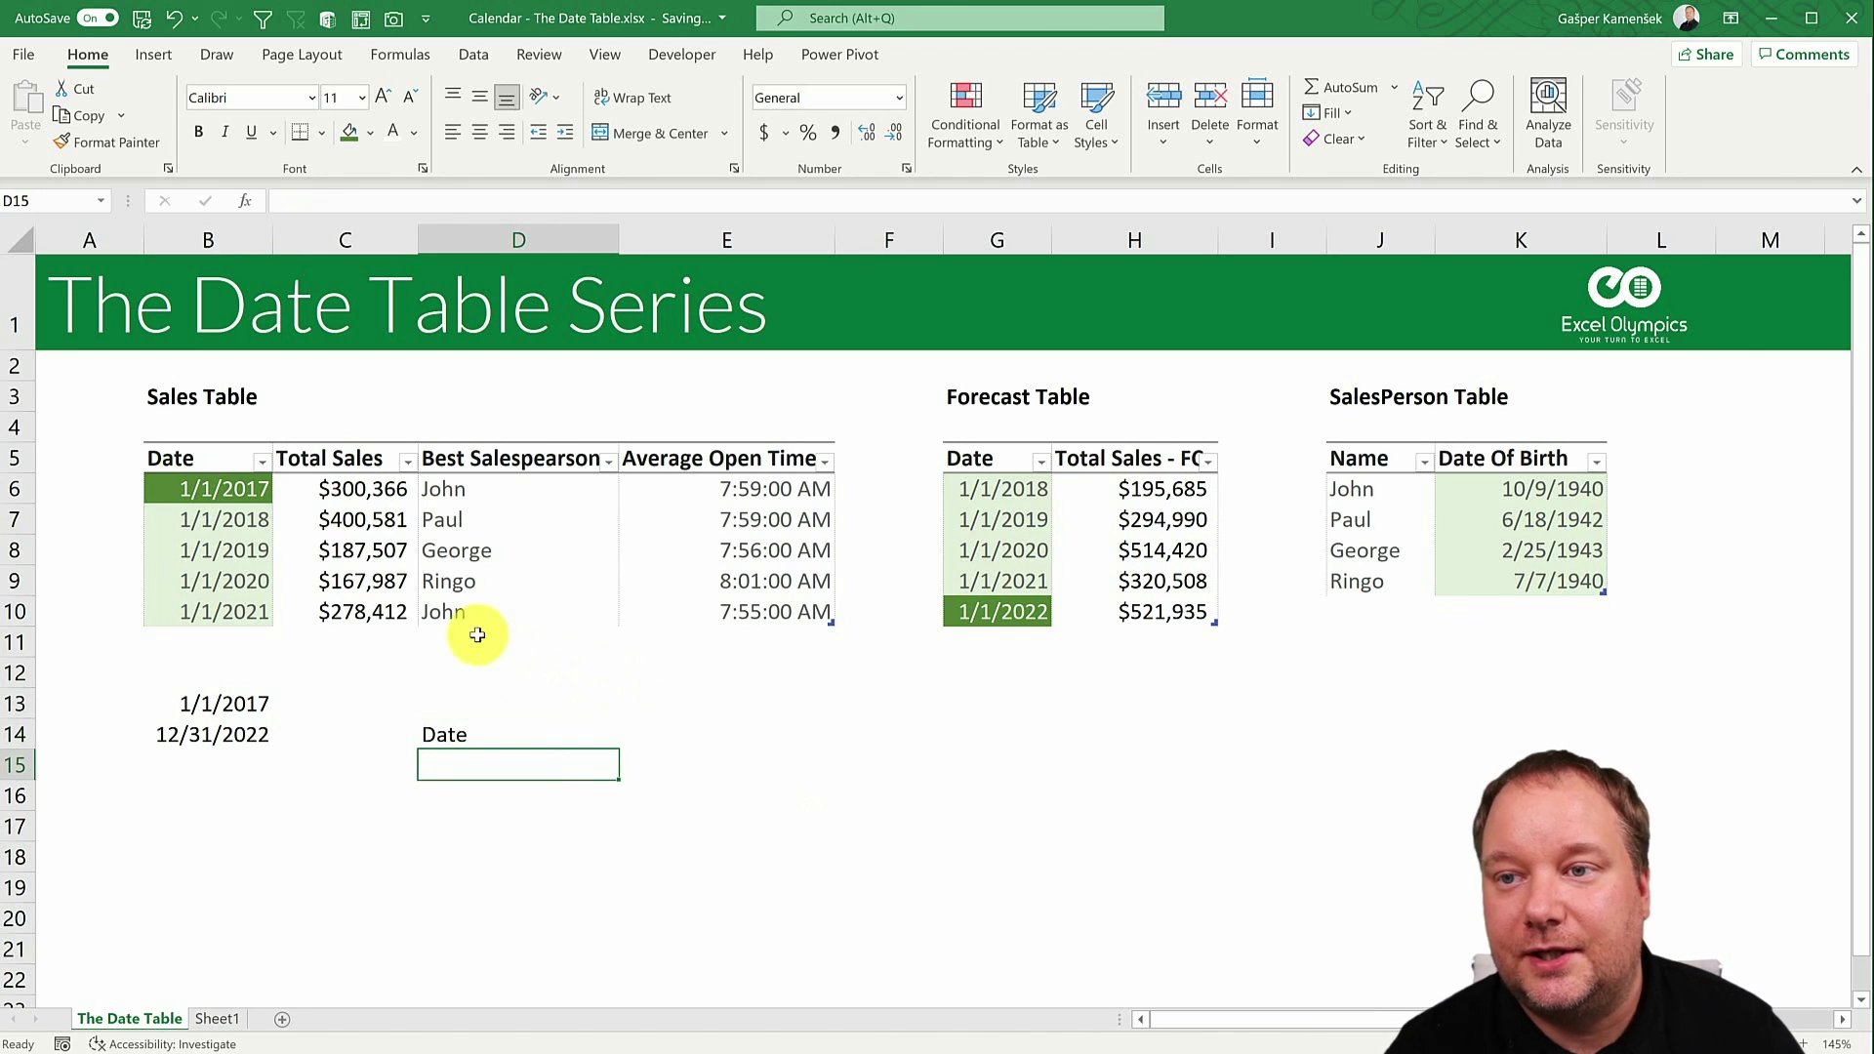
{"action": "left_click", "coordinate": [229, 700]}
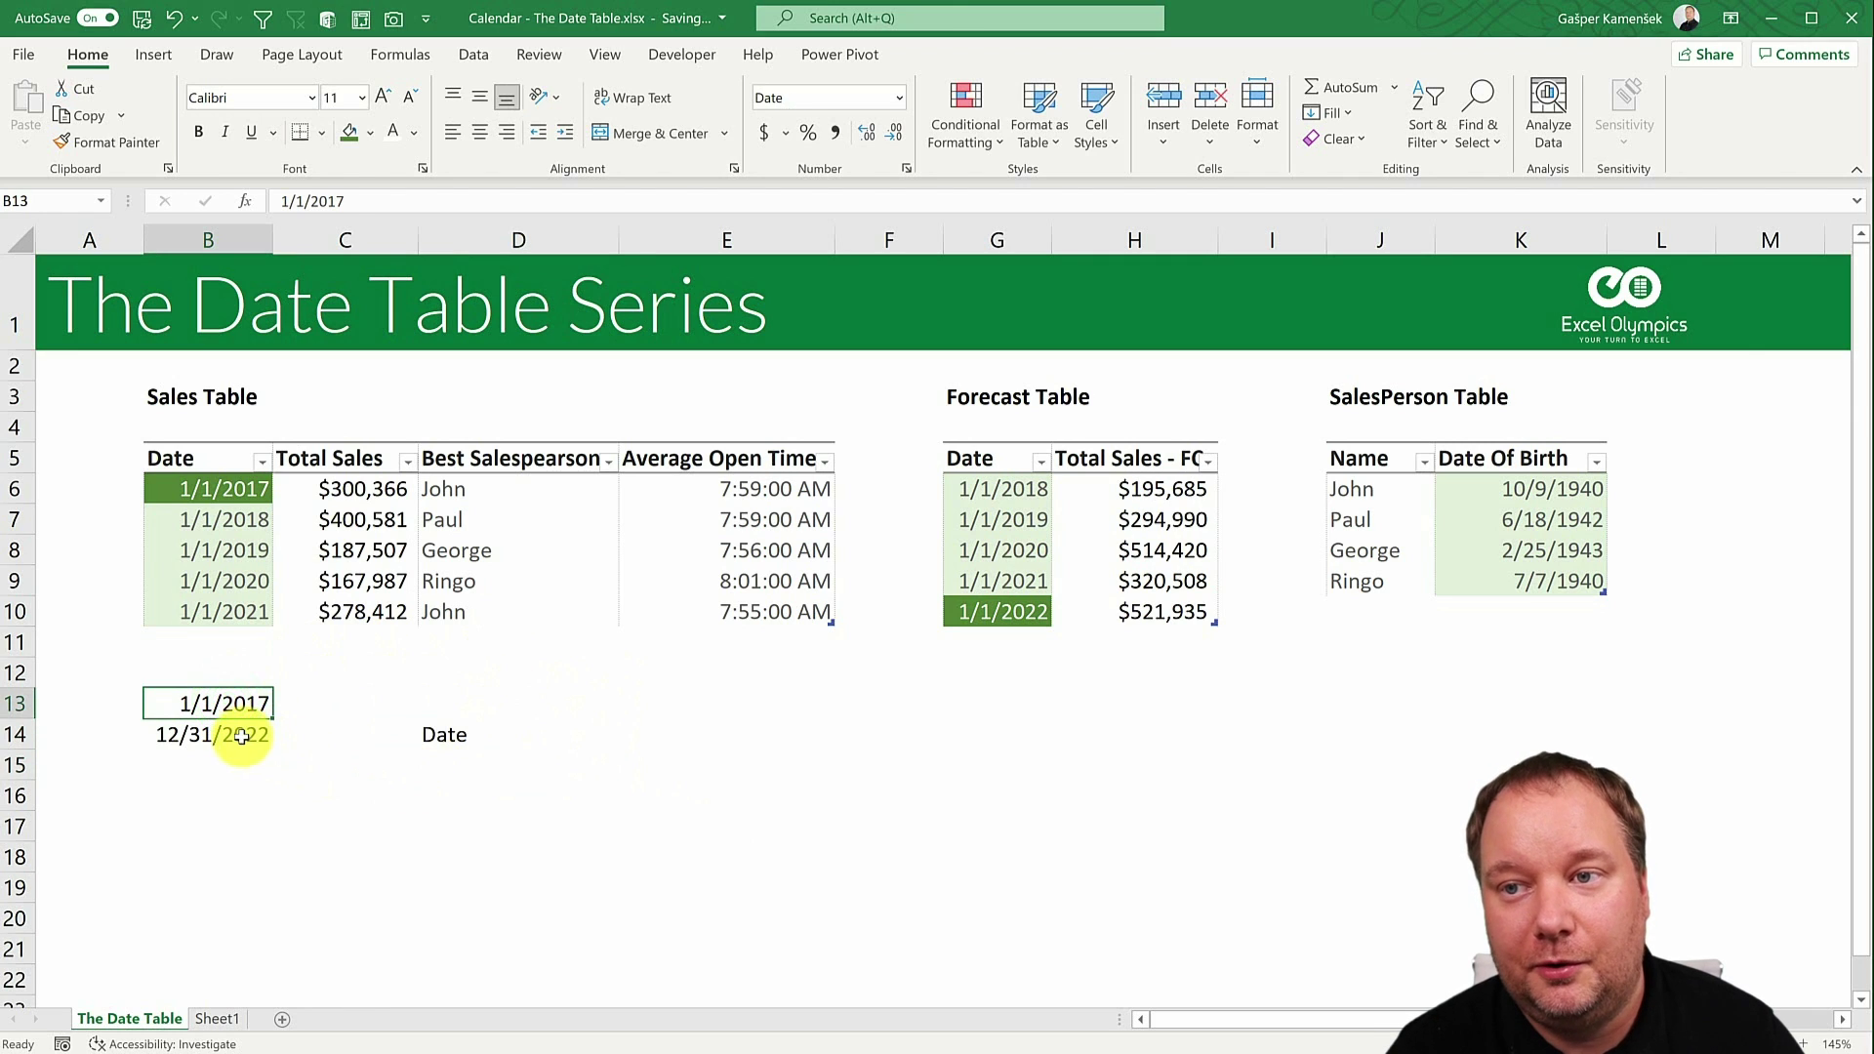
Copy the start date 1/1/2017 from B13 into D15 and bring up its fill options.
{"action": "left_click", "coordinate": [241, 735]}
{"action": "left_click", "coordinate": [448, 759]}
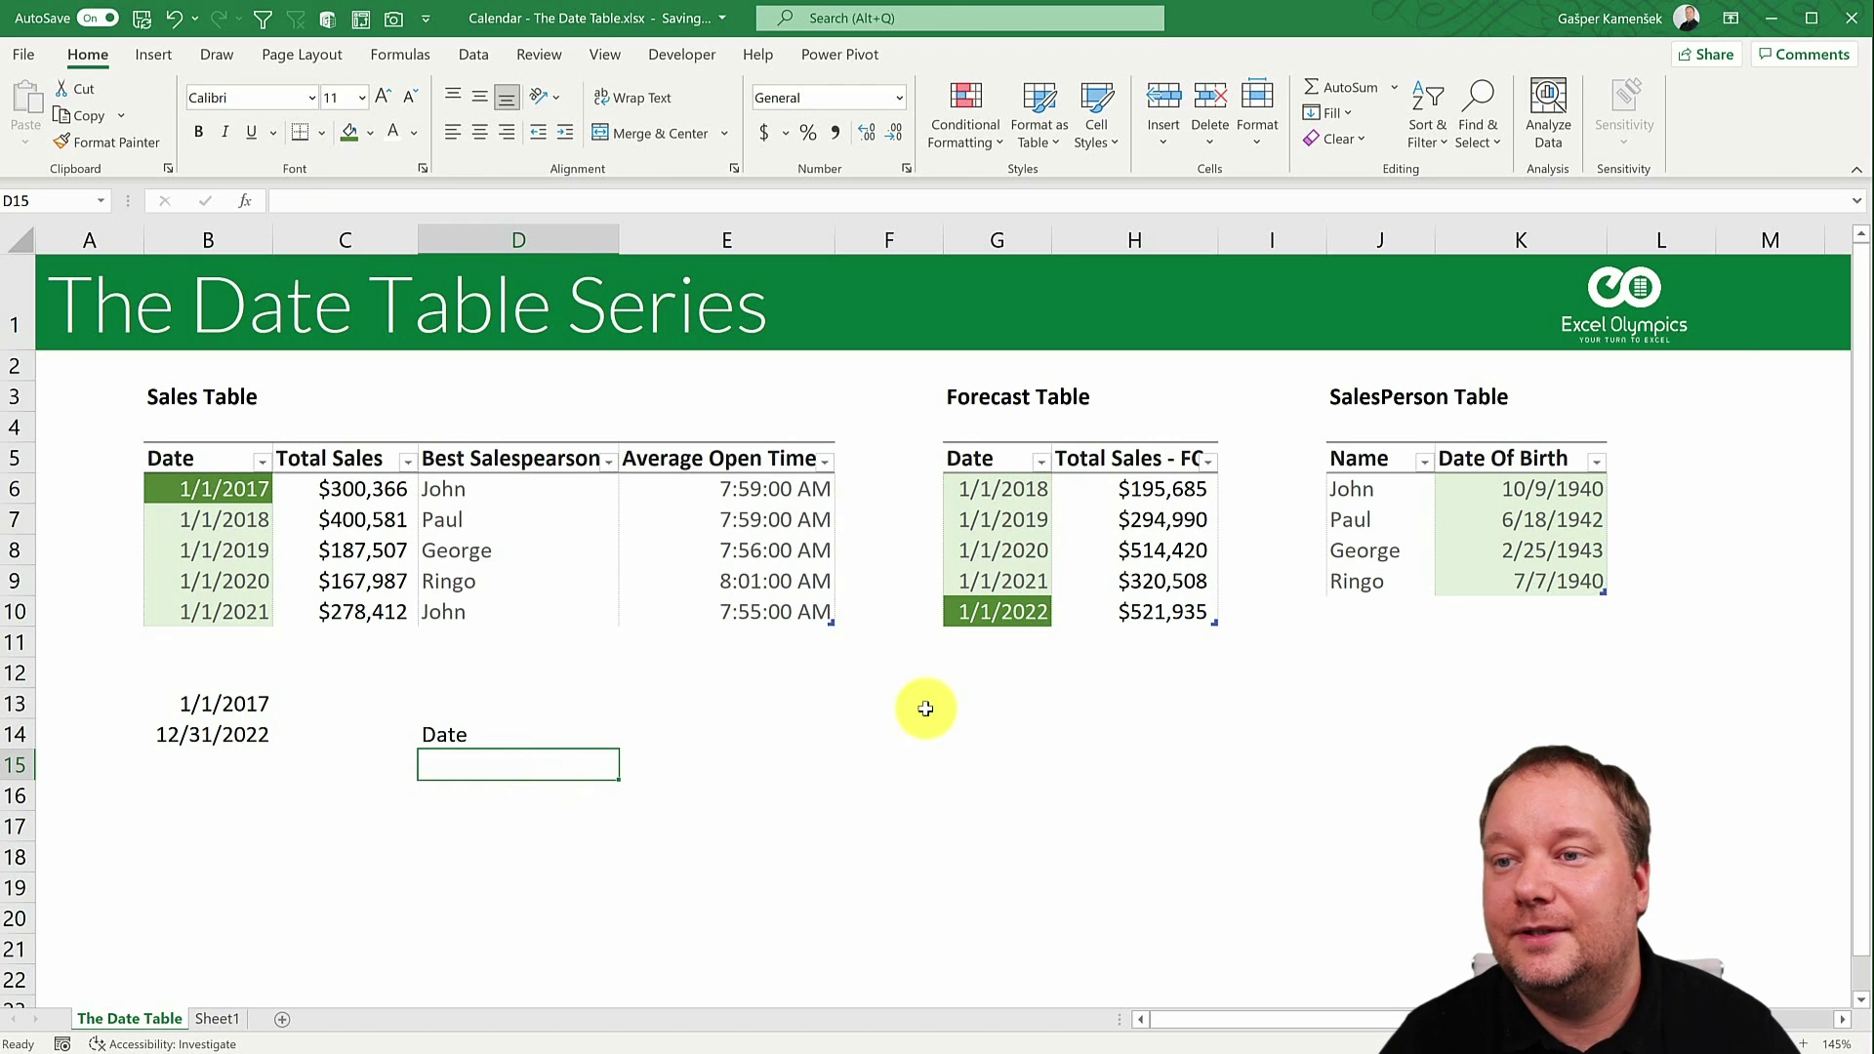
{"action": "left_click", "coordinate": [232, 704]}
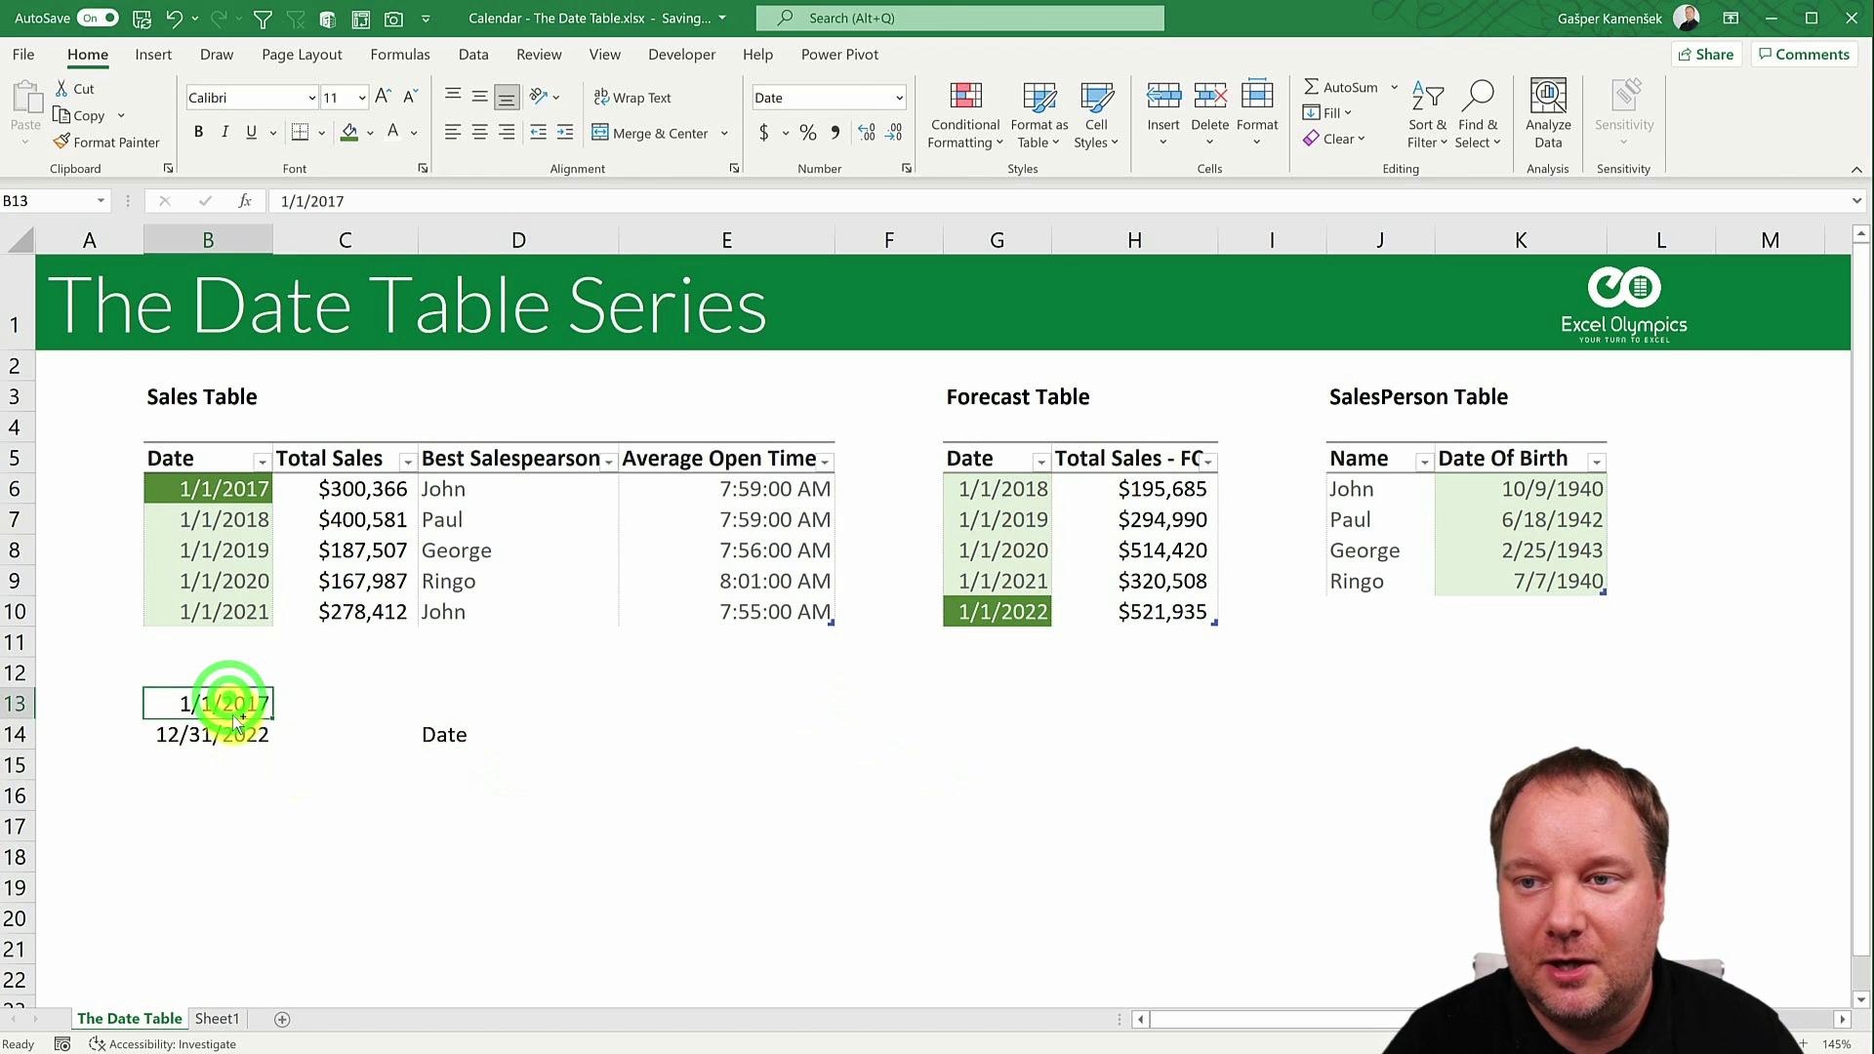
{"action": "left_click_drag", "start_coordinate": [231, 704], "coordinate": [471, 765]}
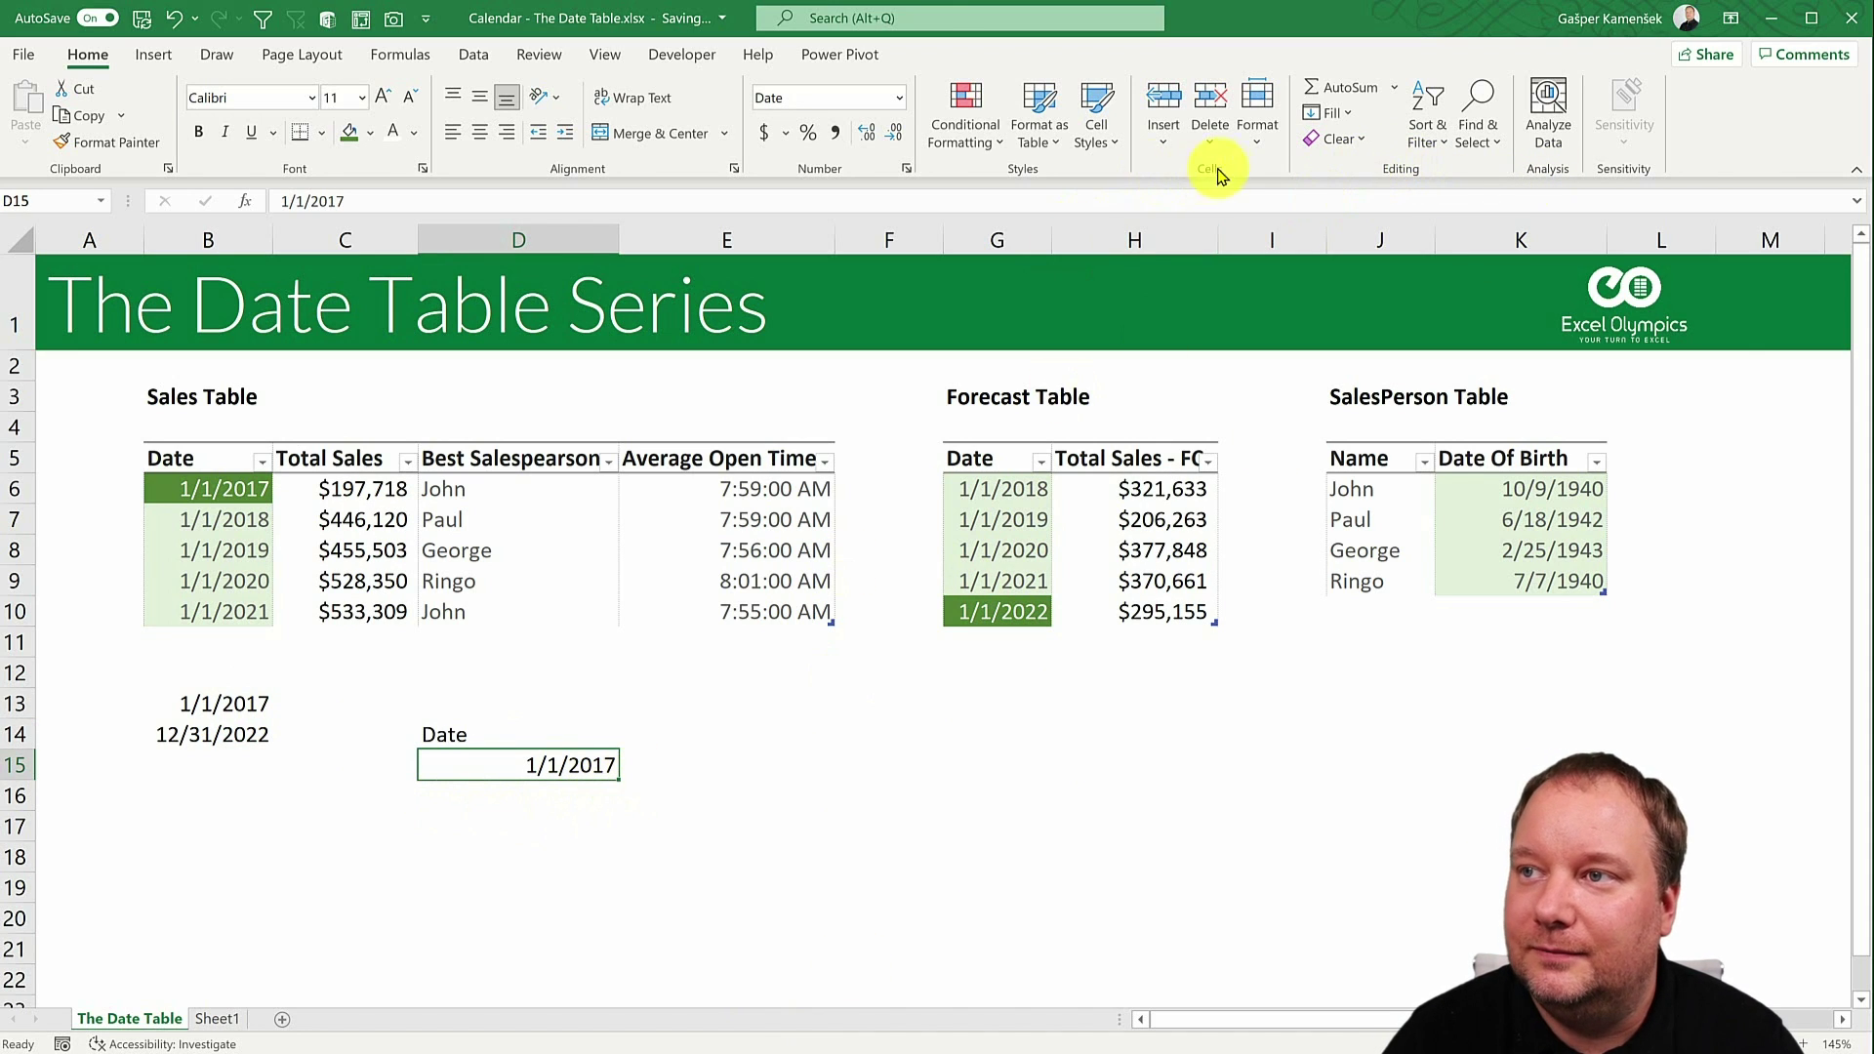
{"action": "left_click", "coordinate": [1318, 113]}
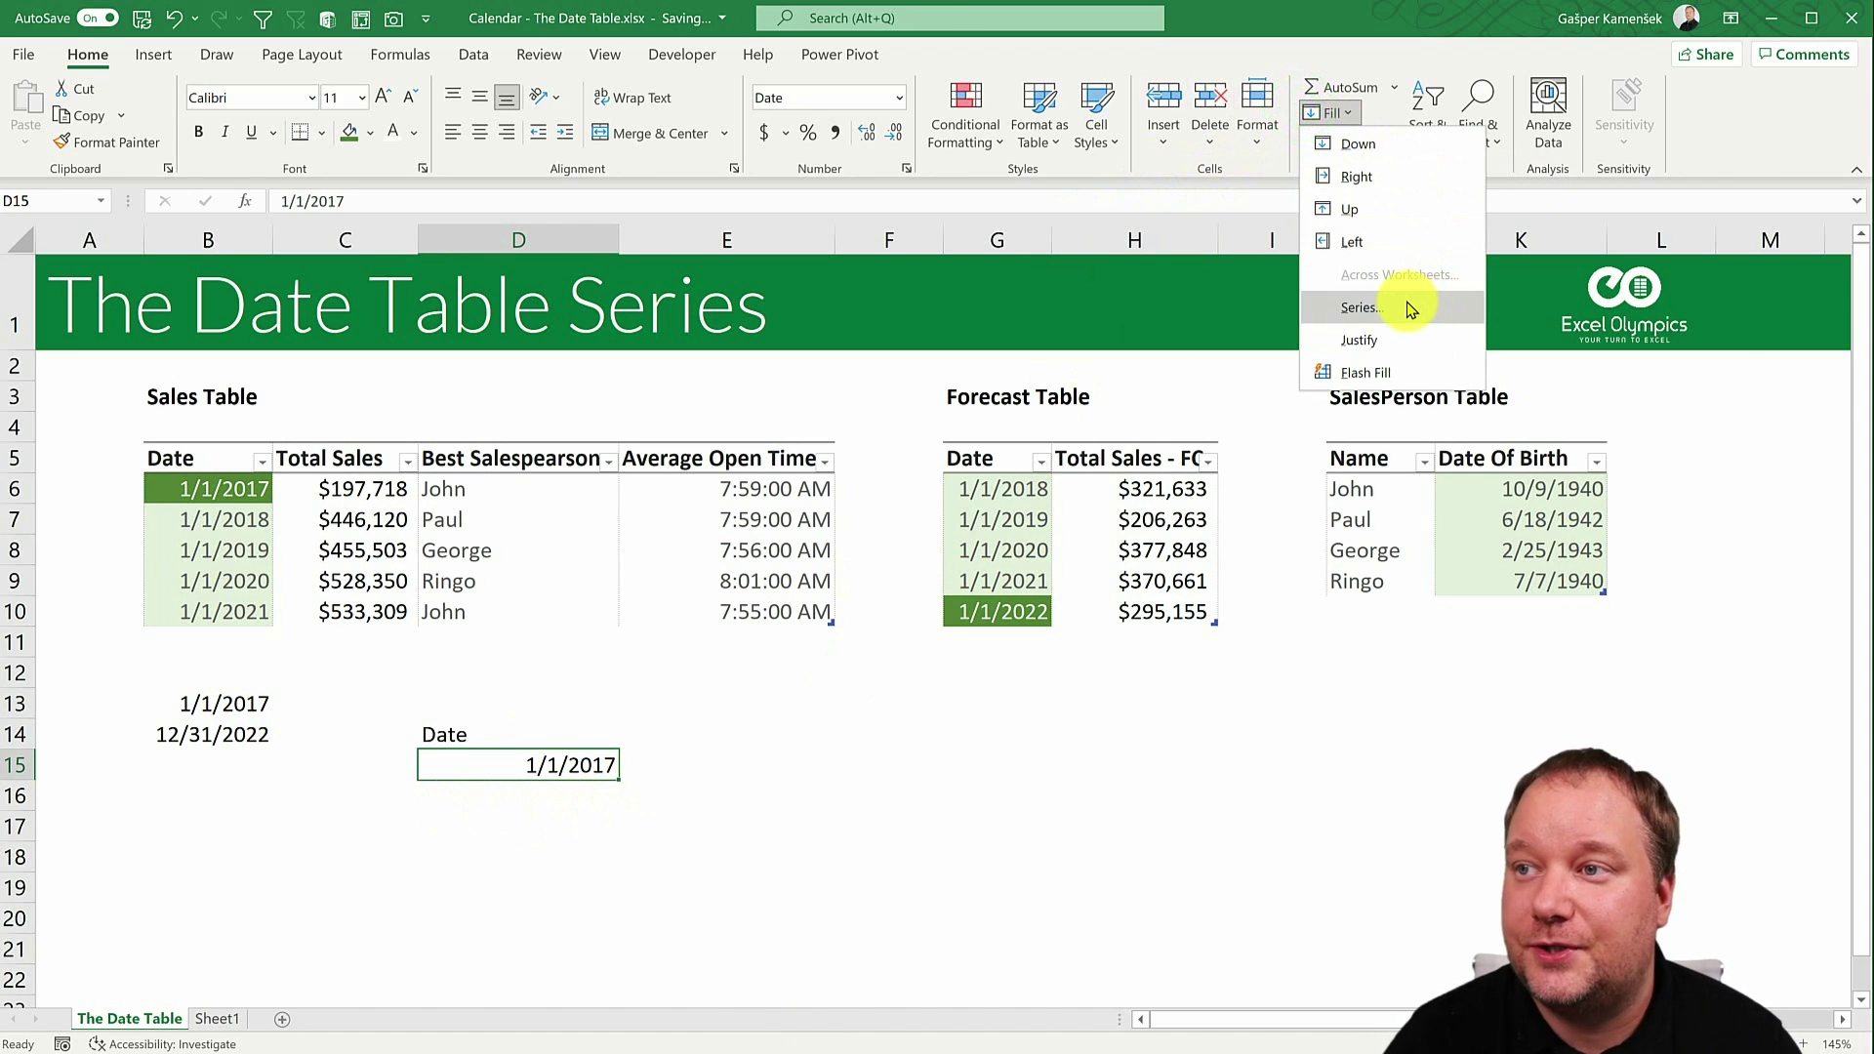
{"action": "left_click", "coordinate": [689, 865]}
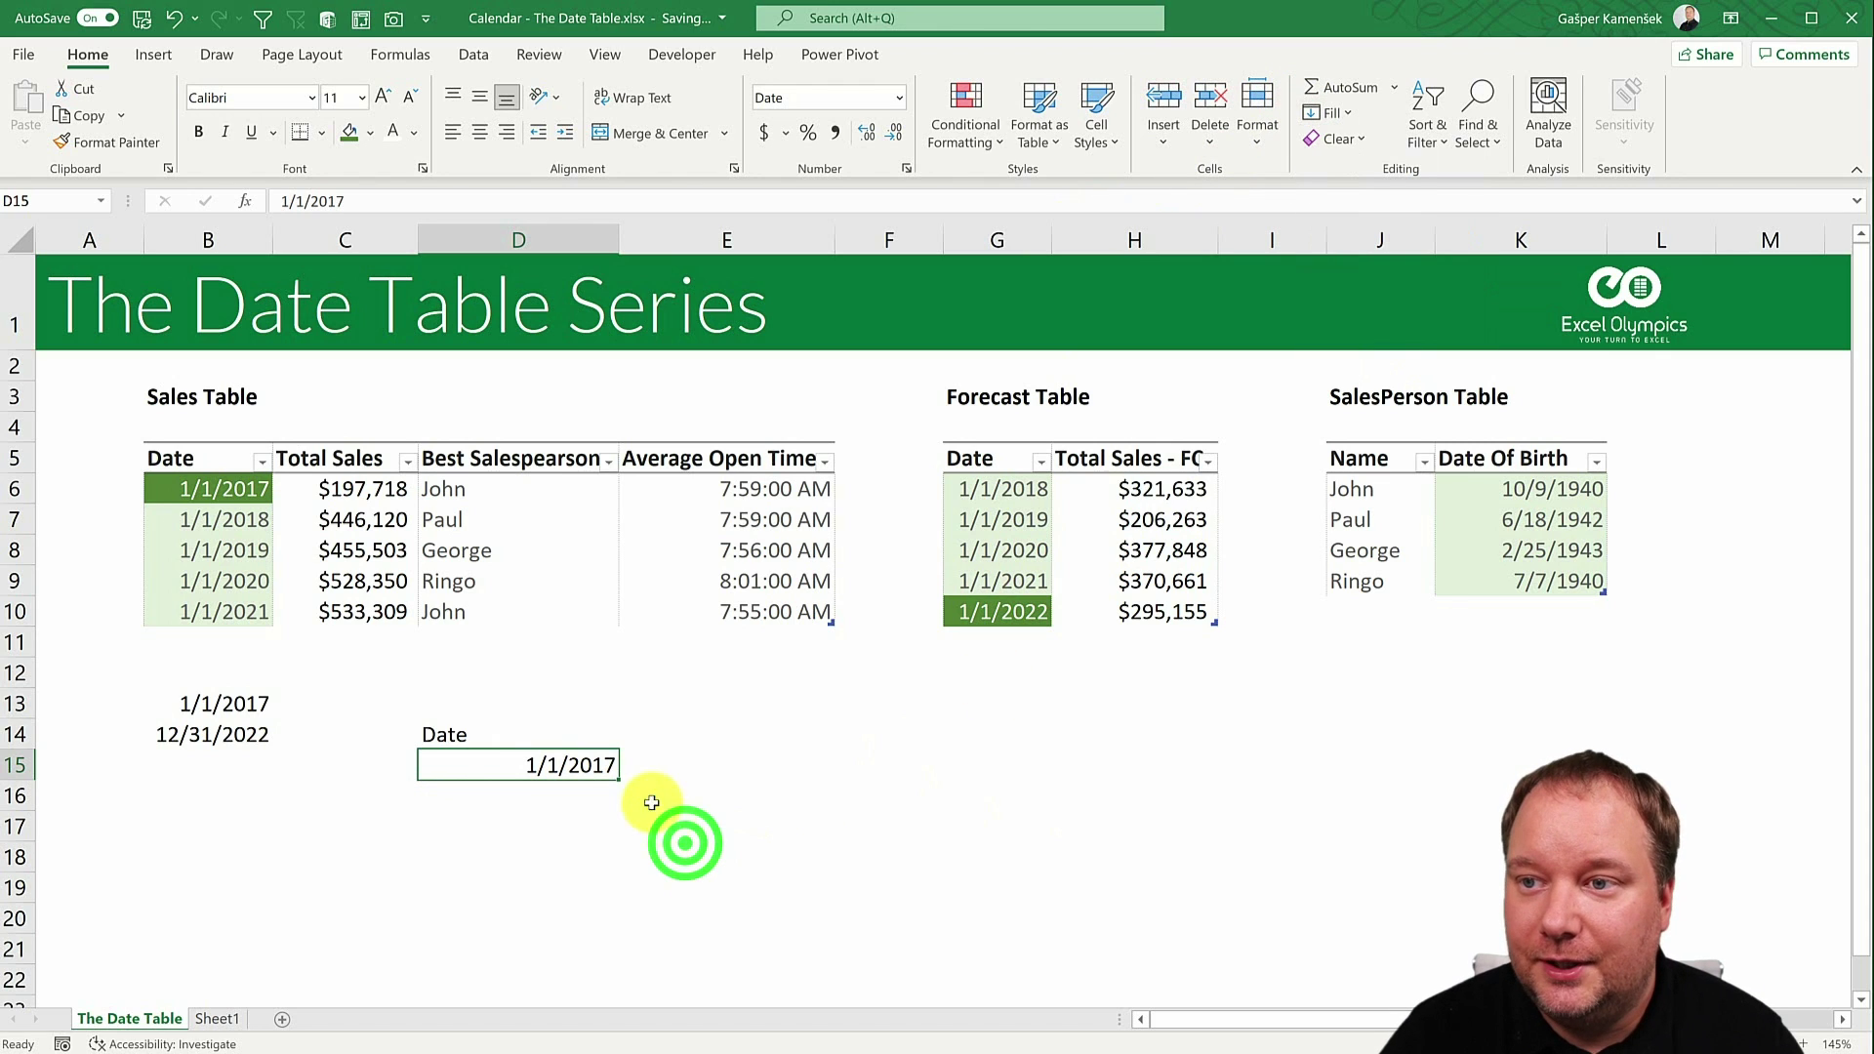
{"action": "right_click", "coordinate": [624, 779]}
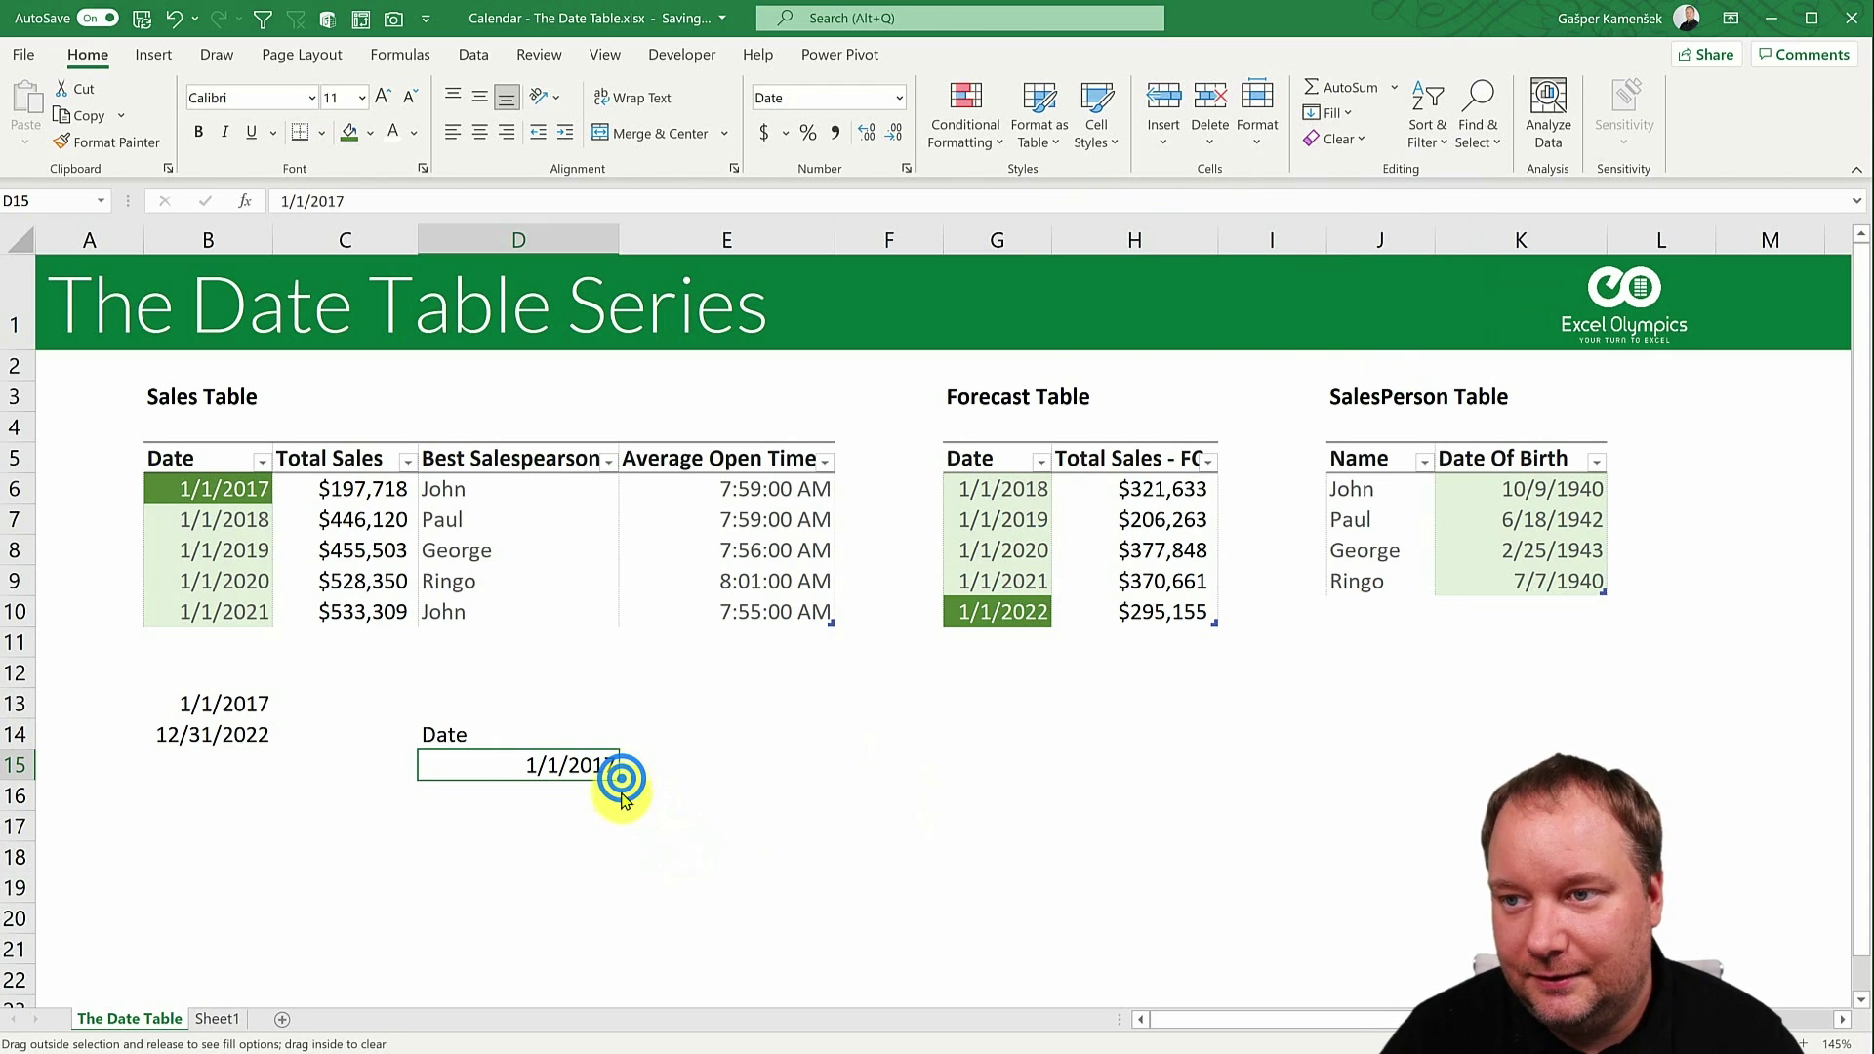
Fill a daily date series down the column, step 1, stopping at 12/31/2022, and check its end.
{"action": "left_click", "coordinate": [681, 772]}
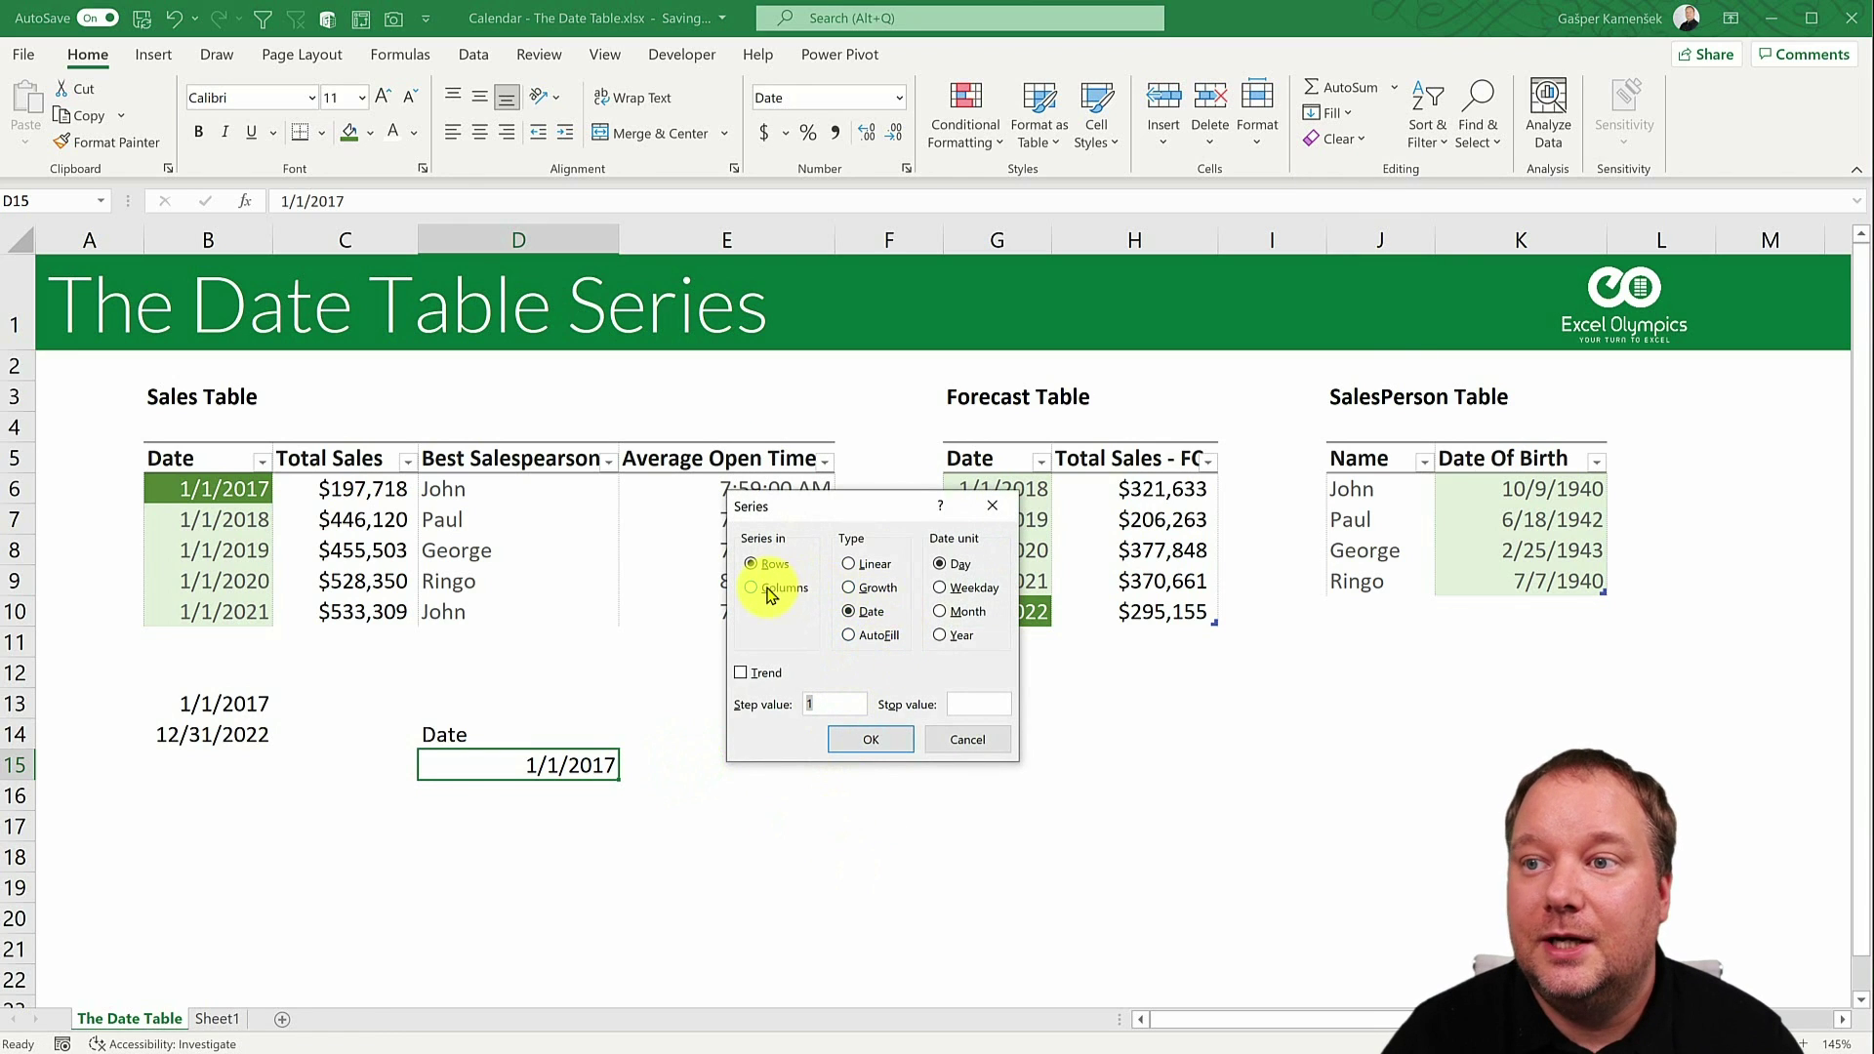
{"action": "left_click", "coordinate": [754, 588]}
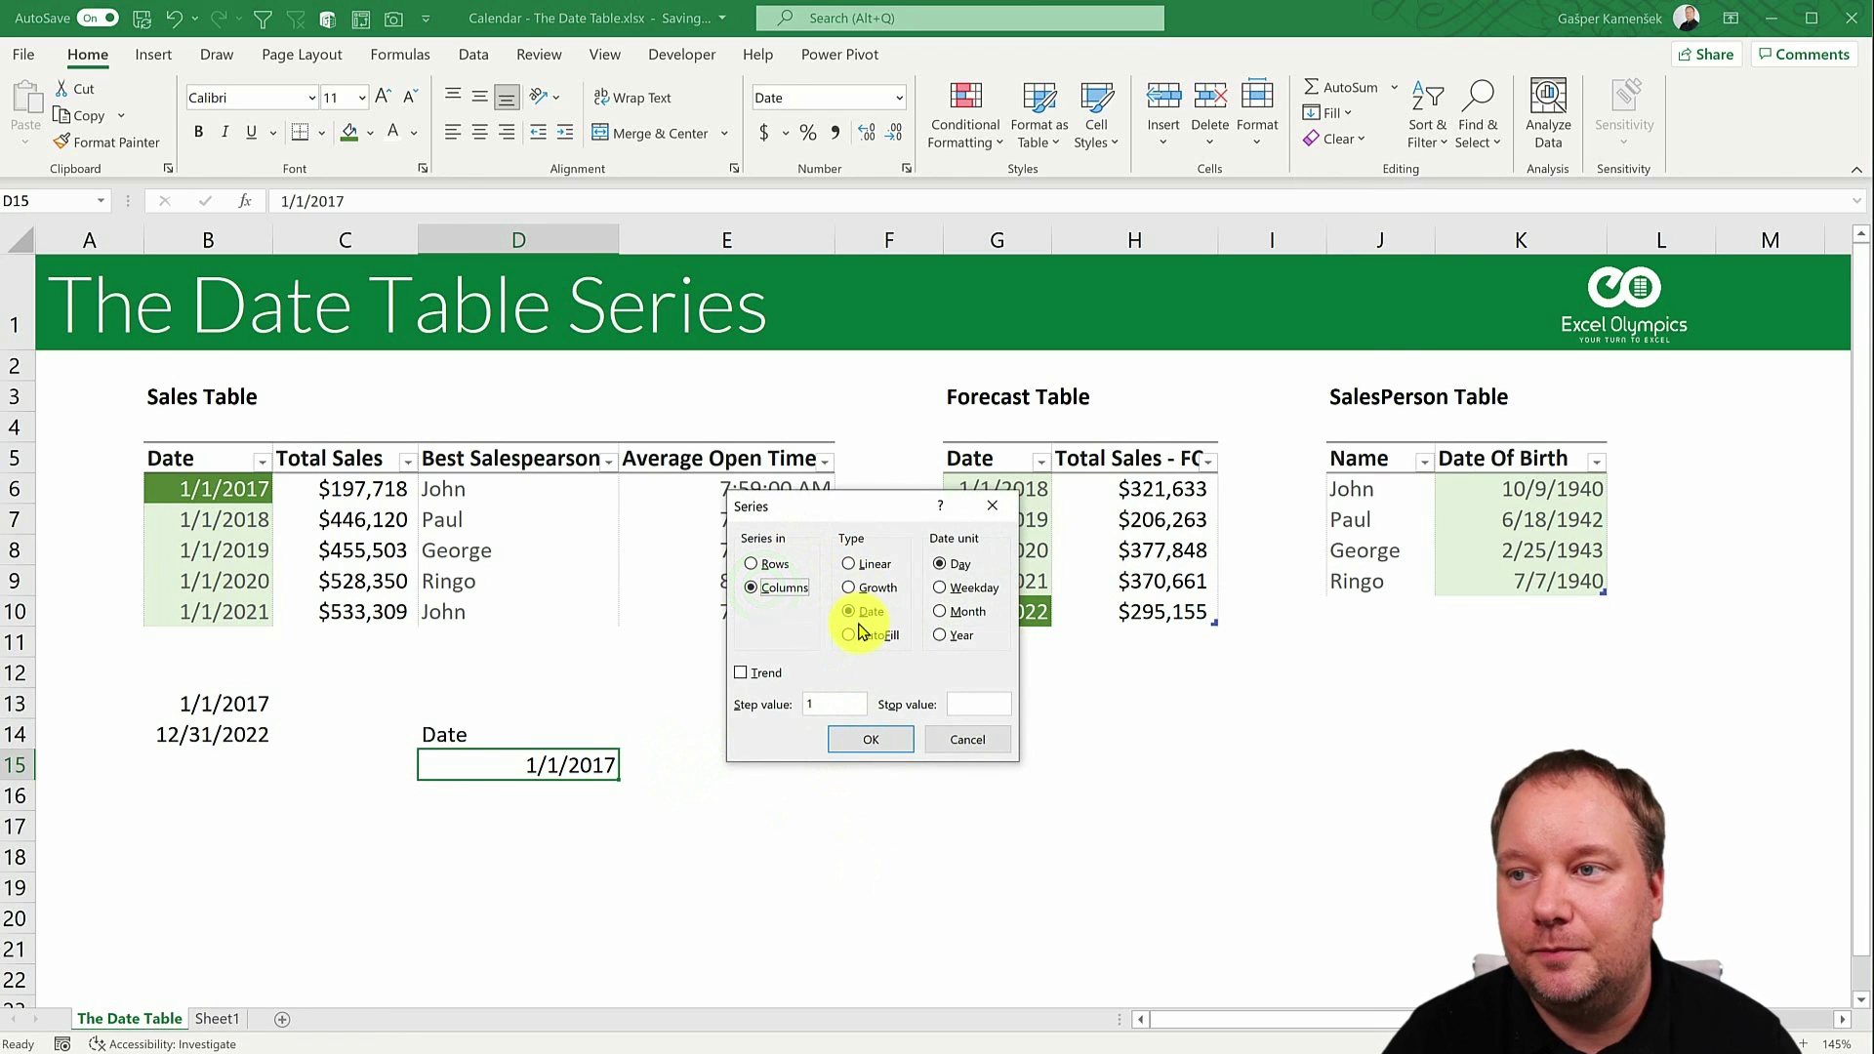
{"action": "left_click", "coordinate": [968, 704]}
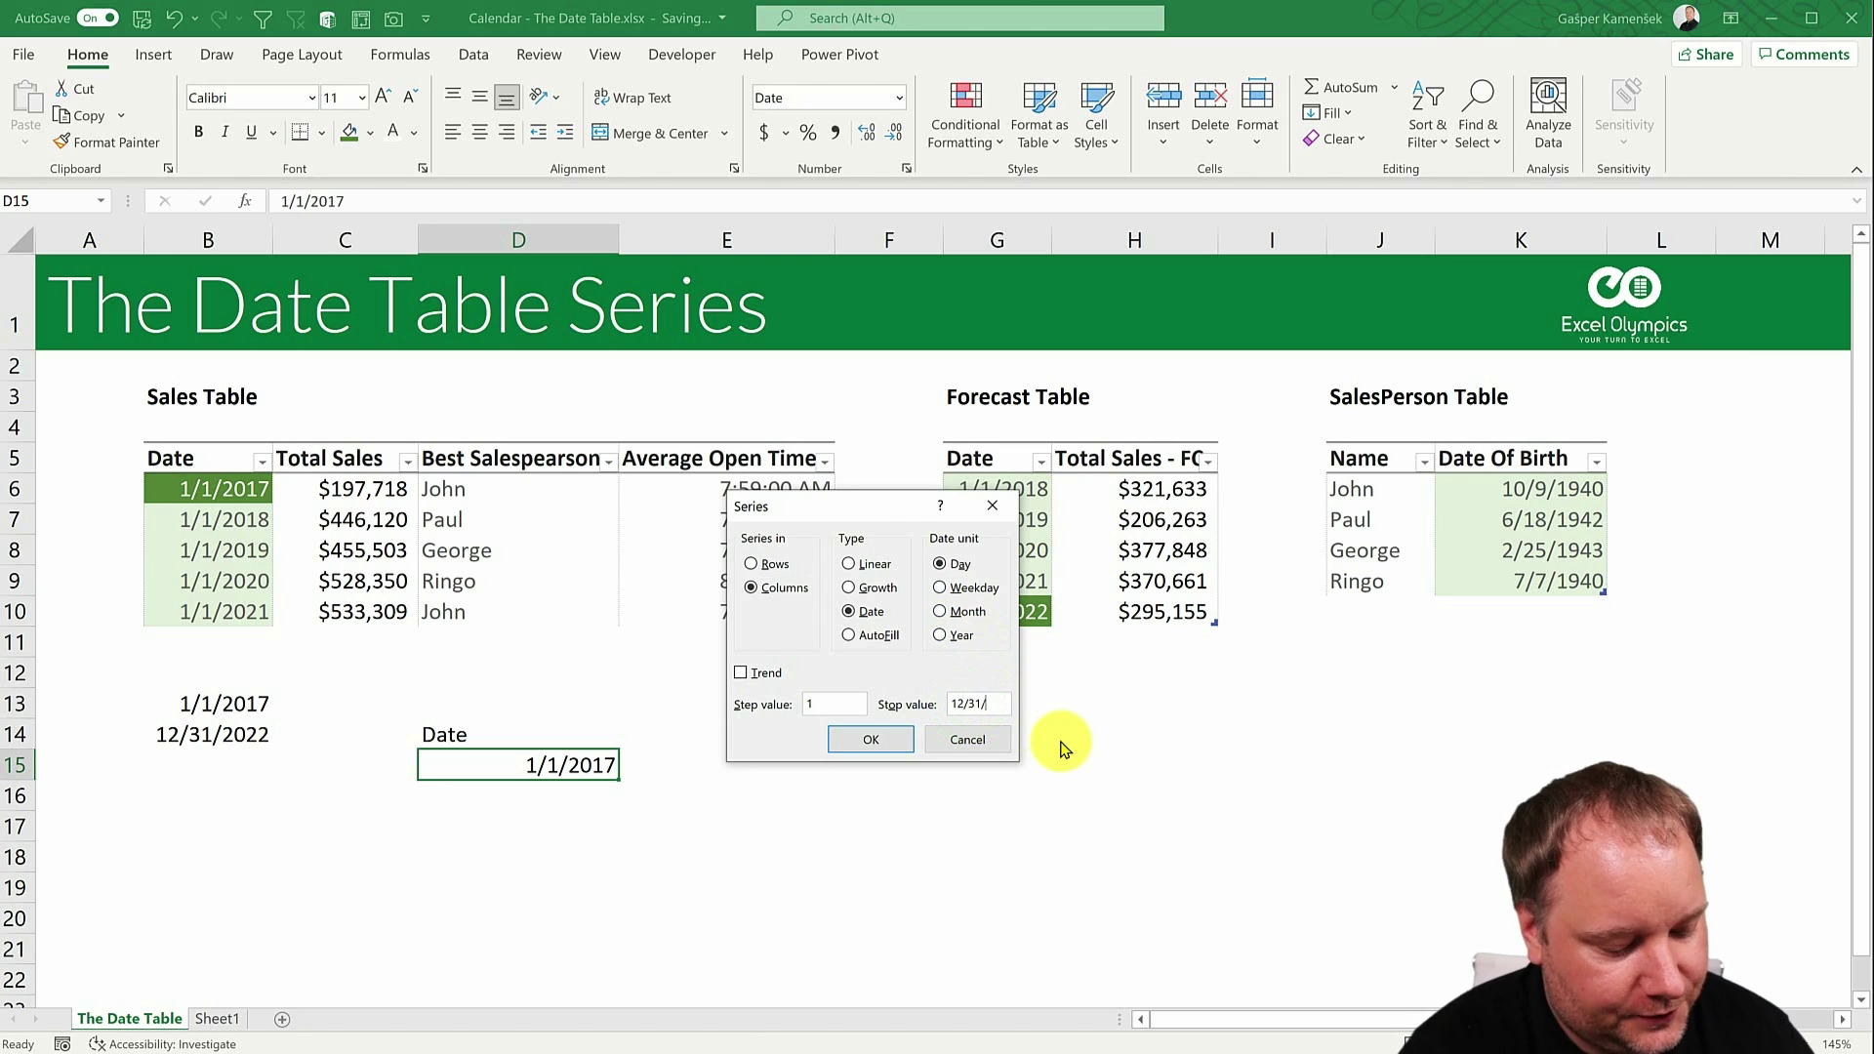
{"action": "key", "text": "Return"}
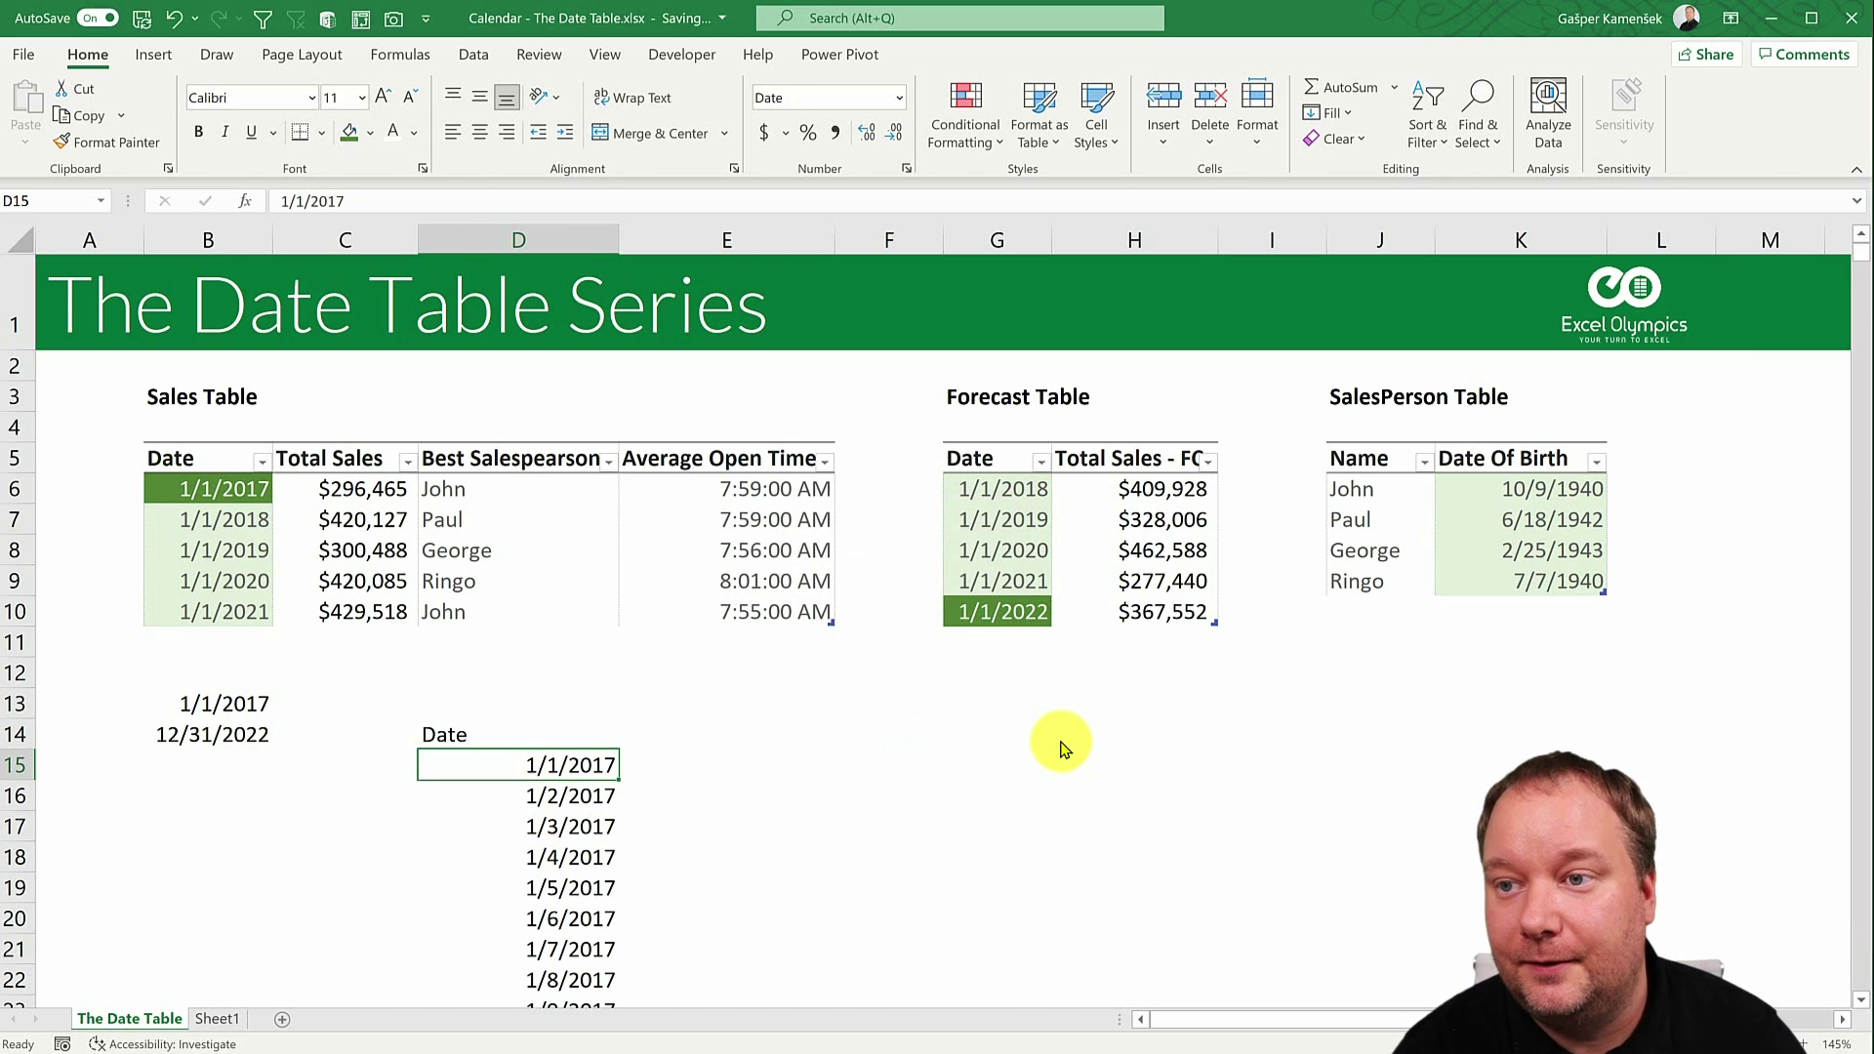
{"action": "key", "text": "ctrl+Down"}
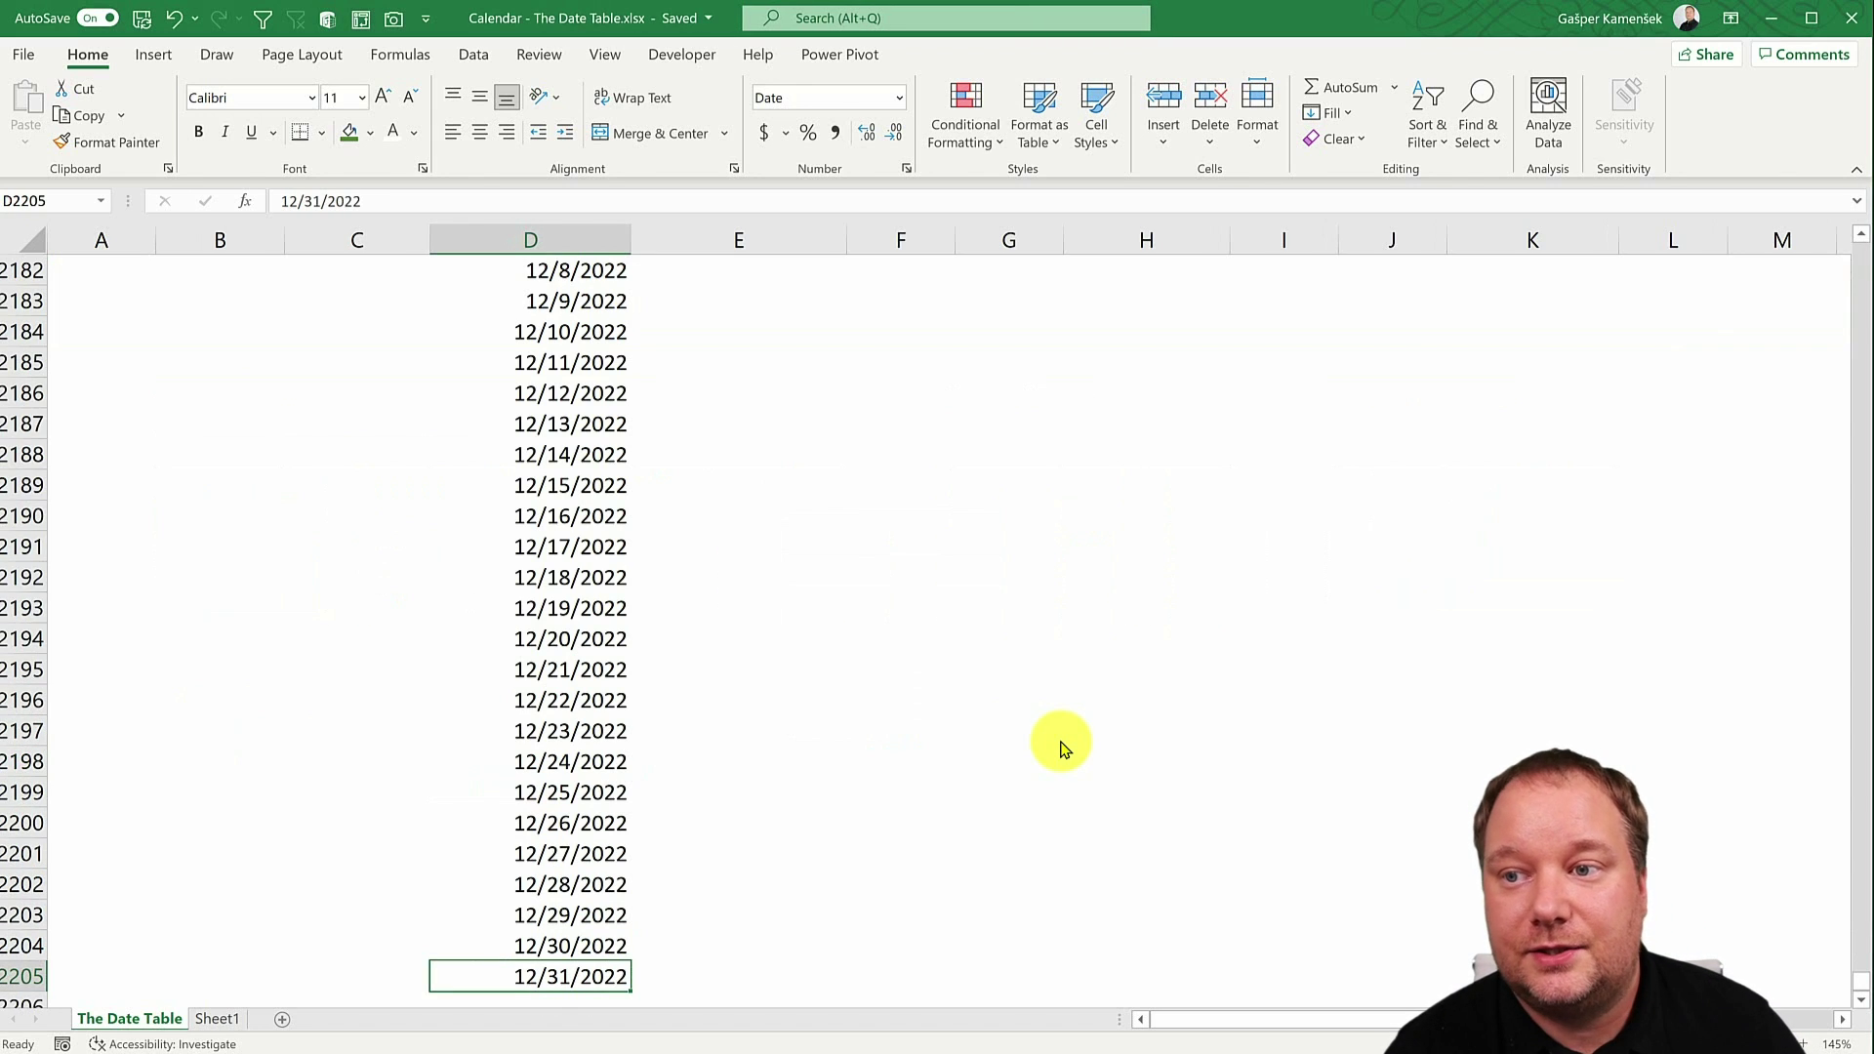
{"action": "key", "text": "ctrl+Up"}
{"action": "key", "text": "Up"}
{"action": "key", "text": "Down"}
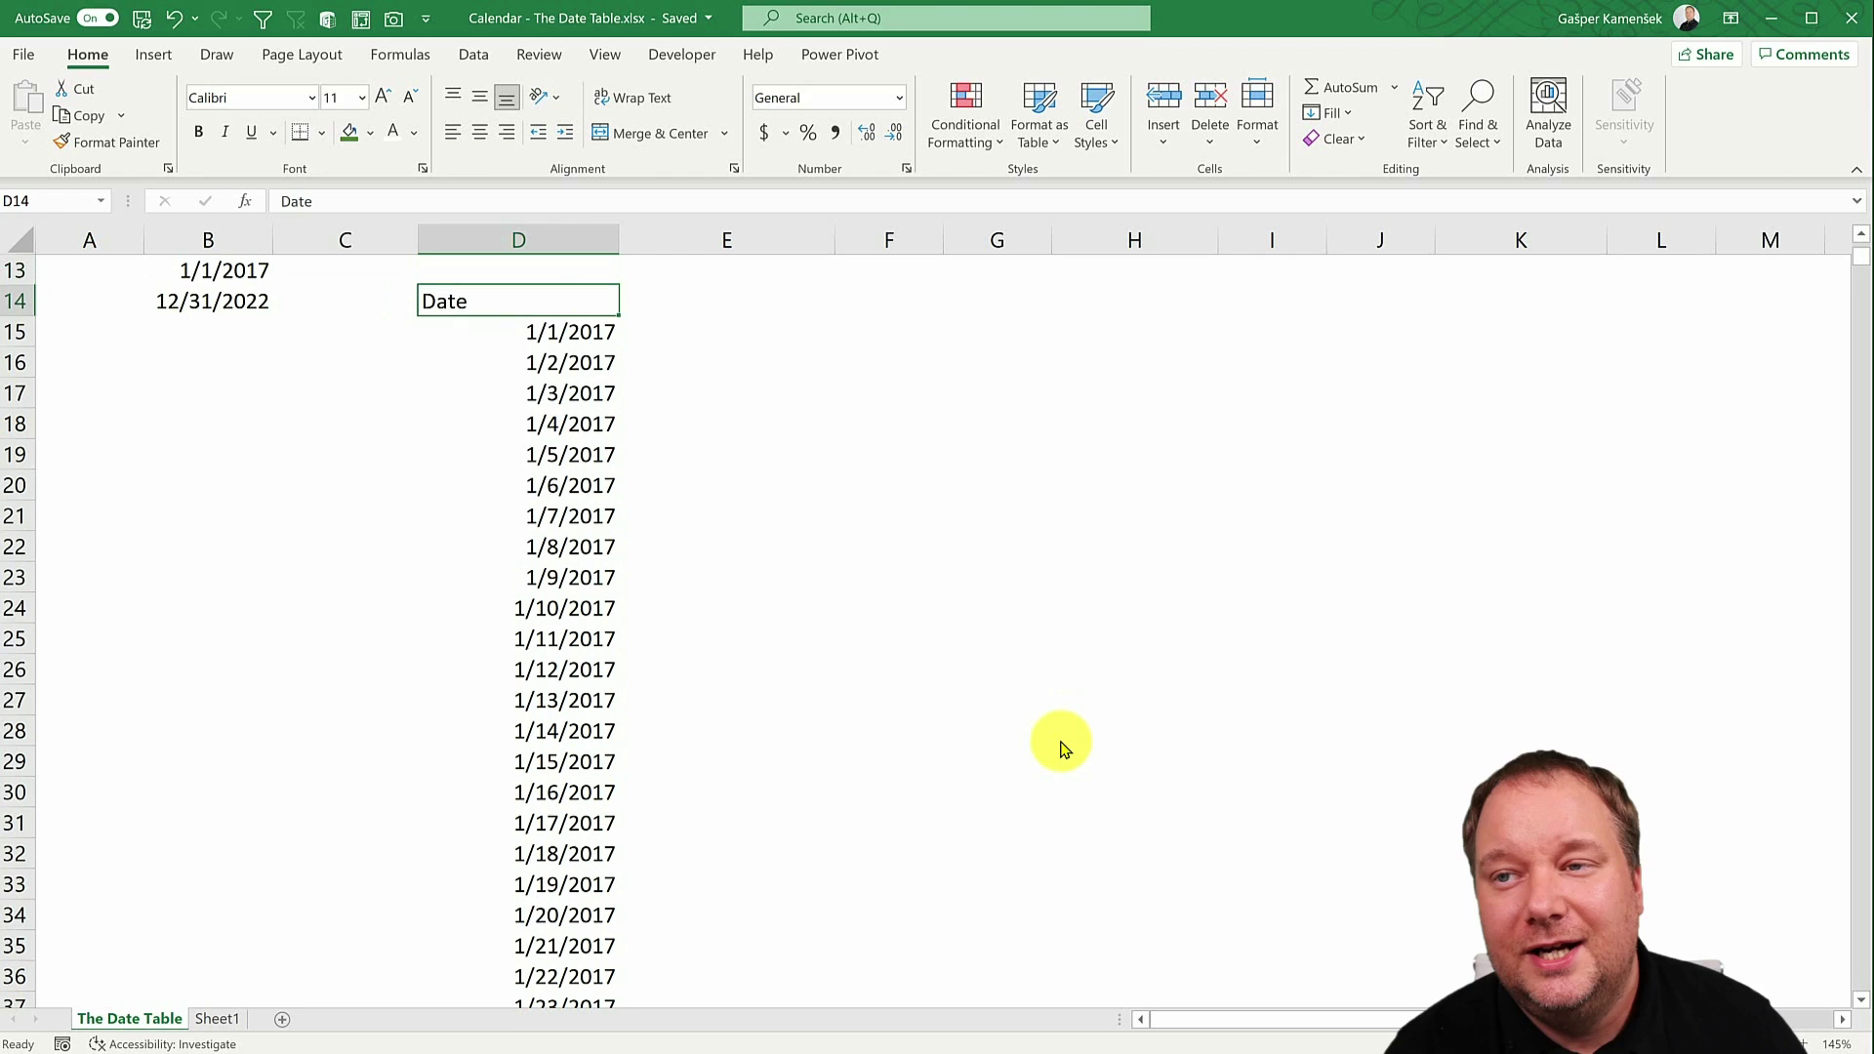
{"action": "key", "text": "Down"}
Check the date list's end, then select every date from D15 down to the bottom.
{"action": "scroll", "coordinate": [1064, 748], "scroll_direction": "up", "scroll_amount": 4}
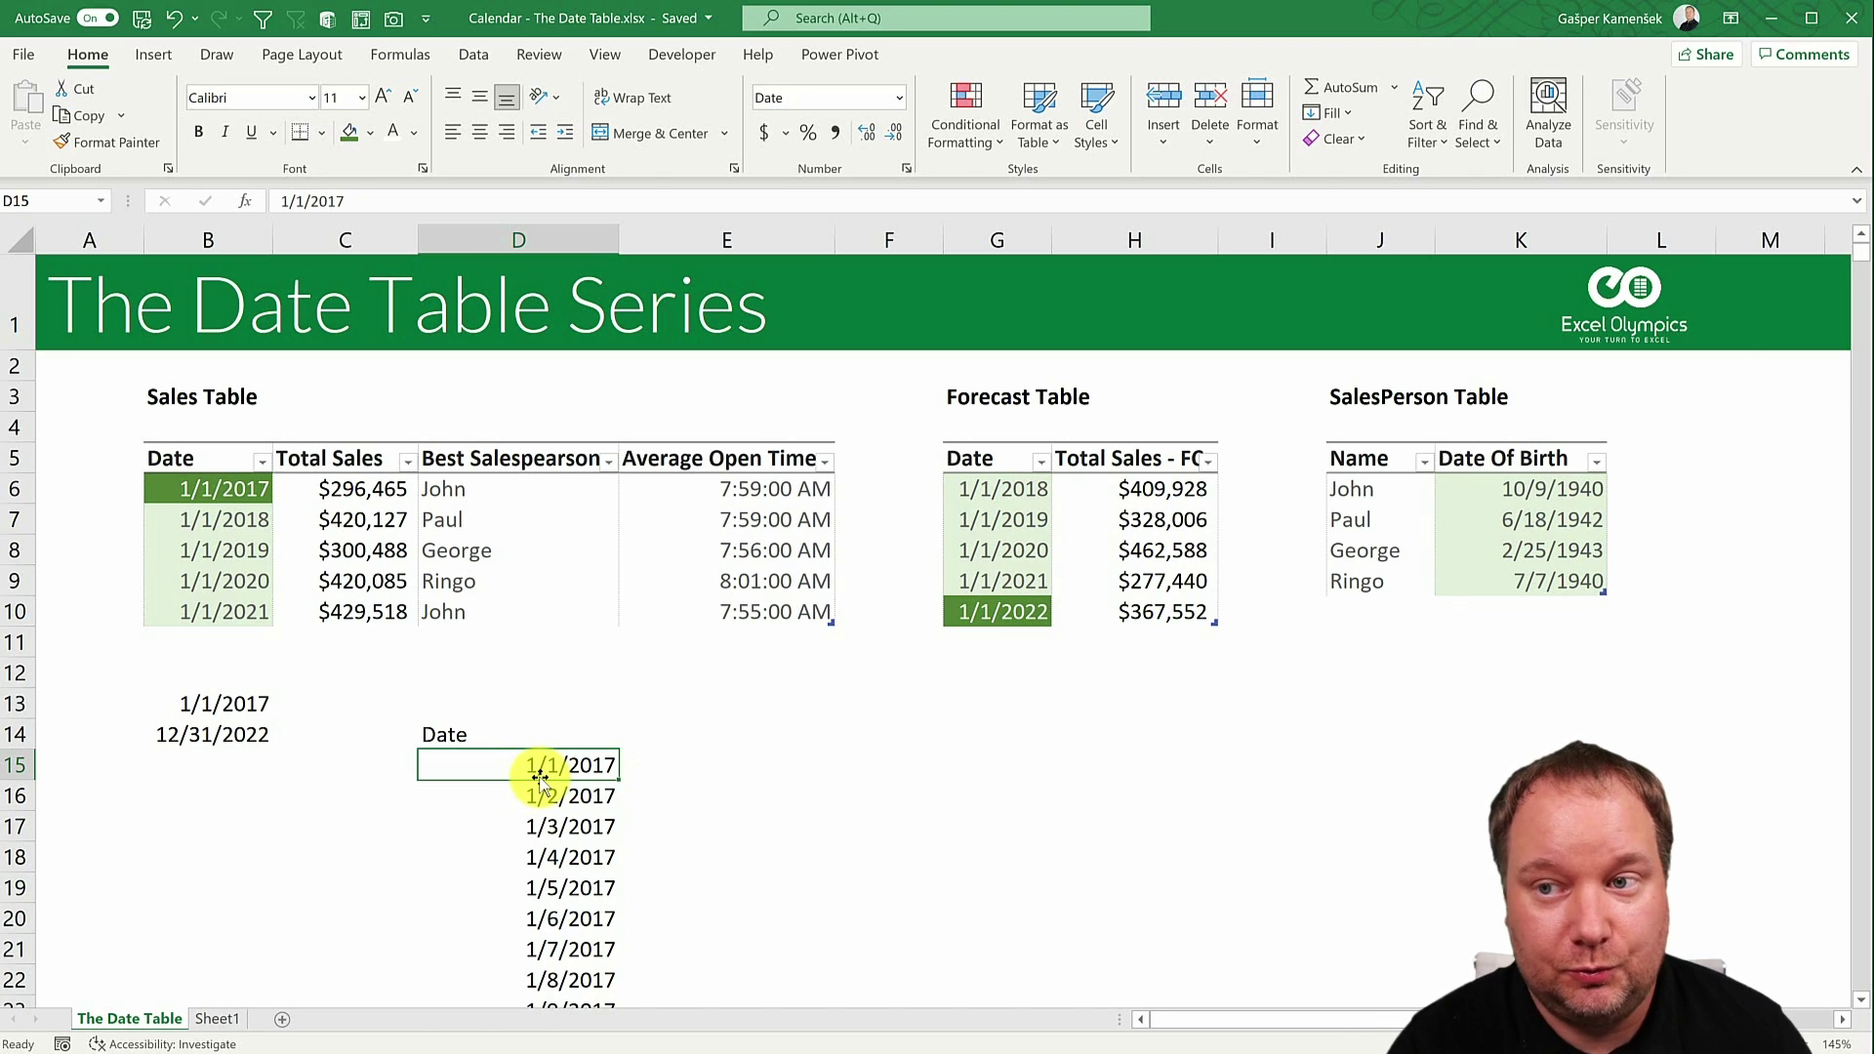
{"action": "key", "text": "ctrl+Down"}
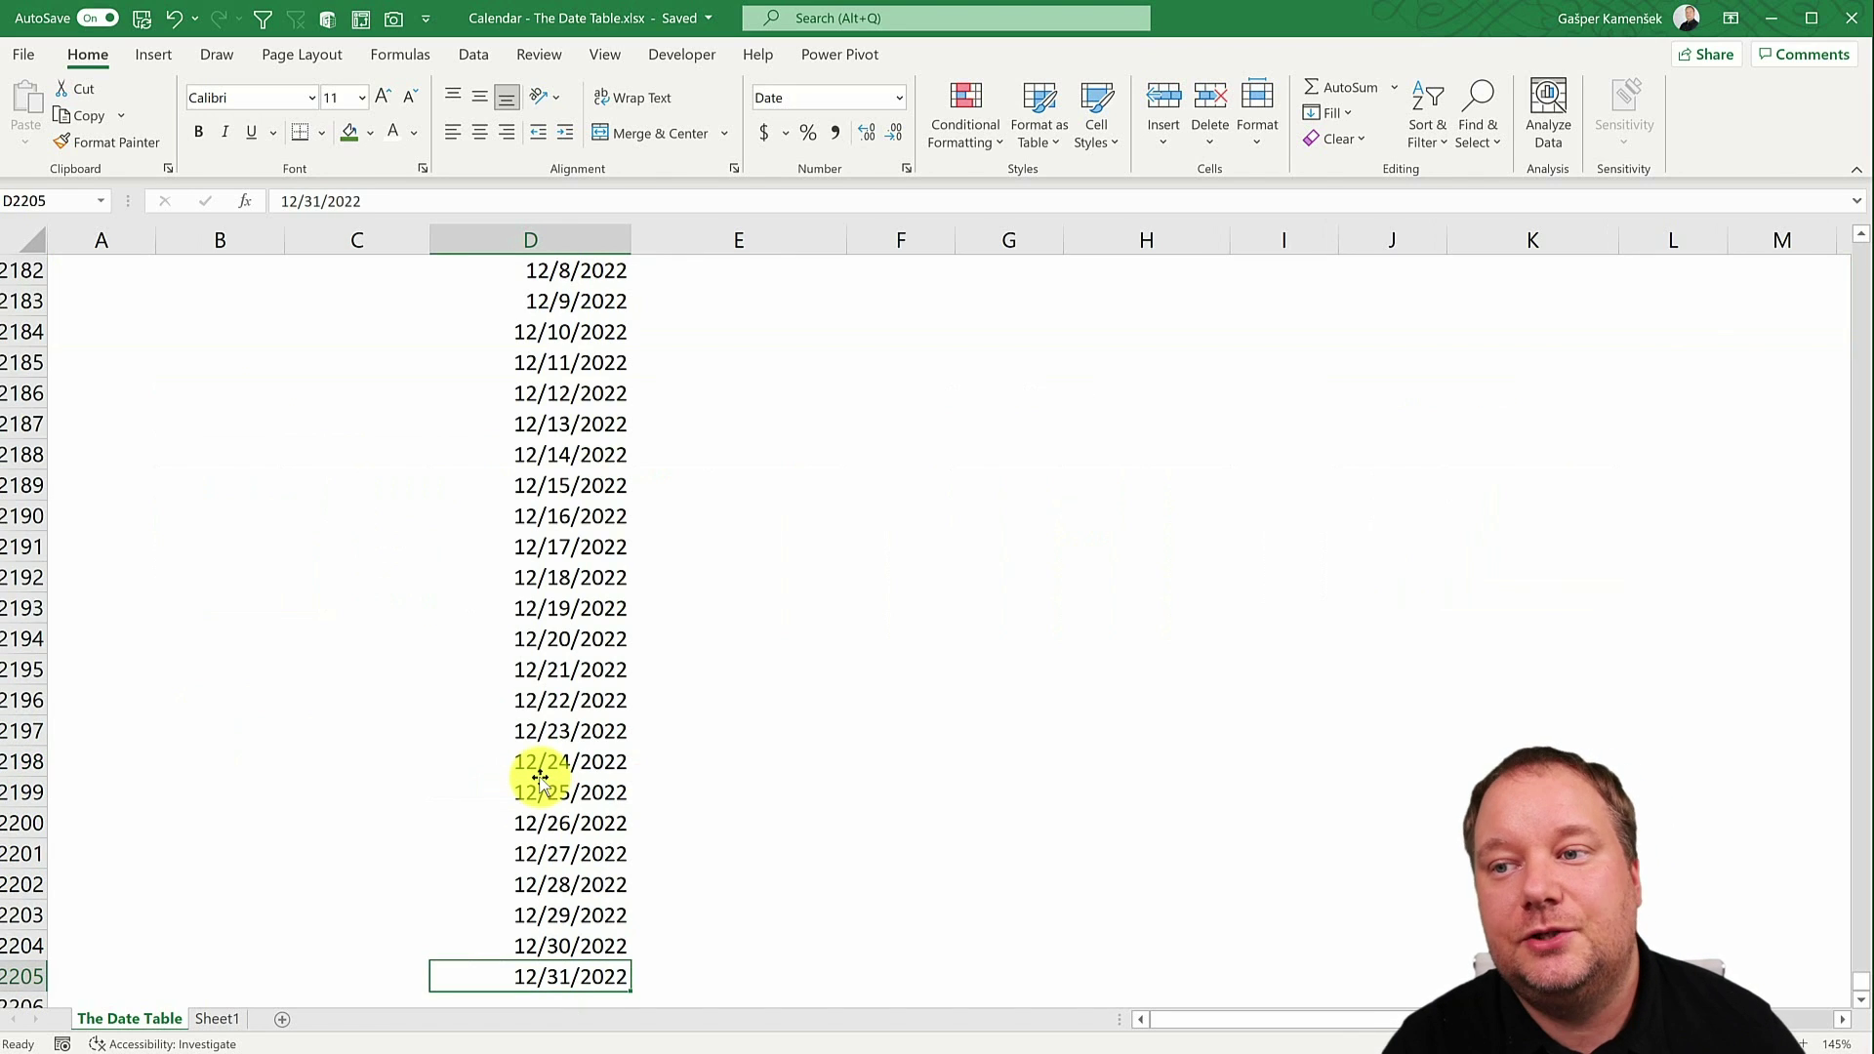
{"action": "key", "text": "ctrl+Up"}
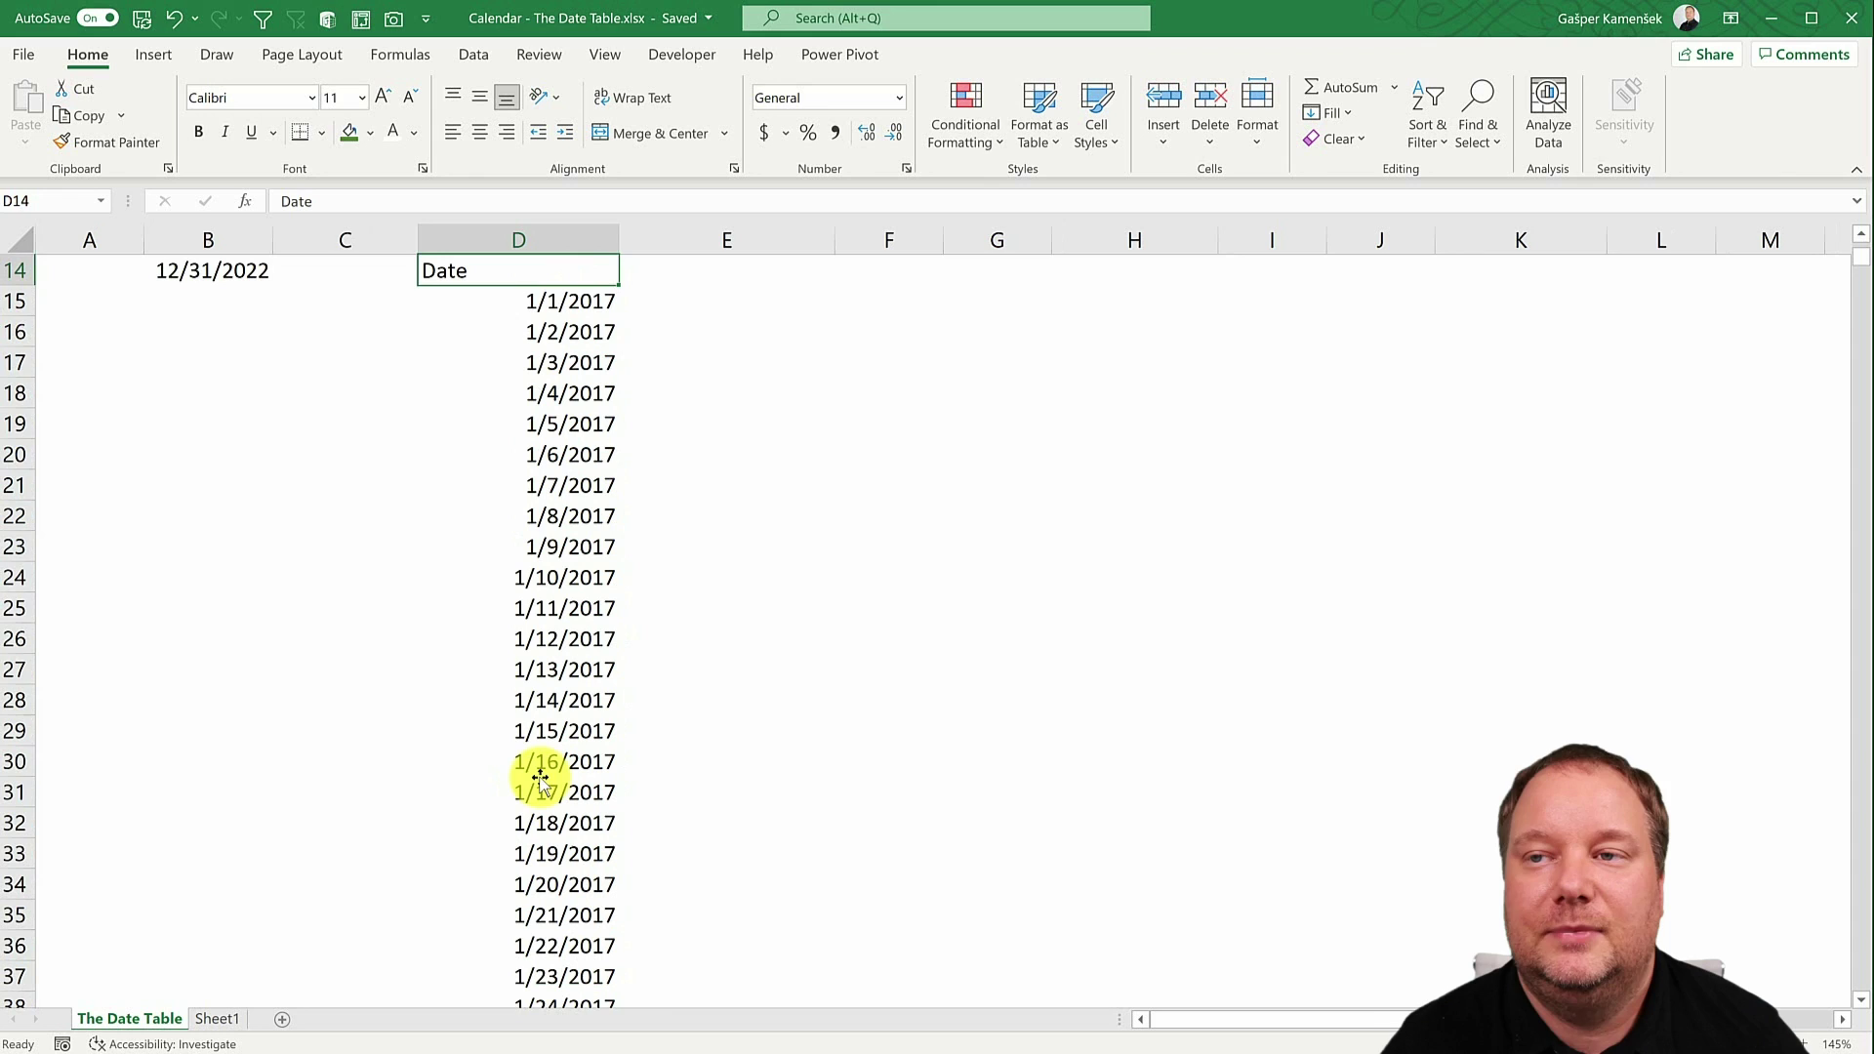
{"action": "scroll", "coordinate": [1054, 436], "scroll_direction": "up", "scroll_amount": 5}
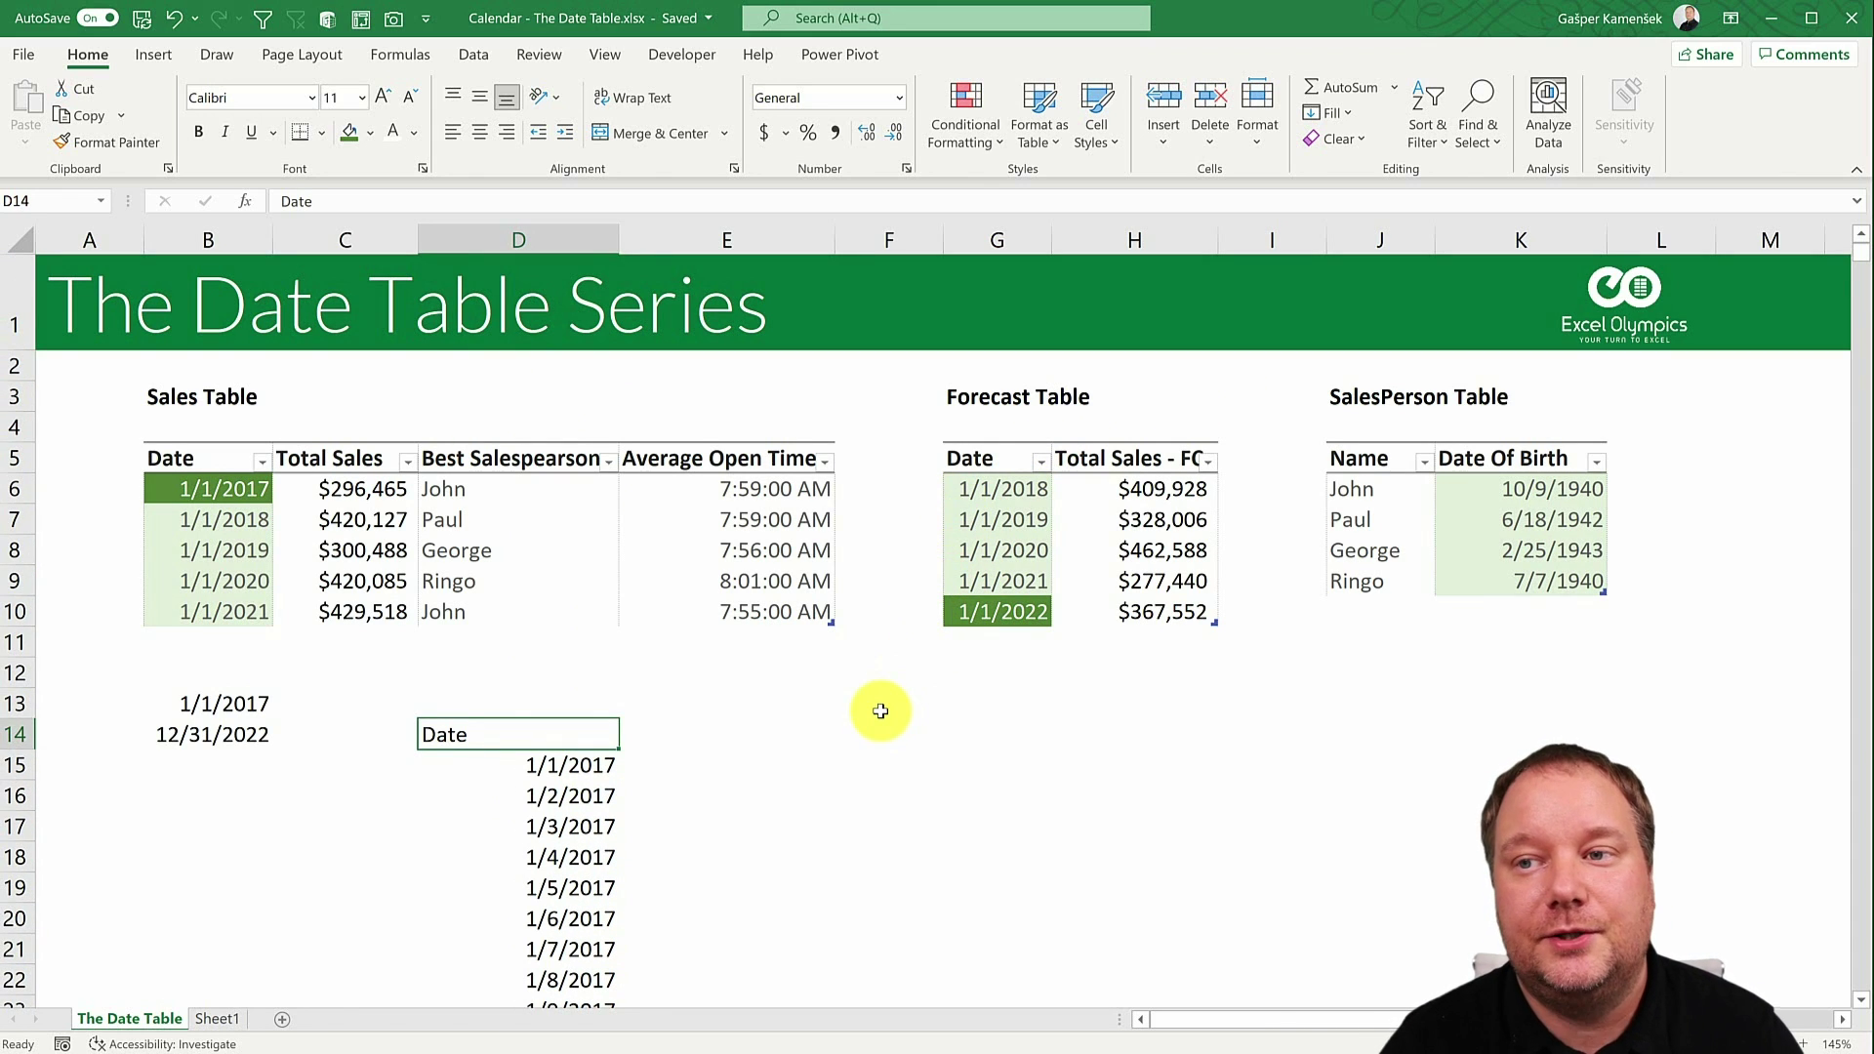
{"action": "left_click", "coordinate": [225, 737]}
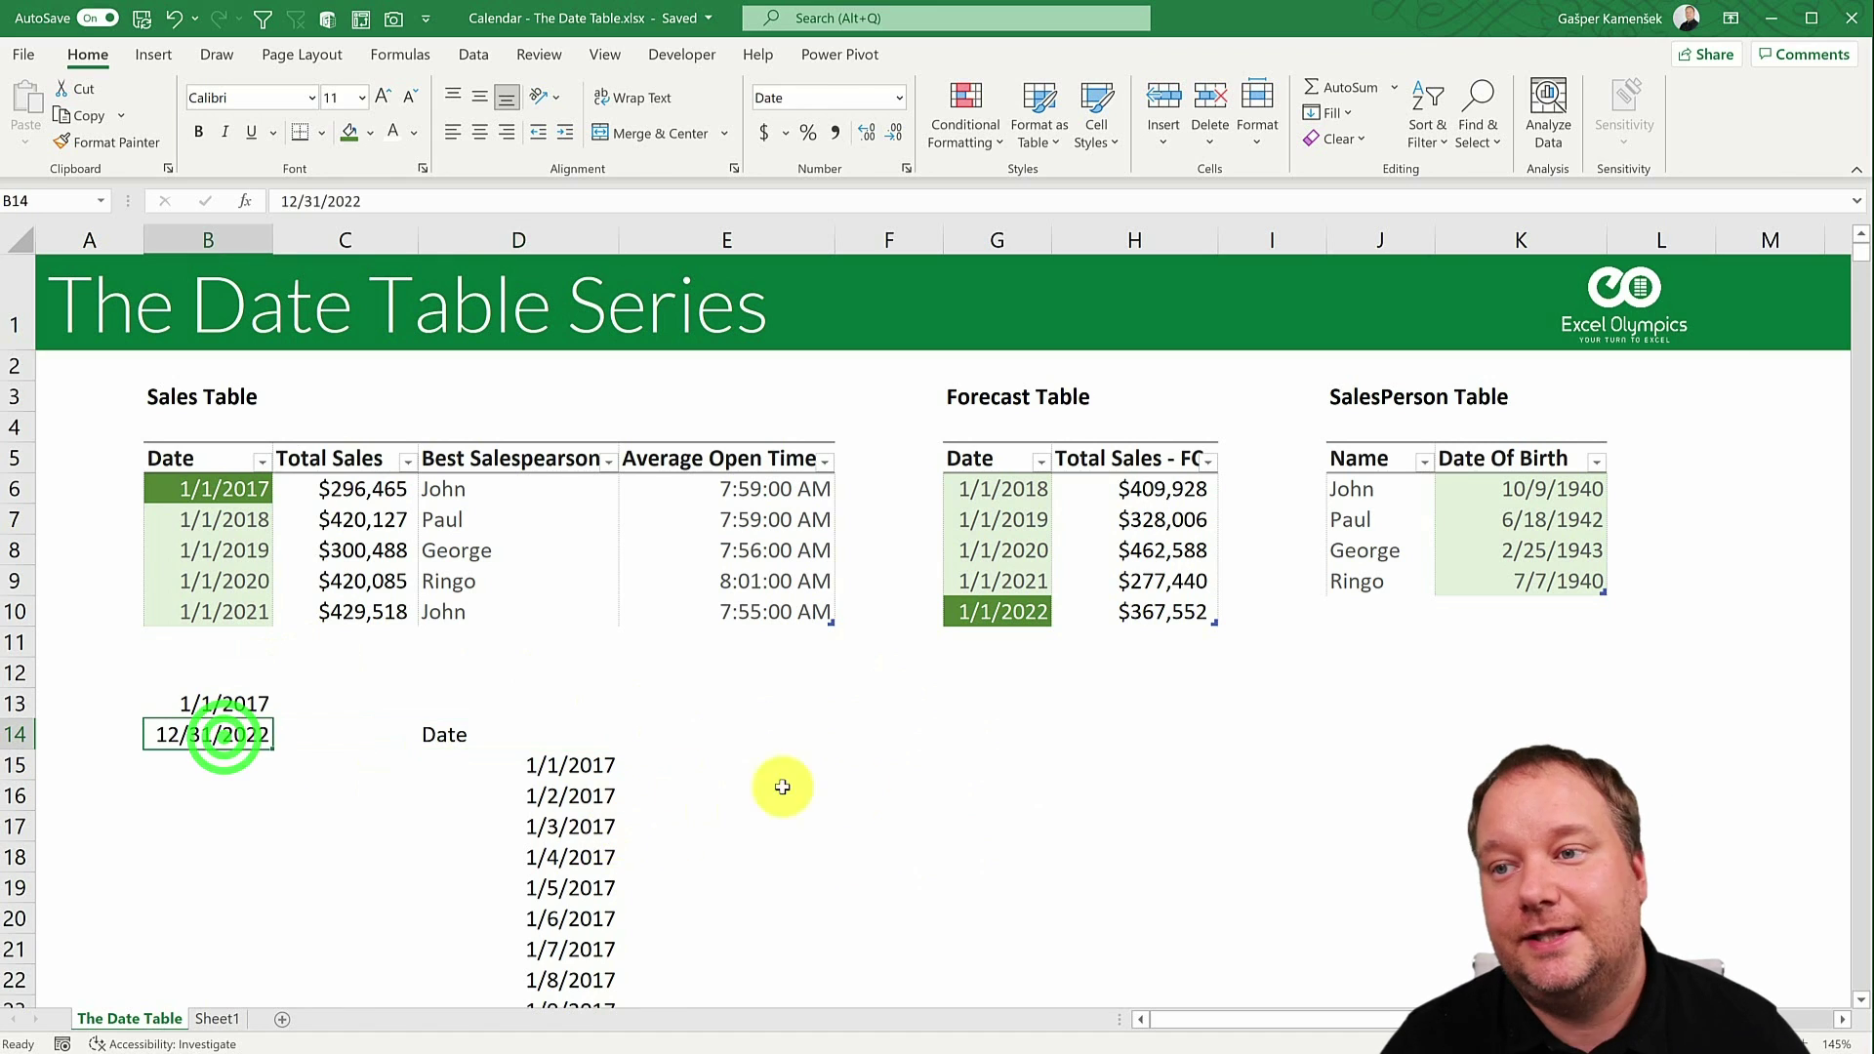
{"action": "left_click", "coordinate": [583, 765]}
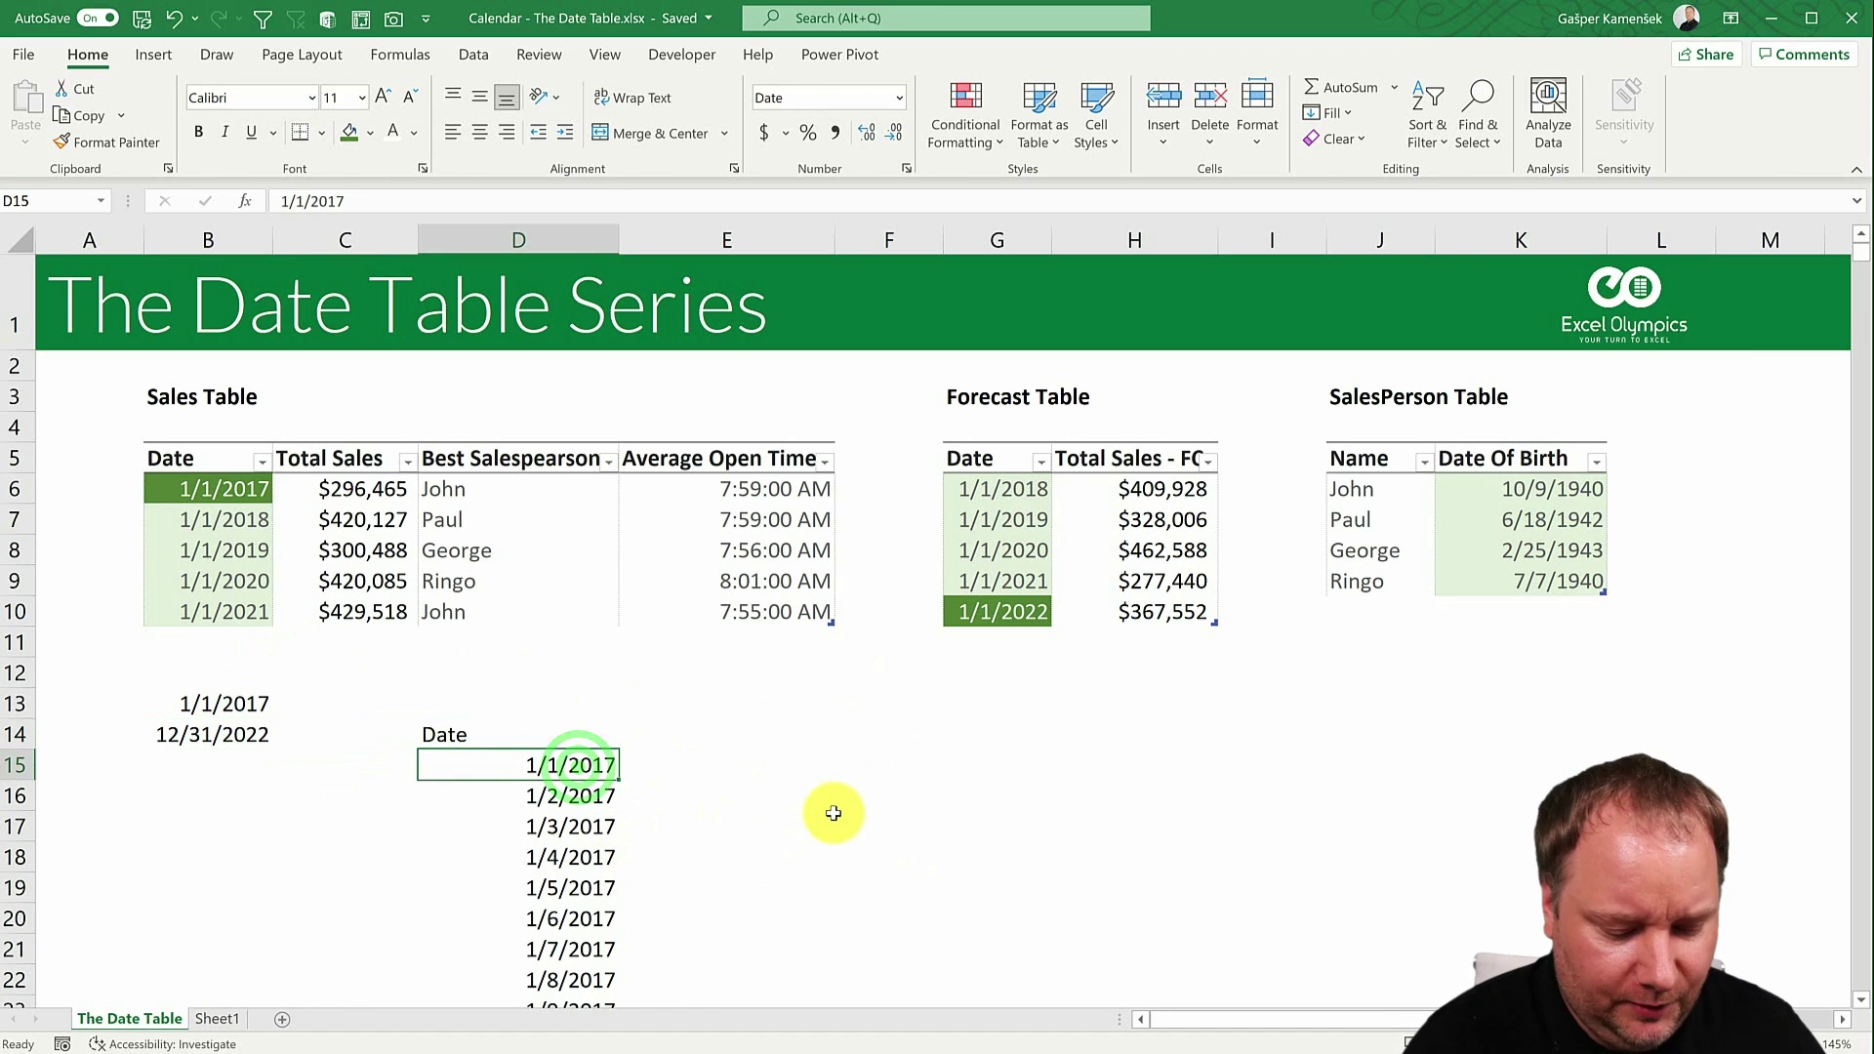
{"action": "key", "text": "ctrl+shift+Down"}
Delete the old typed dates and start a SEQUENCE formula in D15.
{"action": "key", "text": "Delete"}
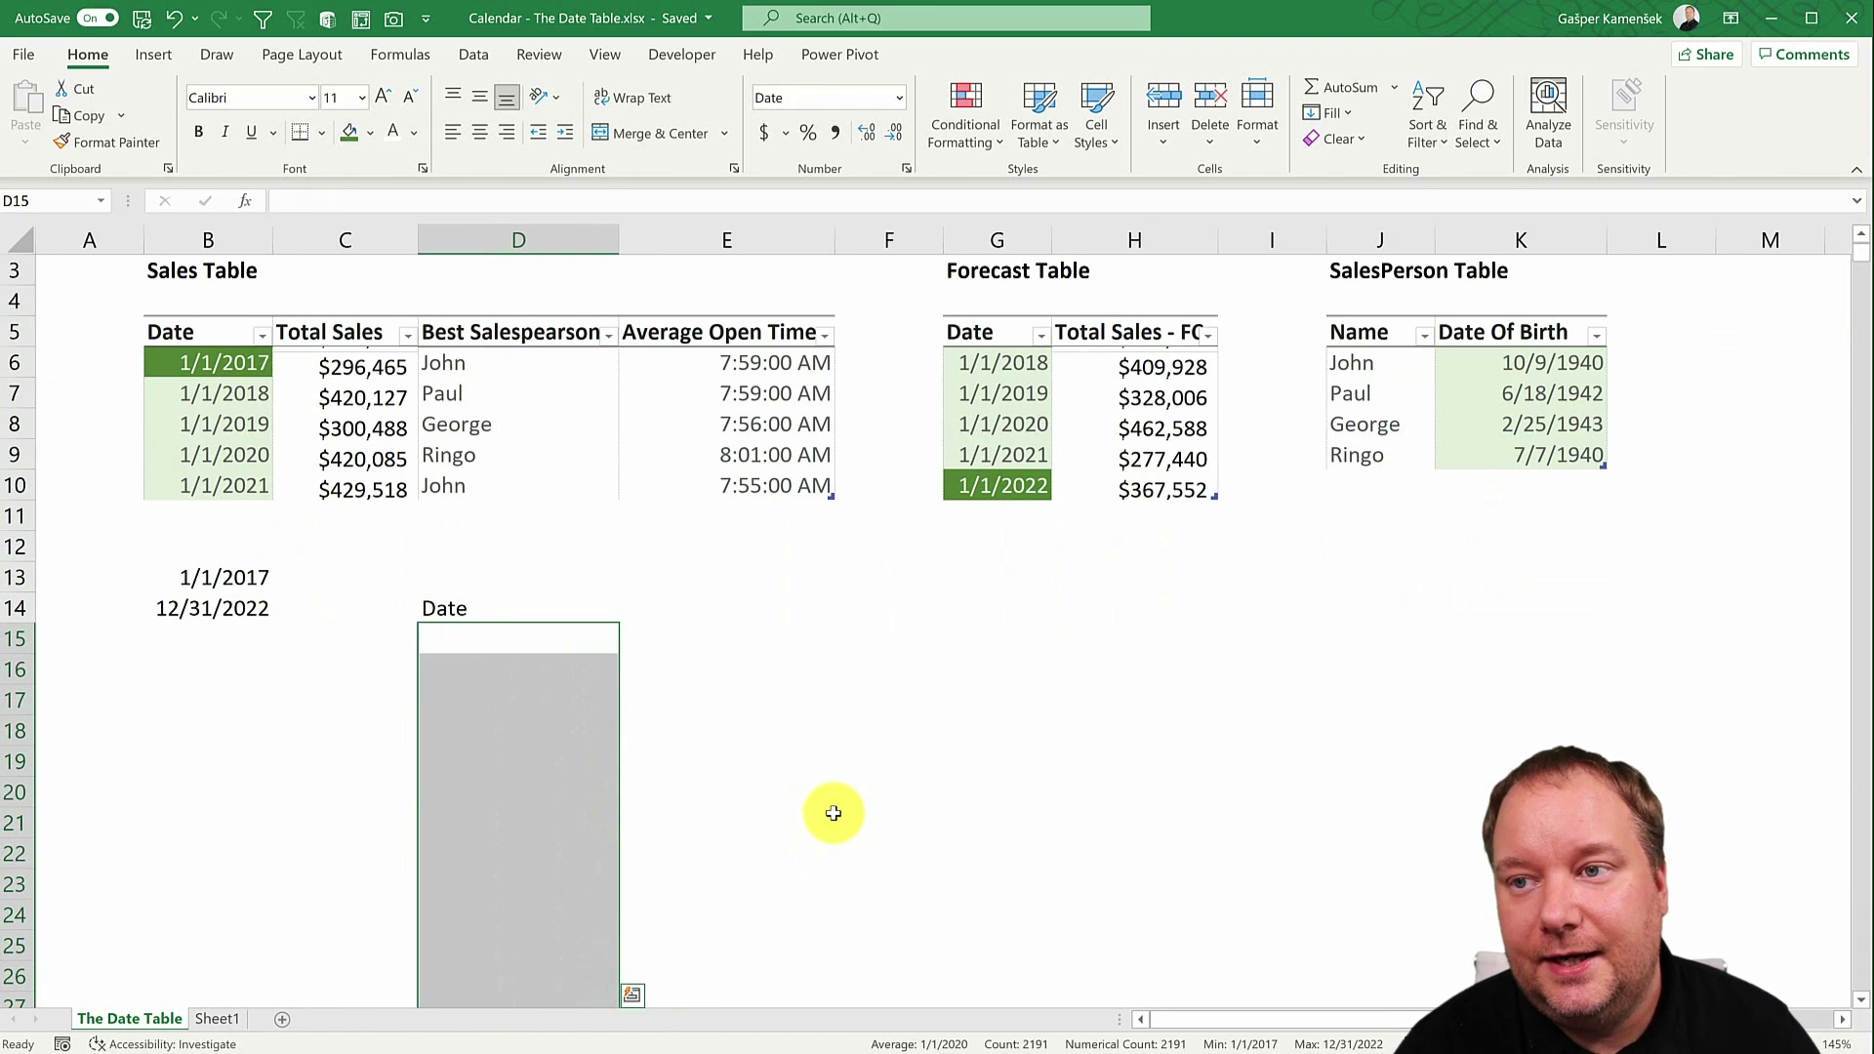
{"action": "left_click", "coordinate": [485, 644]}
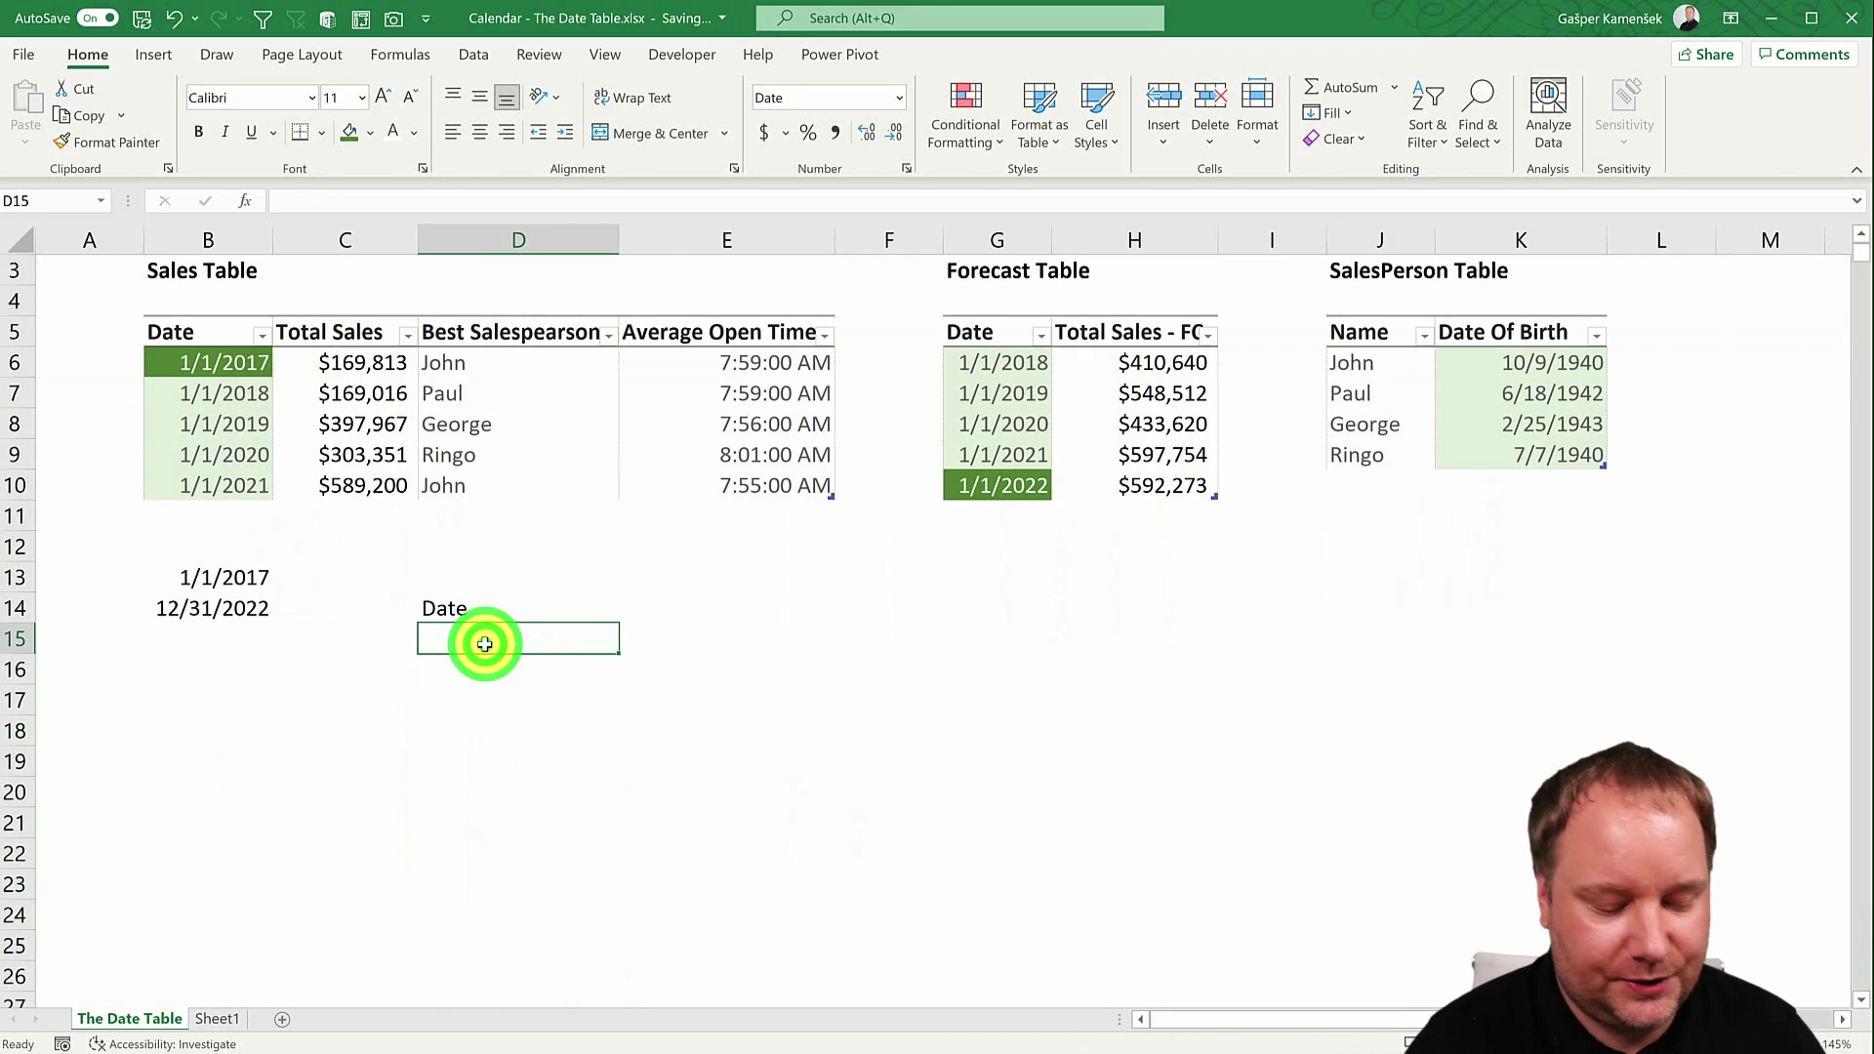
{"action": "type", "text": "=seq"}
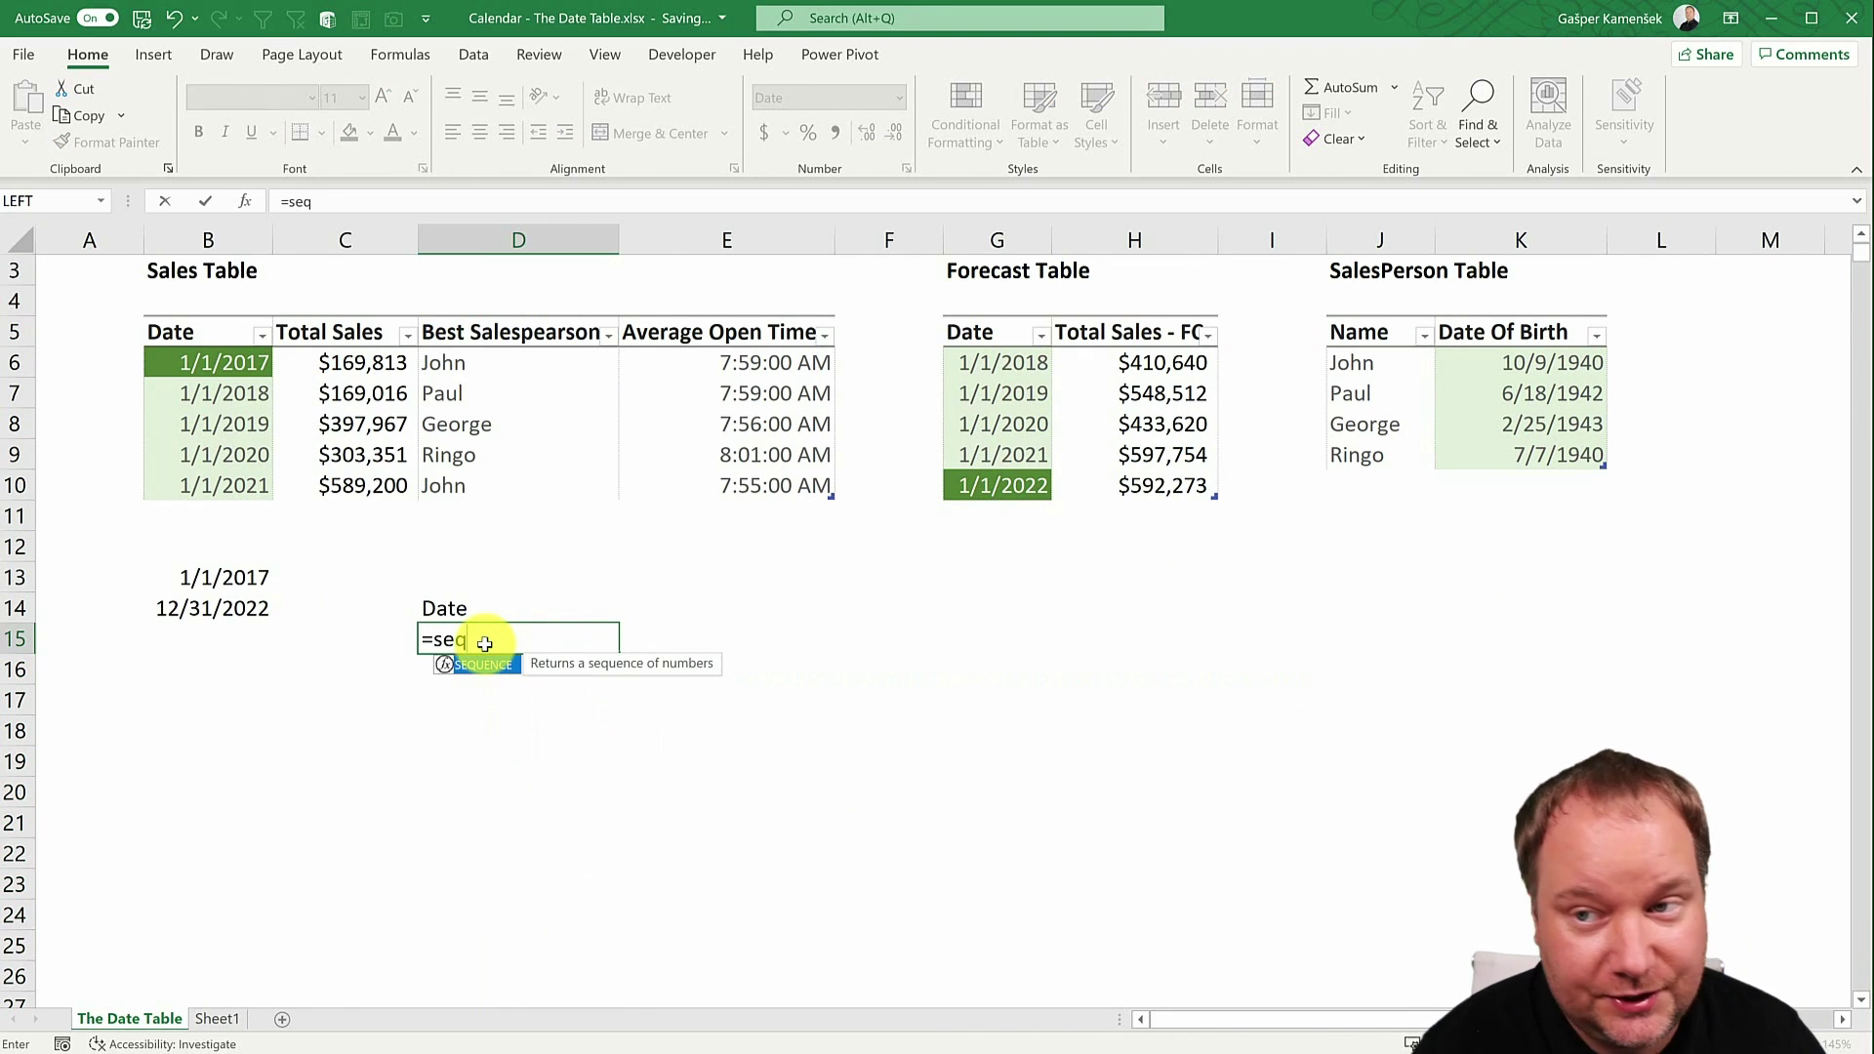
{"action": "key", "text": "Tab"}
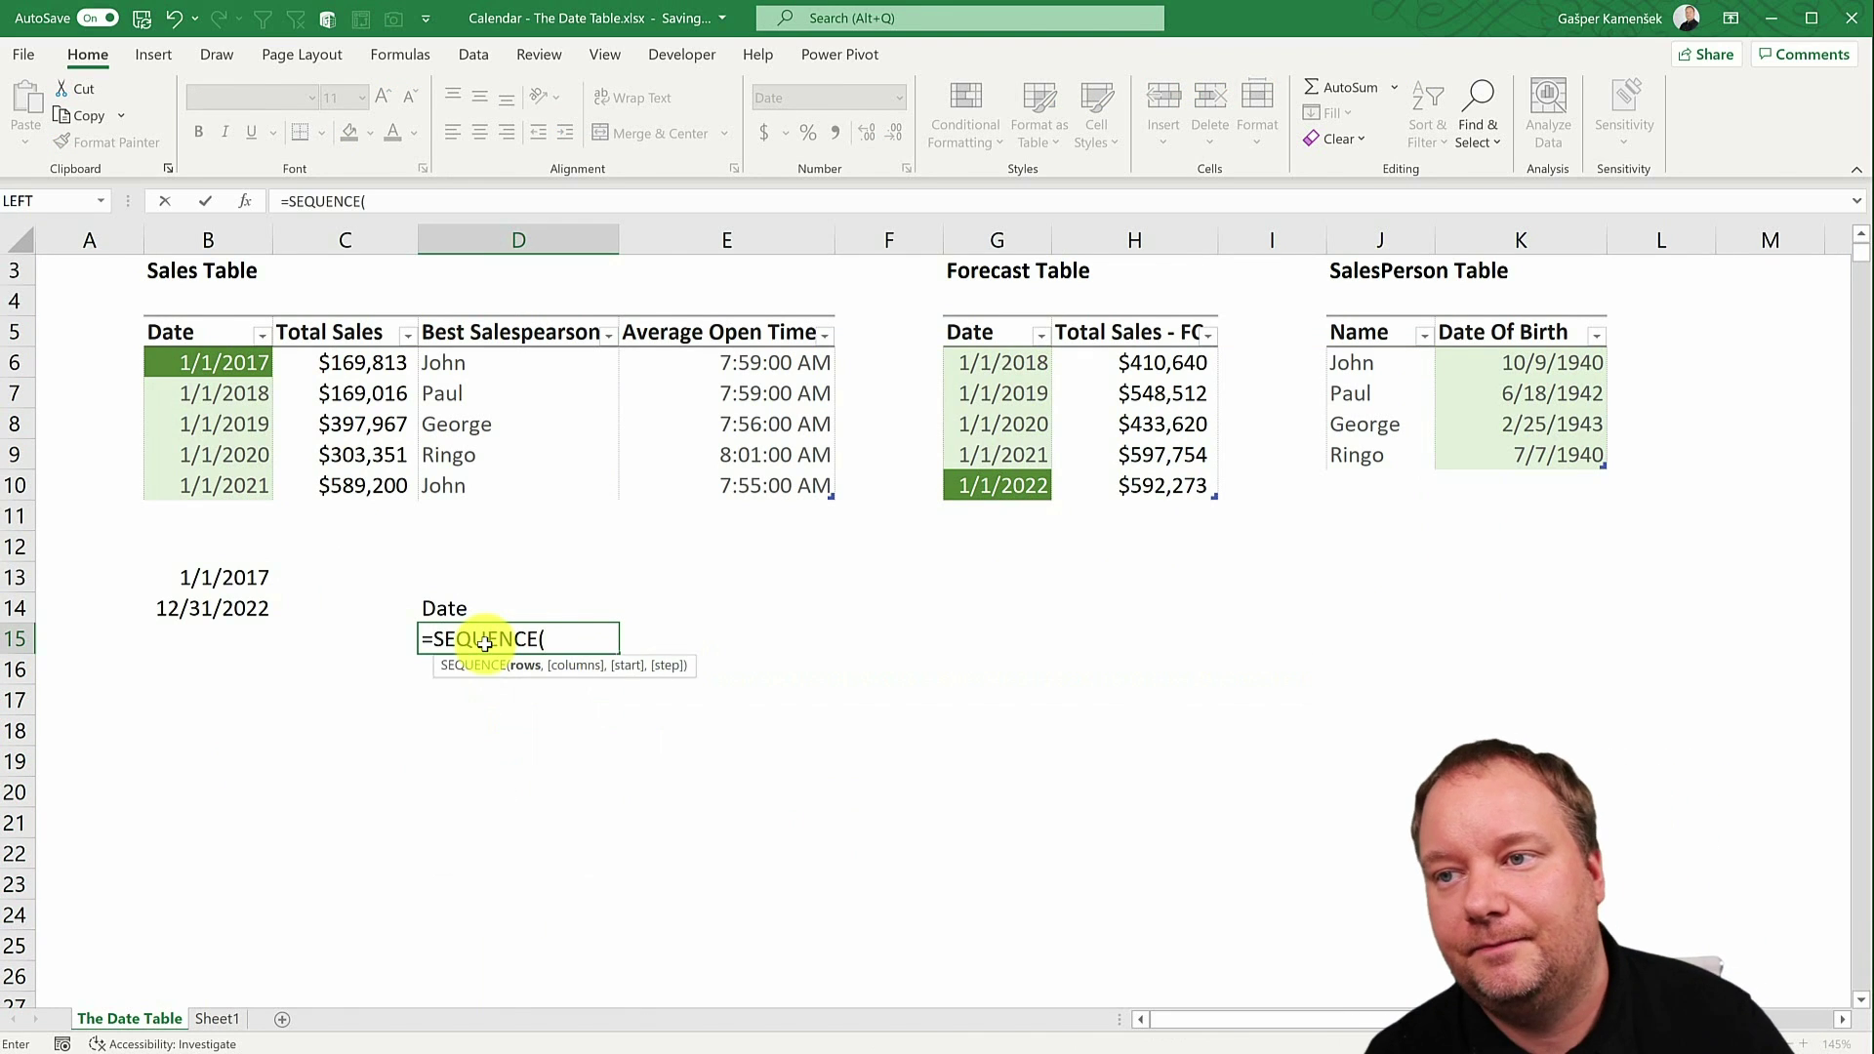
Complete =SEQUENCE($B$14-$B$13,,$B$13,1) with absolute references so the dates spill.
{"action": "left_click", "coordinate": [224, 607]}
{"action": "key", "text": "F4"}
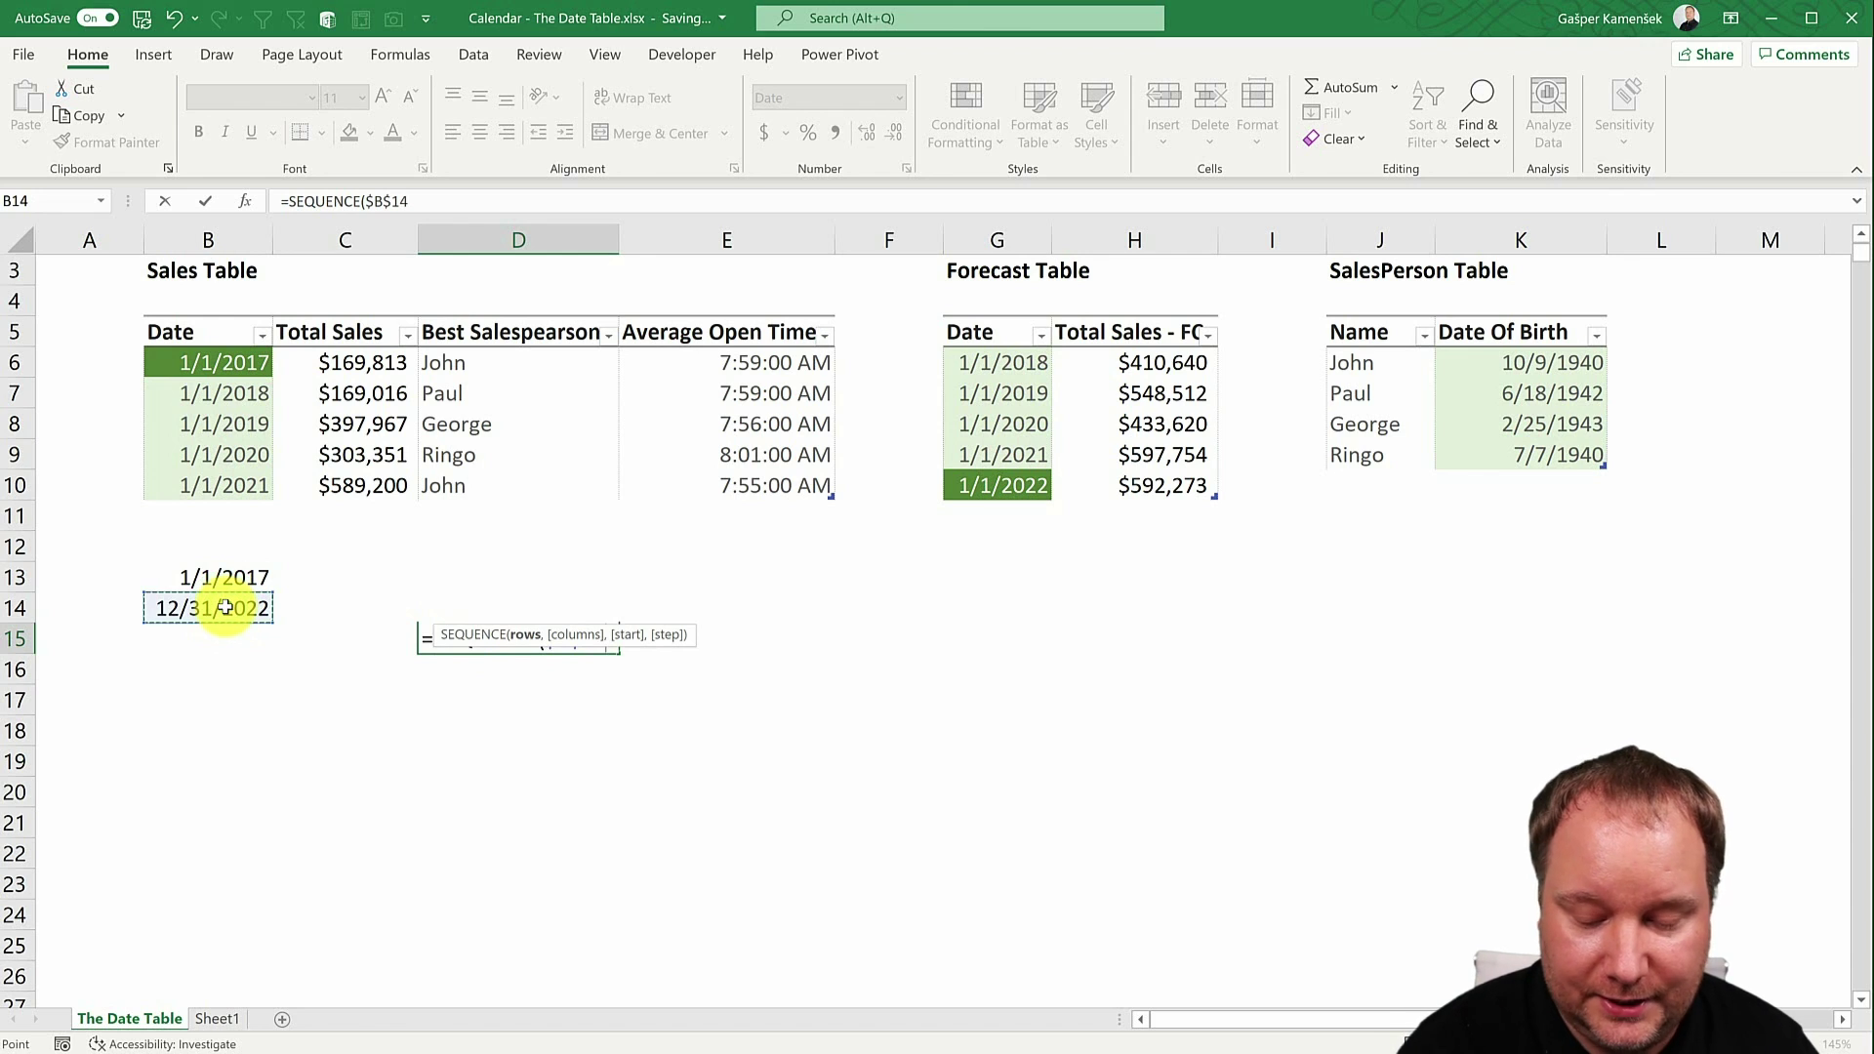
{"action": "type", "text": "-"}
{"action": "left_click", "coordinate": [221, 581]}
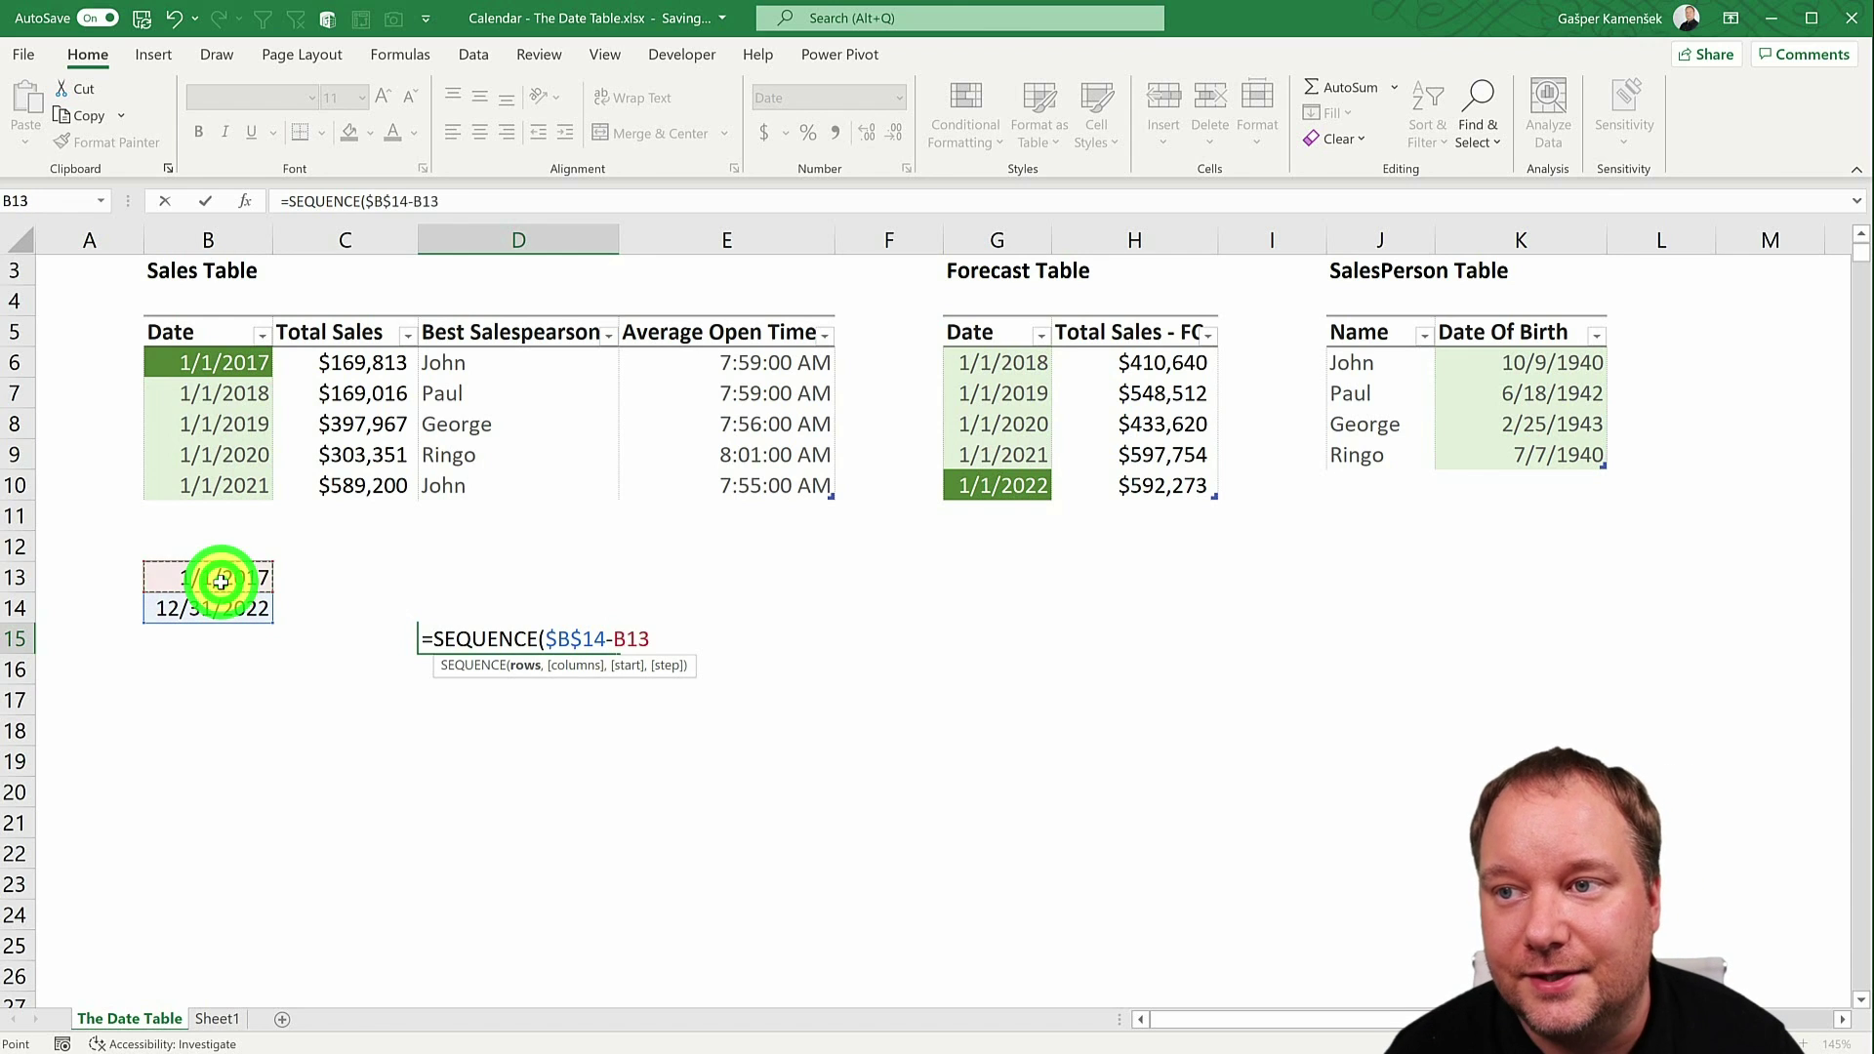
{"action": "key", "text": "F4"}
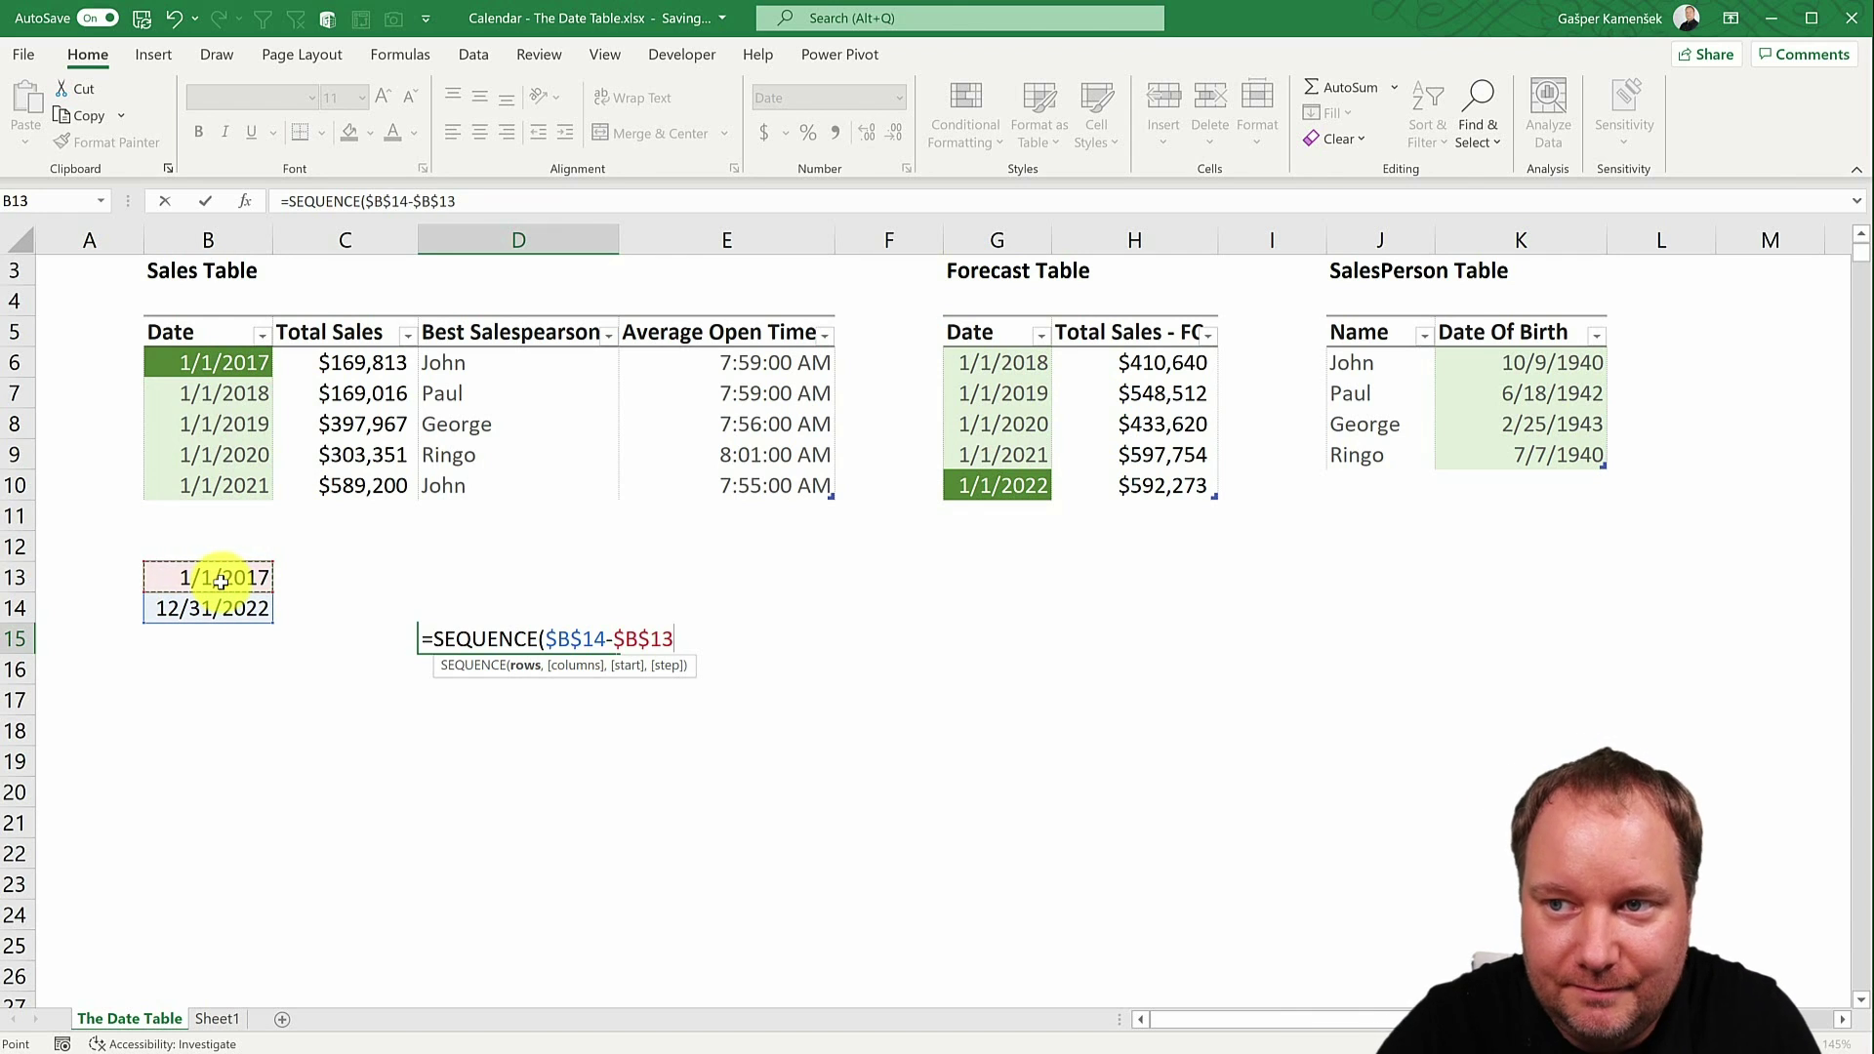
{"action": "type", "text": ","}
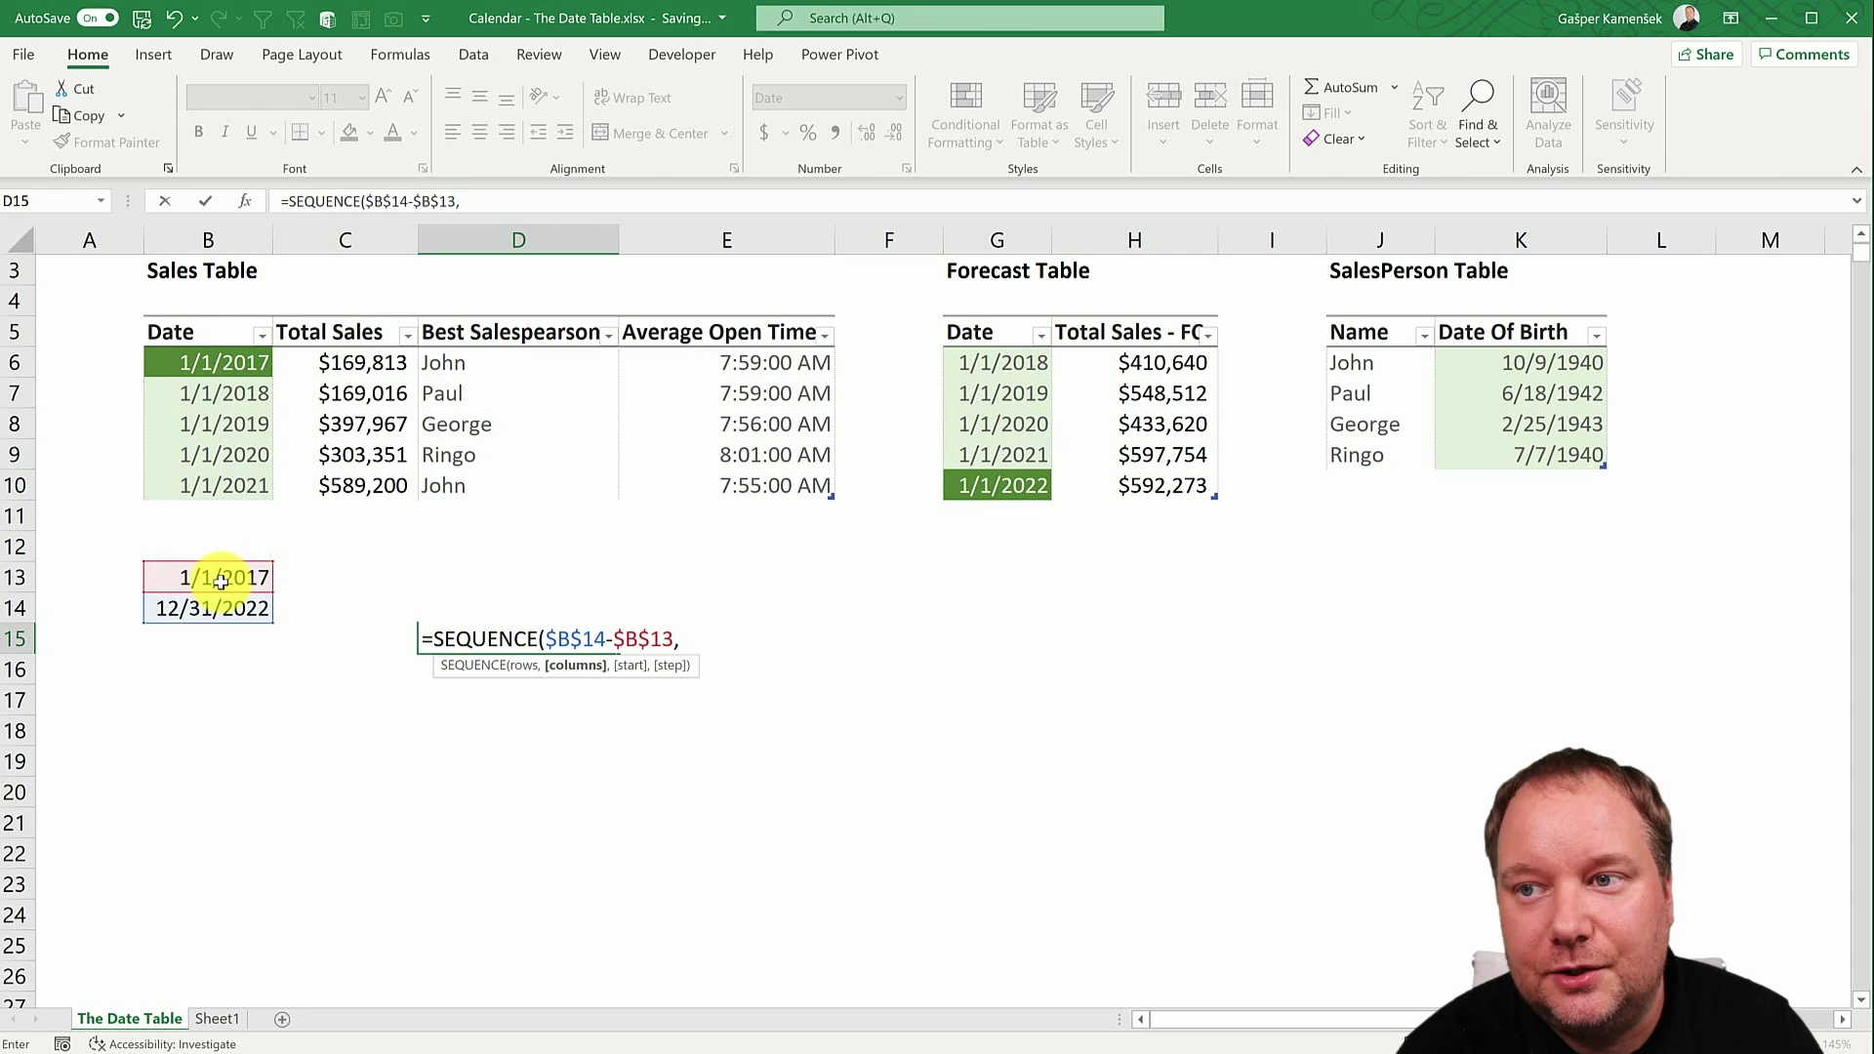
{"action": "type", "text": ","}
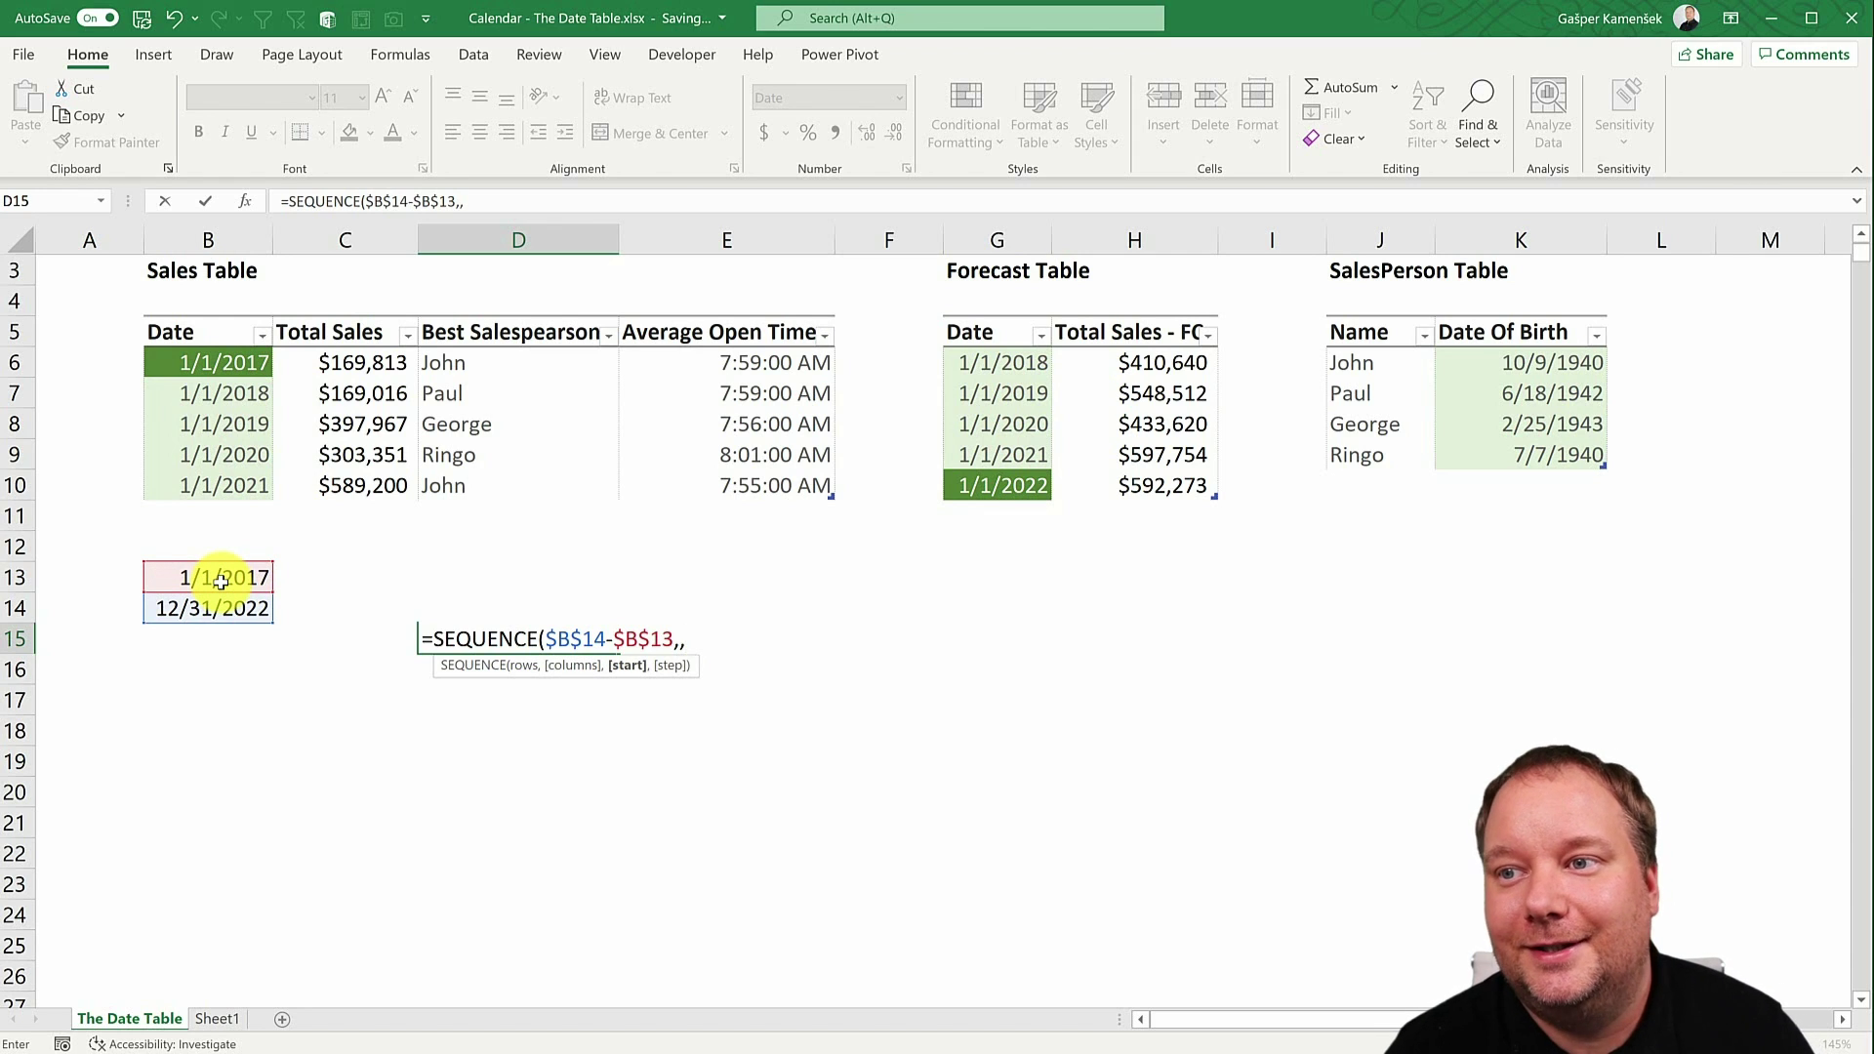
{"action": "left_click", "coordinate": [230, 576]}
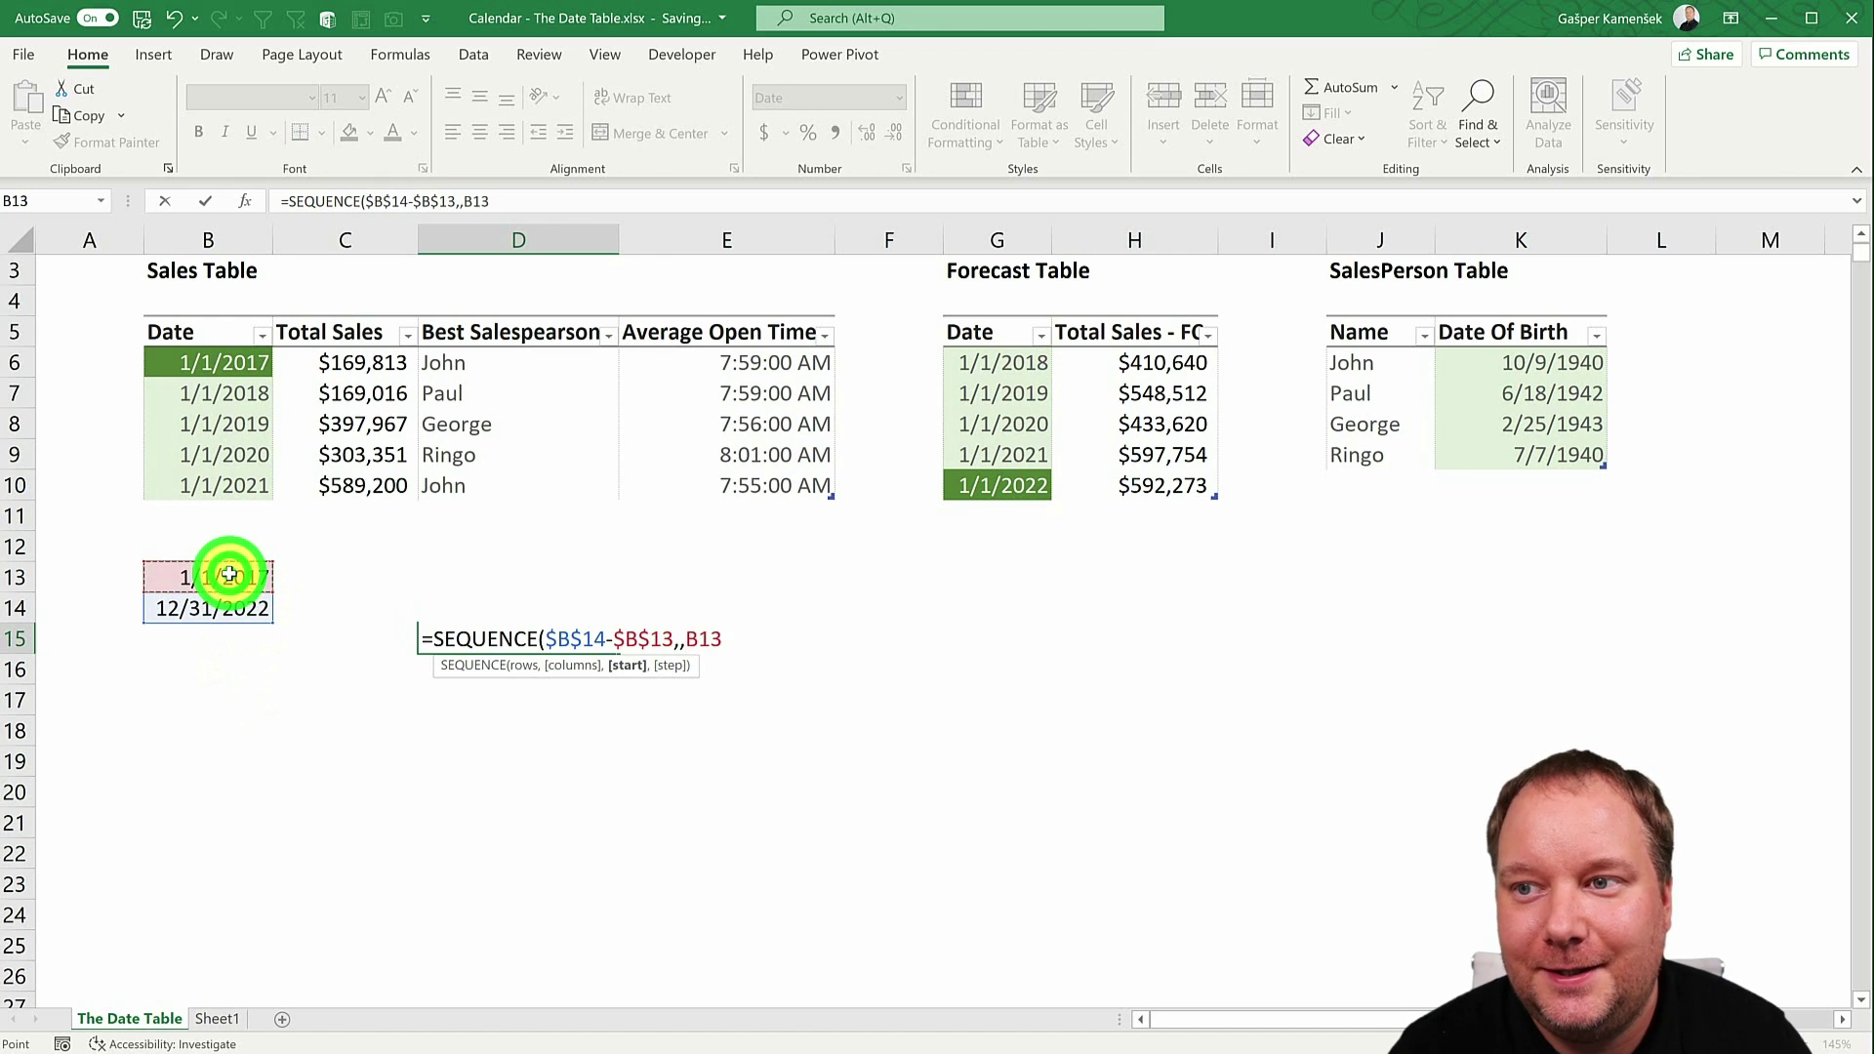
{"action": "type", "text": ","}
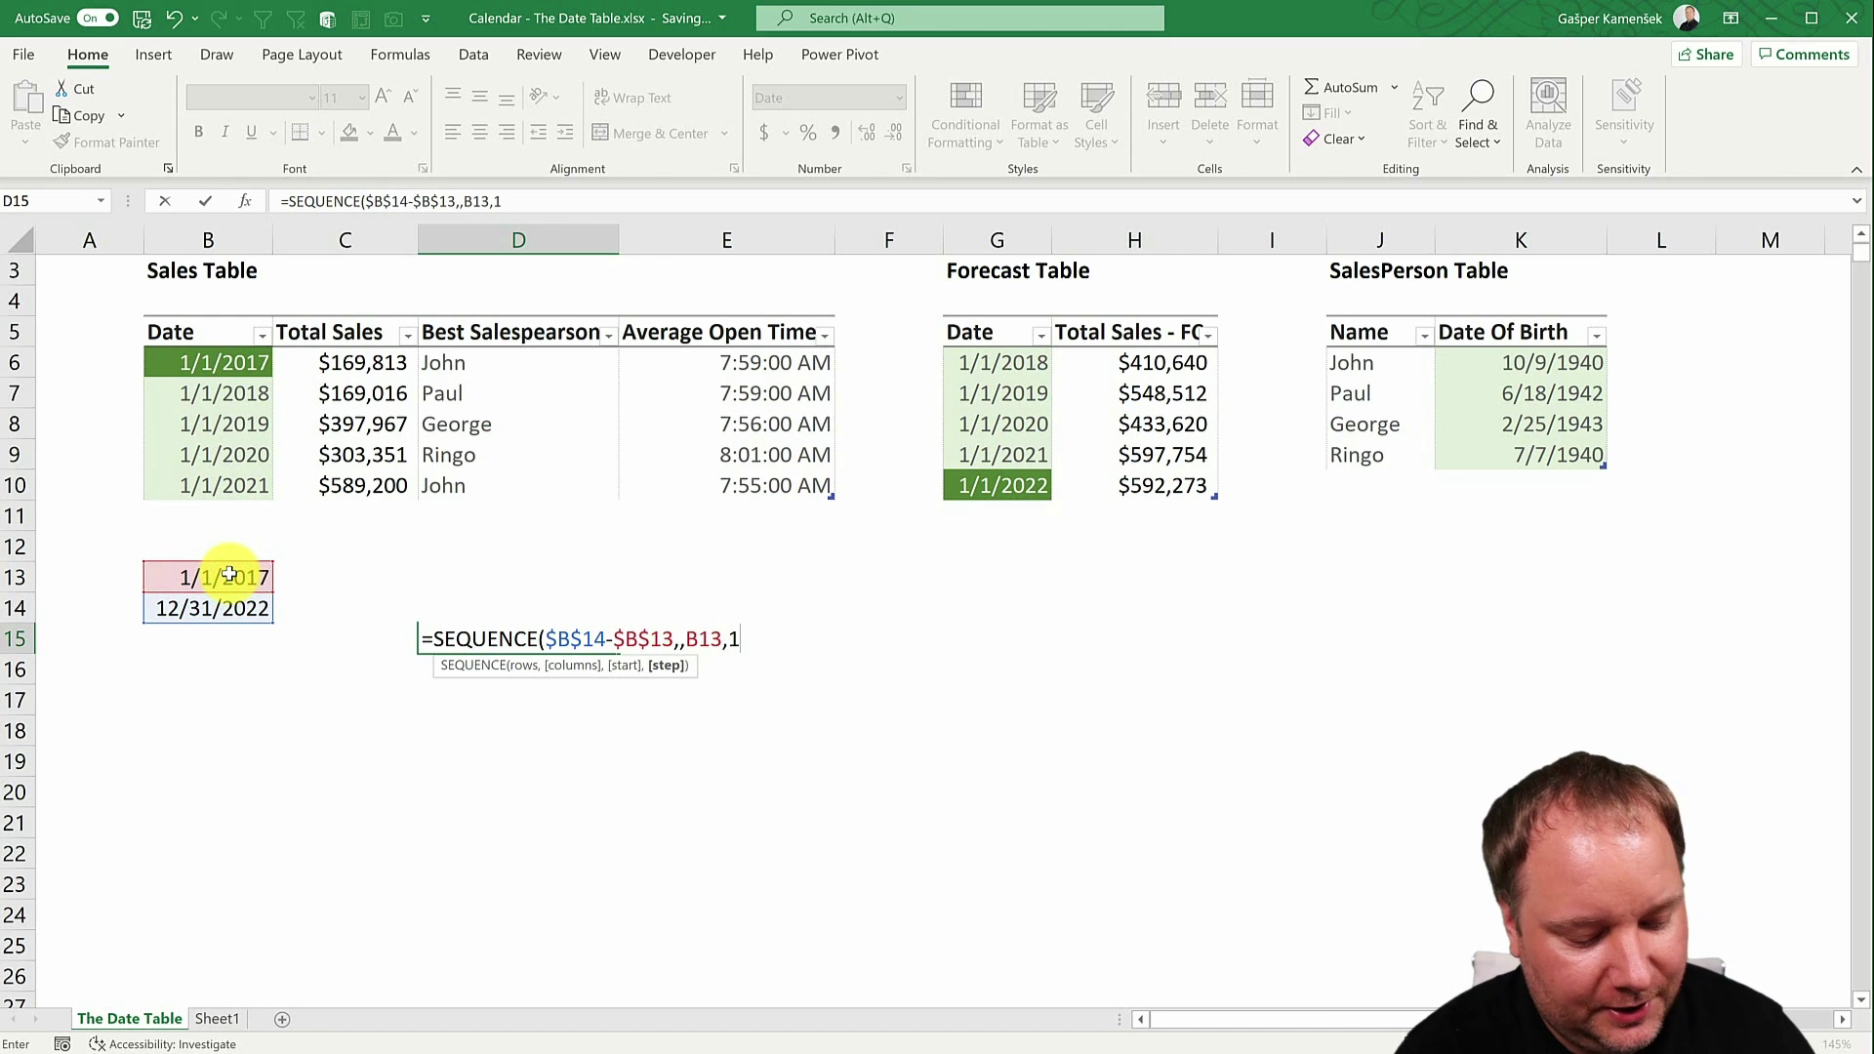
{"action": "type", "text": "1"}
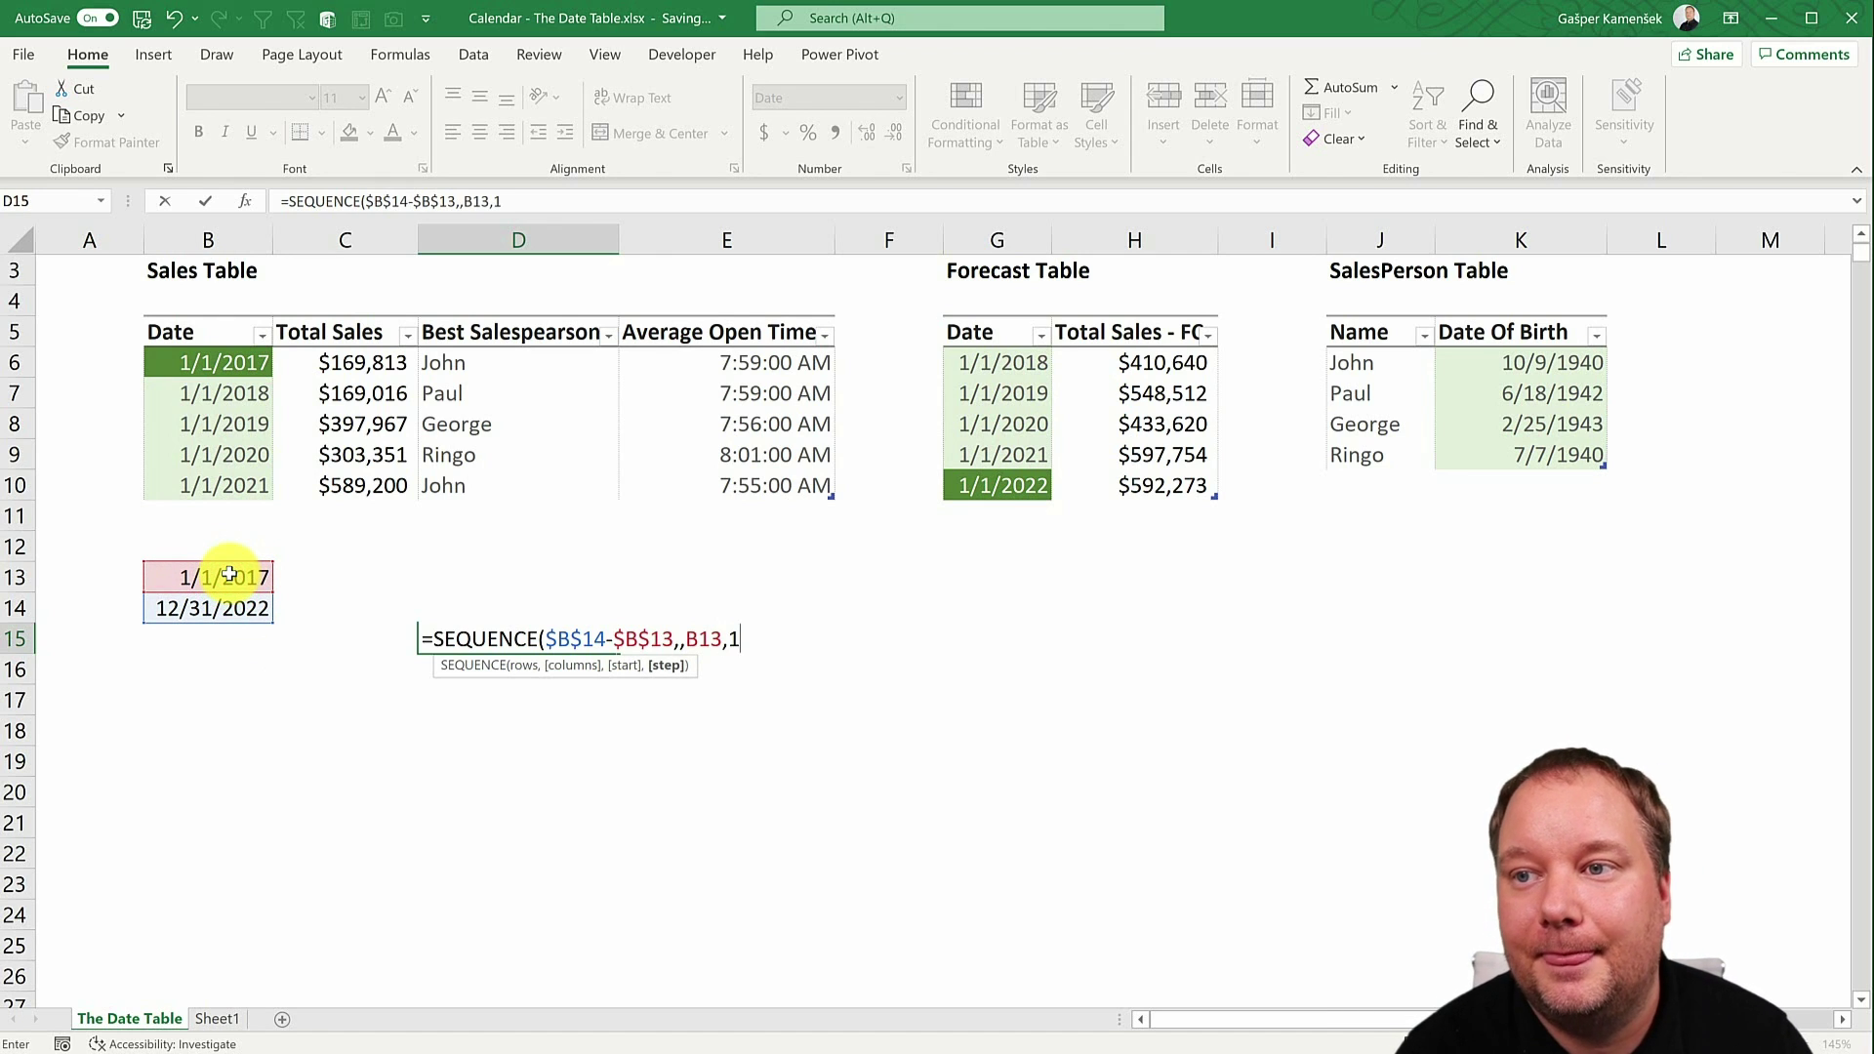
{"action": "type", "text": ")"}
{"action": "left_click", "coordinate": [710, 639]}
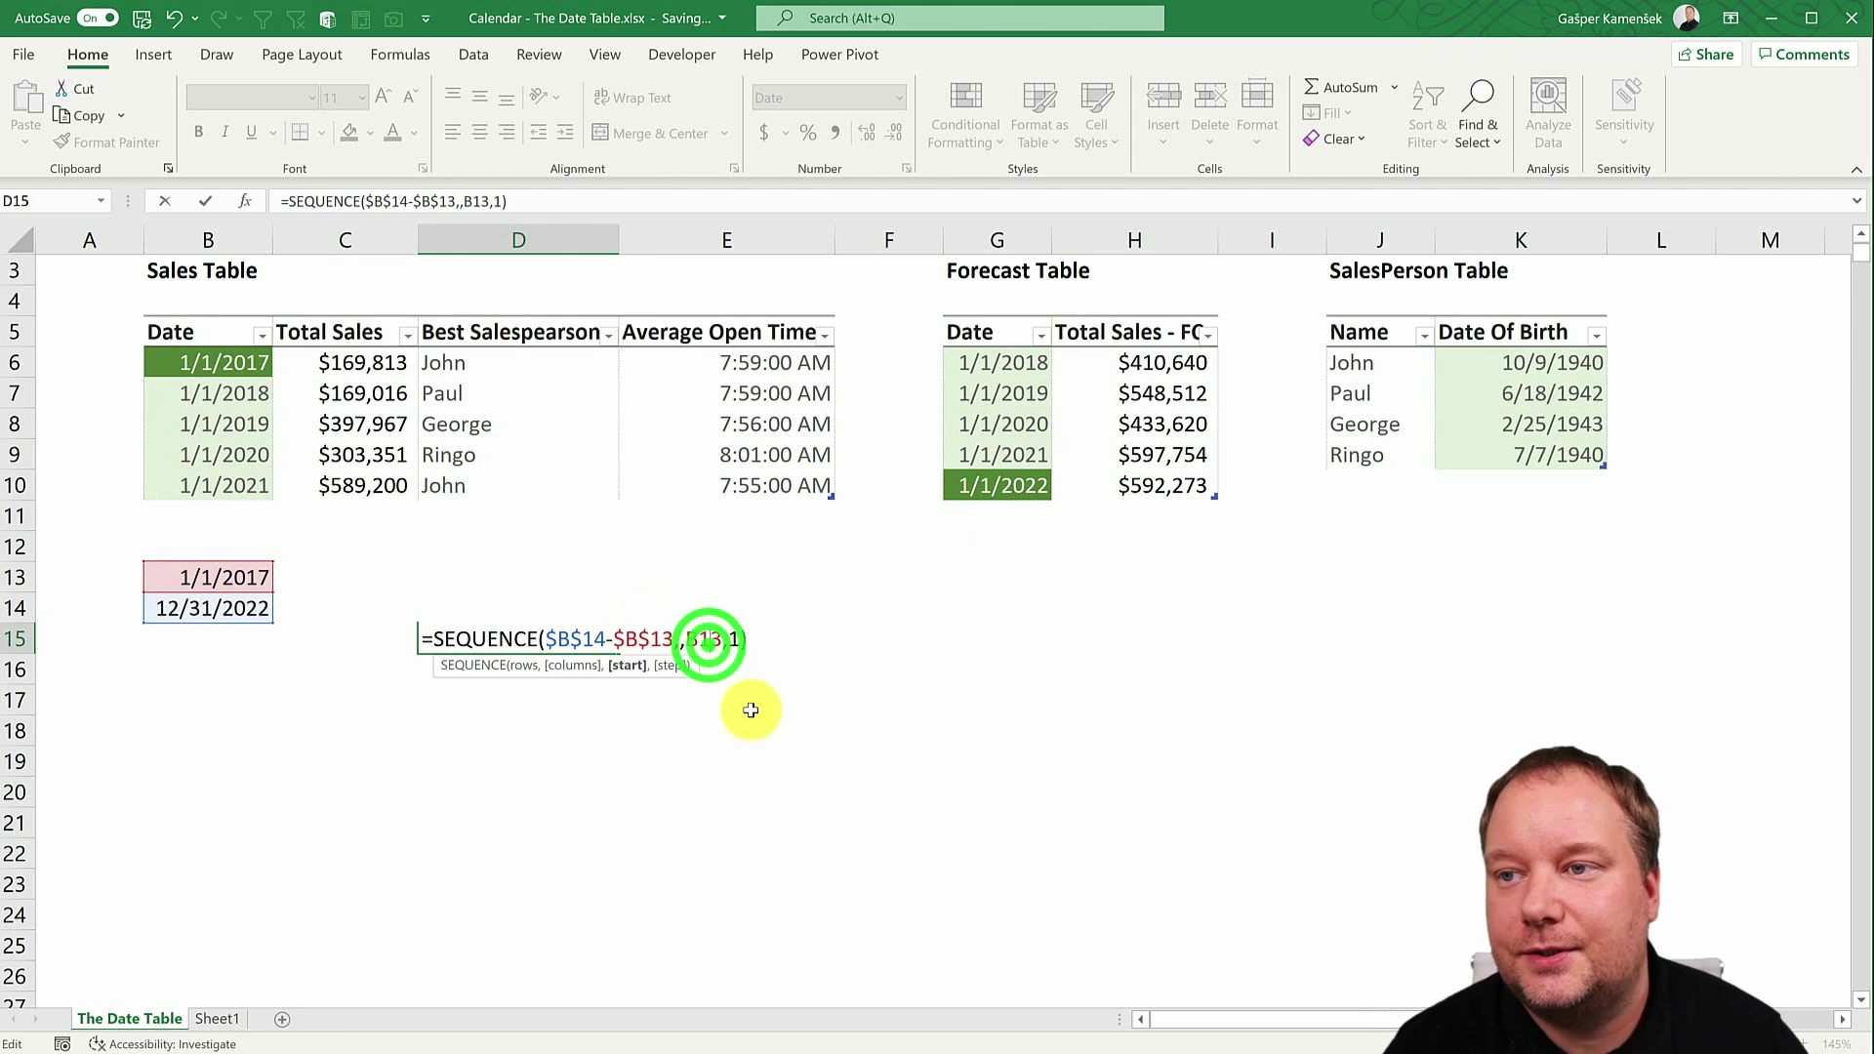
{"action": "key", "text": "F4"}
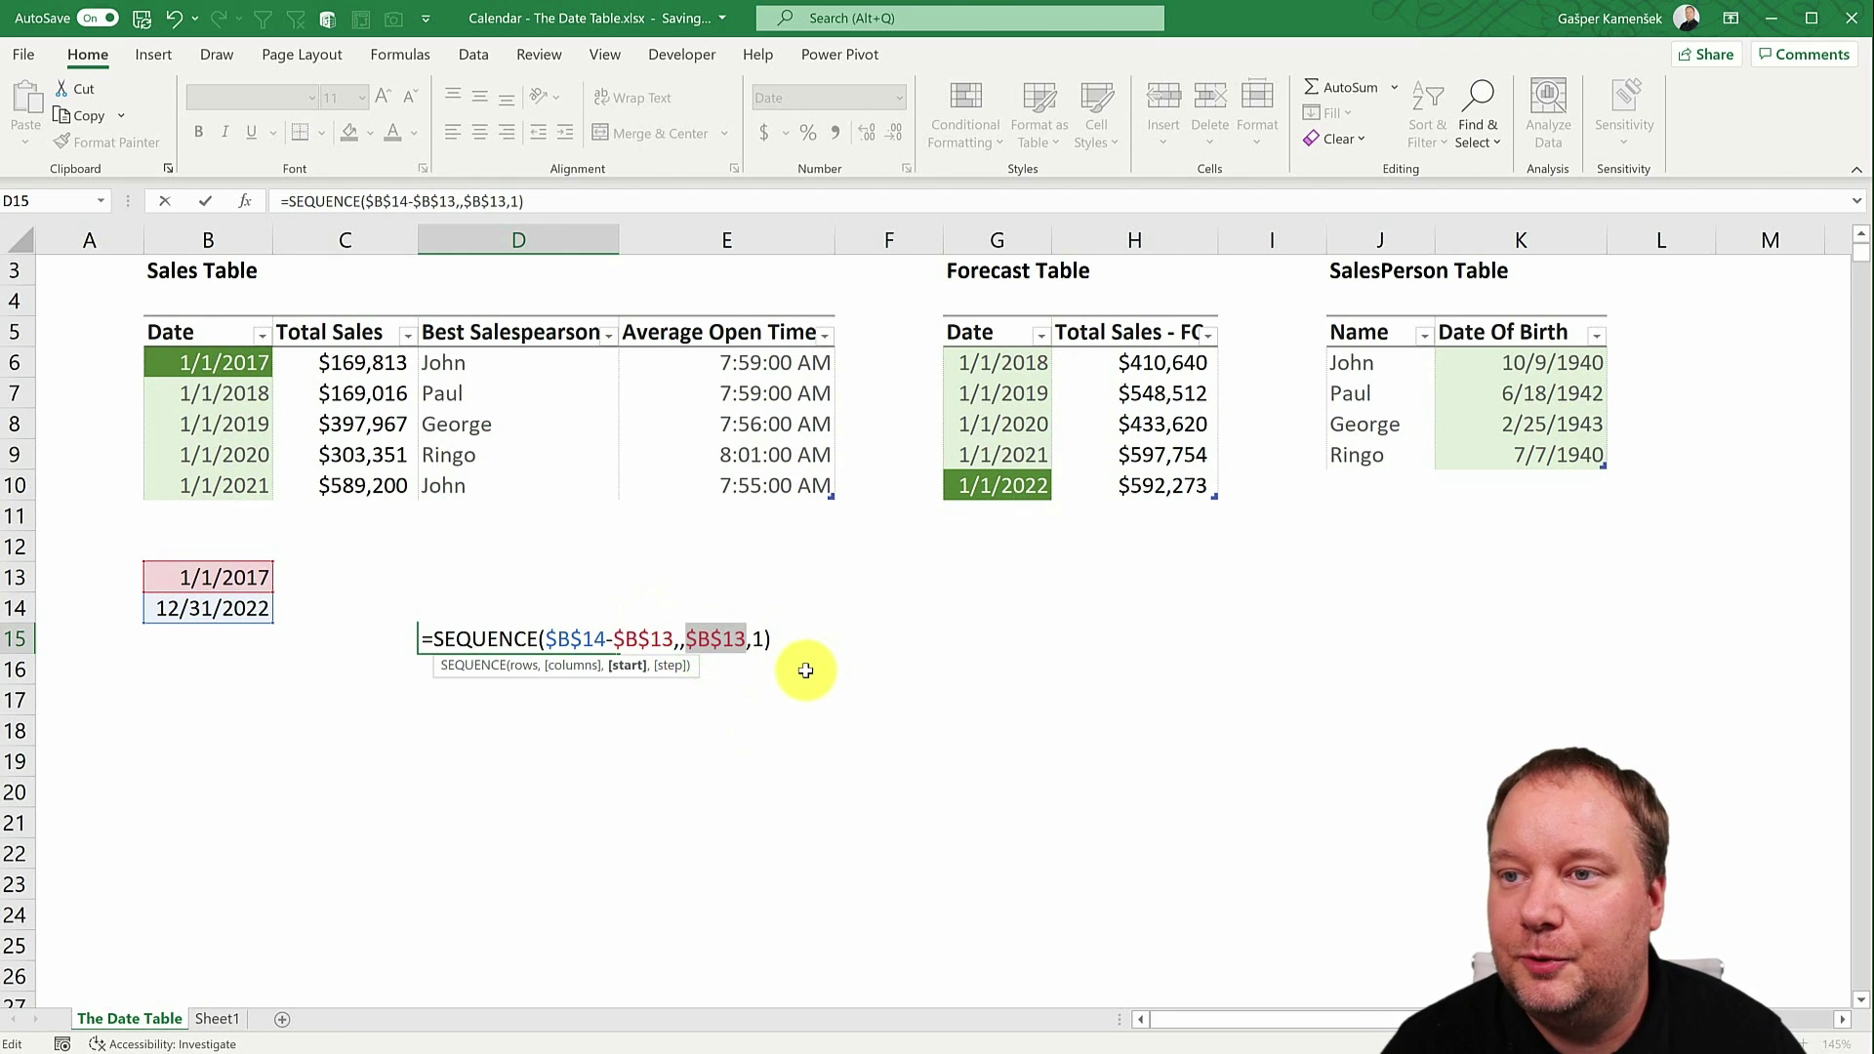
{"action": "key", "text": "Return"}
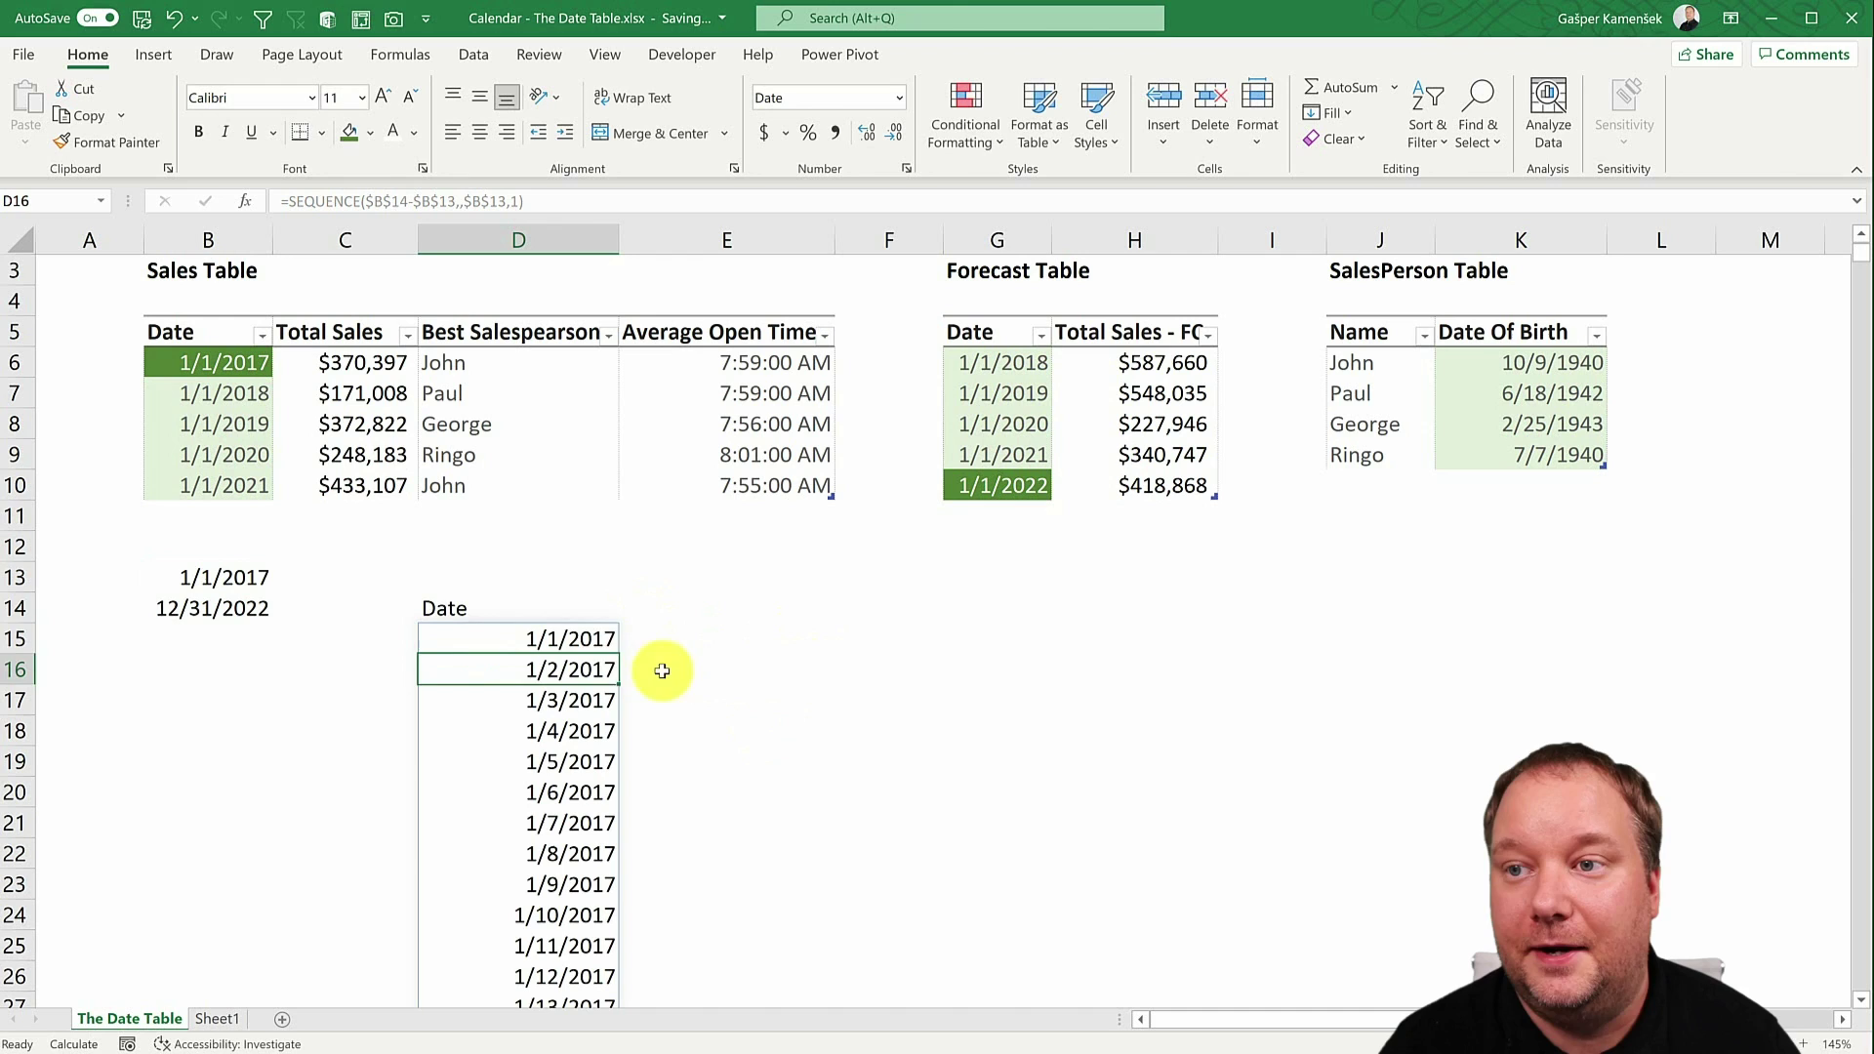
Check the spill's last date, change B14 to 12/31/2023, and verify the longer date list.
{"action": "left_click", "coordinate": [586, 640]}
{"action": "key", "text": "ctrl+Down"}
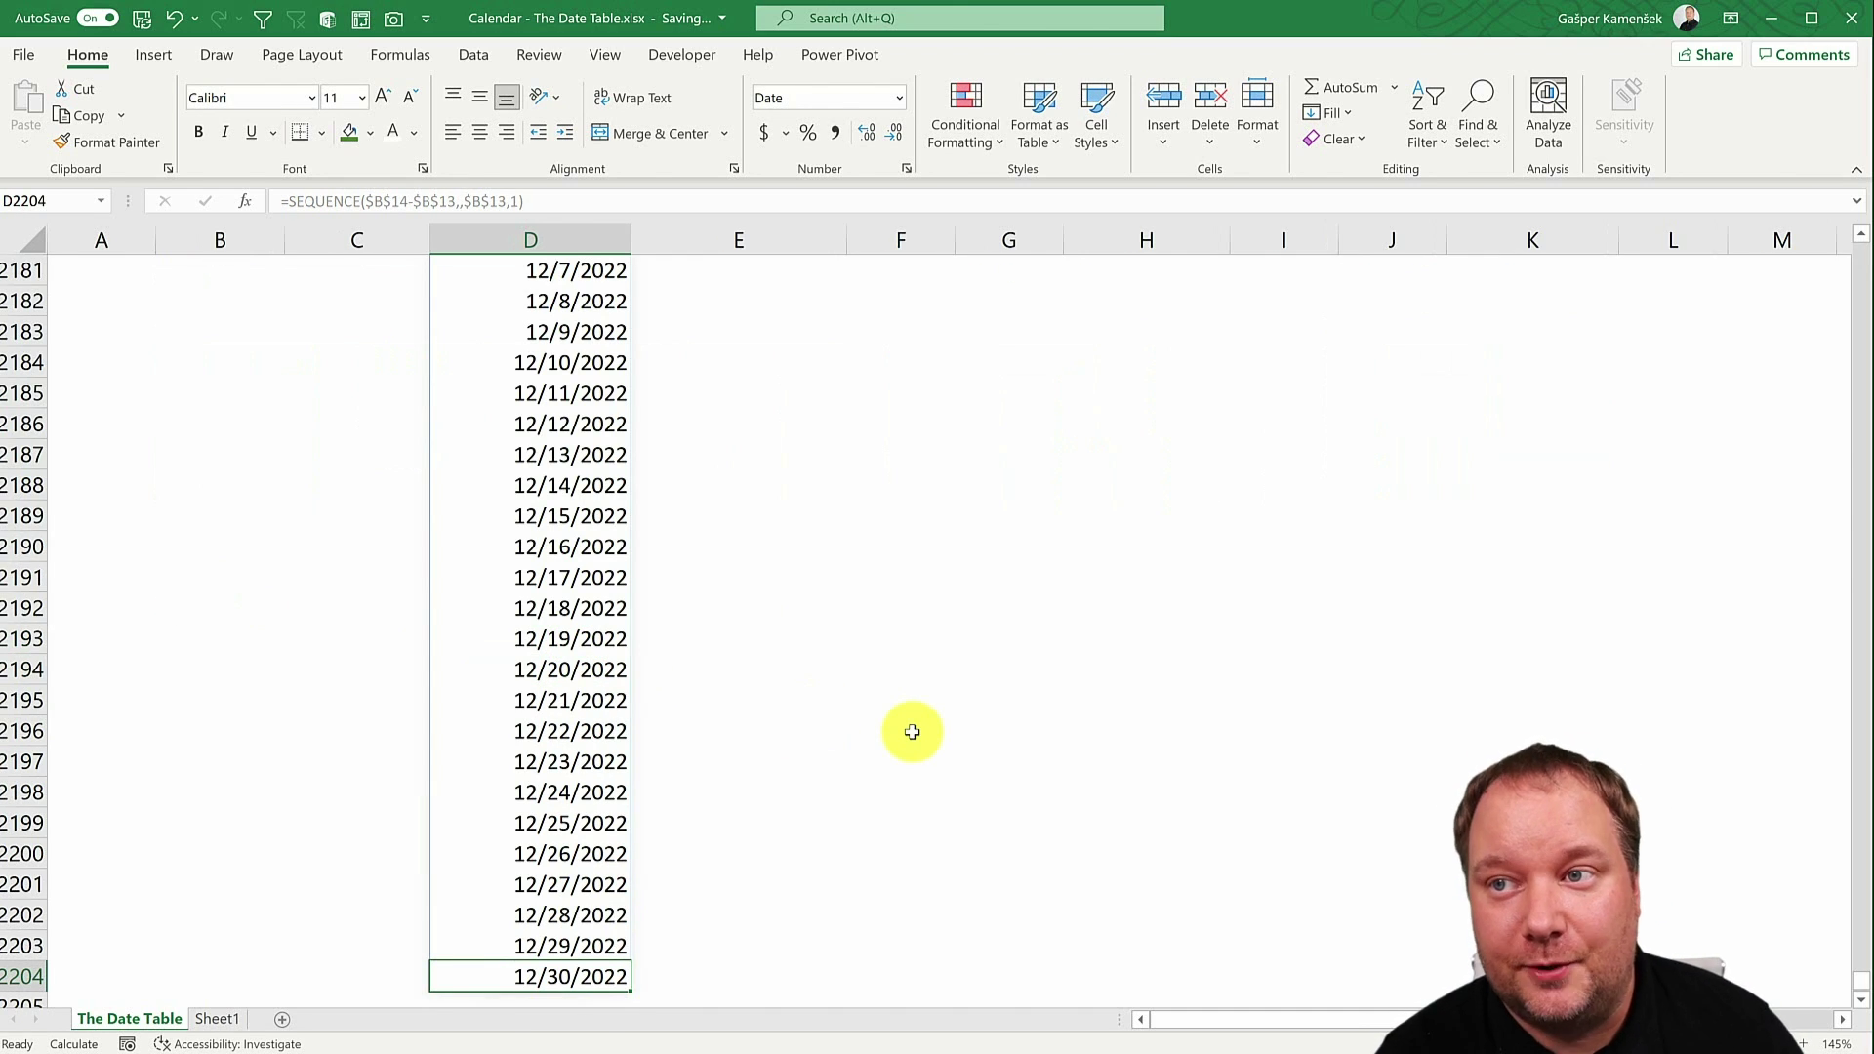
{"action": "key", "text": "ctrl+Up"}
{"action": "scroll", "coordinate": [912, 732], "scroll_direction": "up", "scroll_amount": 4}
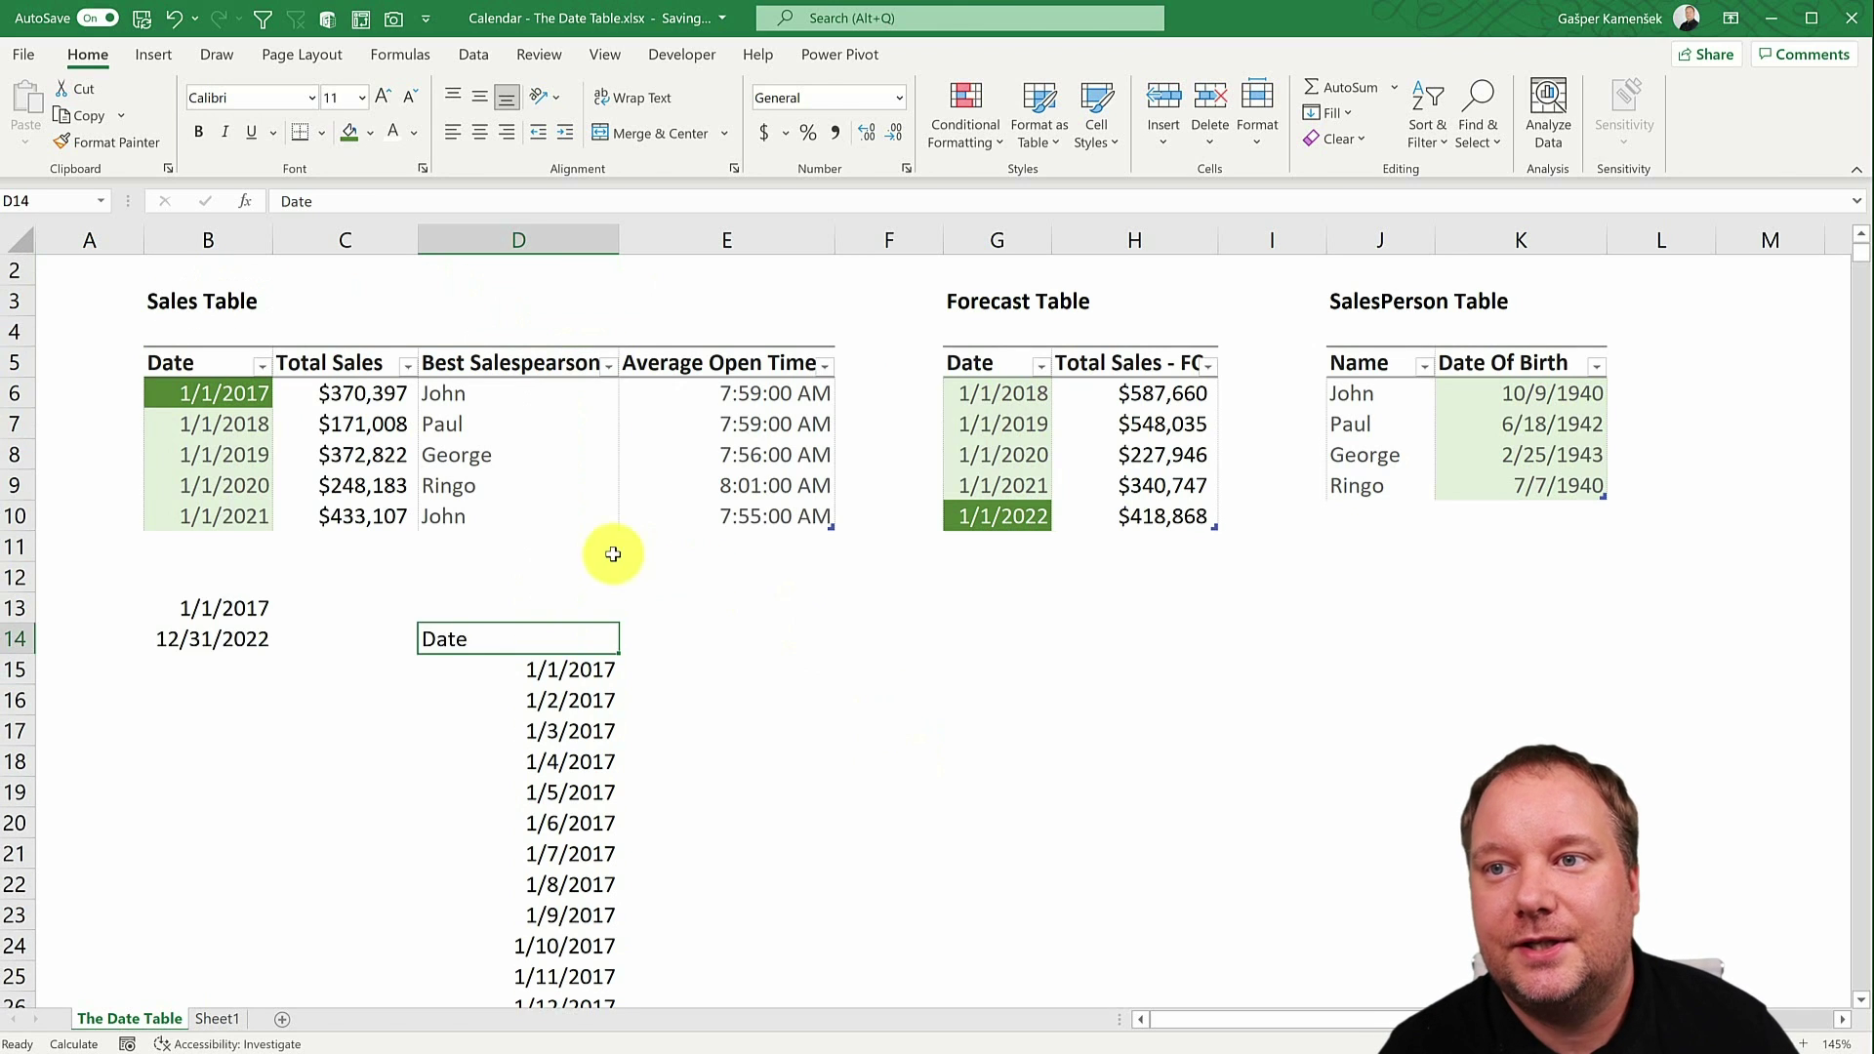
{"action": "left_click", "coordinate": [222, 639]}
{"action": "left_click", "coordinate": [387, 198]}
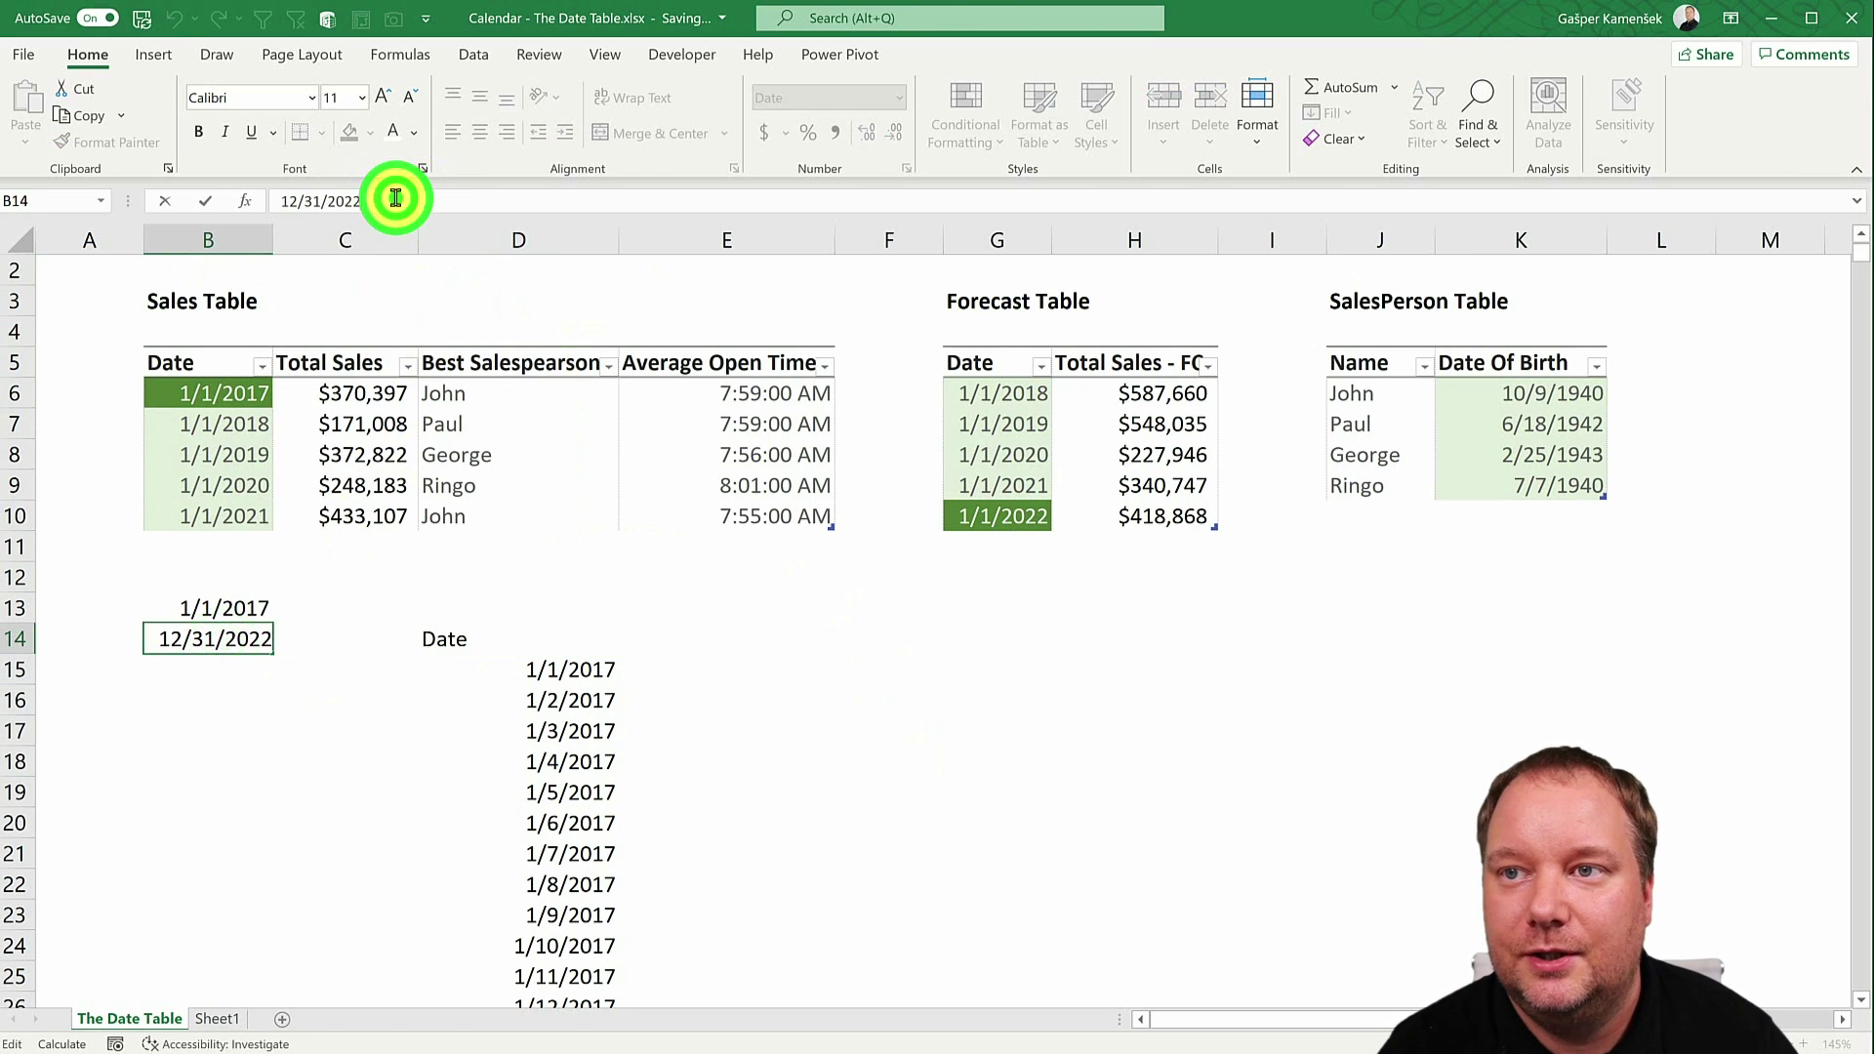
{"action": "key", "text": "BackSpace"}
{"action": "type", "text": "3"}
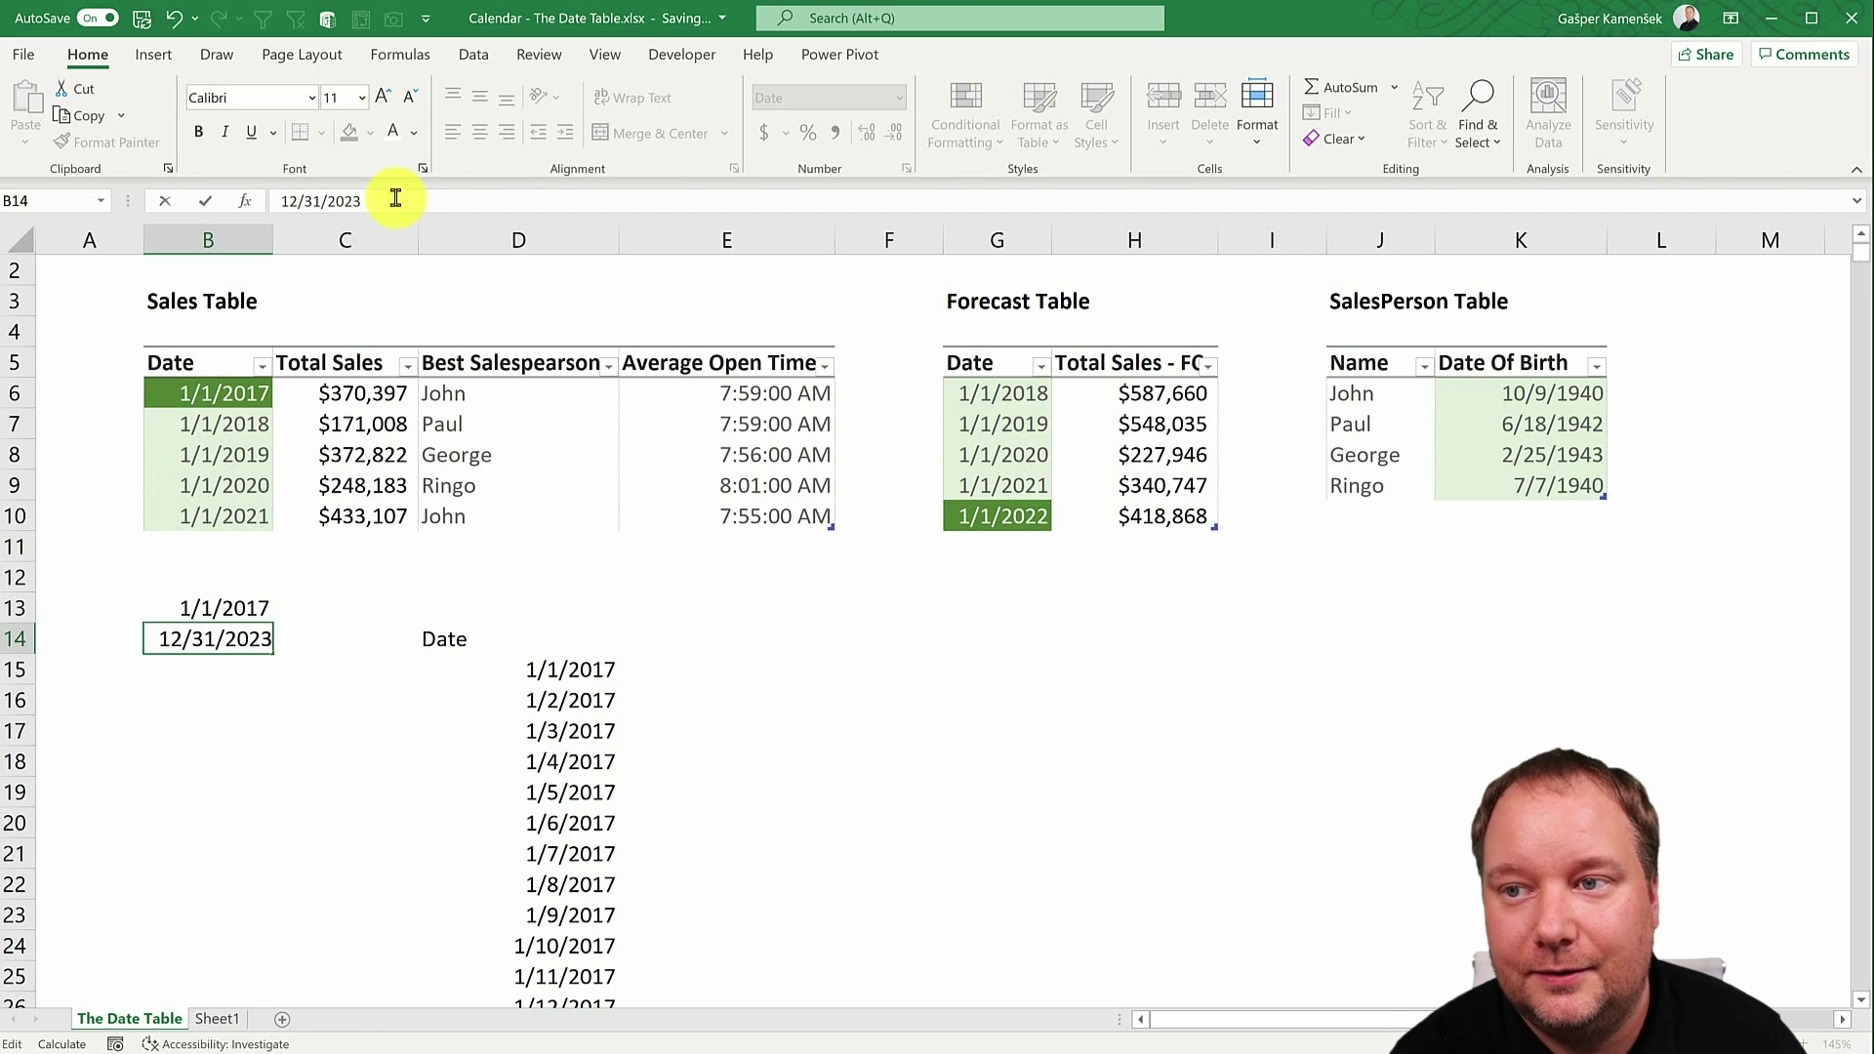
{"action": "key", "text": "Return"}
{"action": "left_click", "coordinate": [557, 668]}
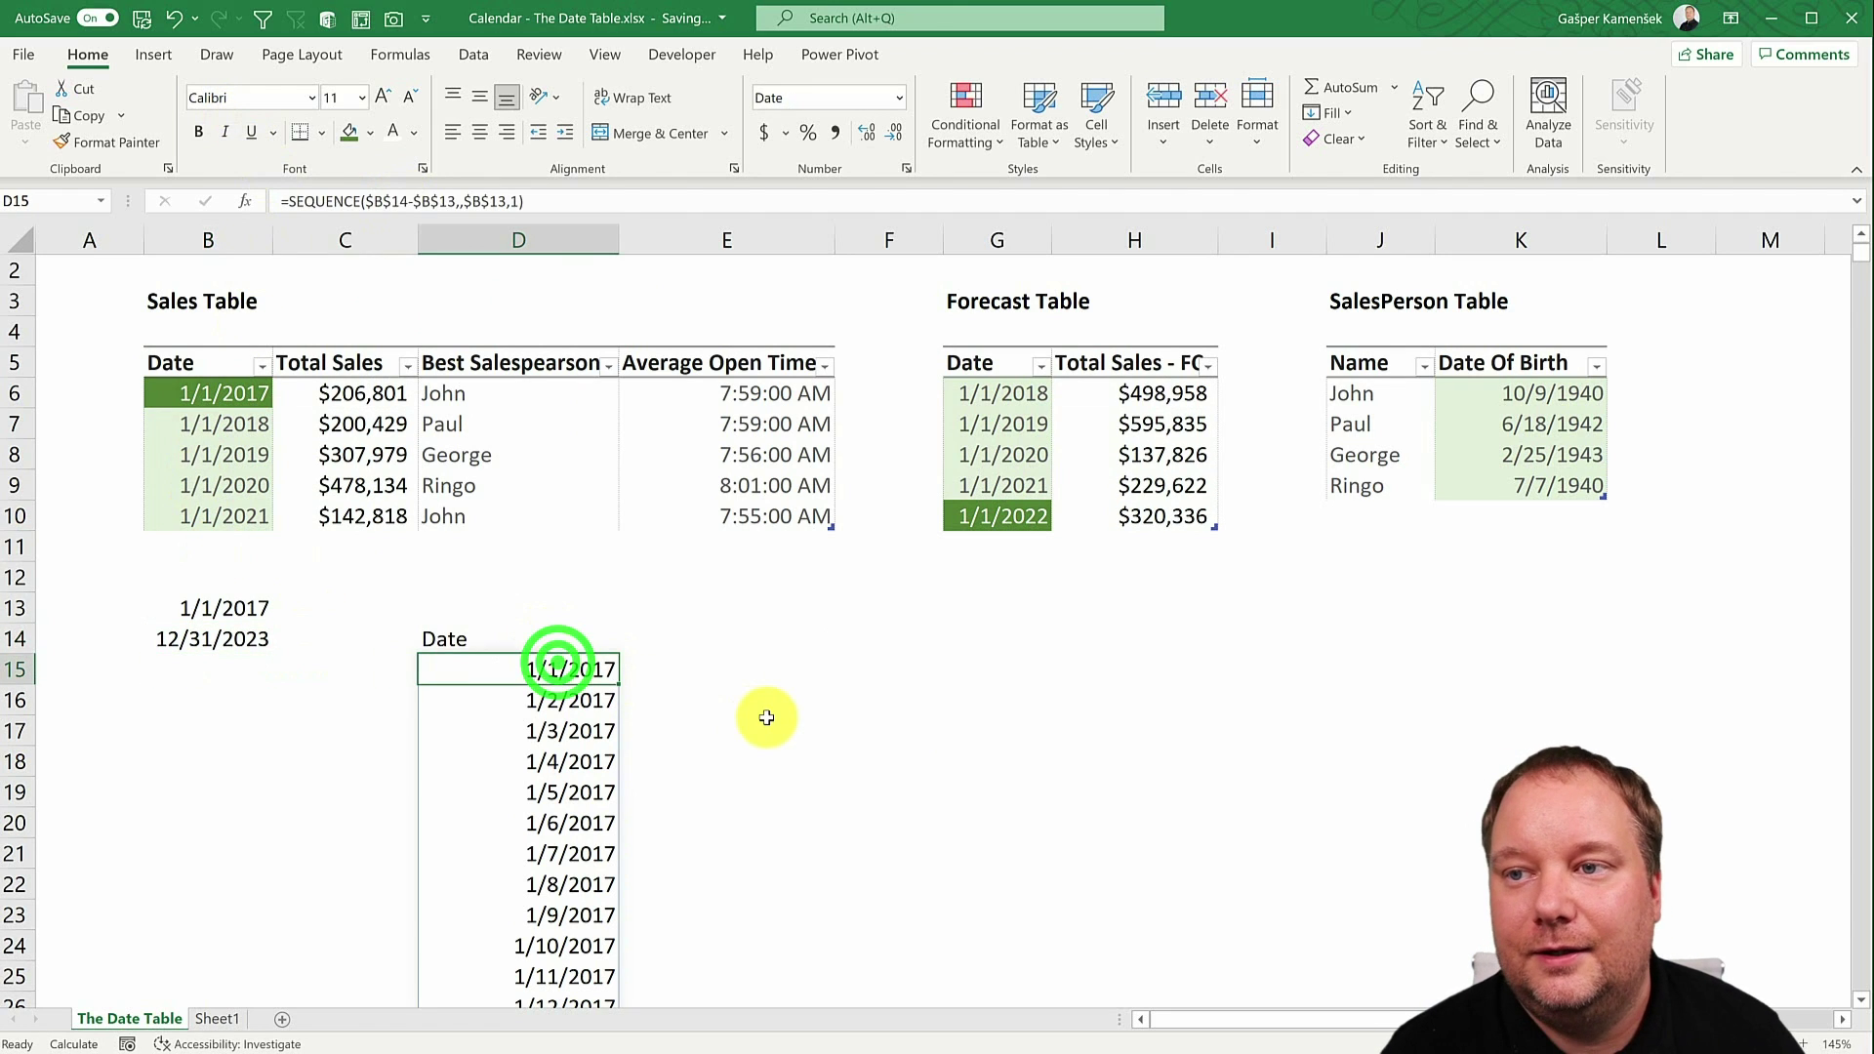
{"action": "key", "text": "ctrl+Down"}
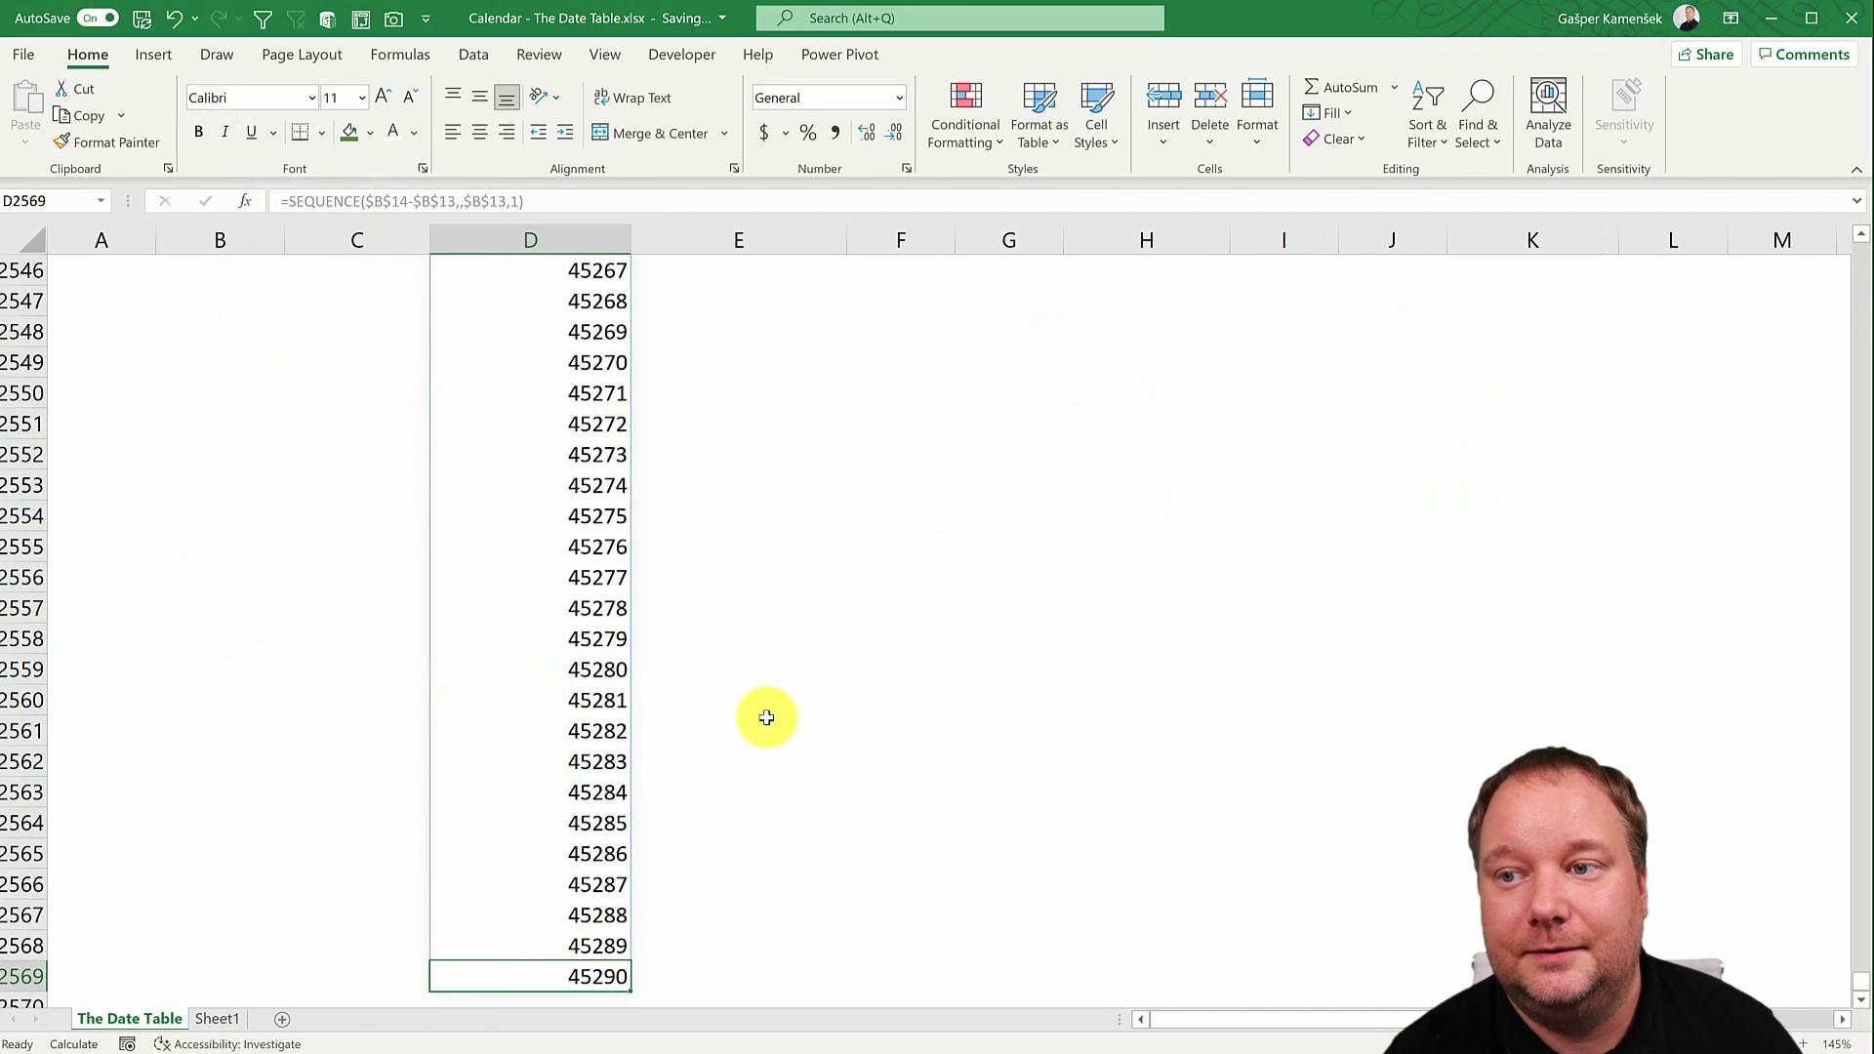
{"action": "key", "text": "ctrl+Up"}
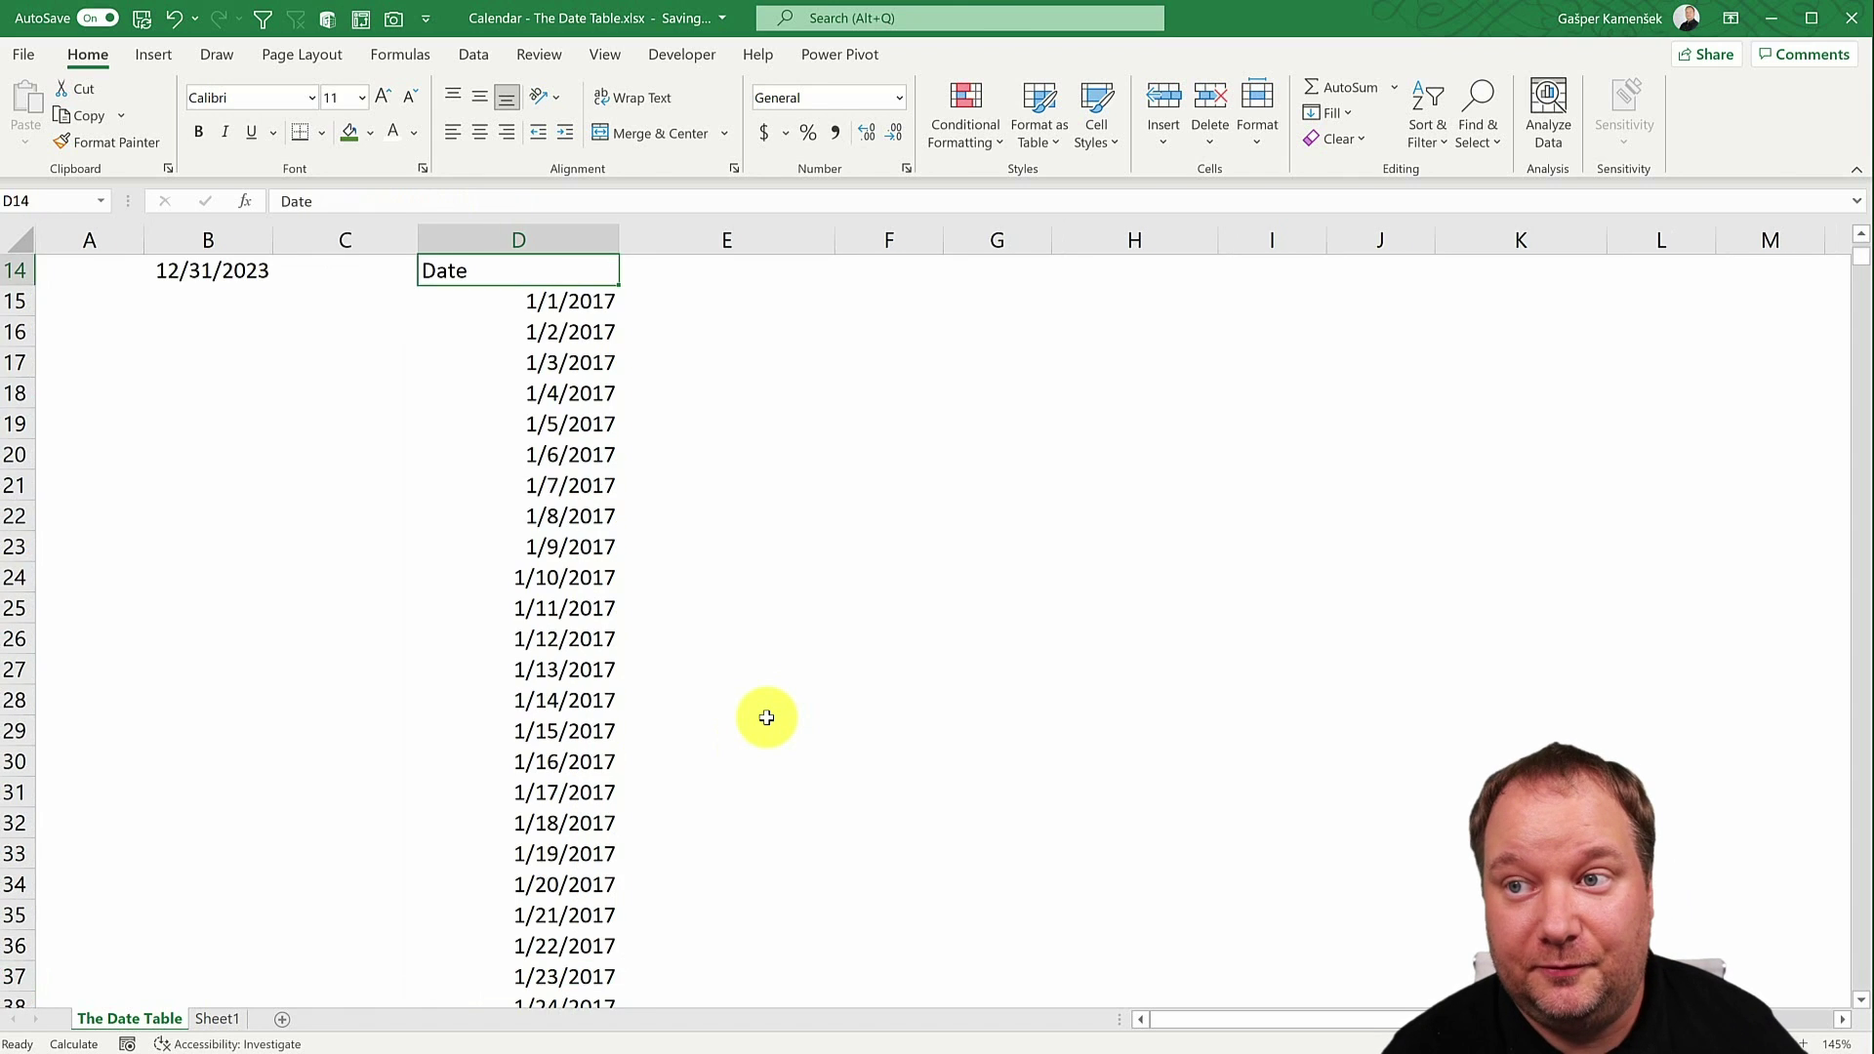
{"action": "key", "text": "Down"}
{"action": "key", "text": "ctrl+shift+Down"}
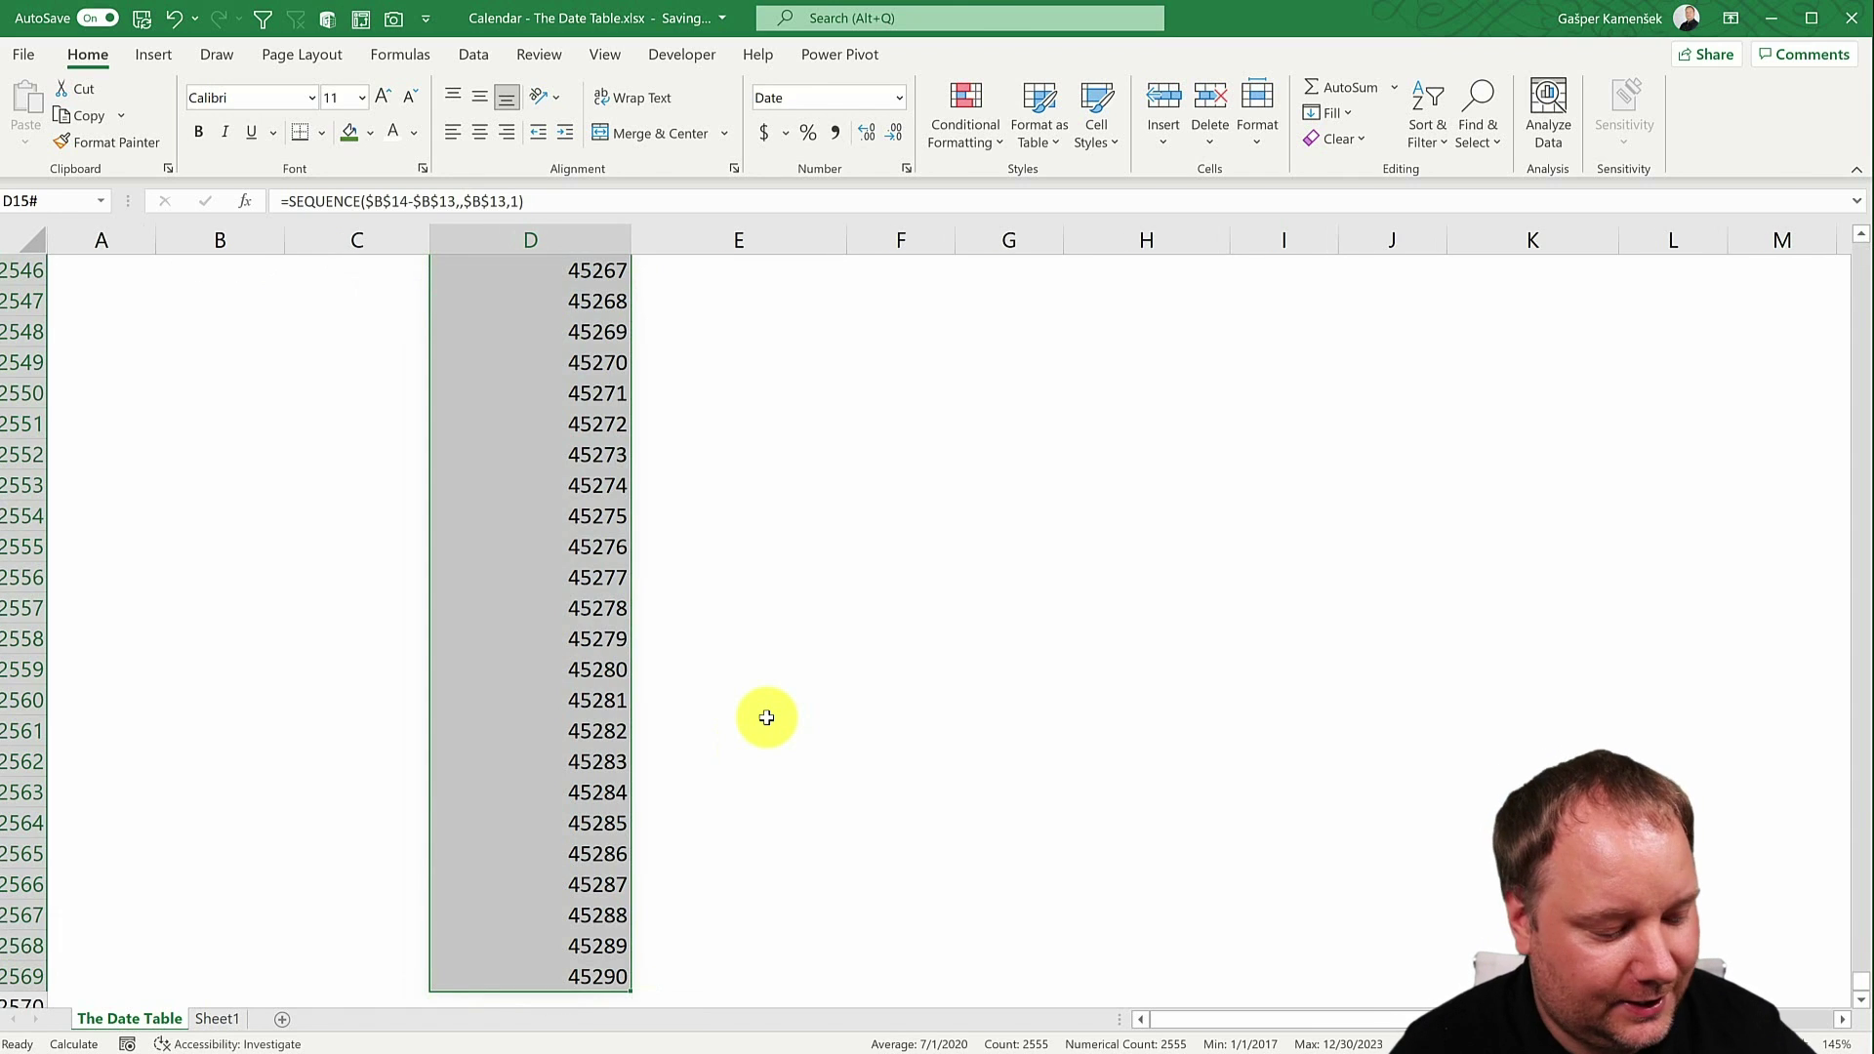
{"action": "key", "text": "ctrl+1"}
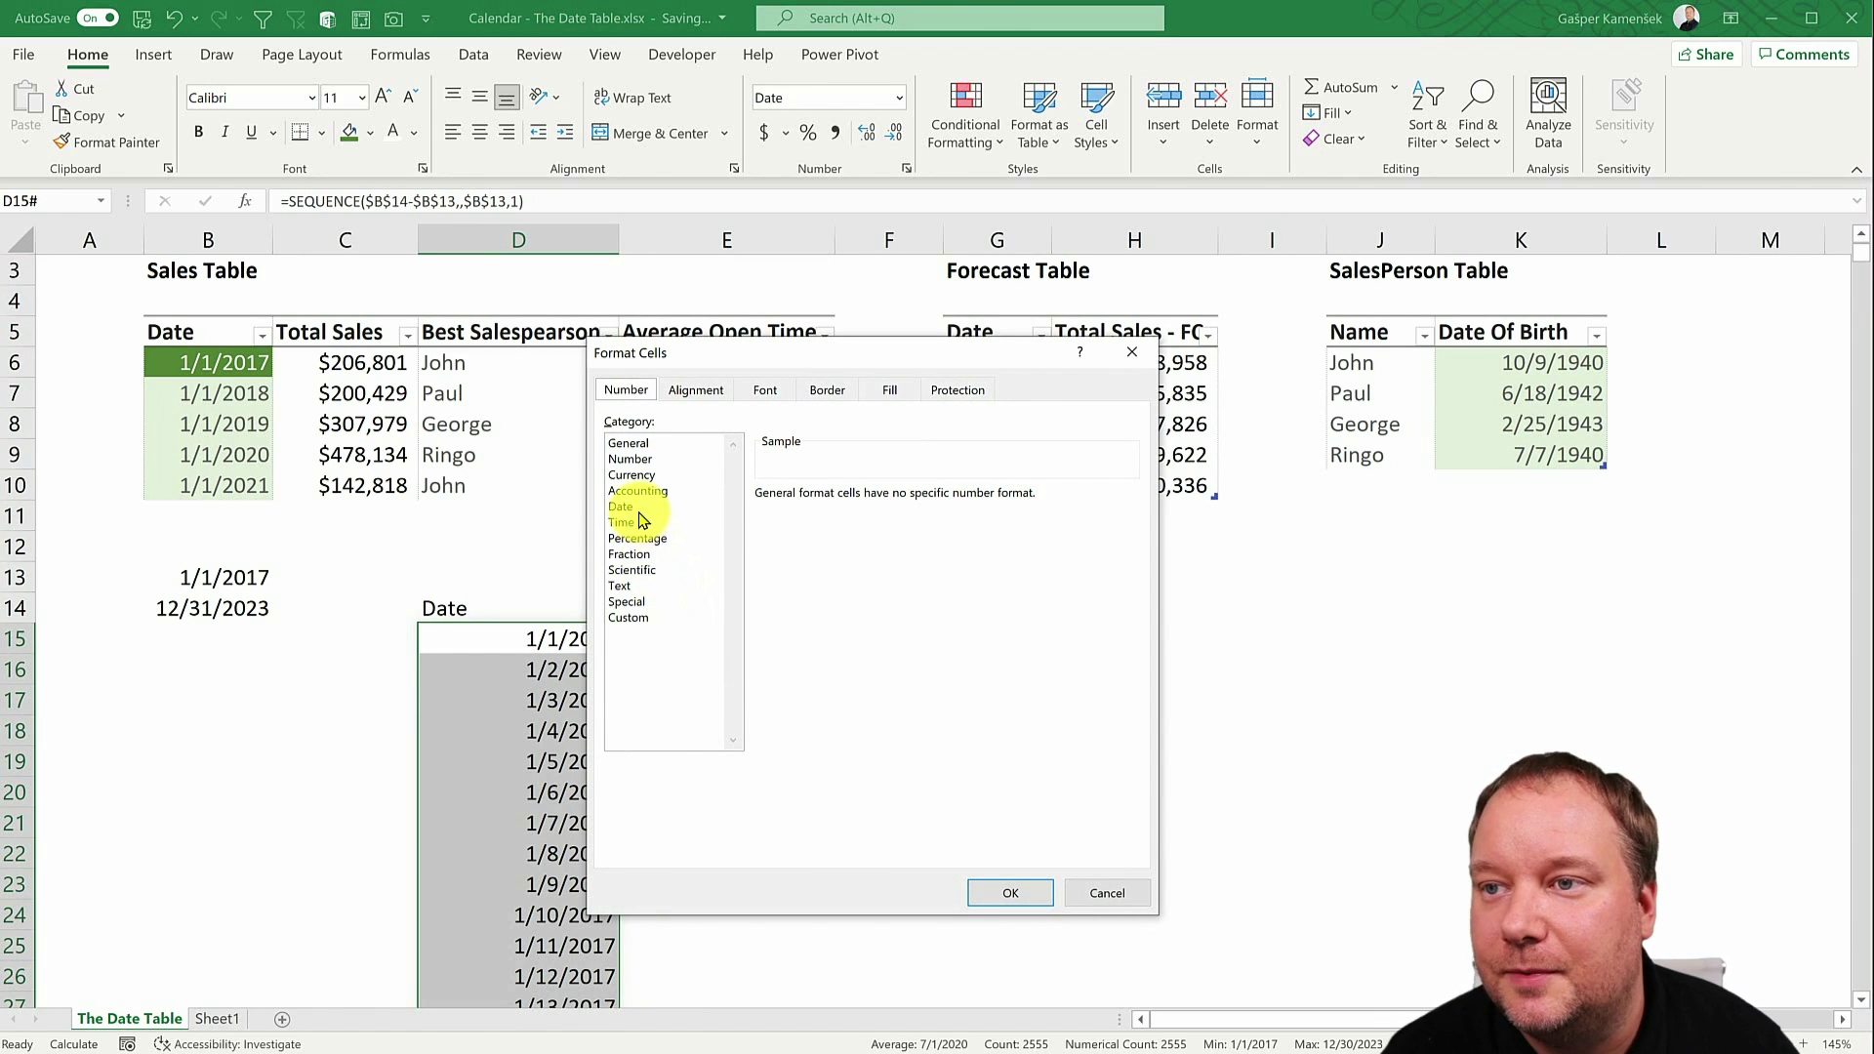
{"action": "left_click", "coordinate": [622, 506]}
{"action": "left_click", "coordinate": [1010, 892]}
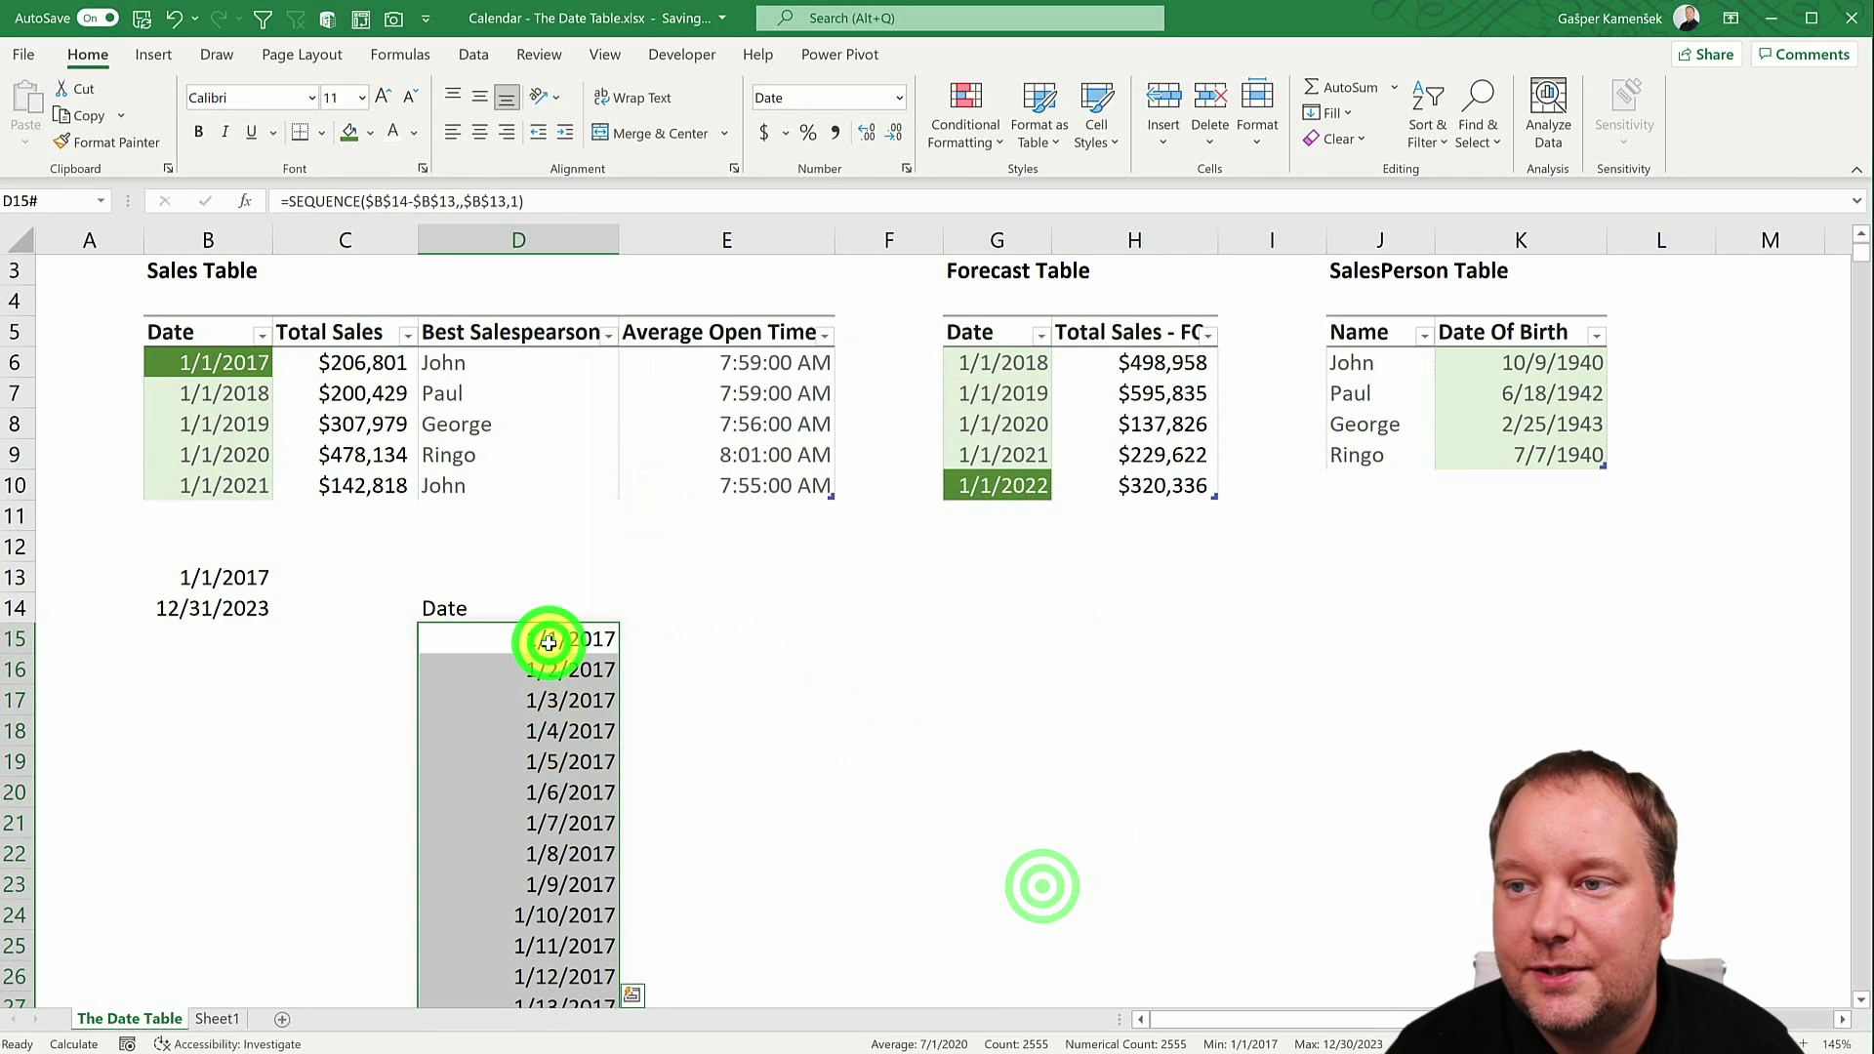
{"action": "left_click", "coordinate": [548, 642]}
{"action": "key", "text": "ctrl+Down"}
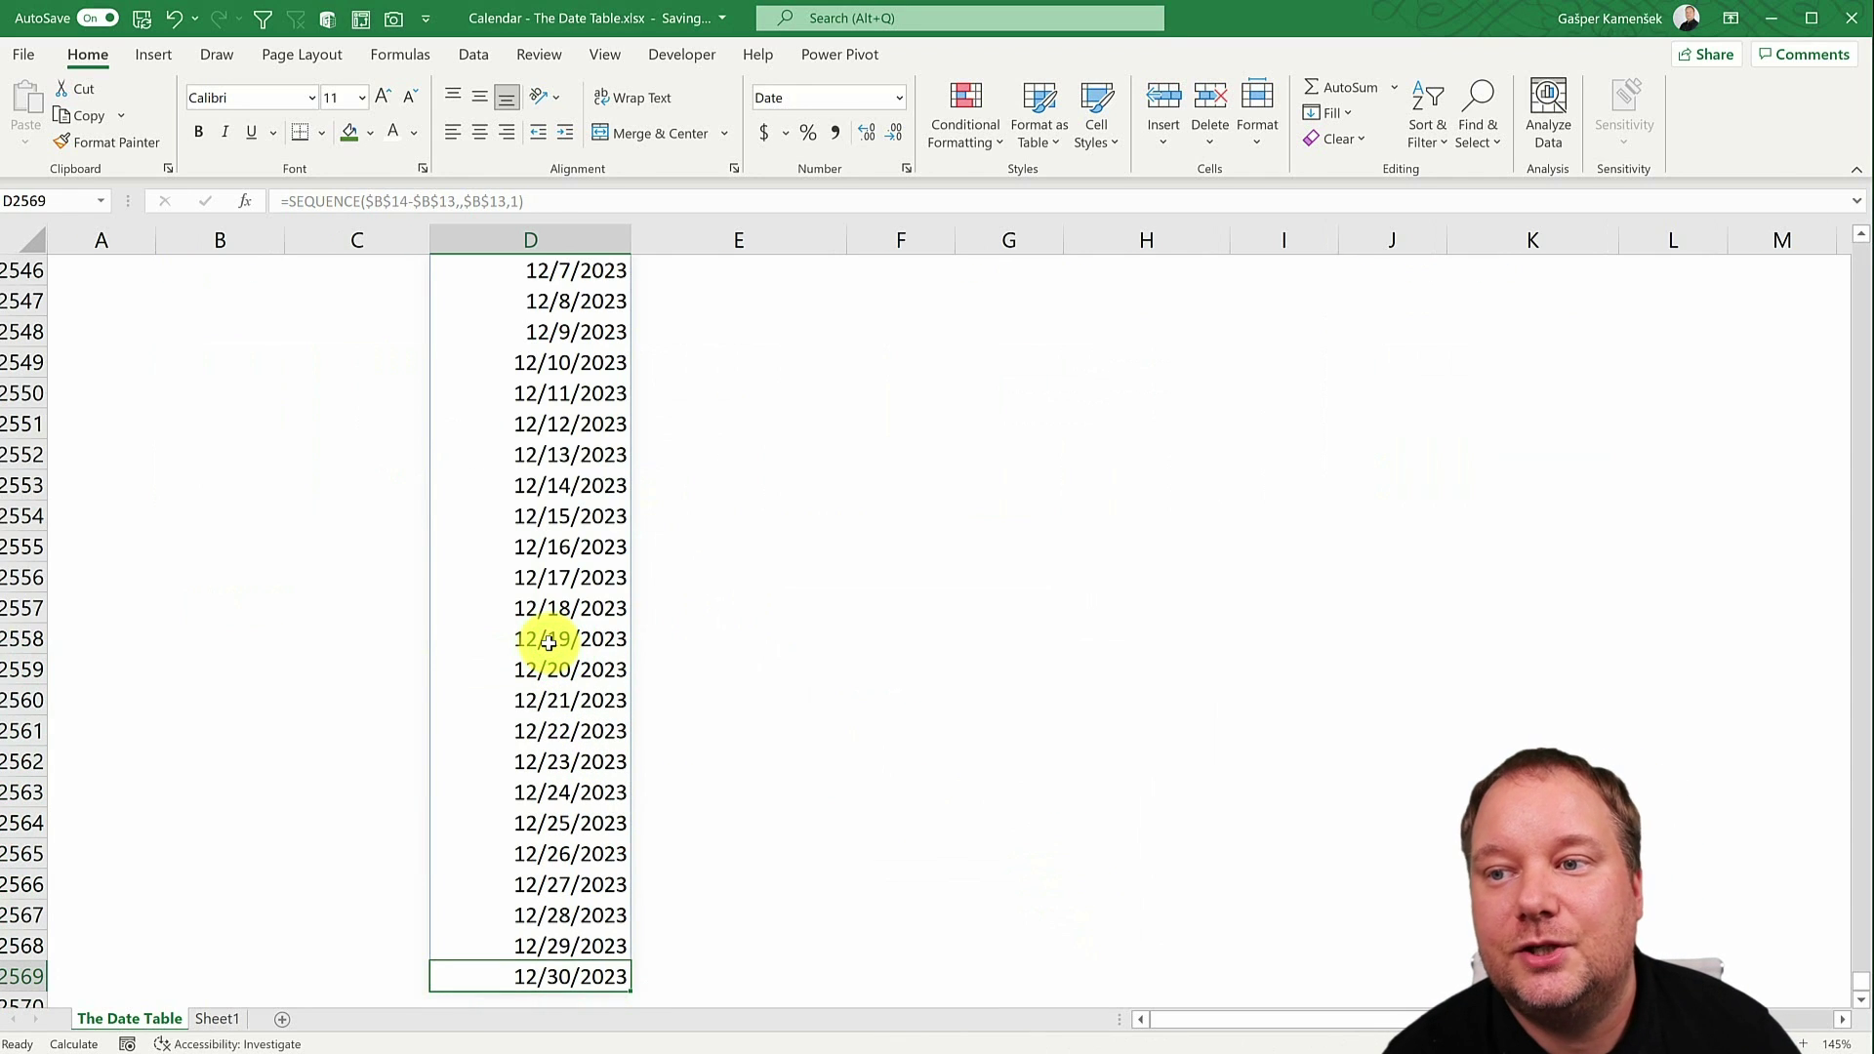
{"action": "key", "text": "ctrl+Up"}
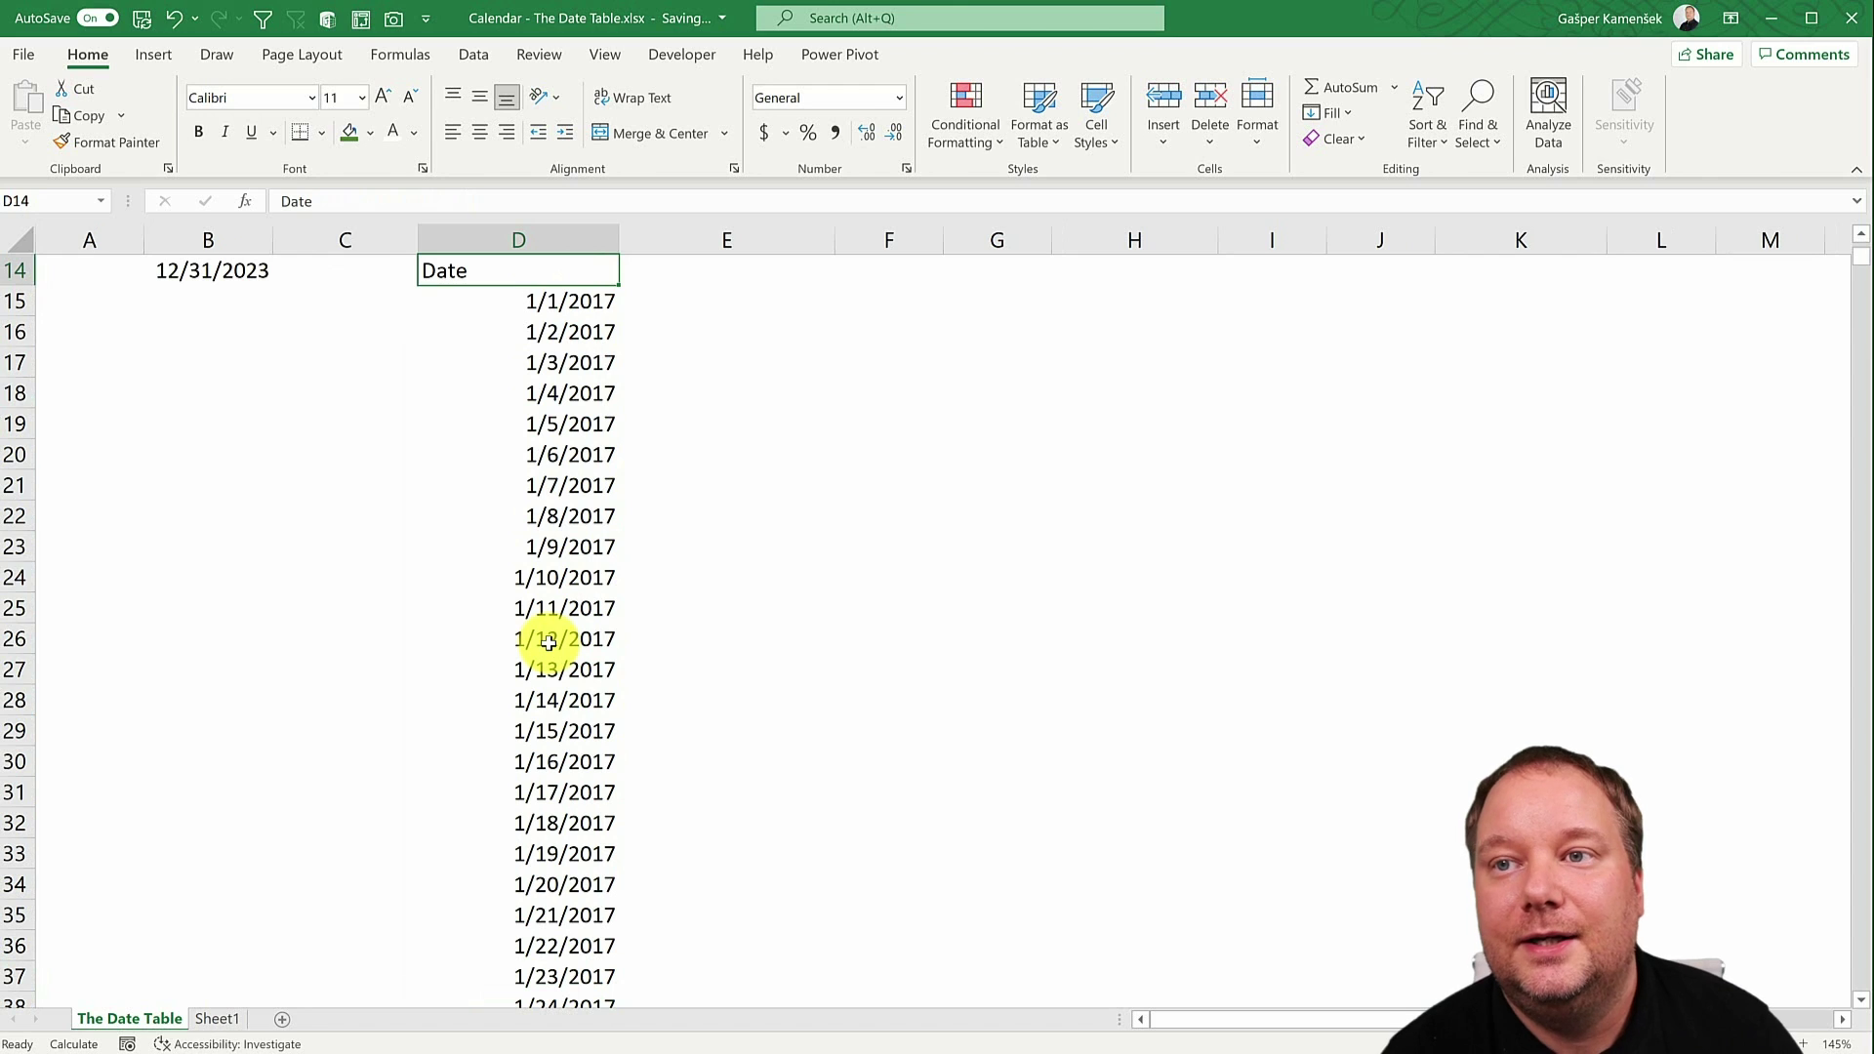
{"action": "key", "text": "Left"}
{"action": "key", "text": "Left"}
{"action": "key", "text": "Up"}
{"action": "key", "text": "Up"}
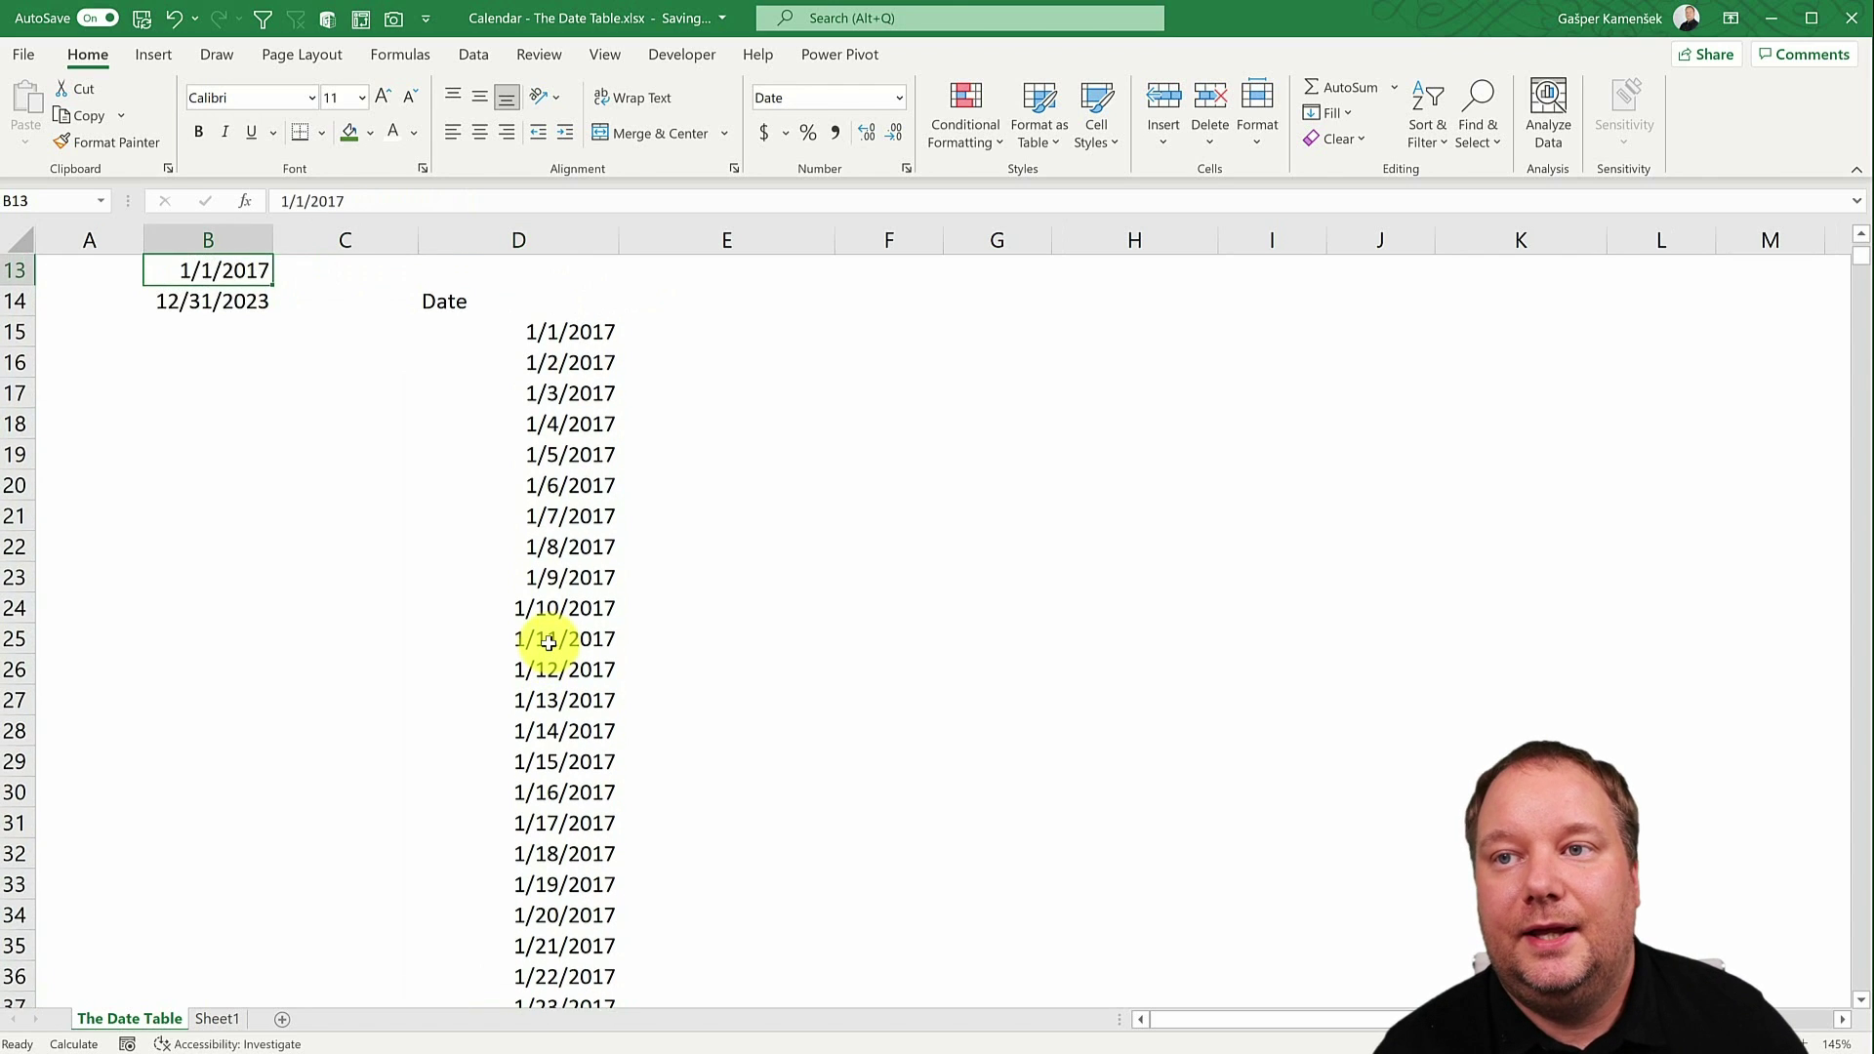
{"action": "key", "text": "Down"}
{"action": "key", "text": "Down"}
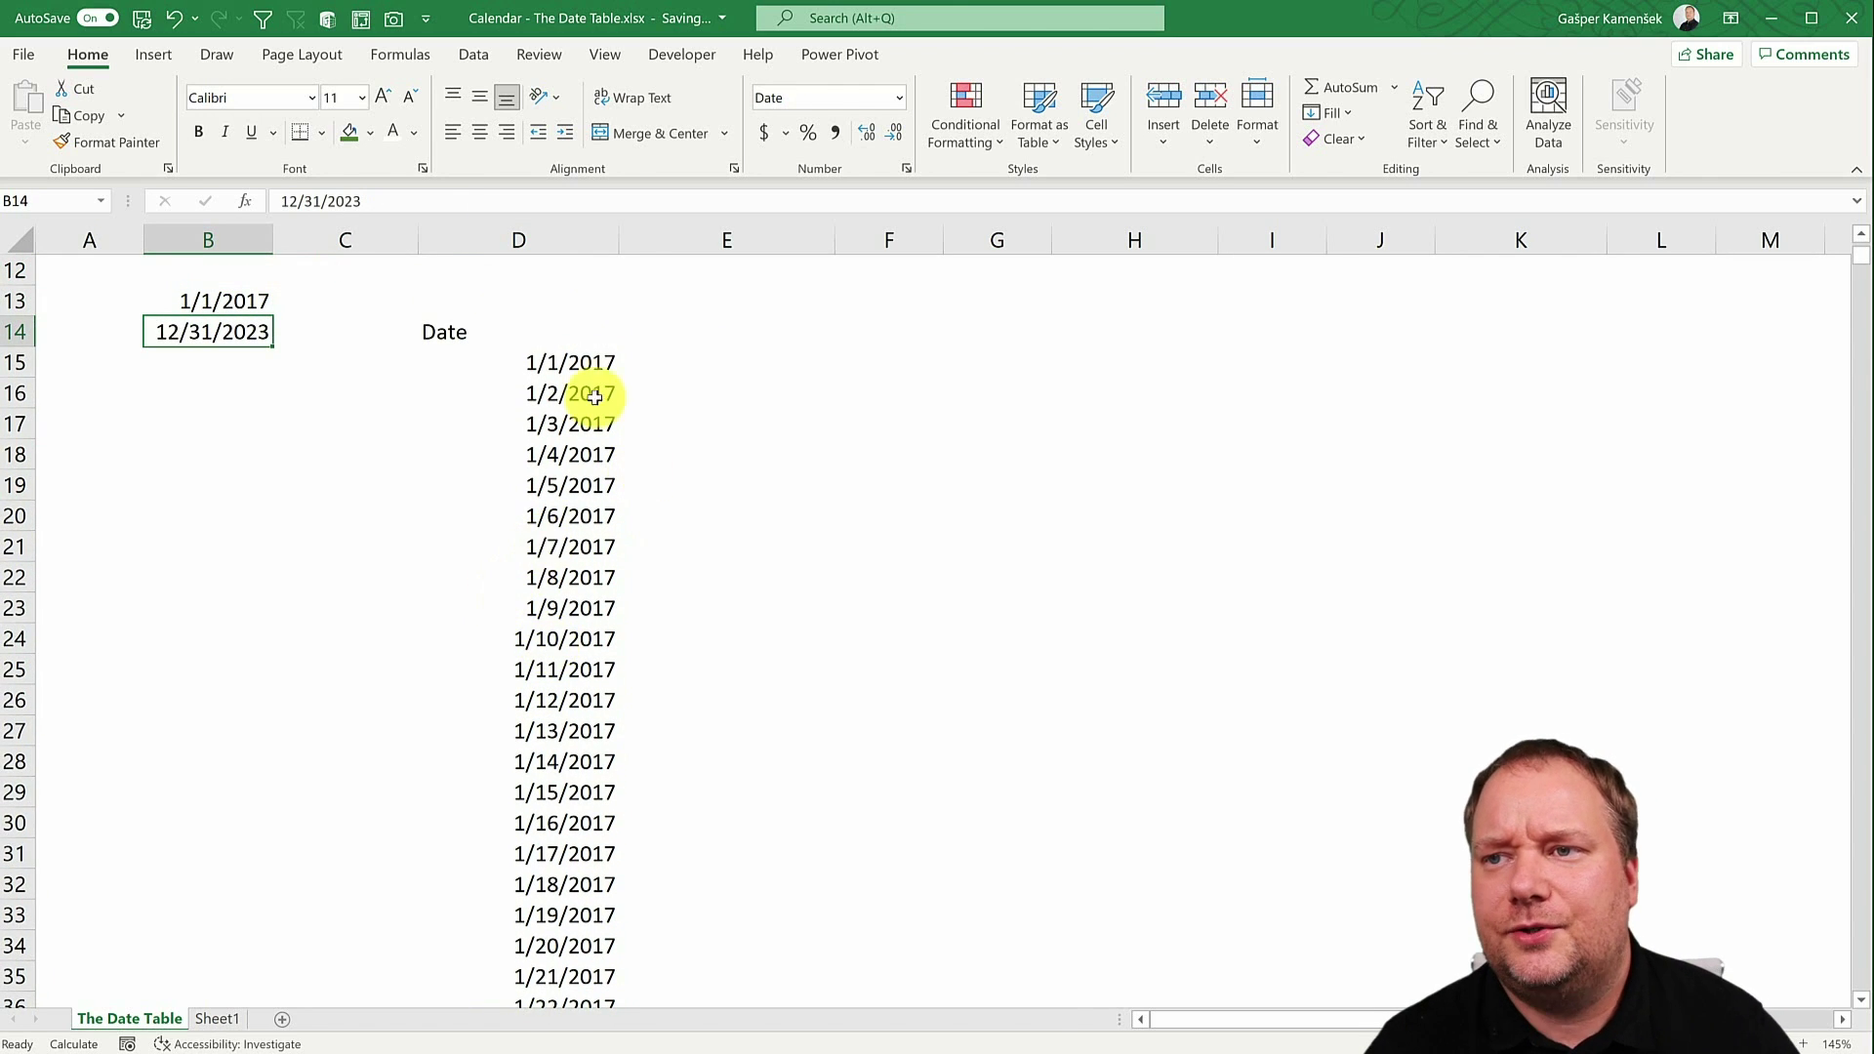
{"action": "left_click", "coordinate": [588, 357]}
{"action": "left_click", "coordinate": [232, 328]}
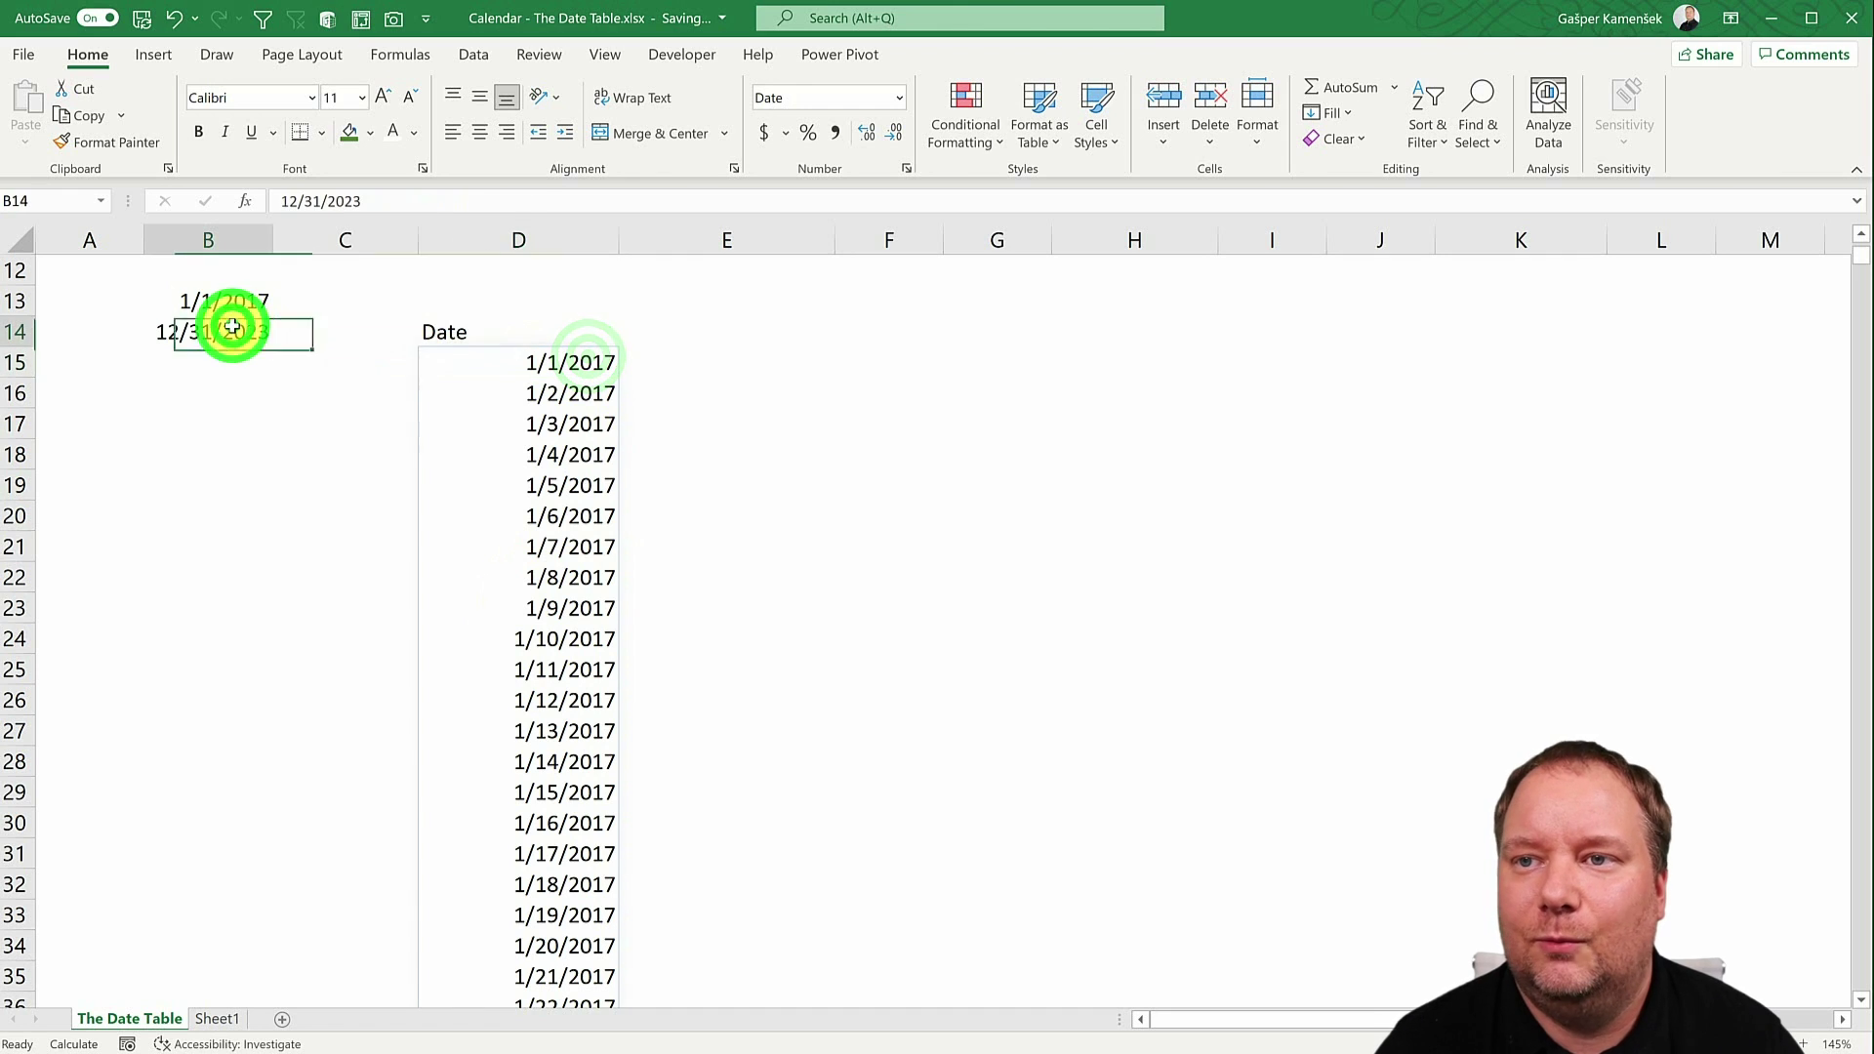
Change B14 back to 12/31/2022 and check where the spilled date list ends.
{"action": "left_click", "coordinate": [388, 204]}
{"action": "key", "text": "BackSpace"}
{"action": "type", "text": "2"}
{"action": "key", "text": "Return"}
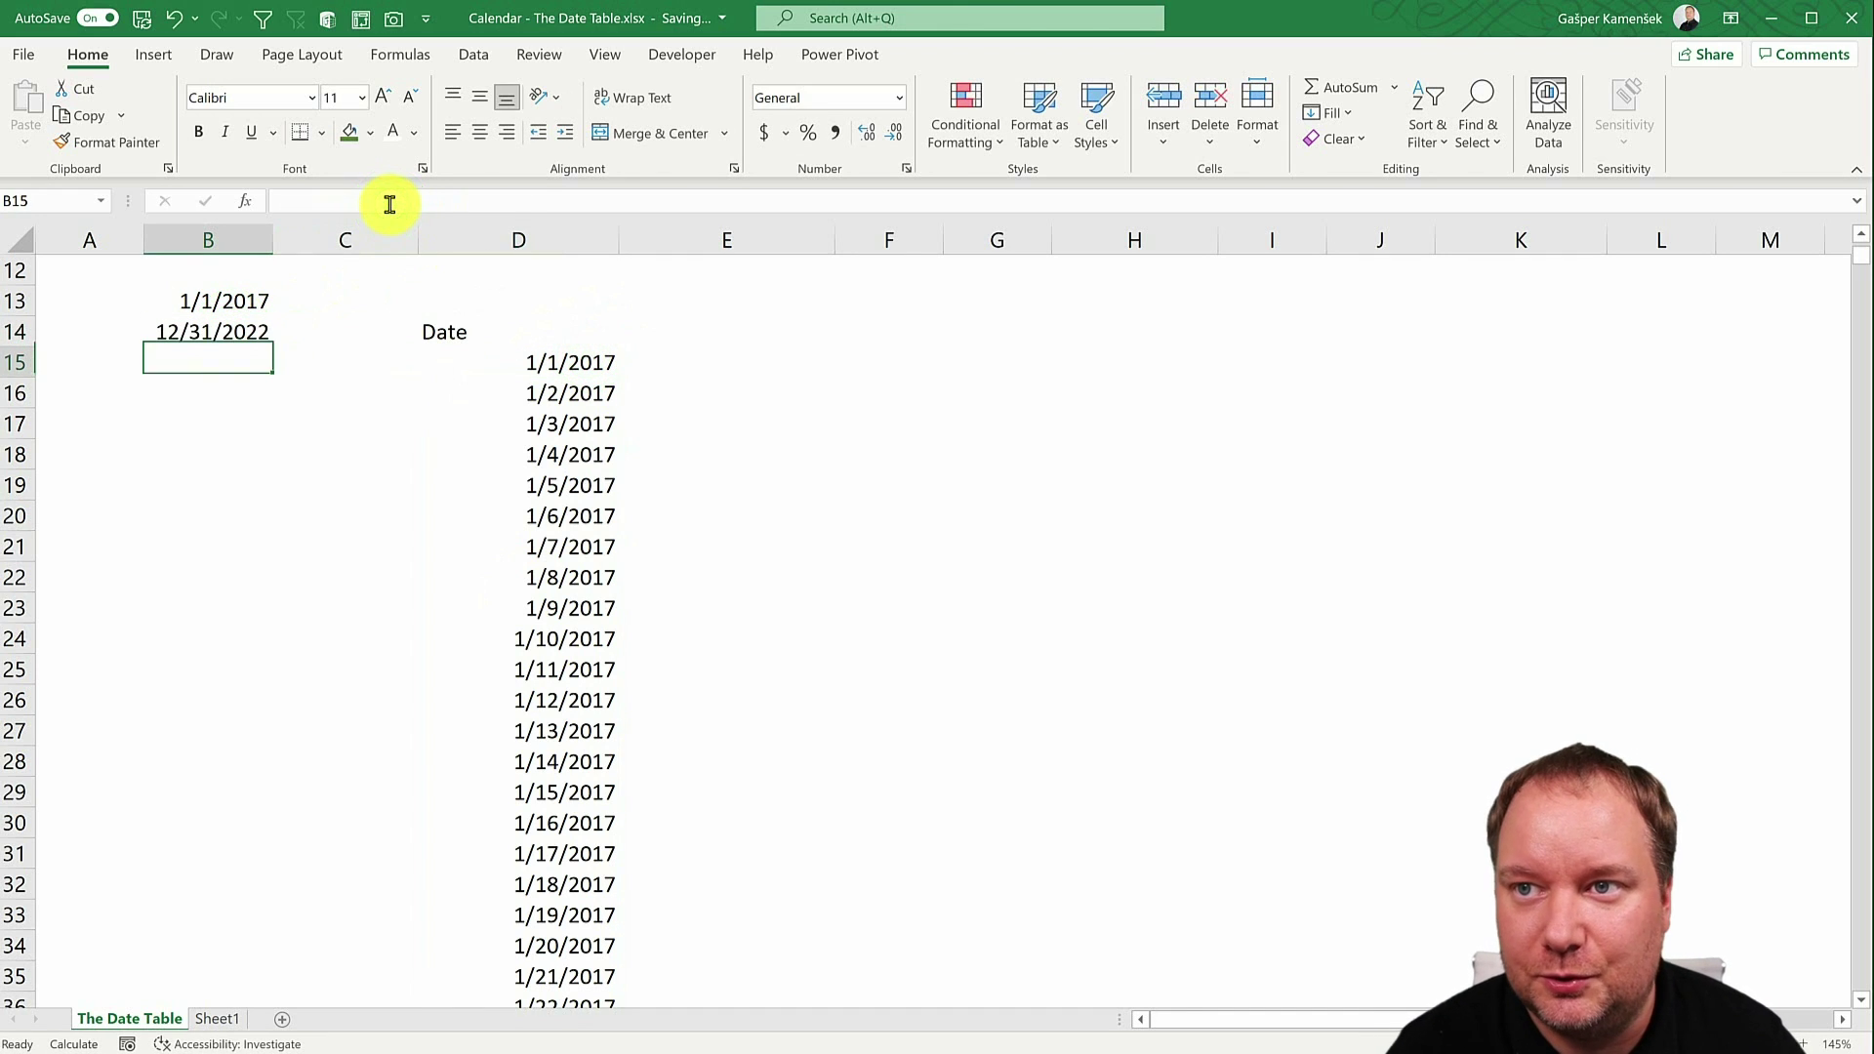
{"action": "left_click", "coordinate": [581, 365]}
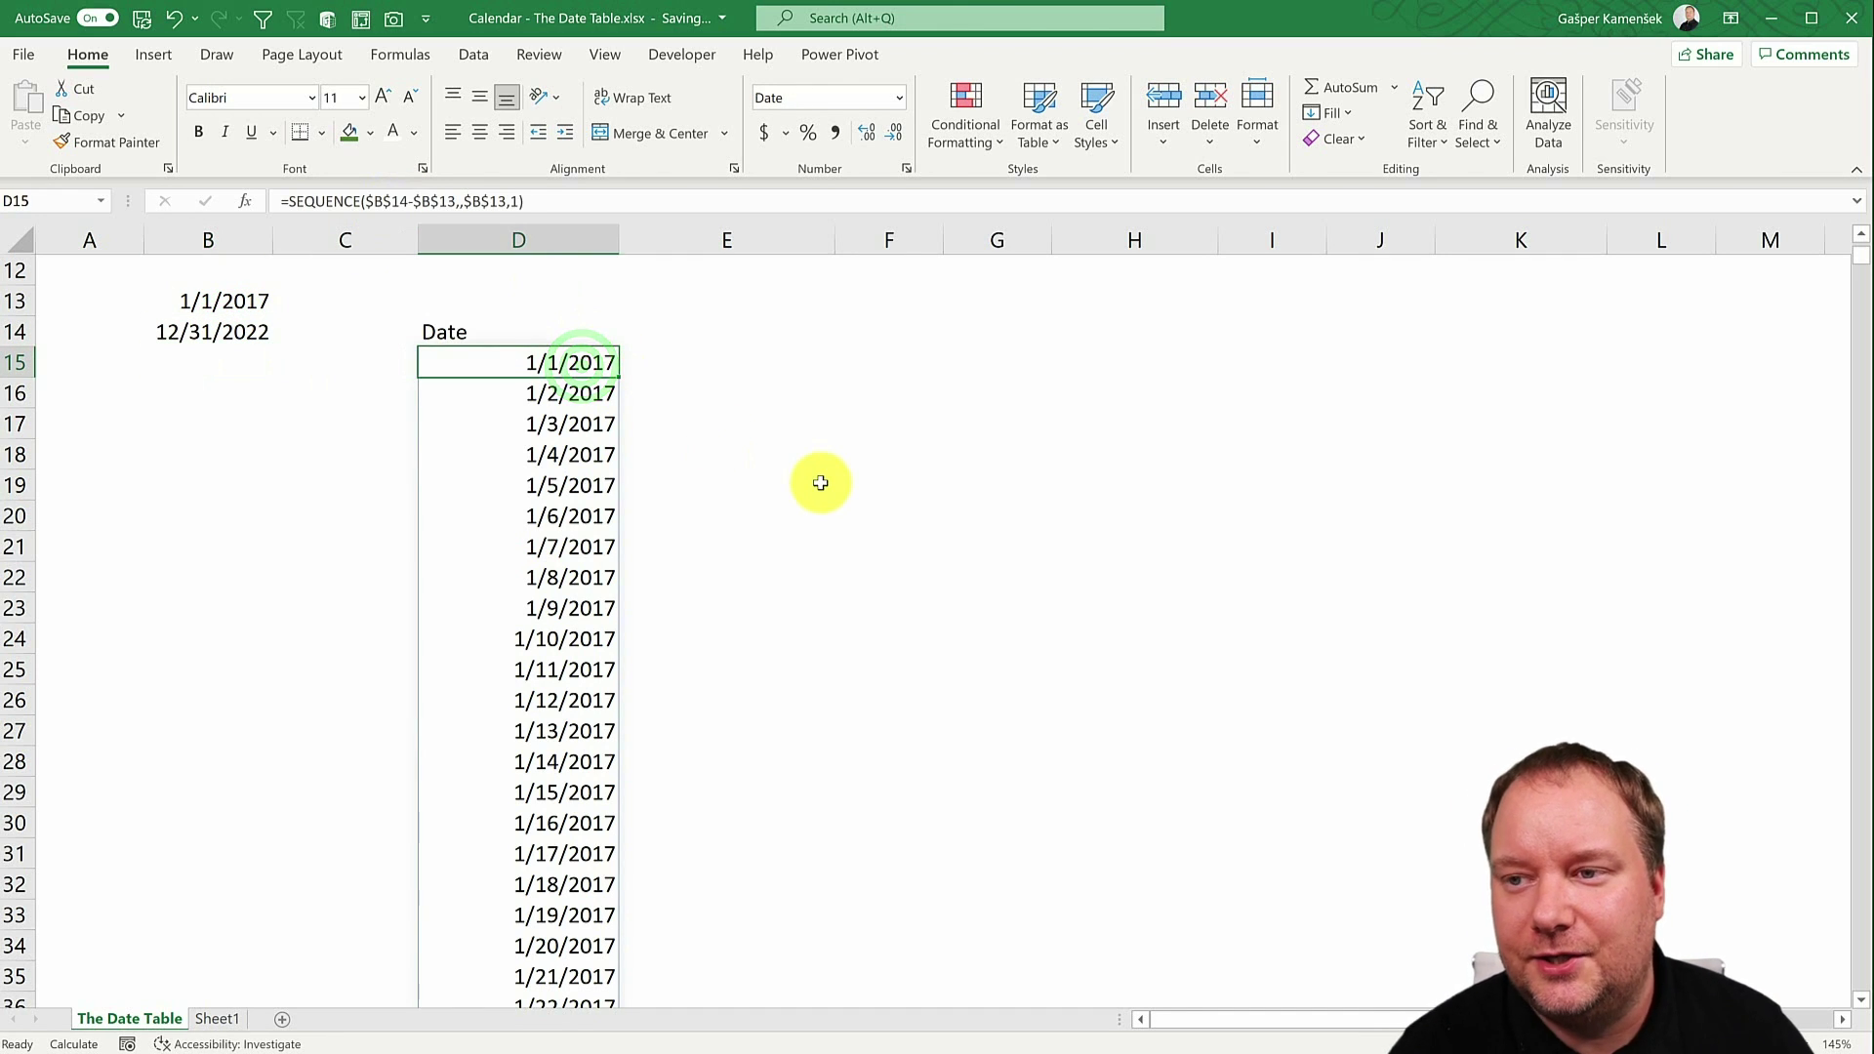
{"action": "key", "text": "ctrl+shift+Down"}
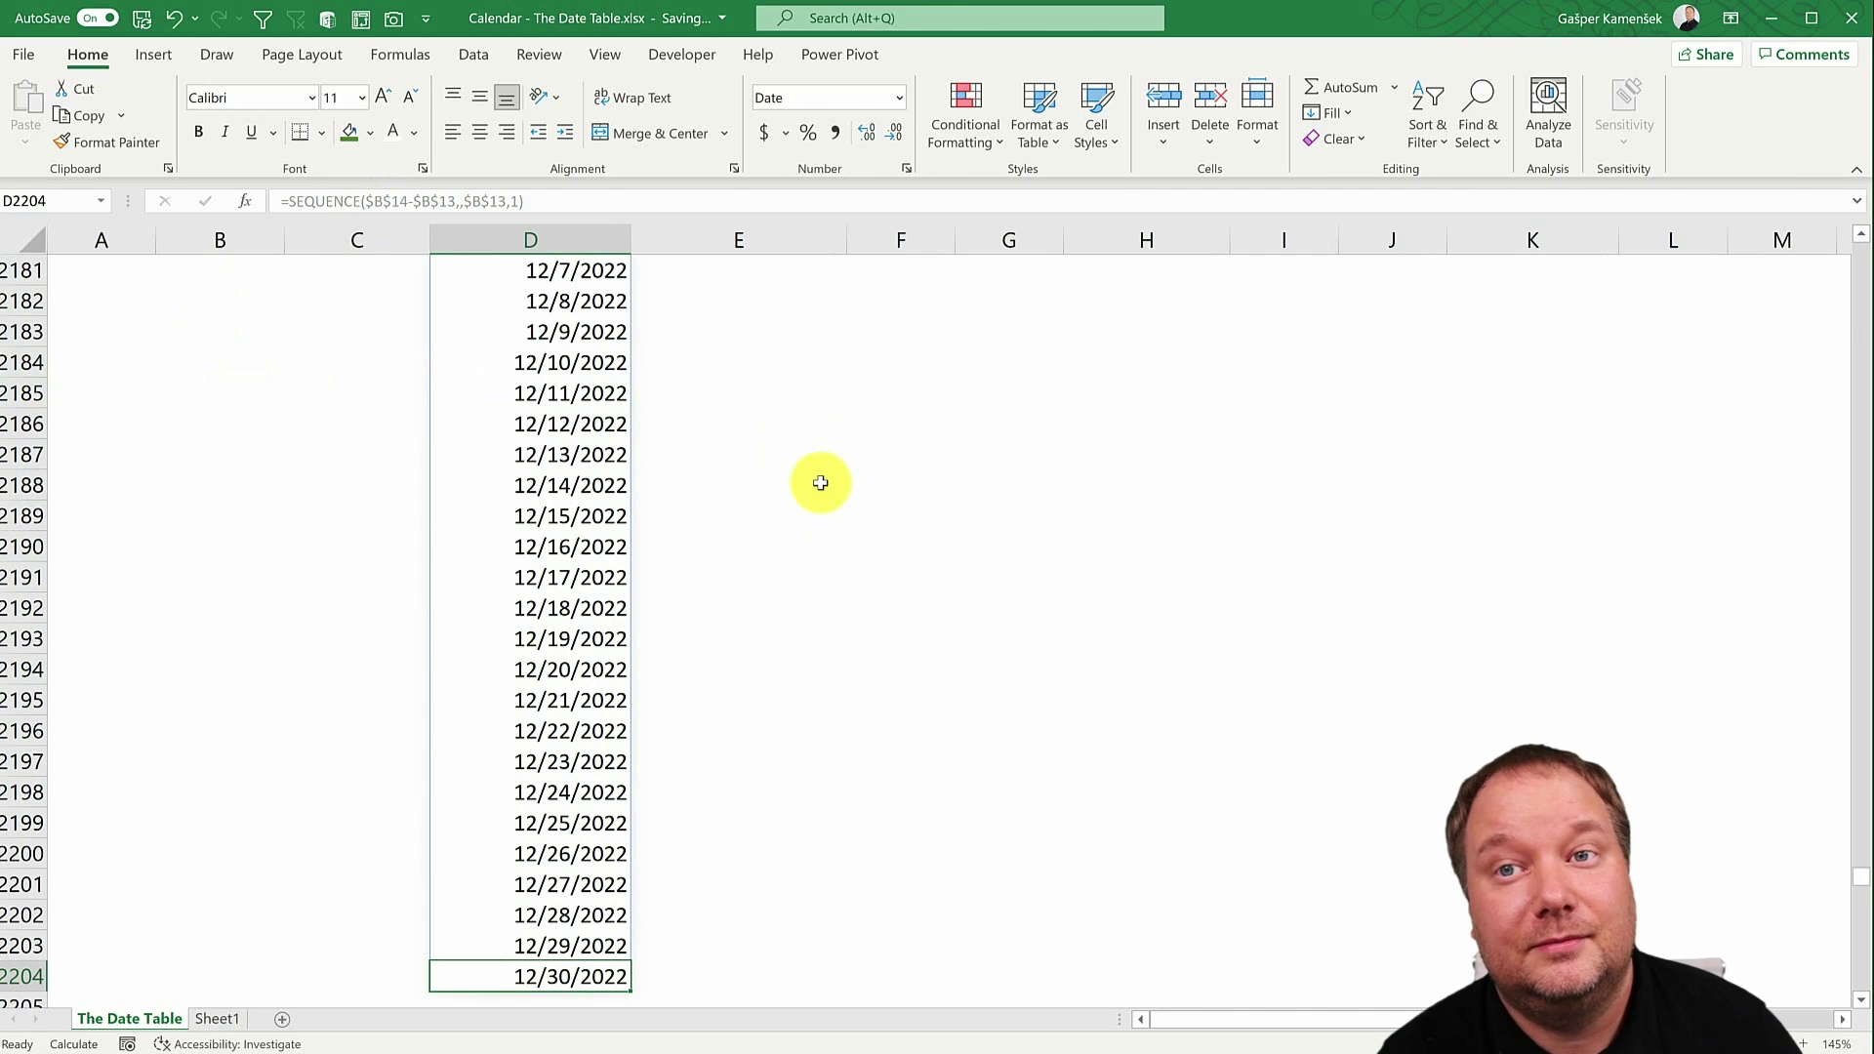
{"action": "key", "text": "ctrl+Up"}
{"action": "key", "text": "Down"}
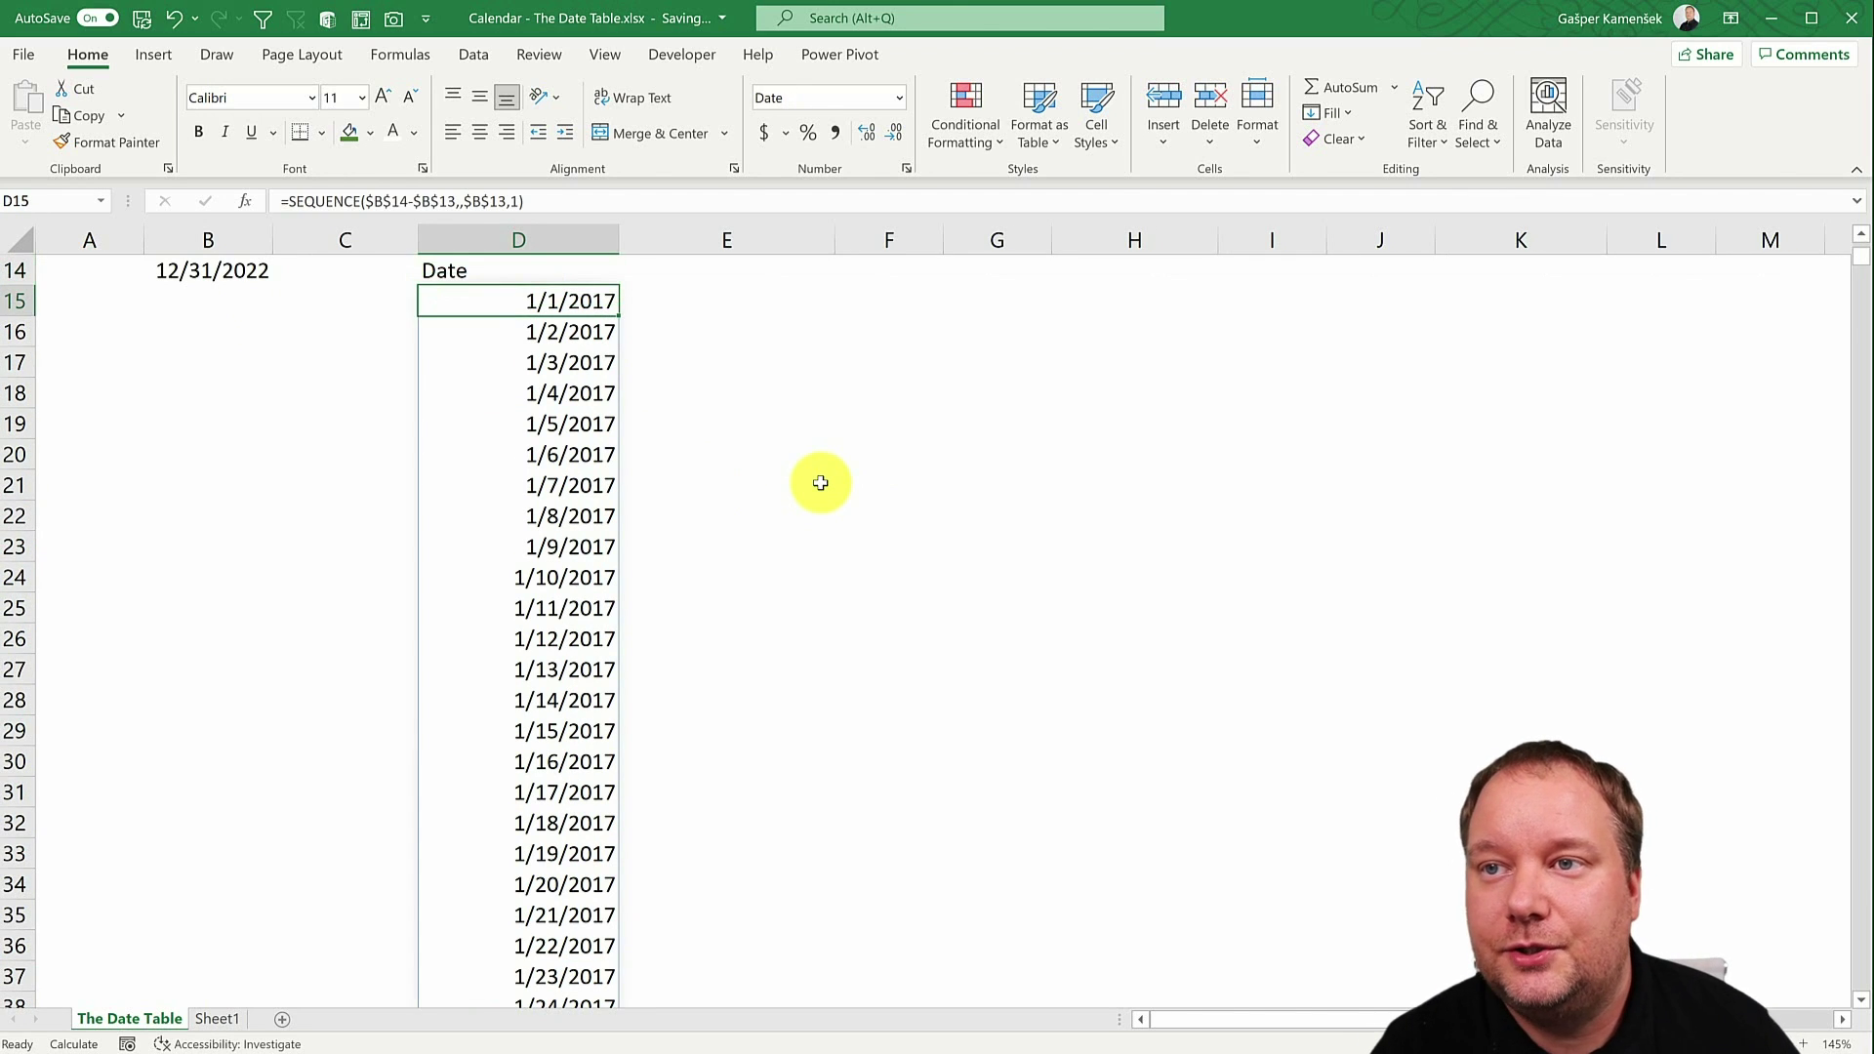
Correct D15 to =SEQUENCE($B$14-$B$13+1,,$B$13,1) and confirm the list ends on 12/31/2022.
{"action": "scroll", "coordinate": [468, 264], "scroll_direction": "up", "scroll_amount": 4}
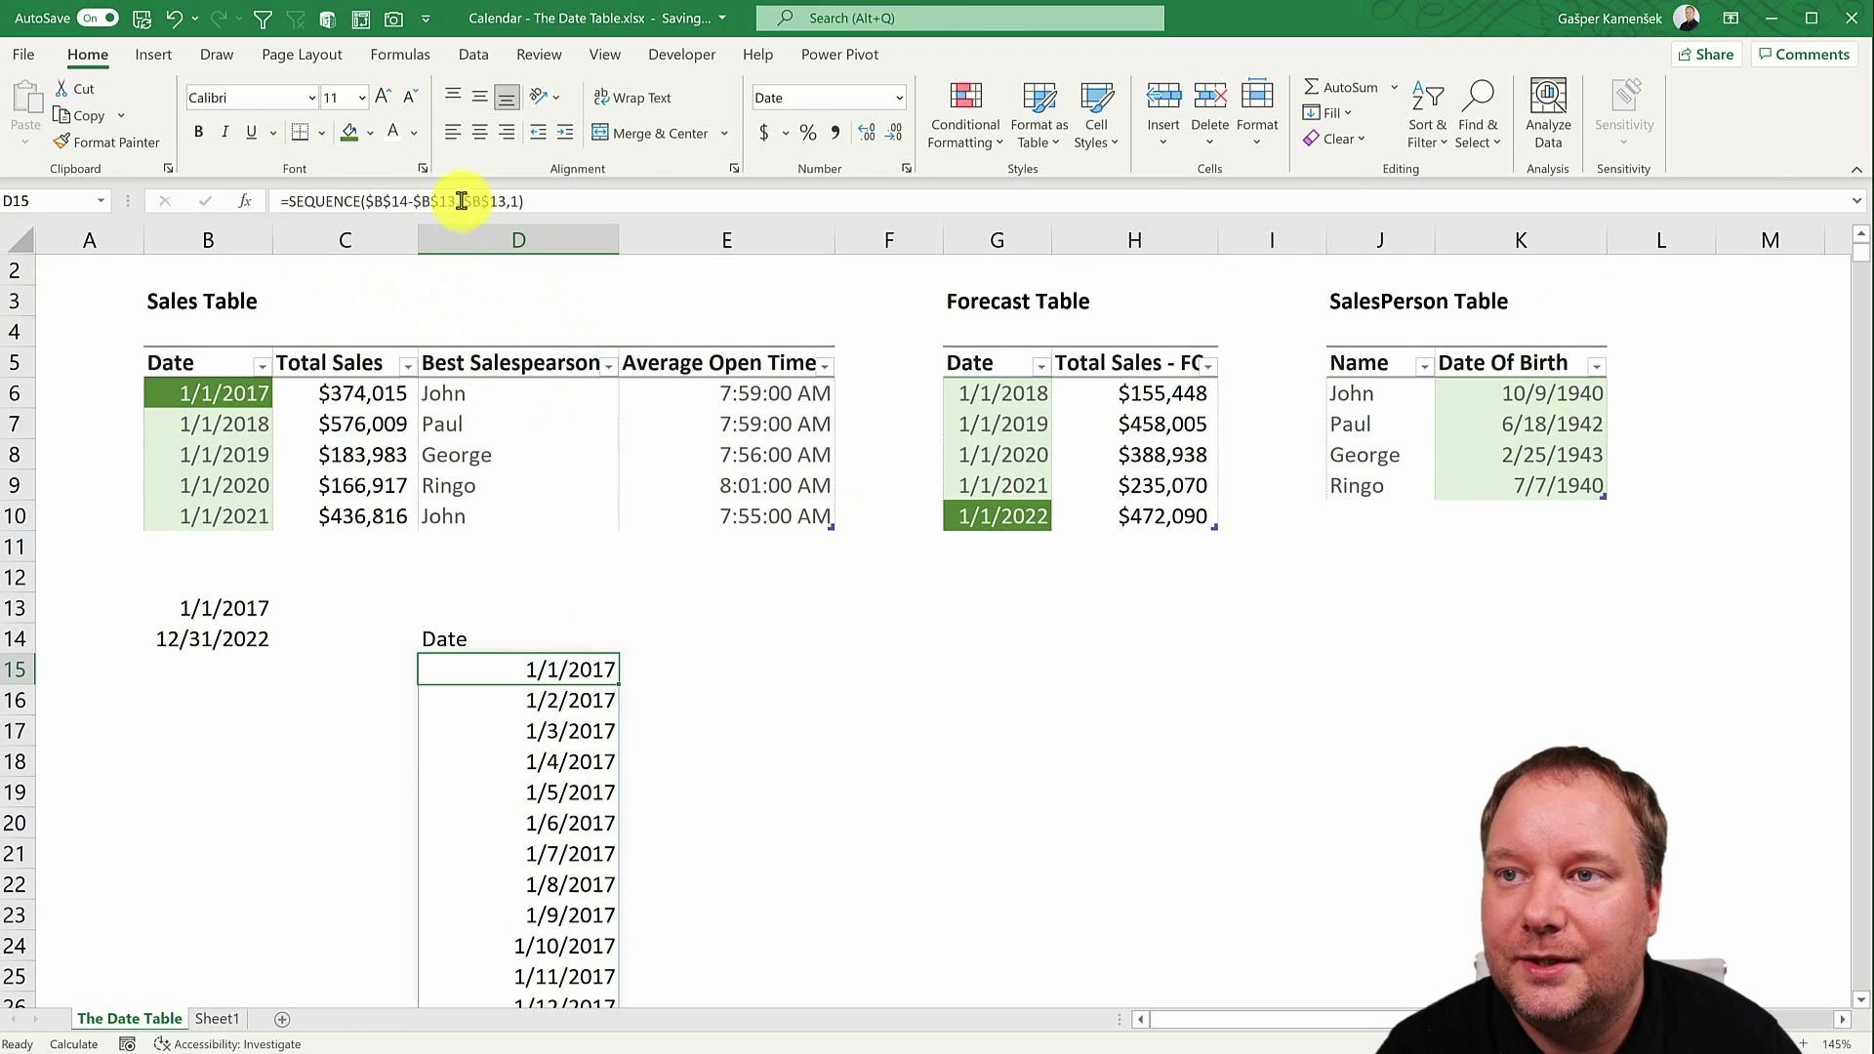
{"action": "left_click", "coordinate": [456, 200]}
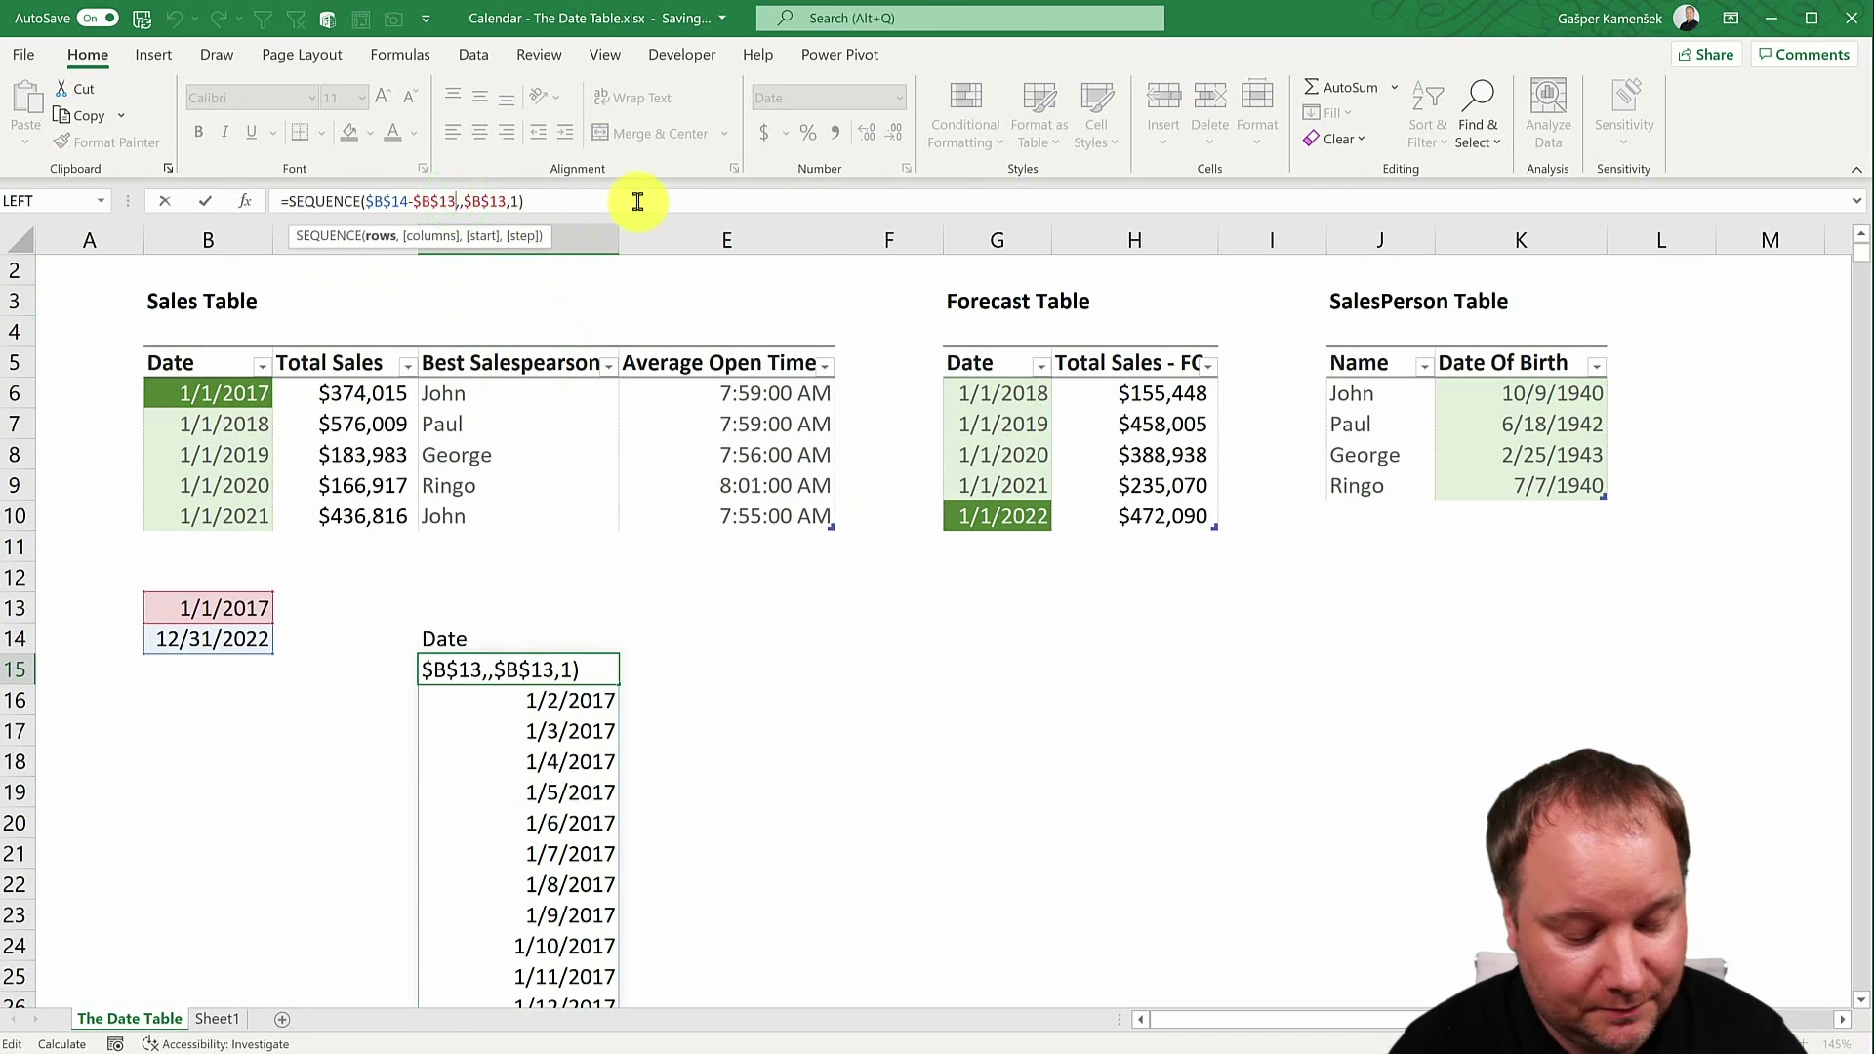
{"action": "type", "text": "+1"}
{"action": "key", "text": "Return"}
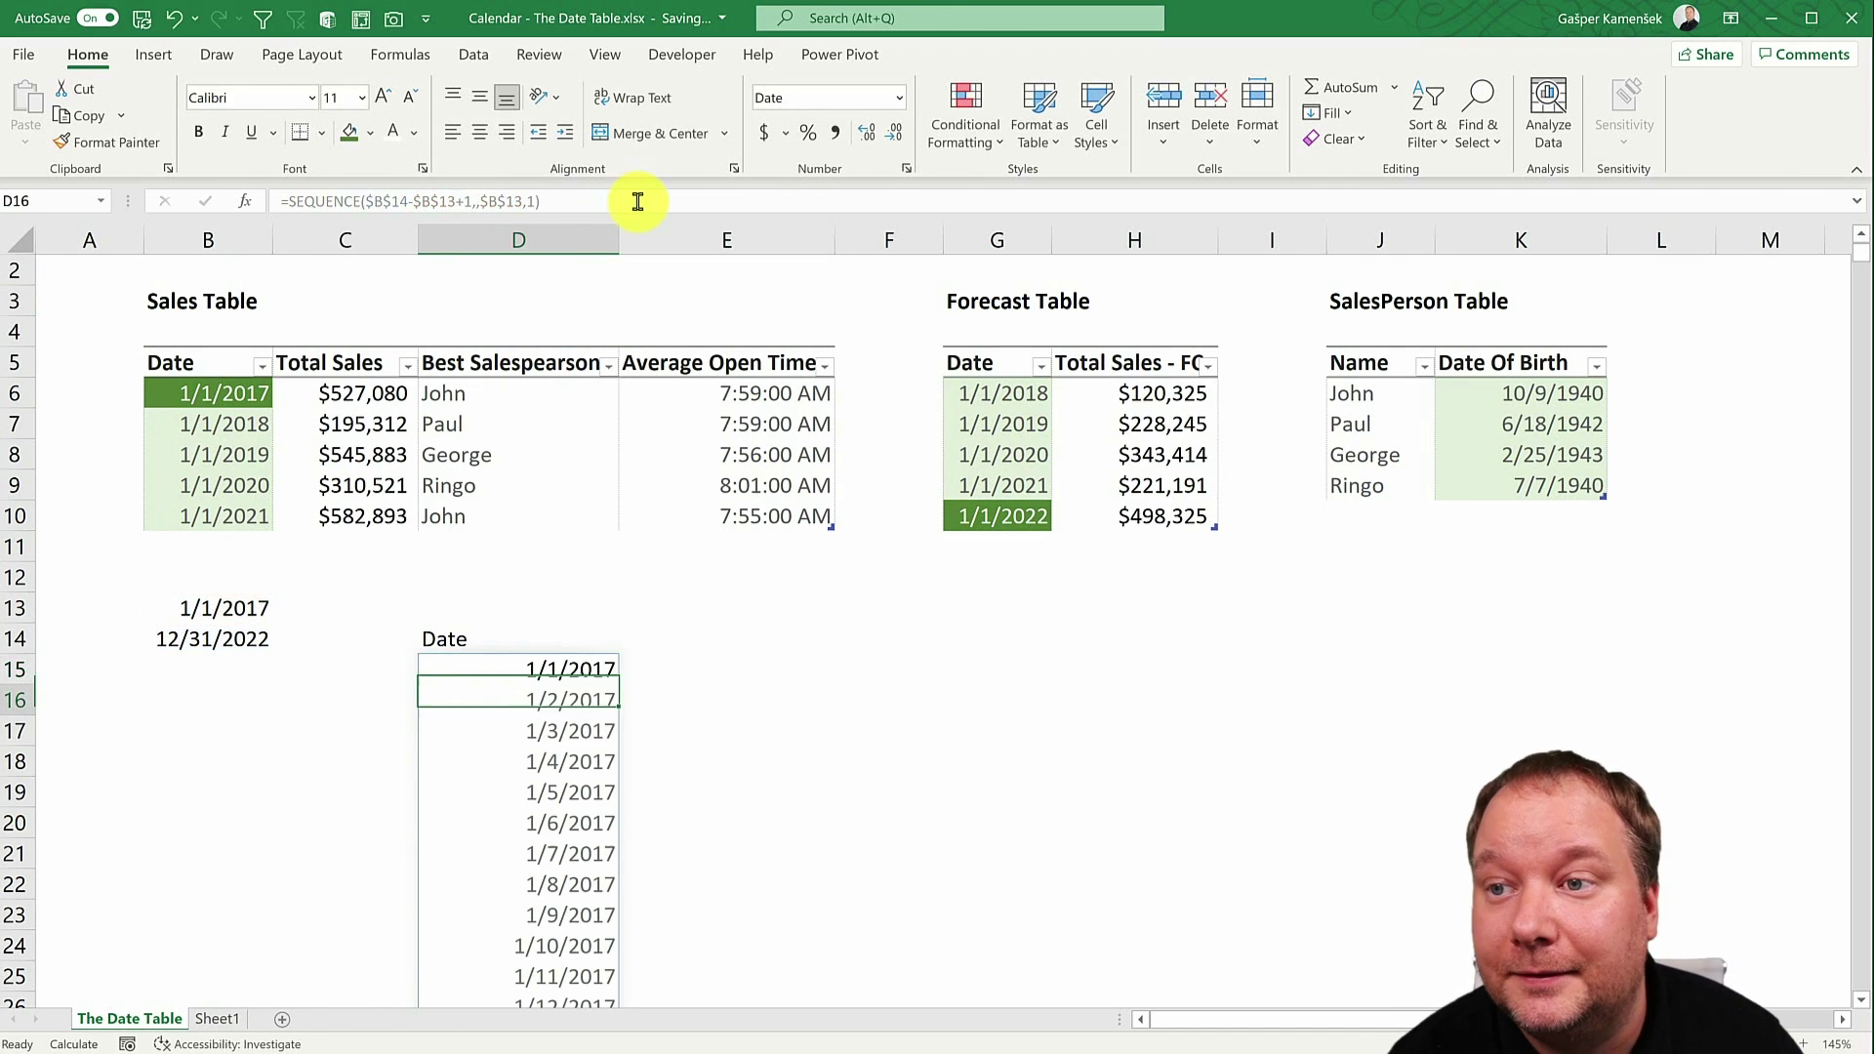
{"action": "key", "text": "Up"}
{"action": "key", "text": "ctrl+Down"}
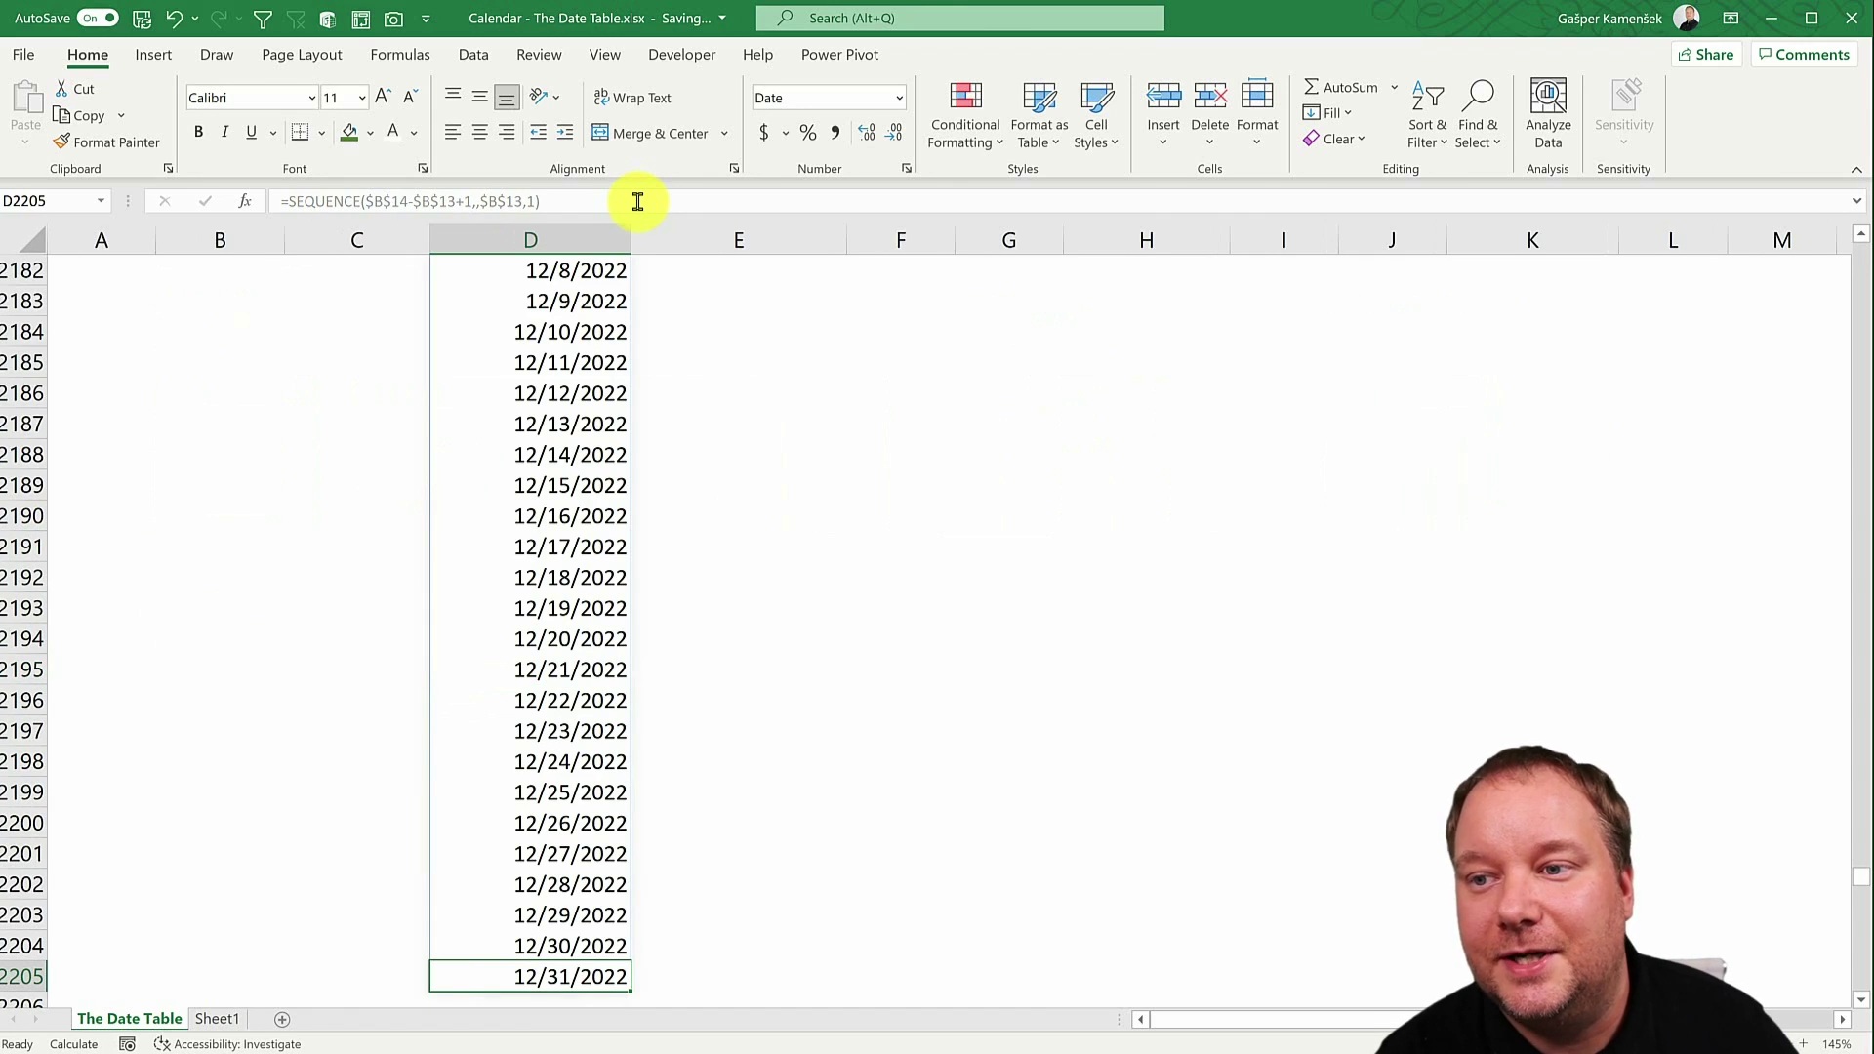
{"action": "key", "text": "ctrl+Up"}
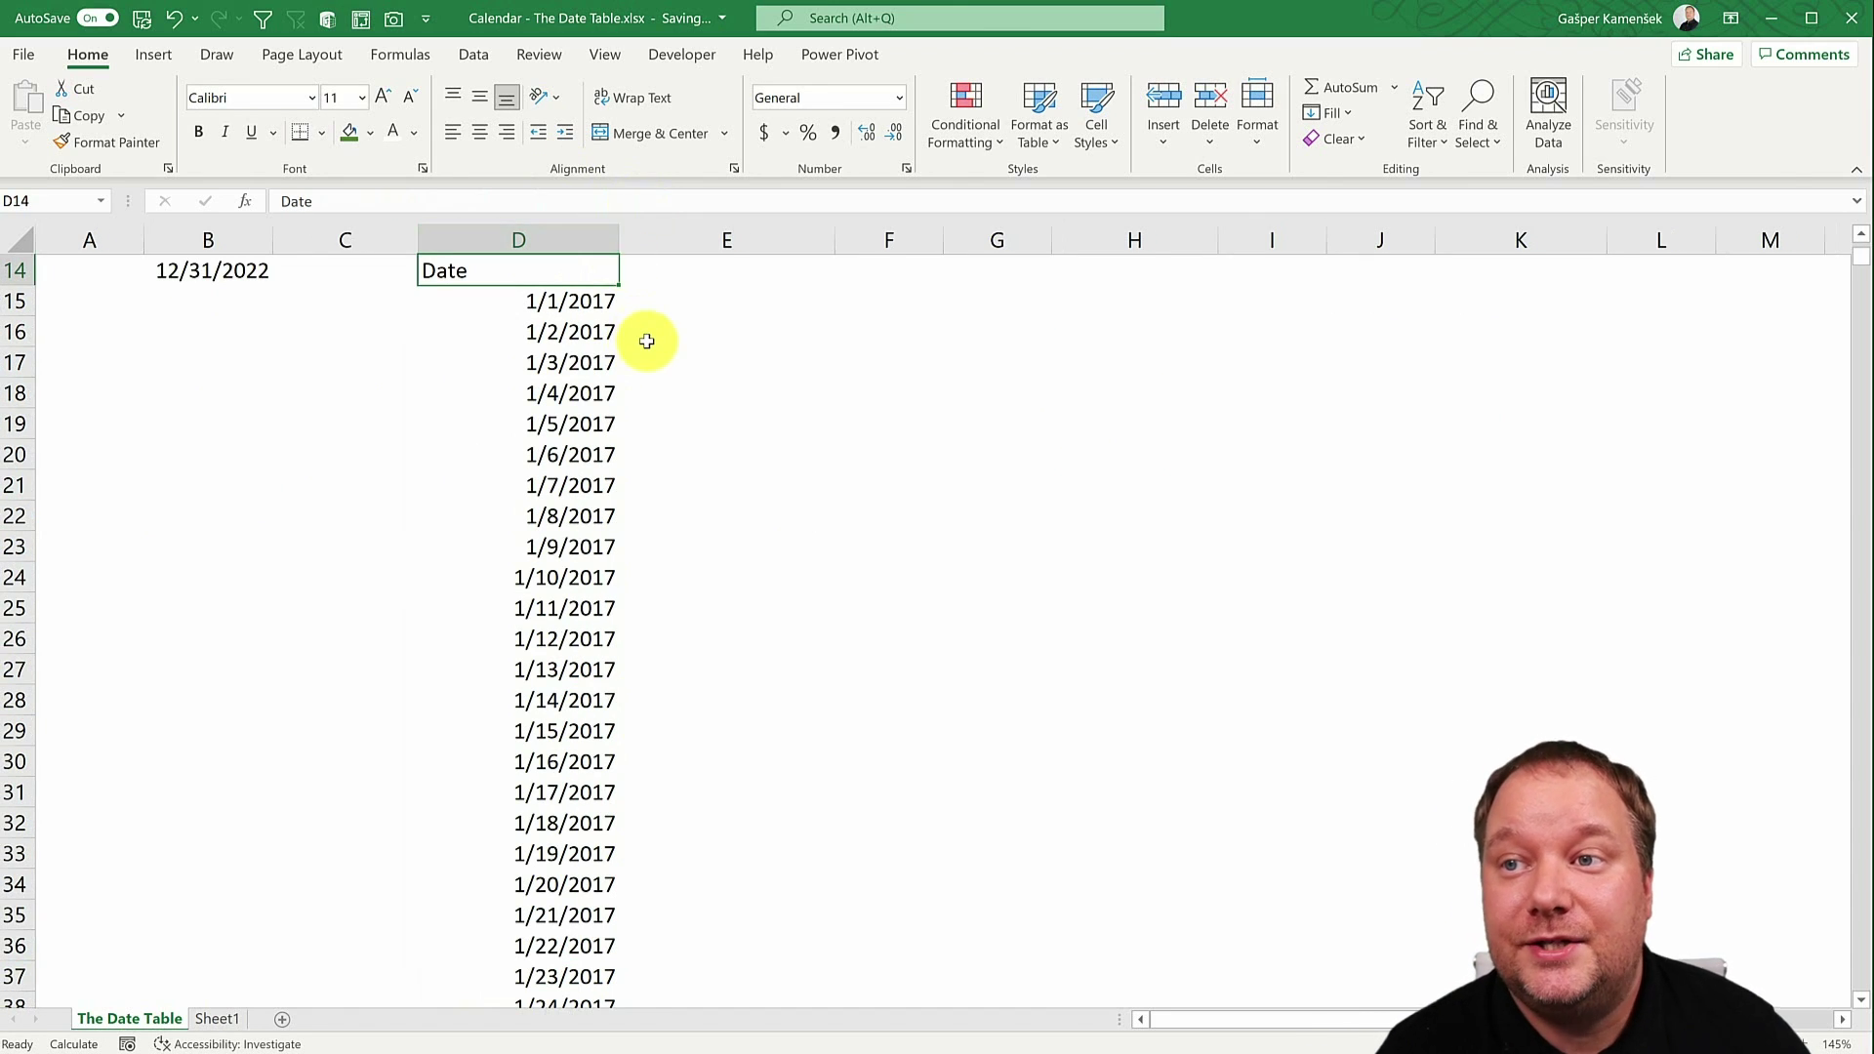
{"action": "scroll", "coordinate": [647, 341], "scroll_direction": "up", "scroll_amount": 5}
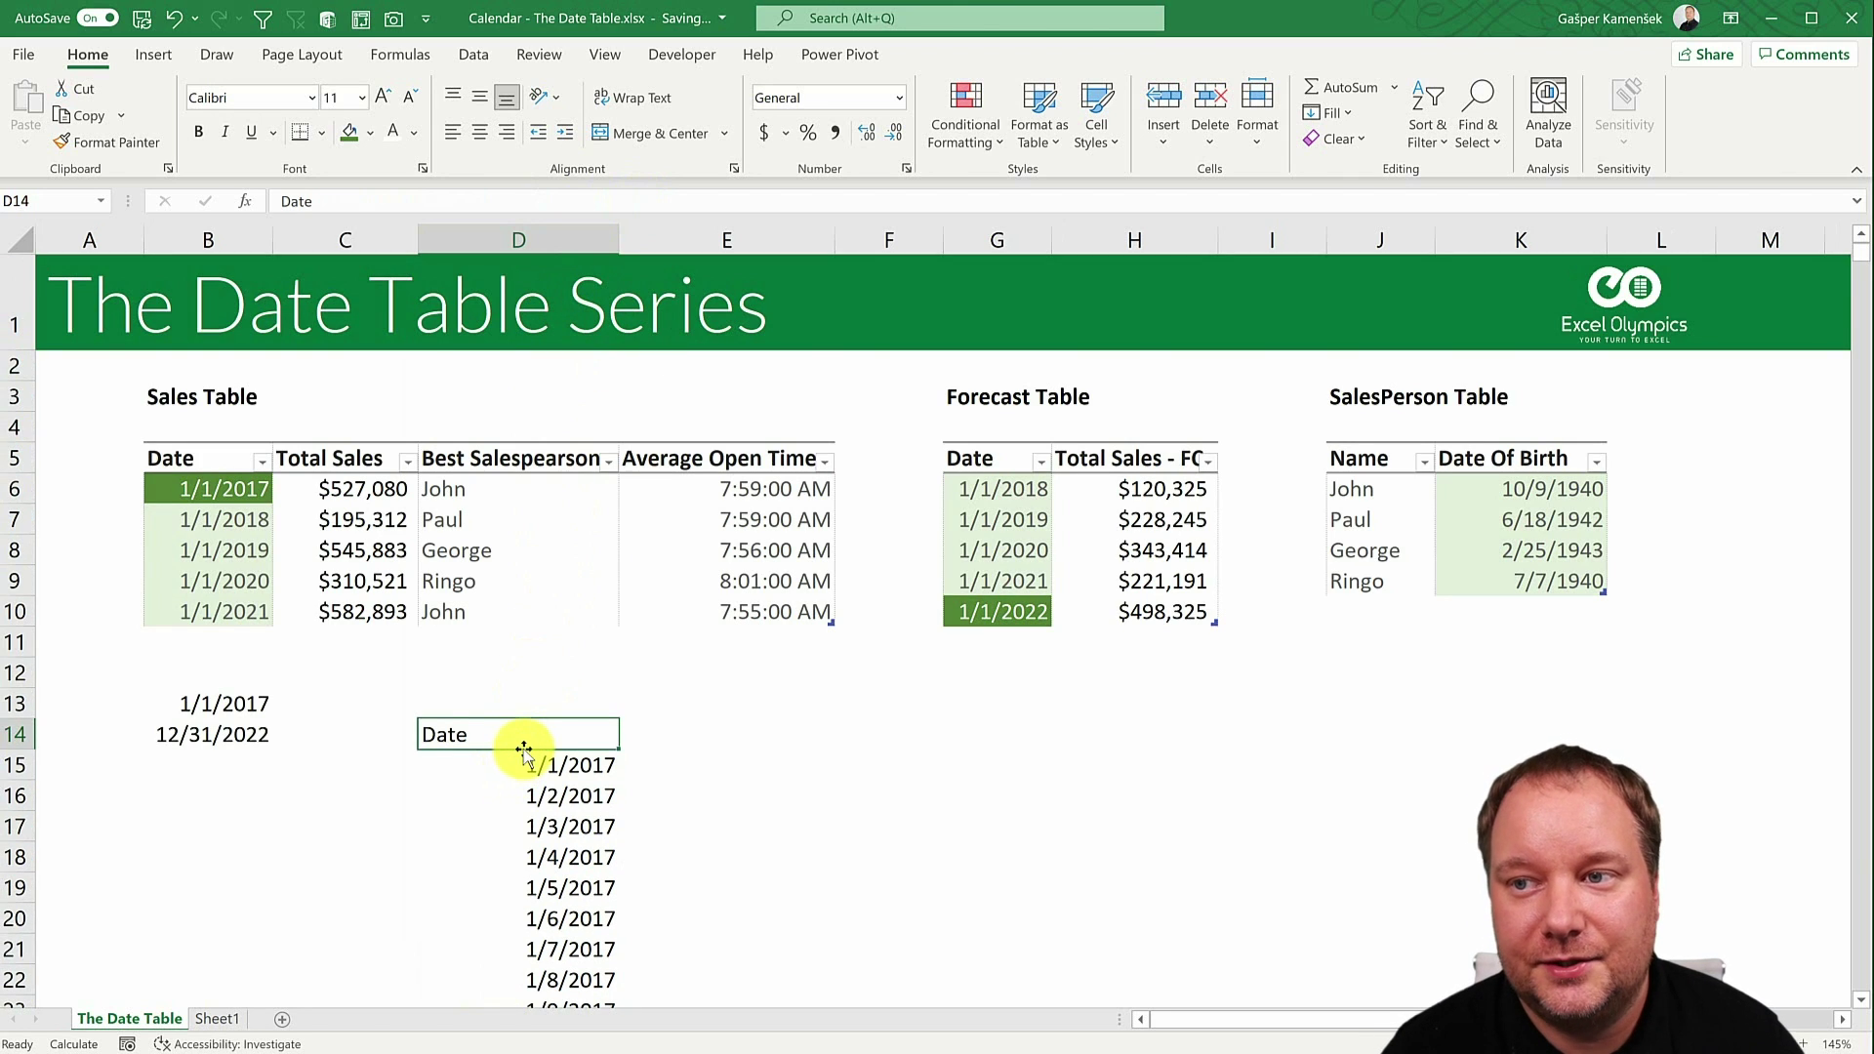
Add a Year header in E14 and spill =YEAR(D15#) below it, checking it reaches 2022.
{"action": "left_click", "coordinate": [669, 736]}
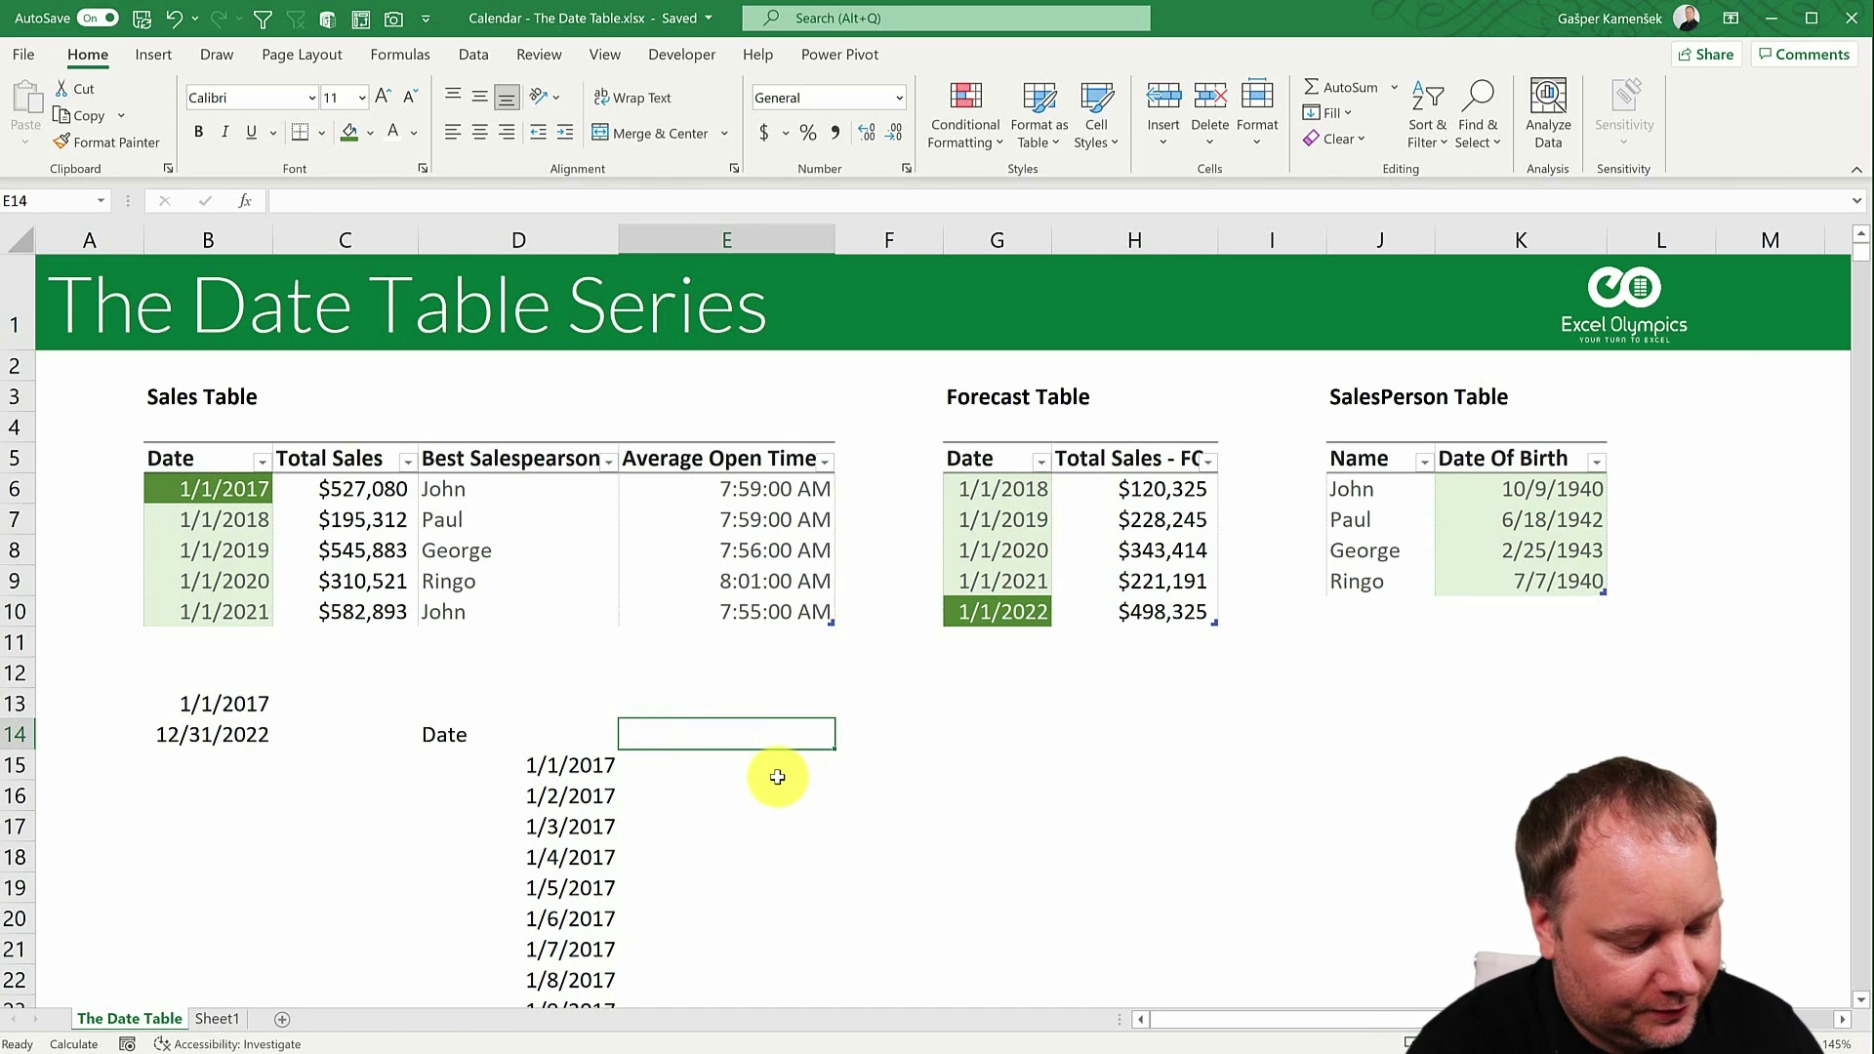
{"action": "type", "text": "Year"}
{"action": "key", "text": "Return"}
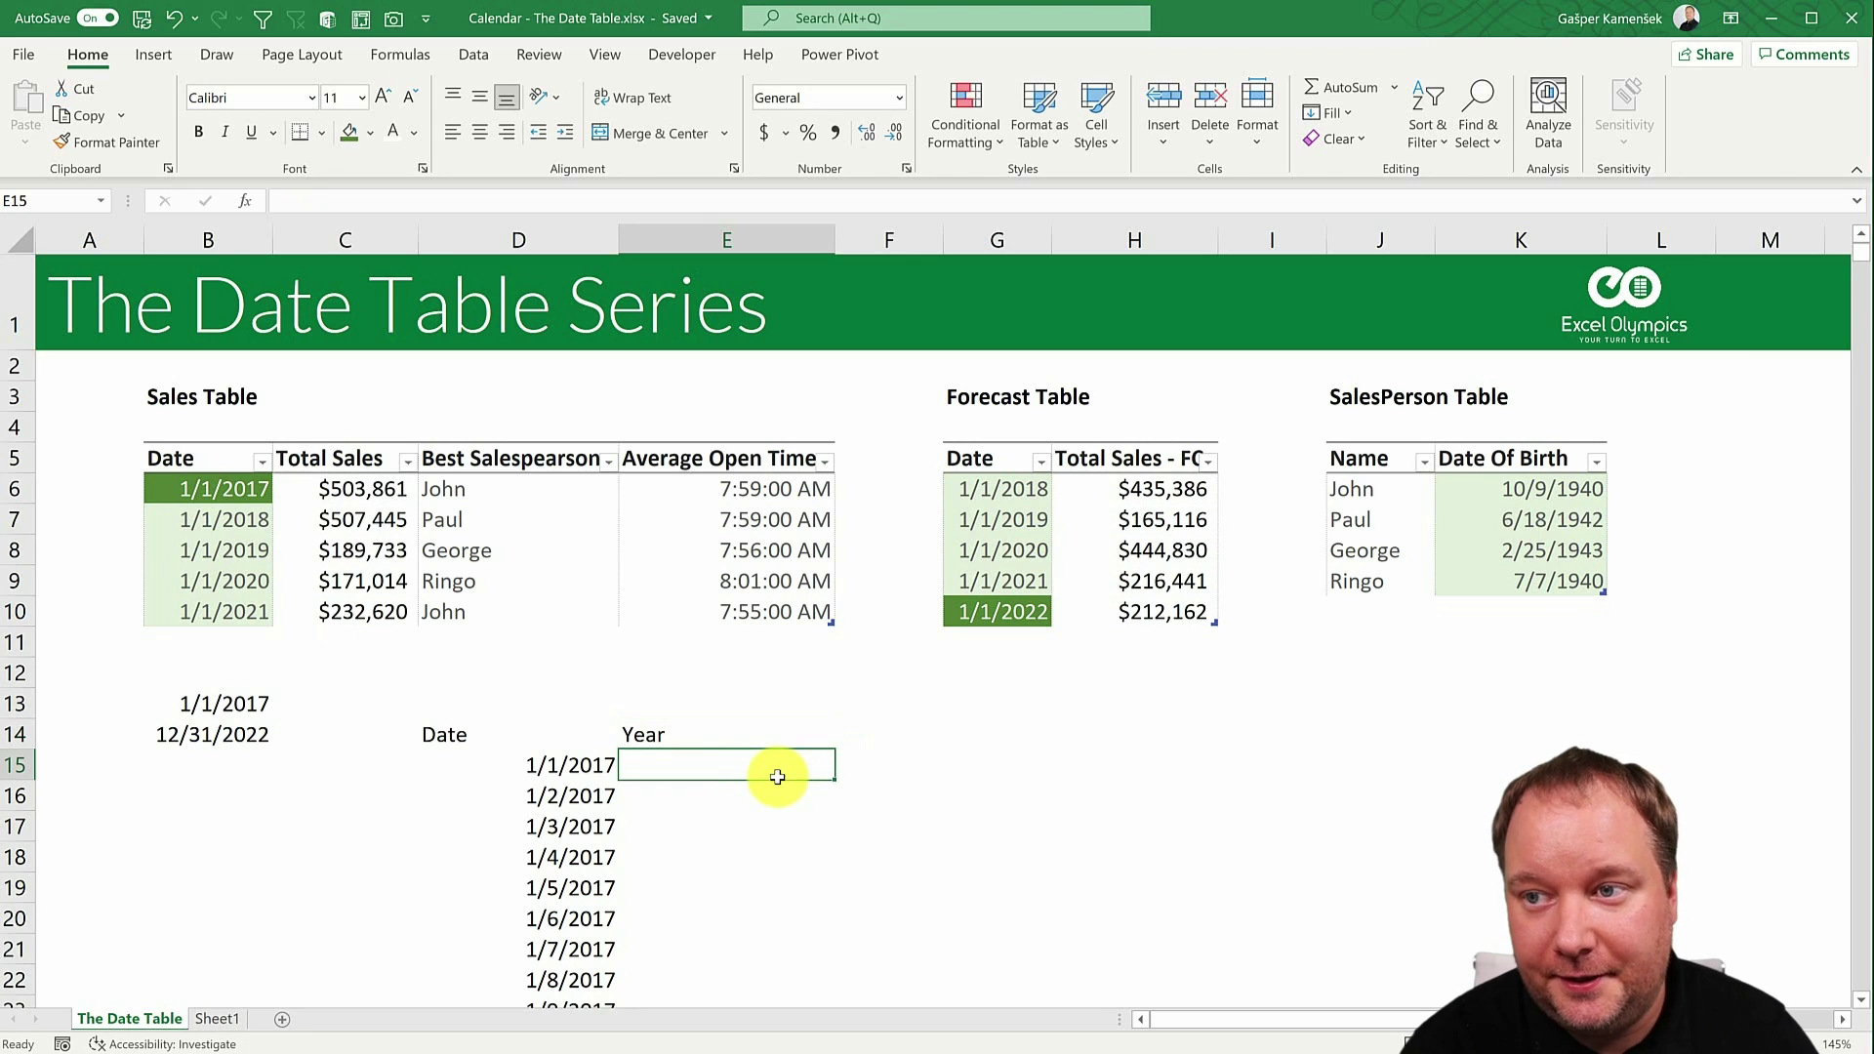
{"action": "type", "text": "=year("}
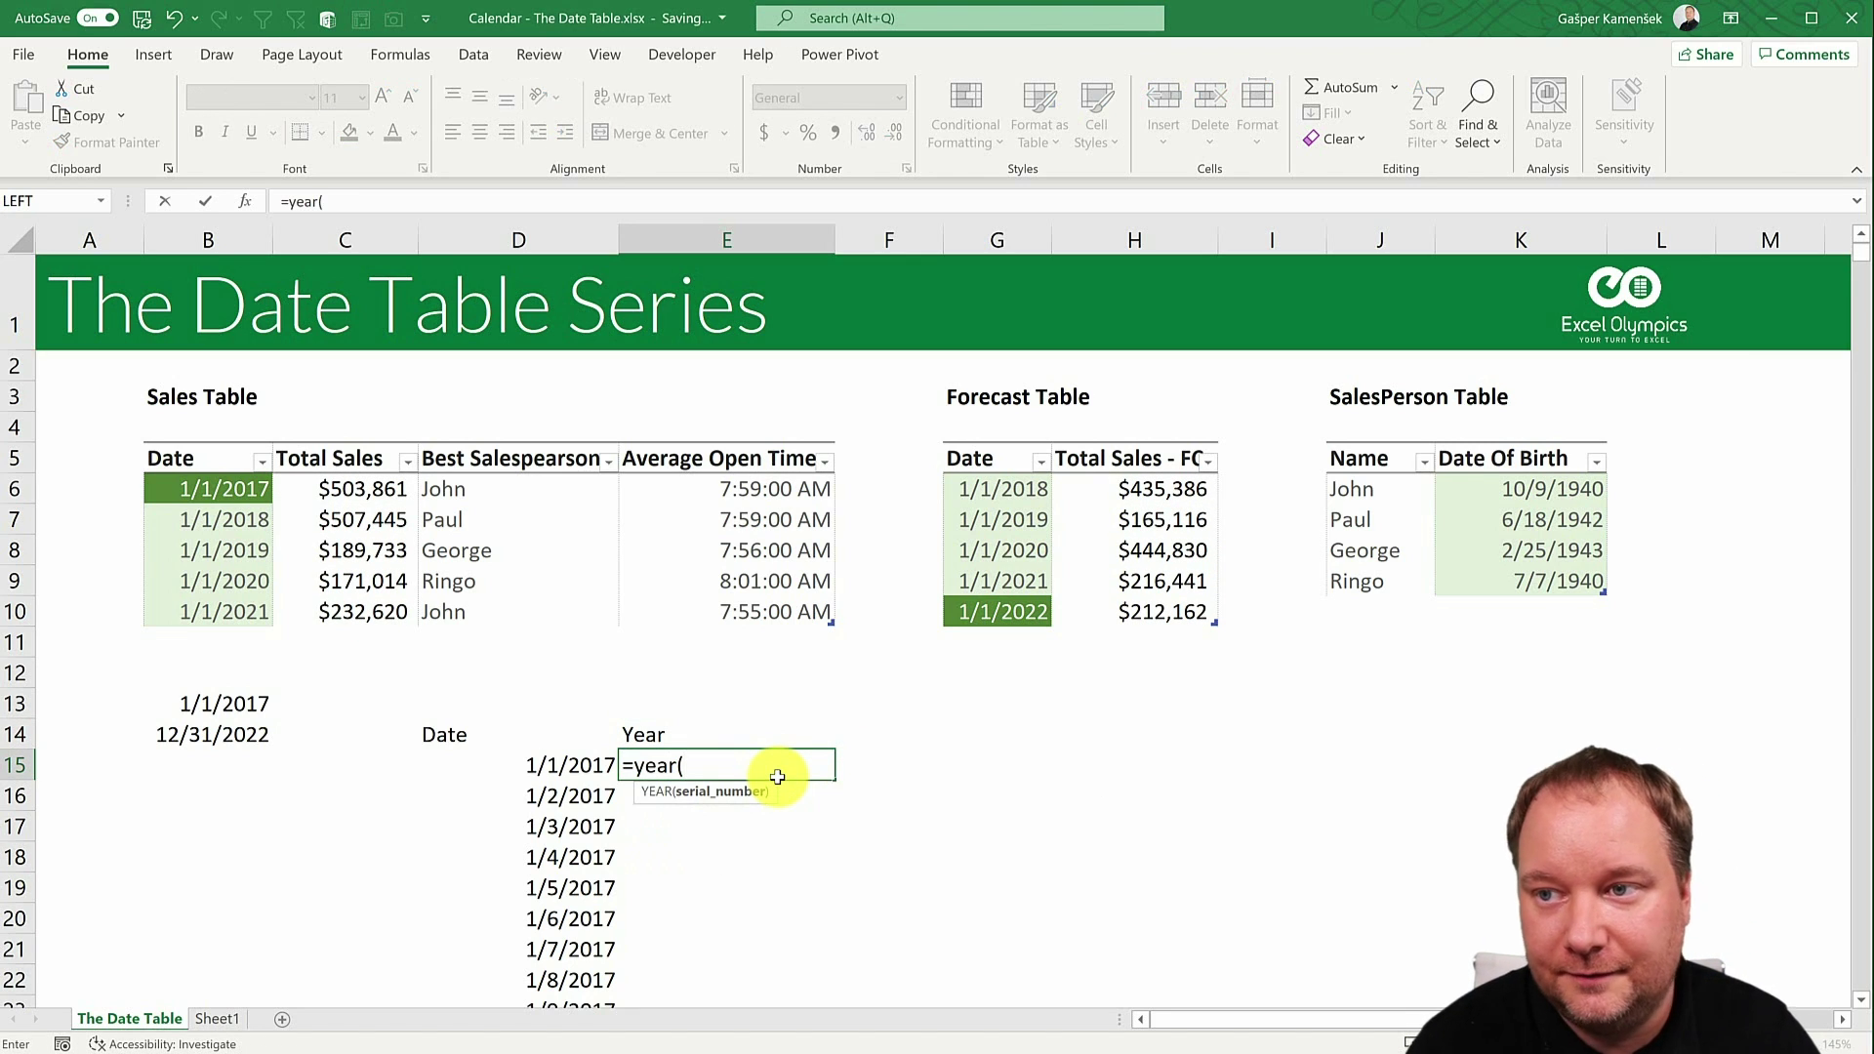
{"action": "key", "text": "Left"}
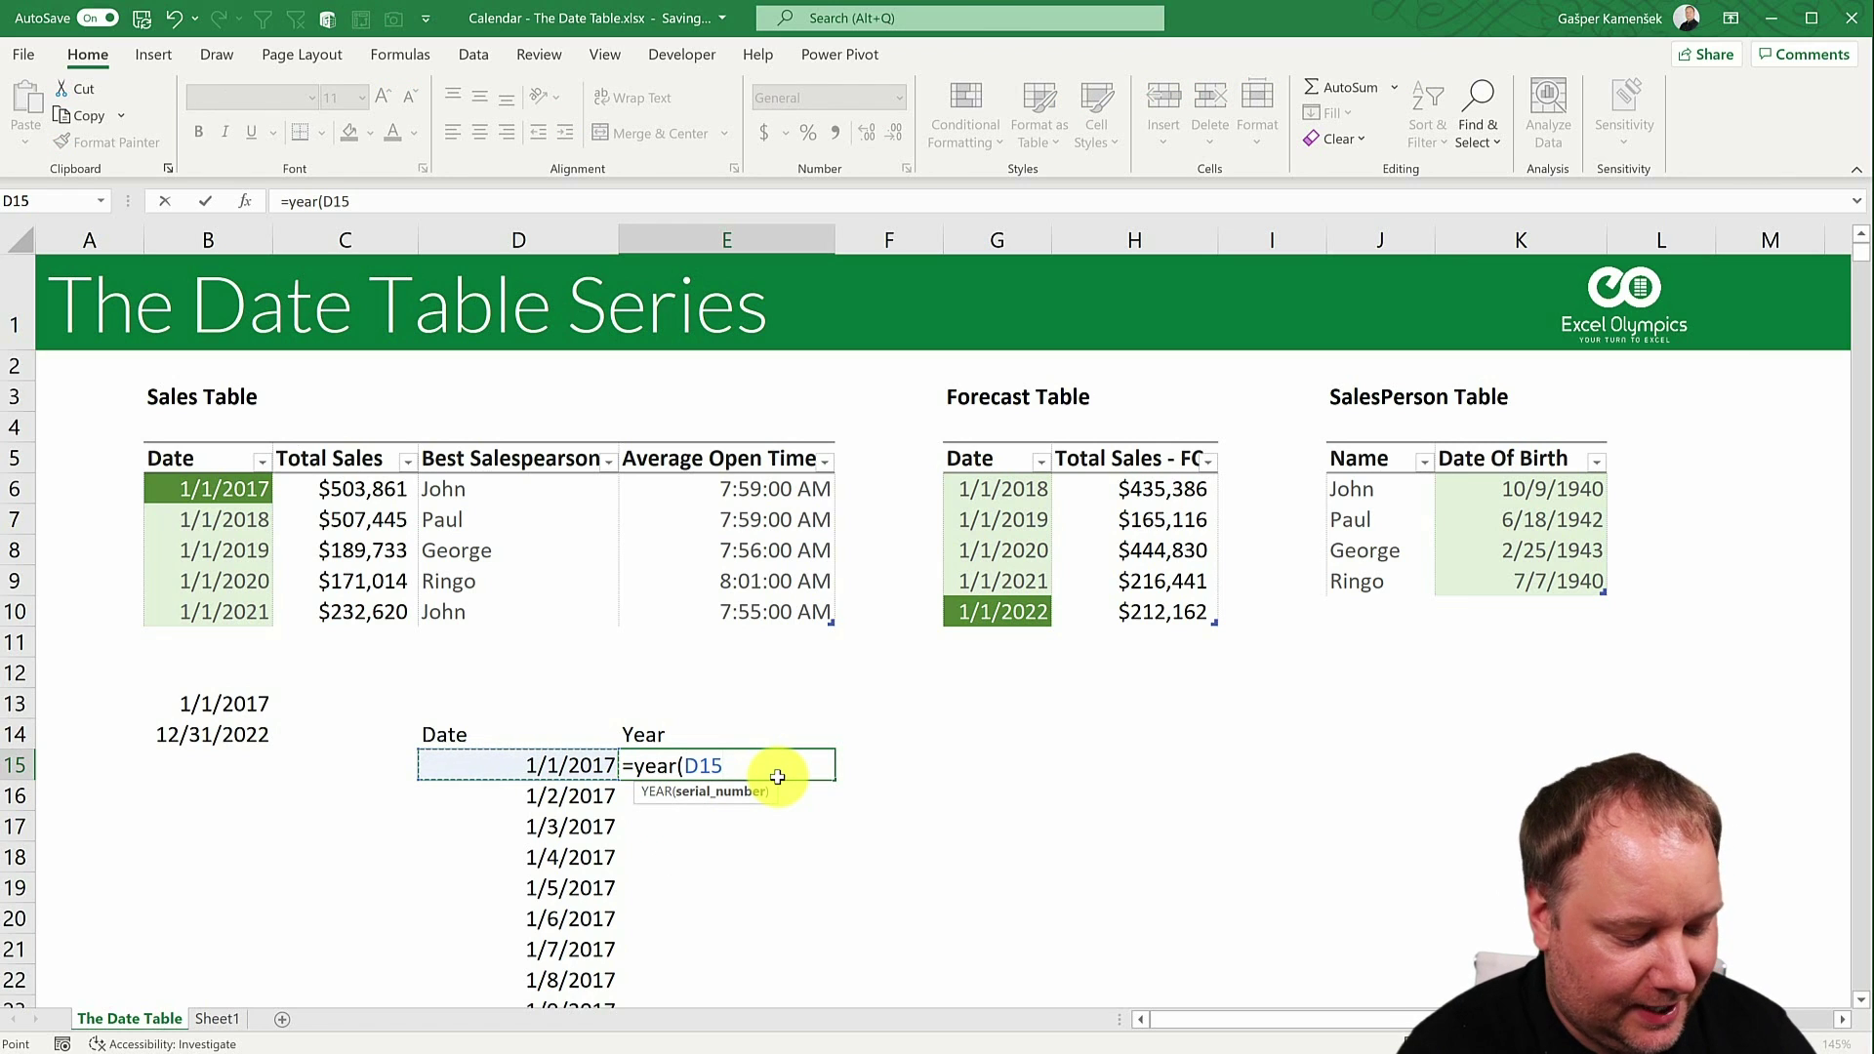
{"action": "type", "text": "#)"}
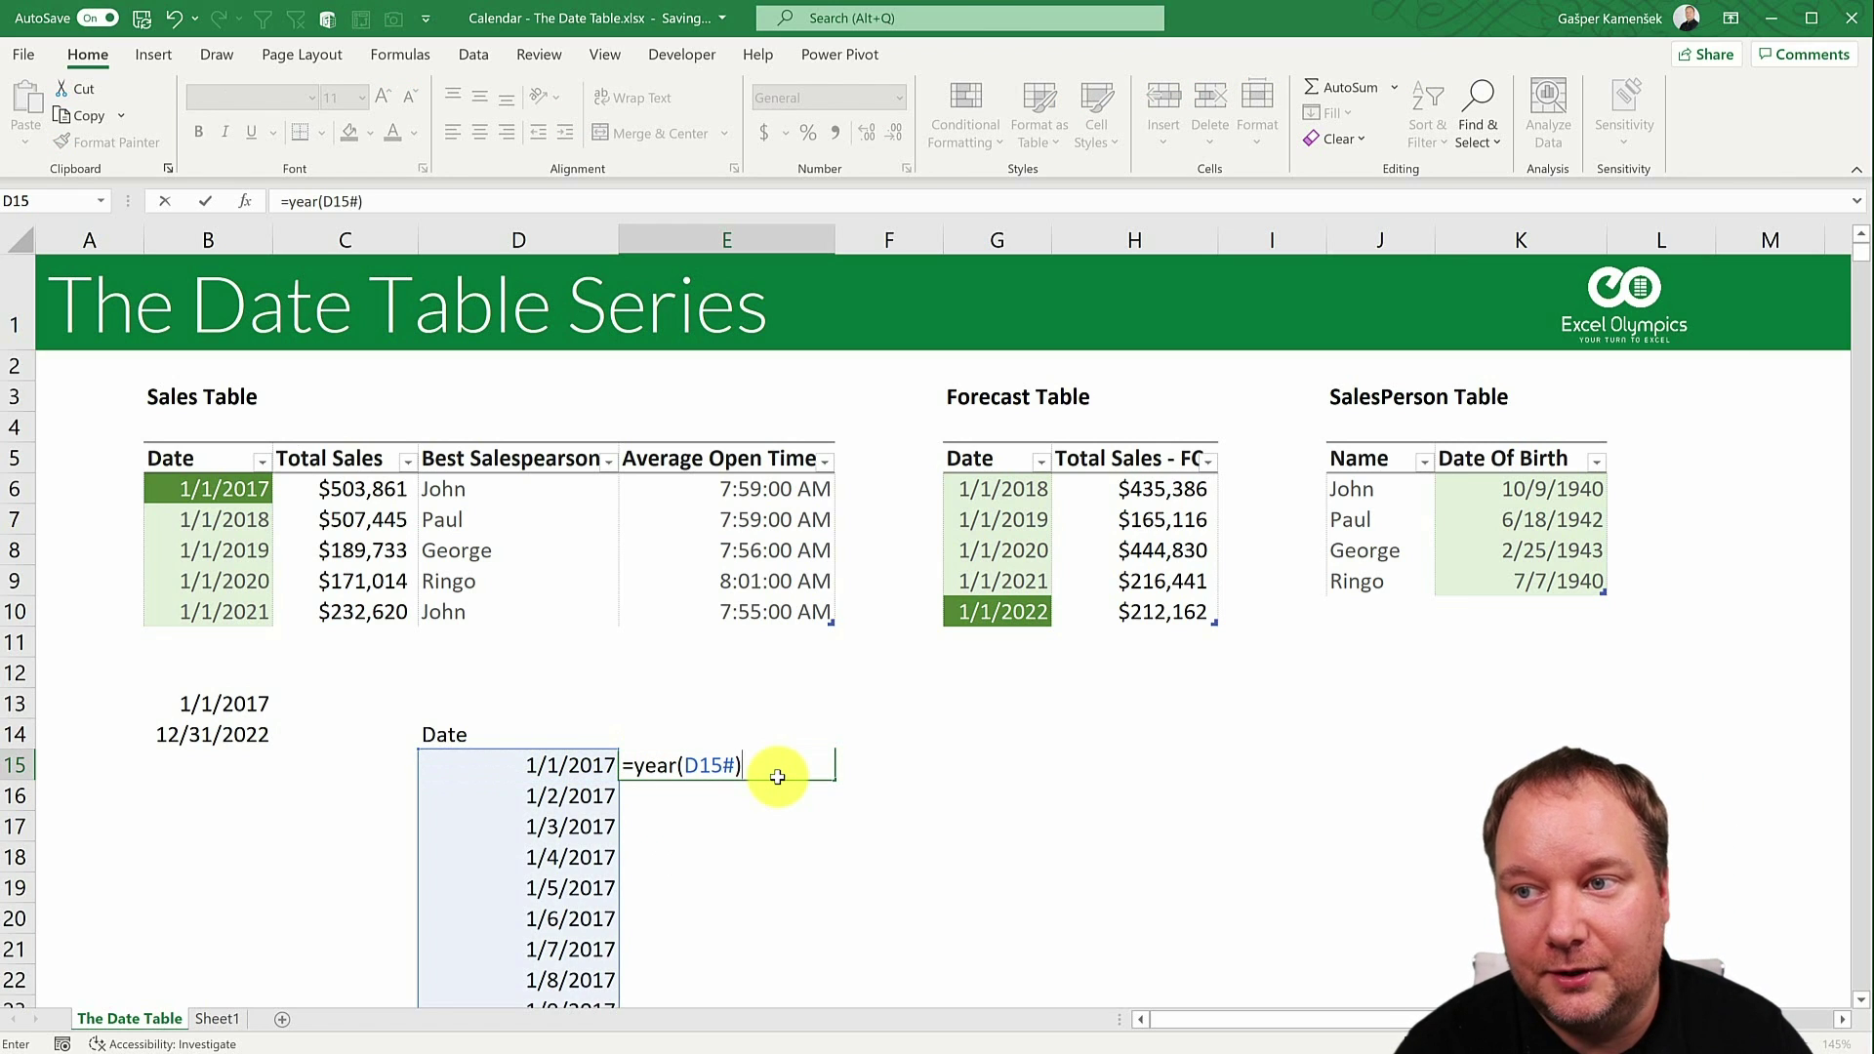
{"action": "key", "text": "Return"}
{"action": "key", "text": "Up"}
{"action": "key", "text": "ctrl+Down"}
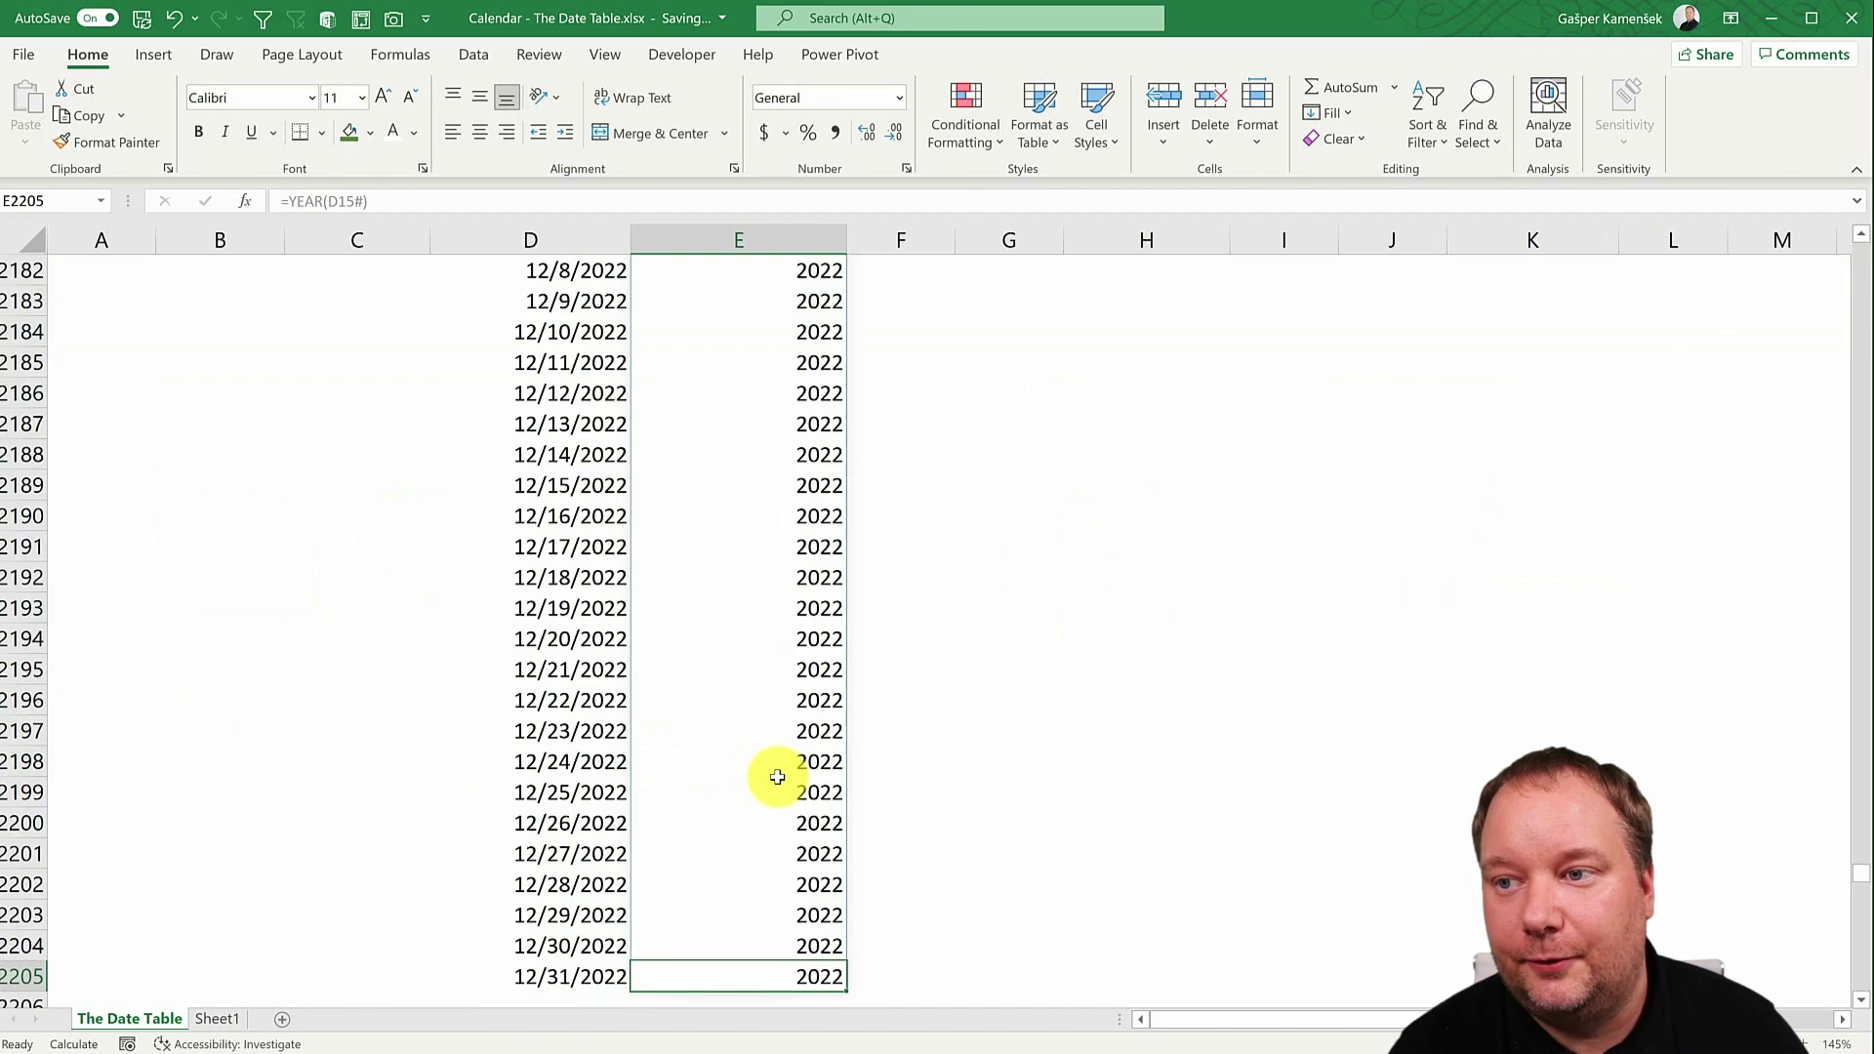
{"action": "key", "text": "ctrl+Up"}
{"action": "scroll", "coordinate": [777, 777], "scroll_direction": "up", "scroll_amount": 1}
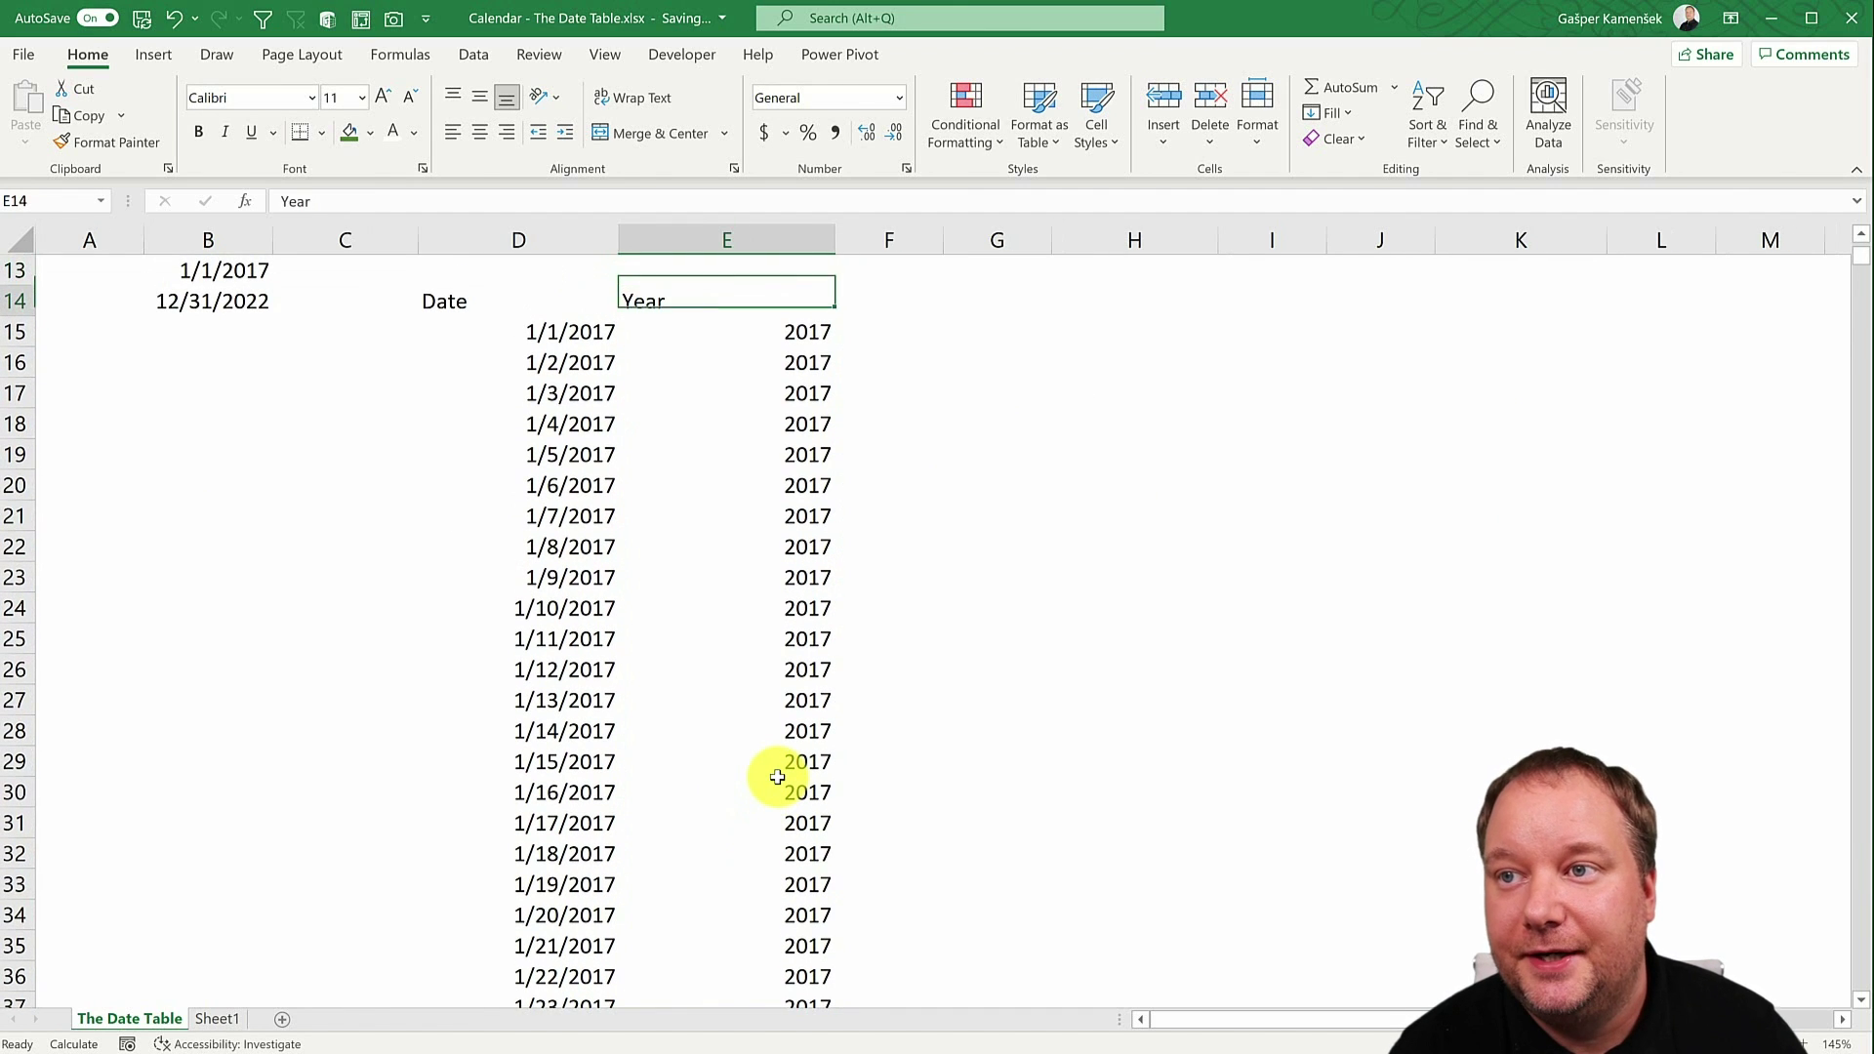
Type the headings Month No., Month Short and the misspelled Moth into F14 through H14.
{"action": "key", "text": "Right"}
{"action": "type", "text": "Month"}
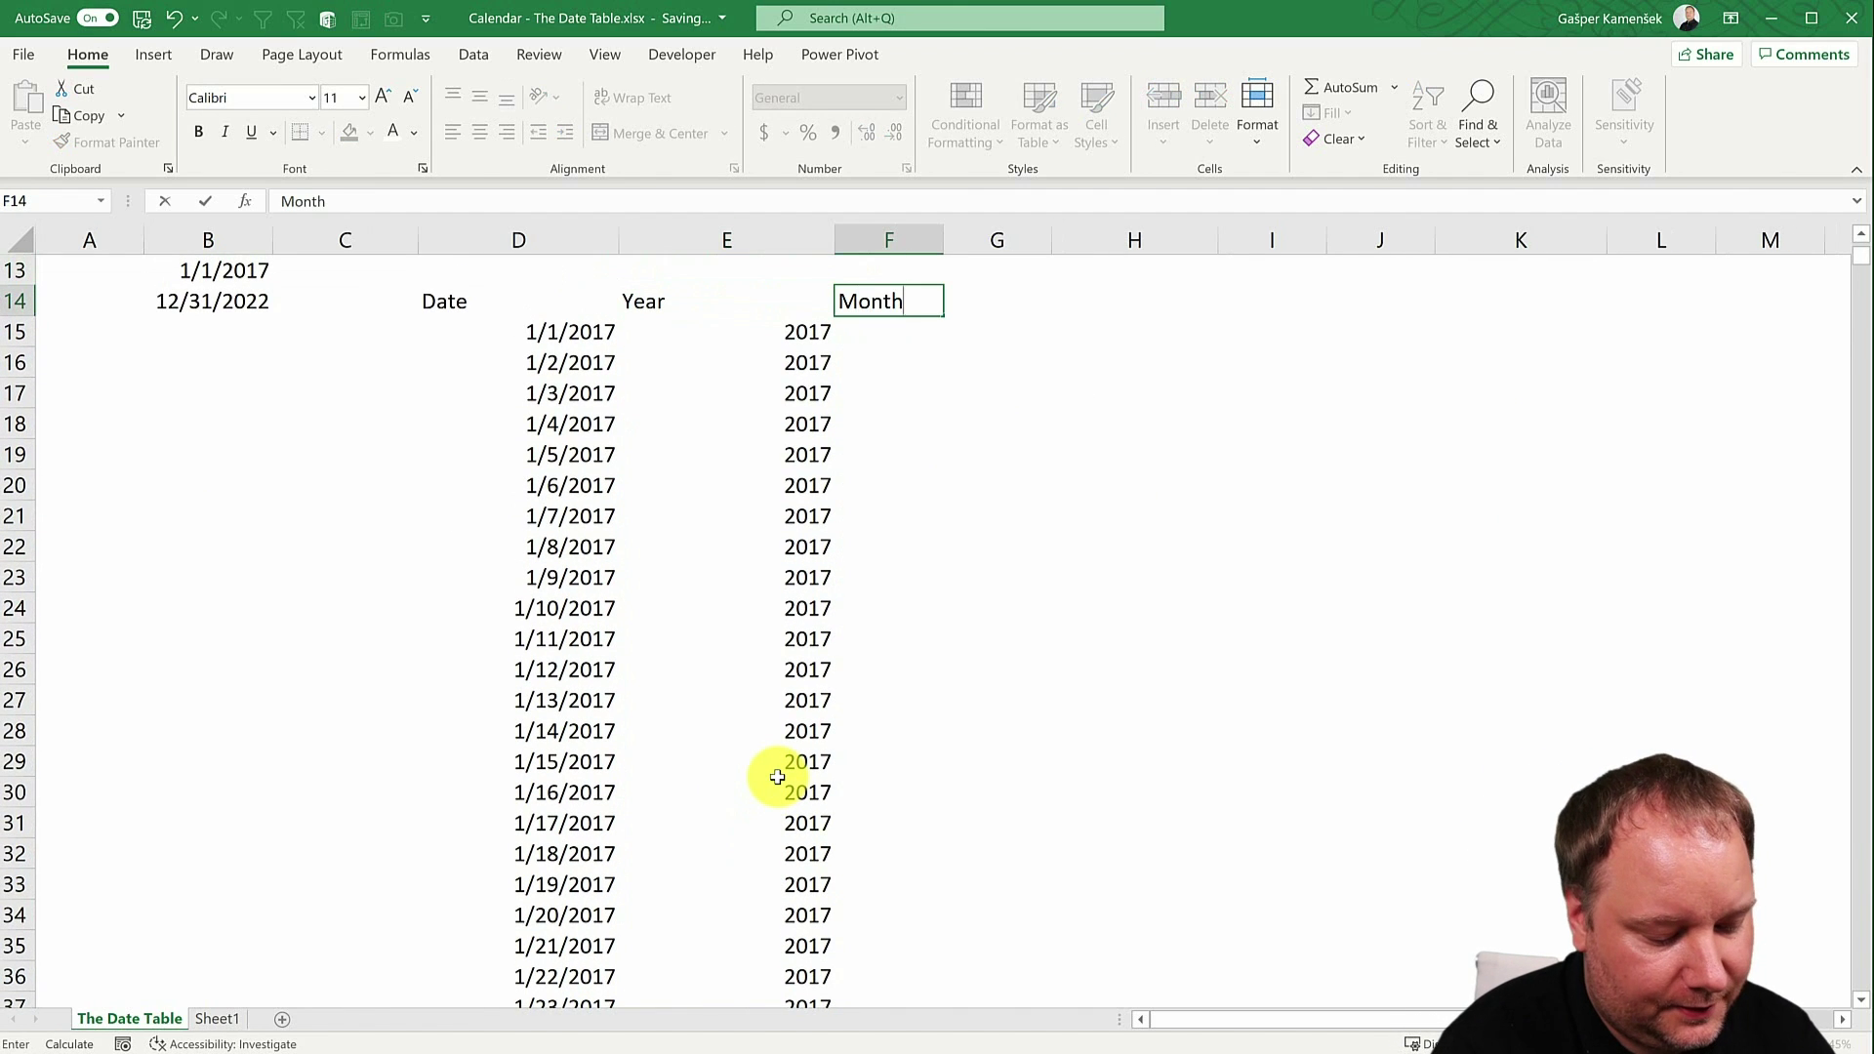
{"action": "type", "text": " No"}
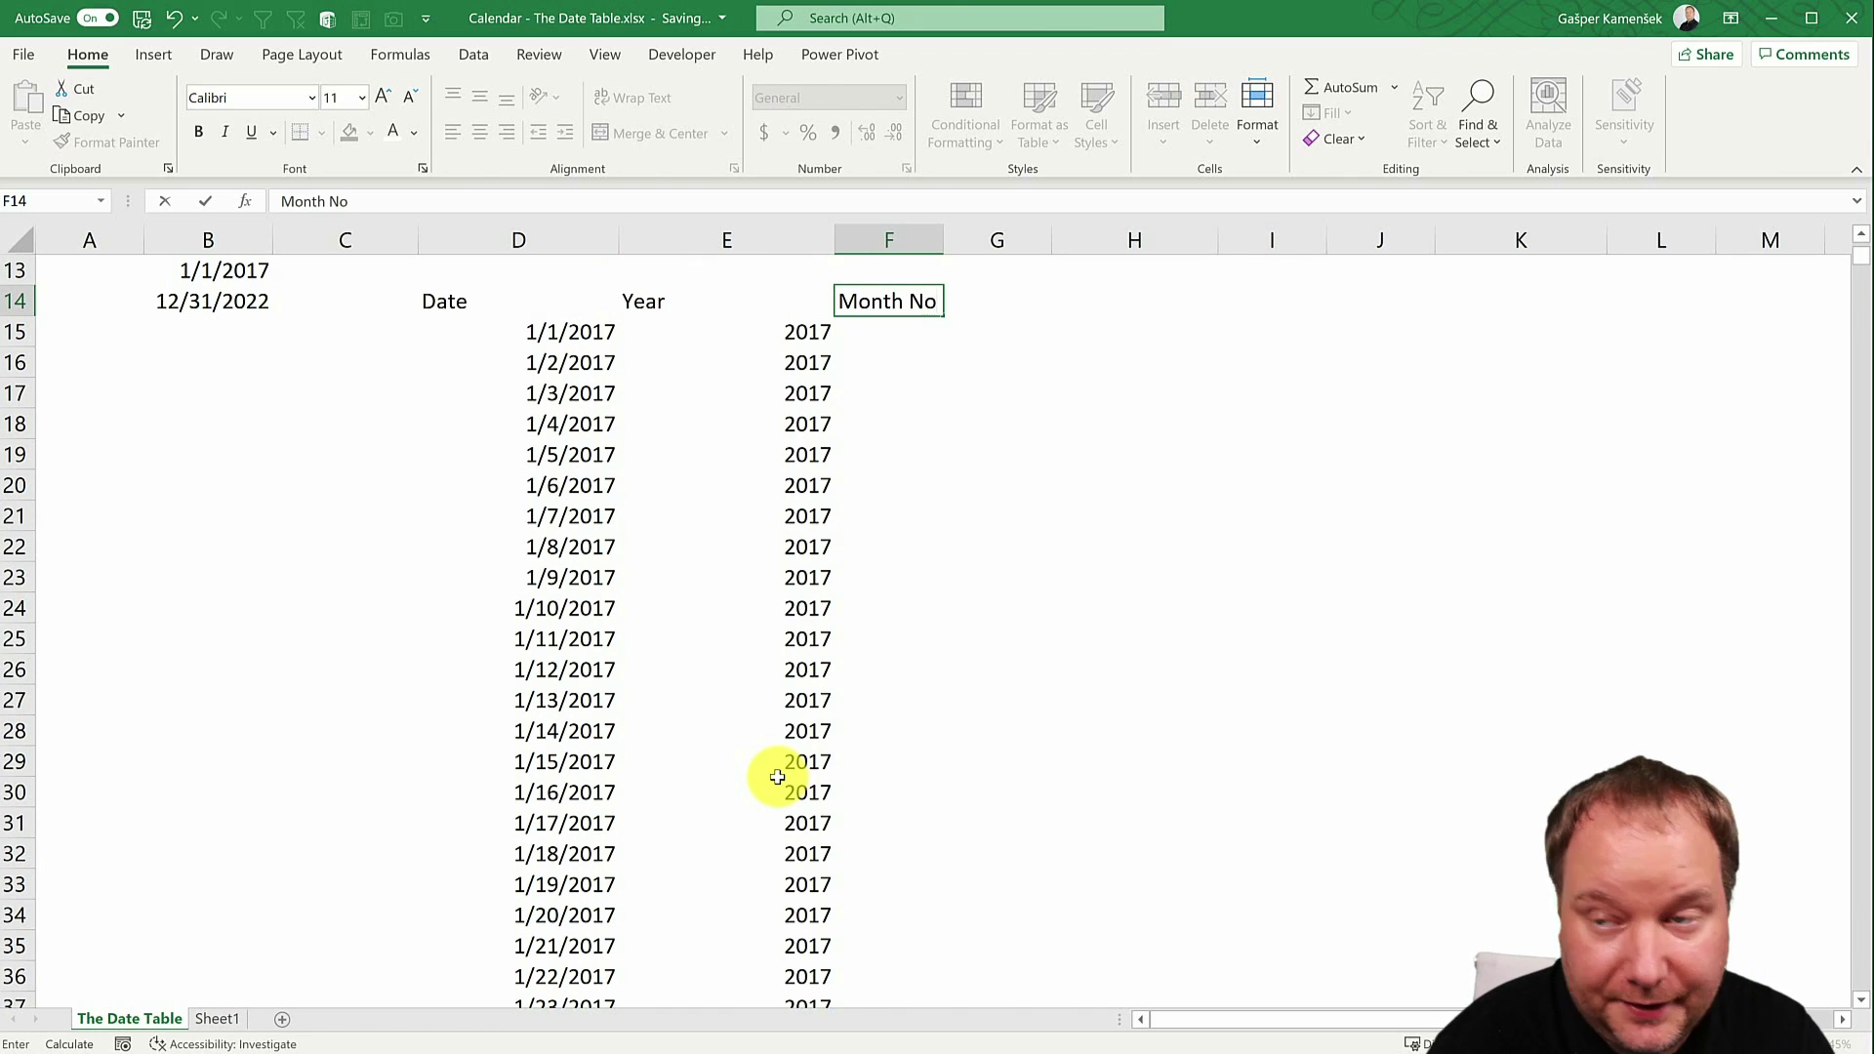
{"action": "type", "text": "."}
{"action": "key", "text": "Tab"}
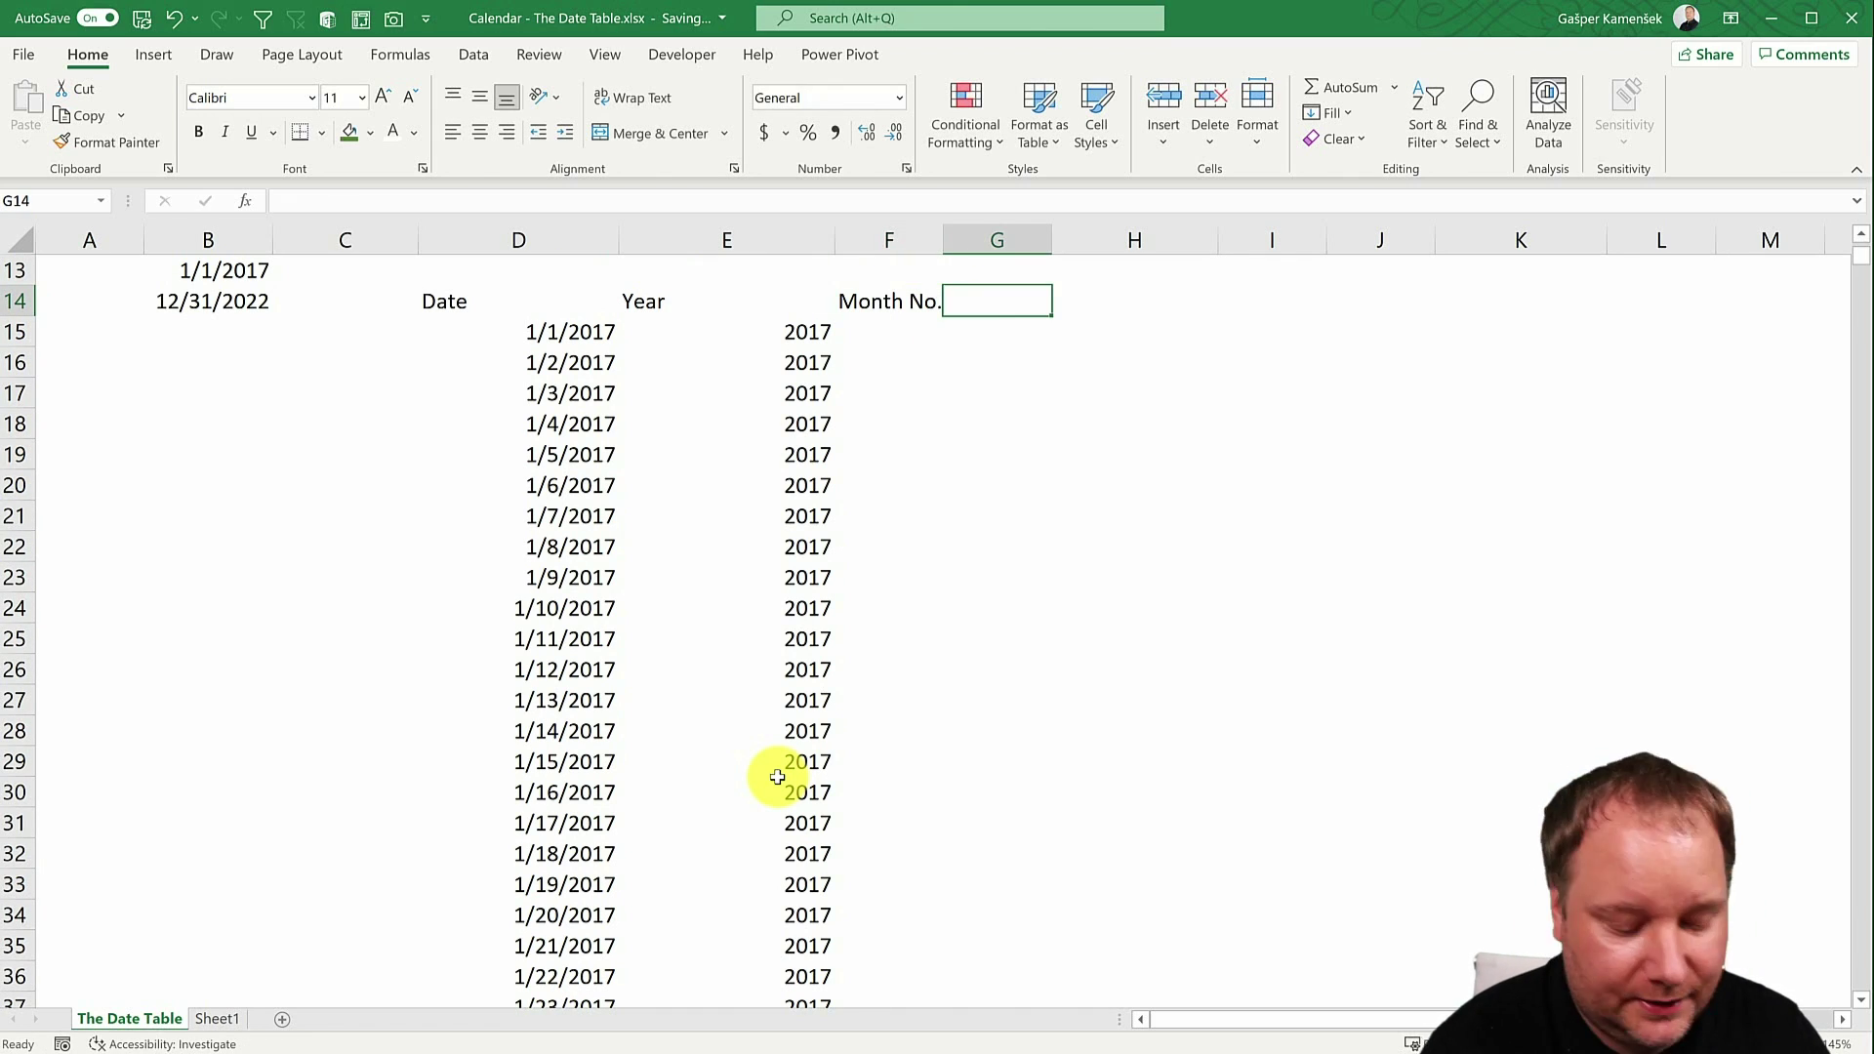
{"action": "type", "text": "Month"}
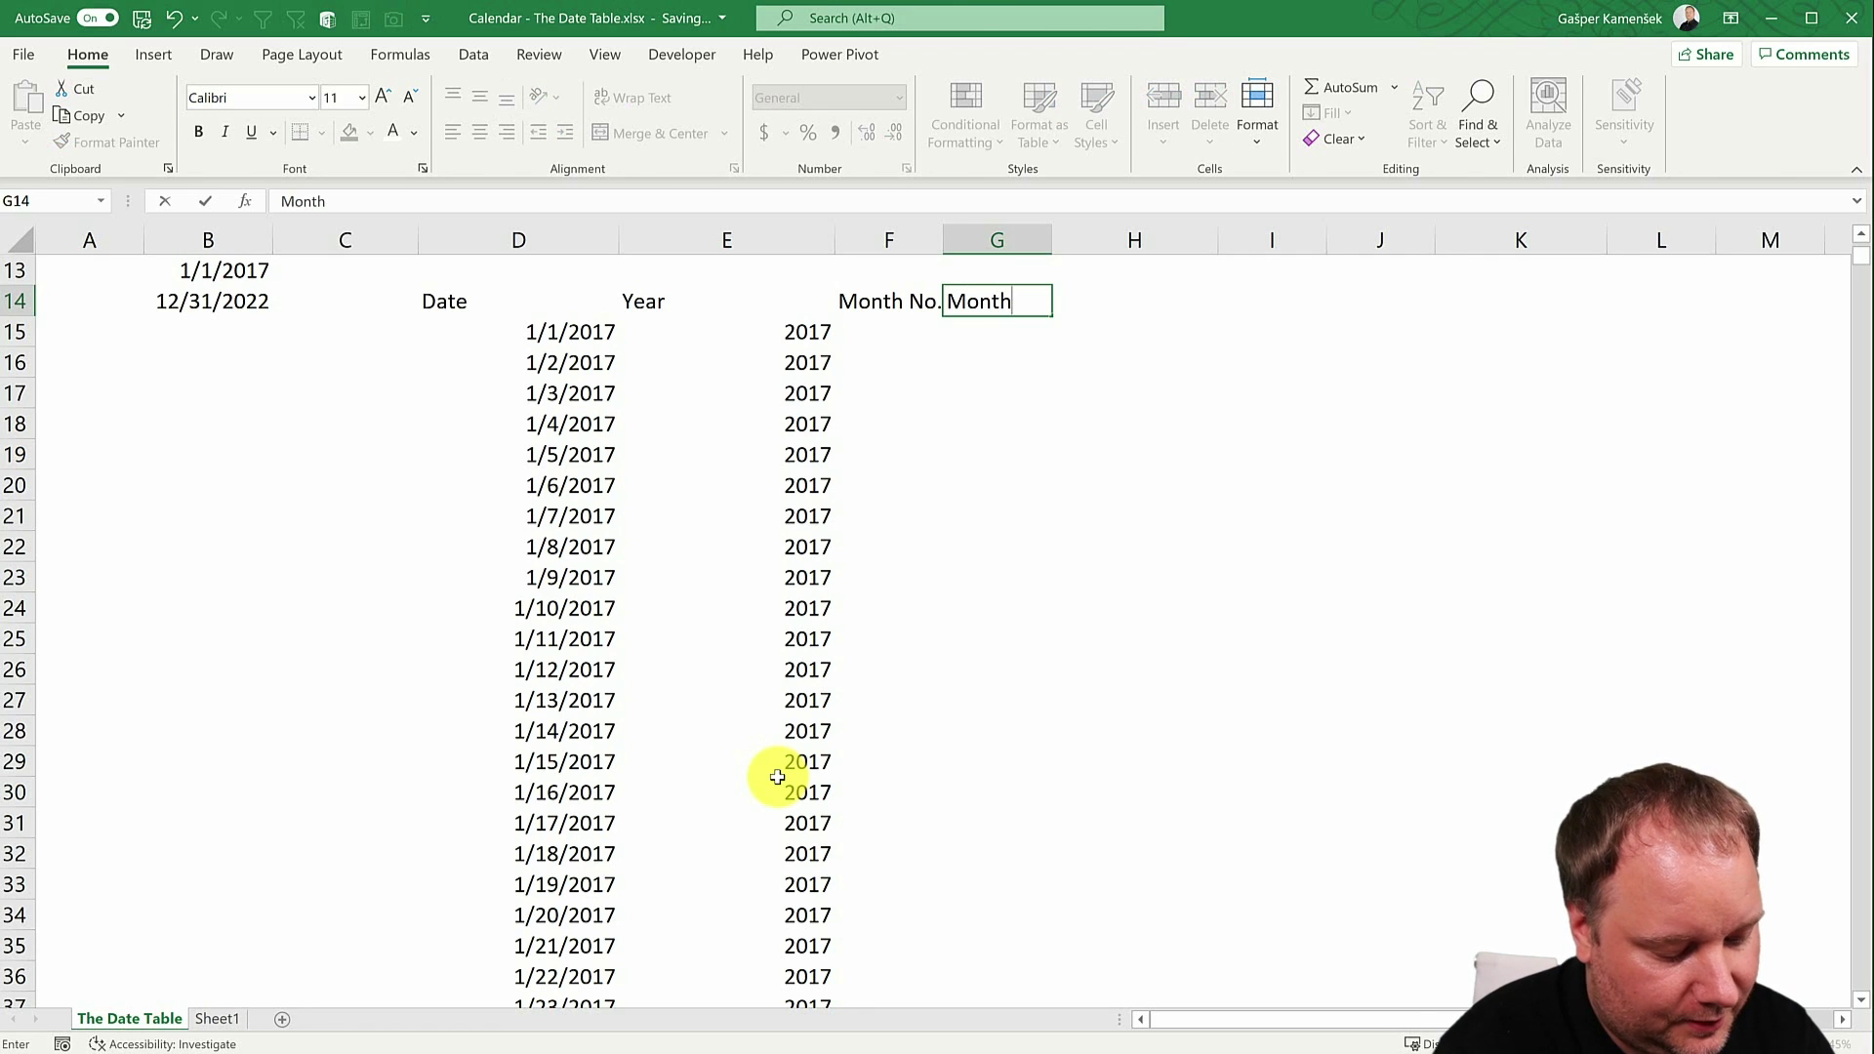
{"action": "type", "text": " Sjh"}
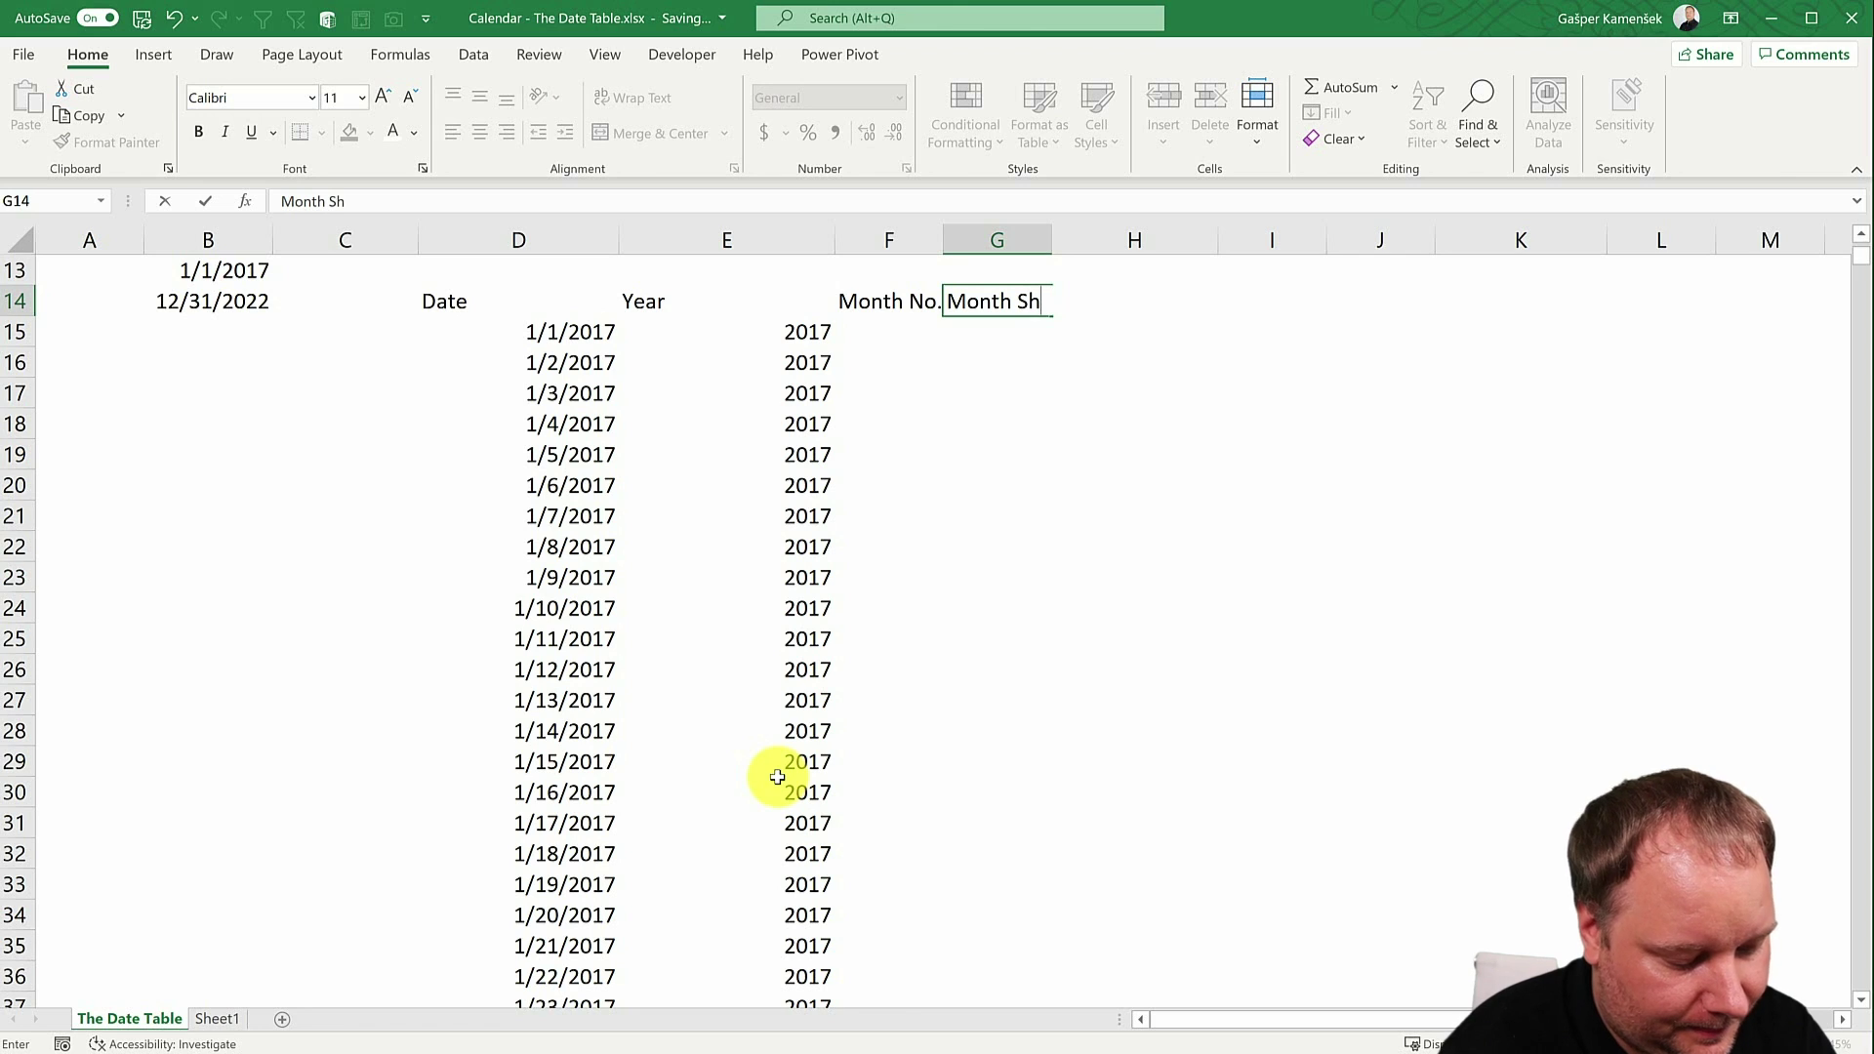
{"action": "key", "text": "Right"}
{"action": "type", "text": "Mot"}
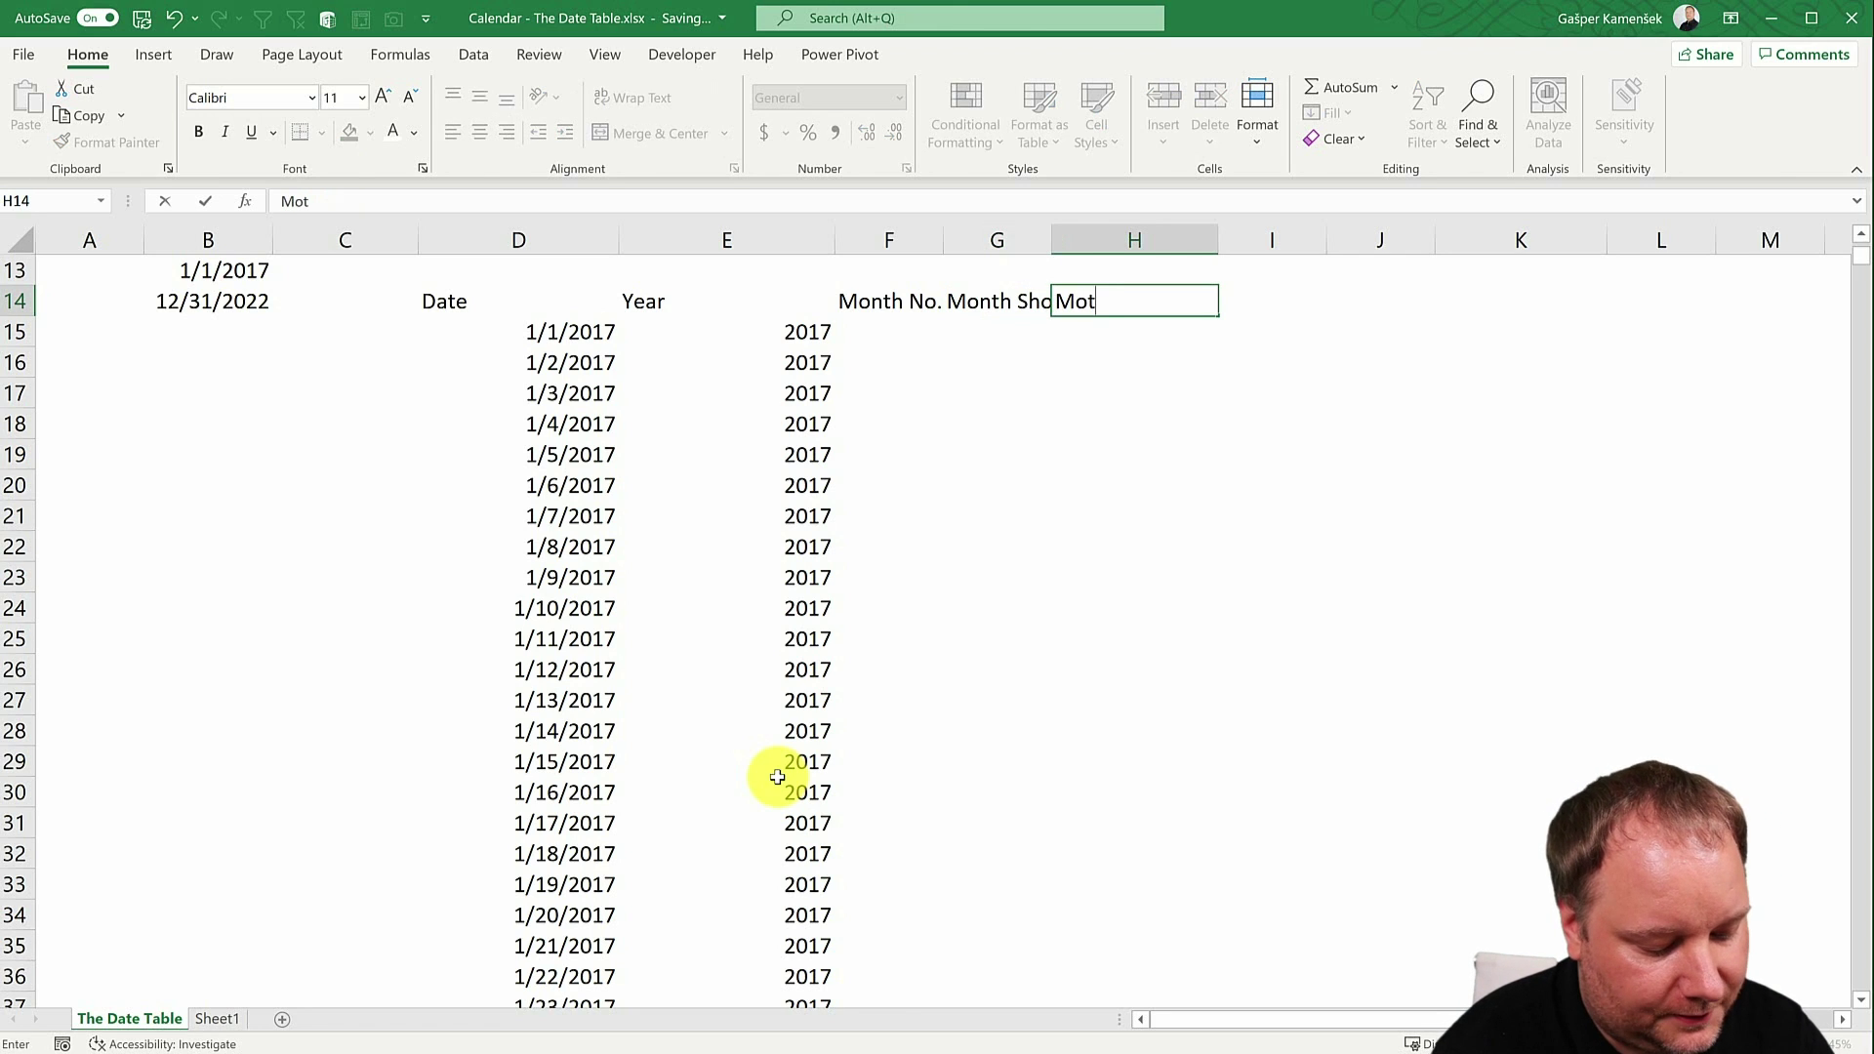
{"action": "key", "text": "Return"}
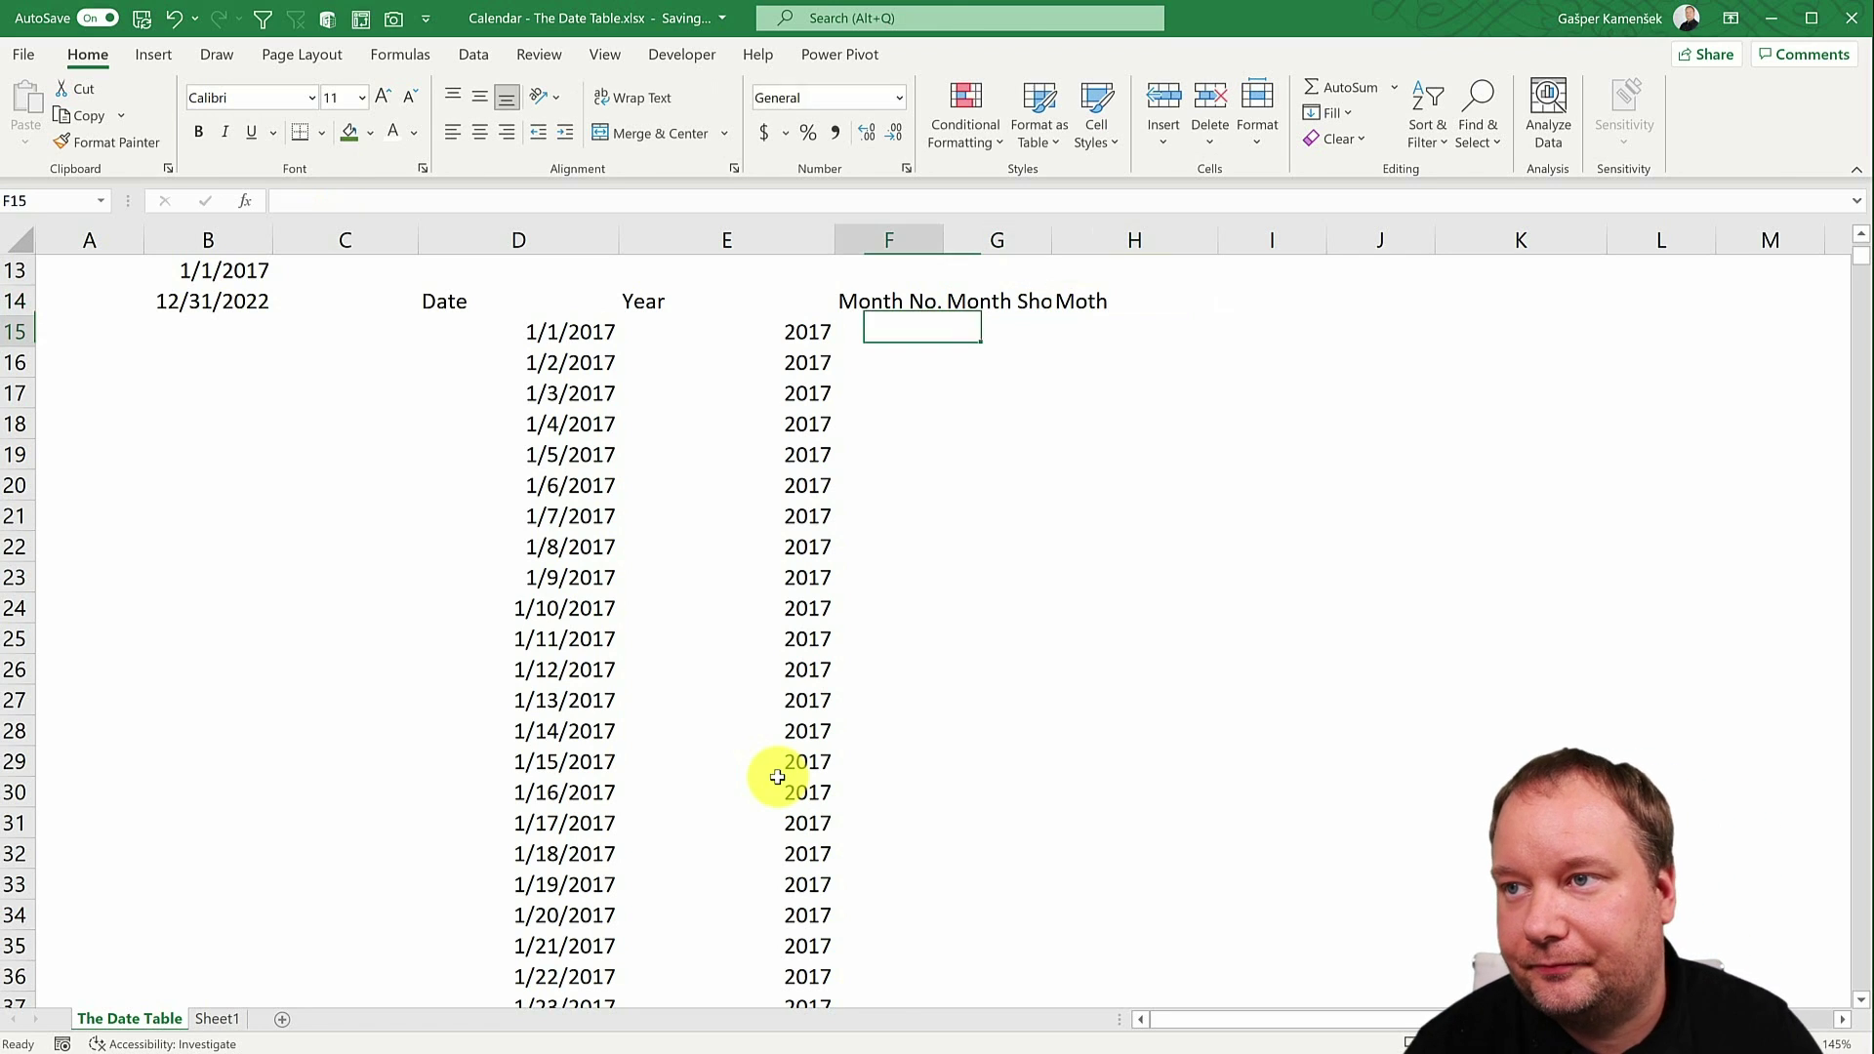
AutoFit columns F to H to fit their headings.
{"action": "left_click", "coordinate": [905, 244]}
{"action": "left_click_drag", "start_coordinate": [970, 245], "coordinate": [1104, 240]}
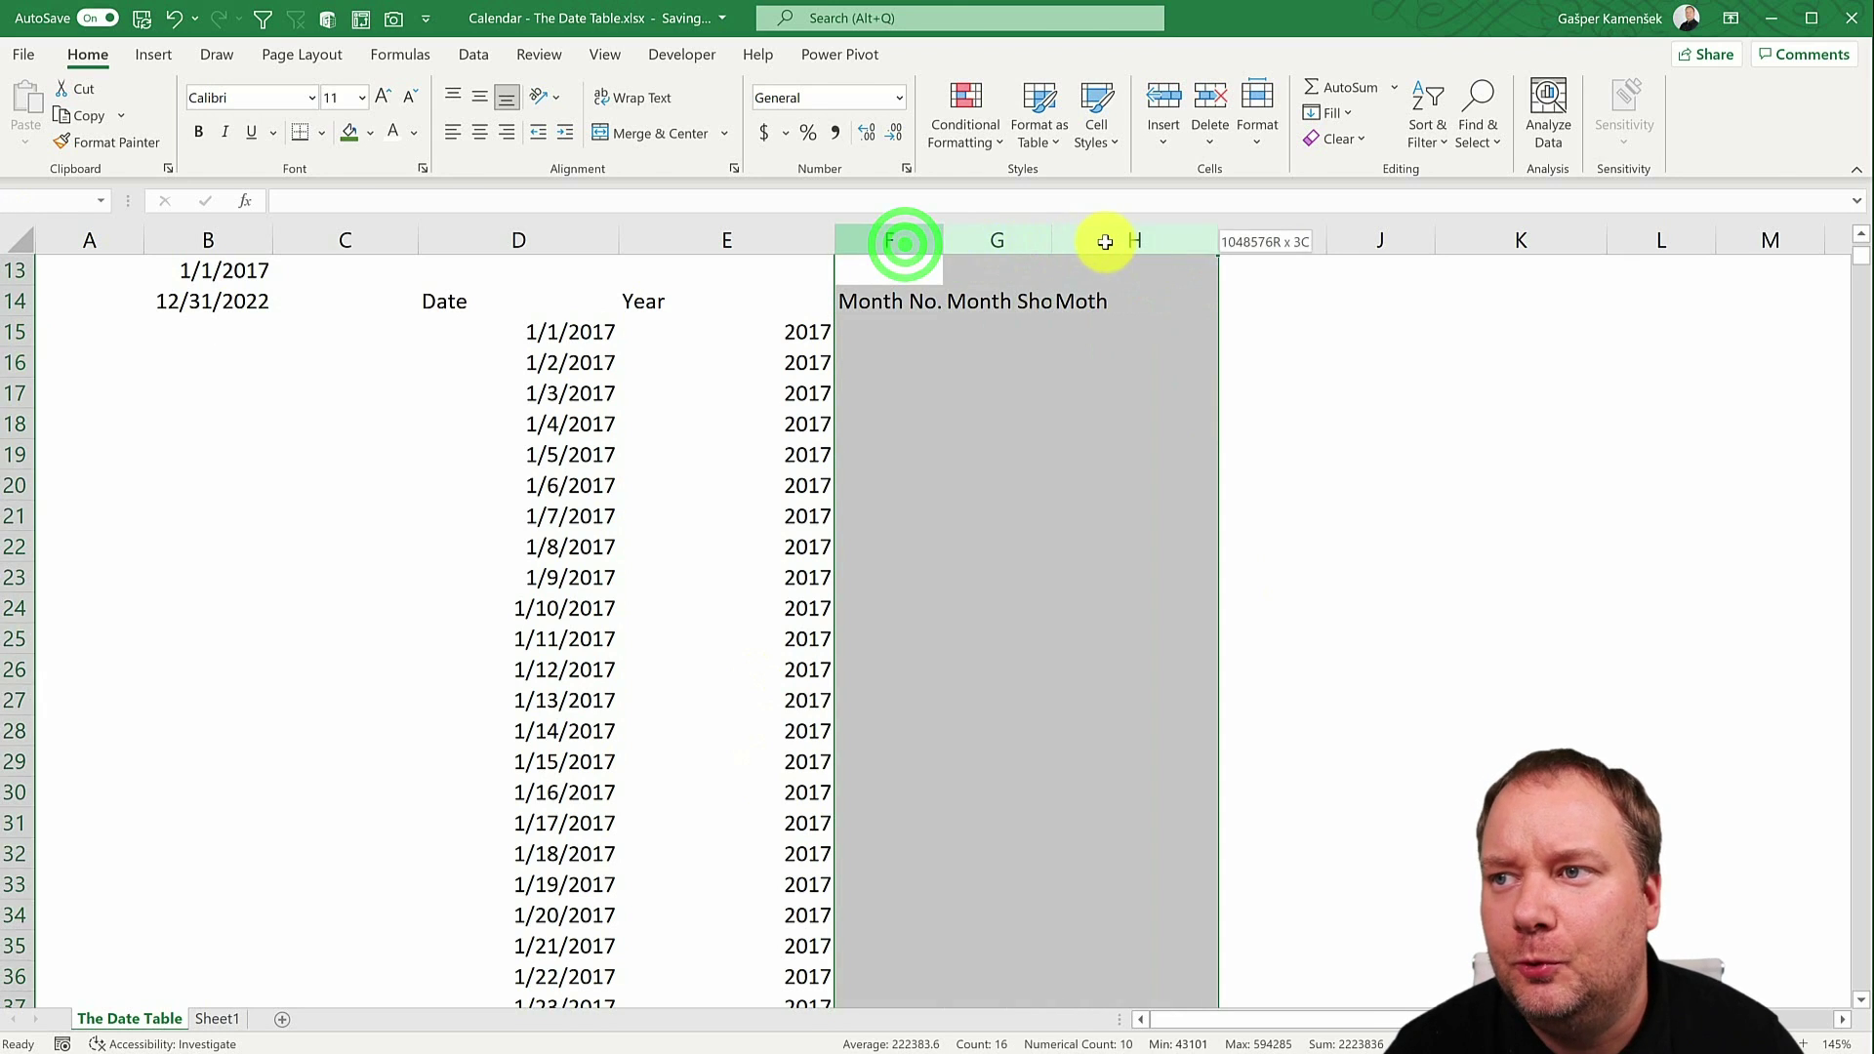
{"action": "double_click", "coordinate": [943, 240]}
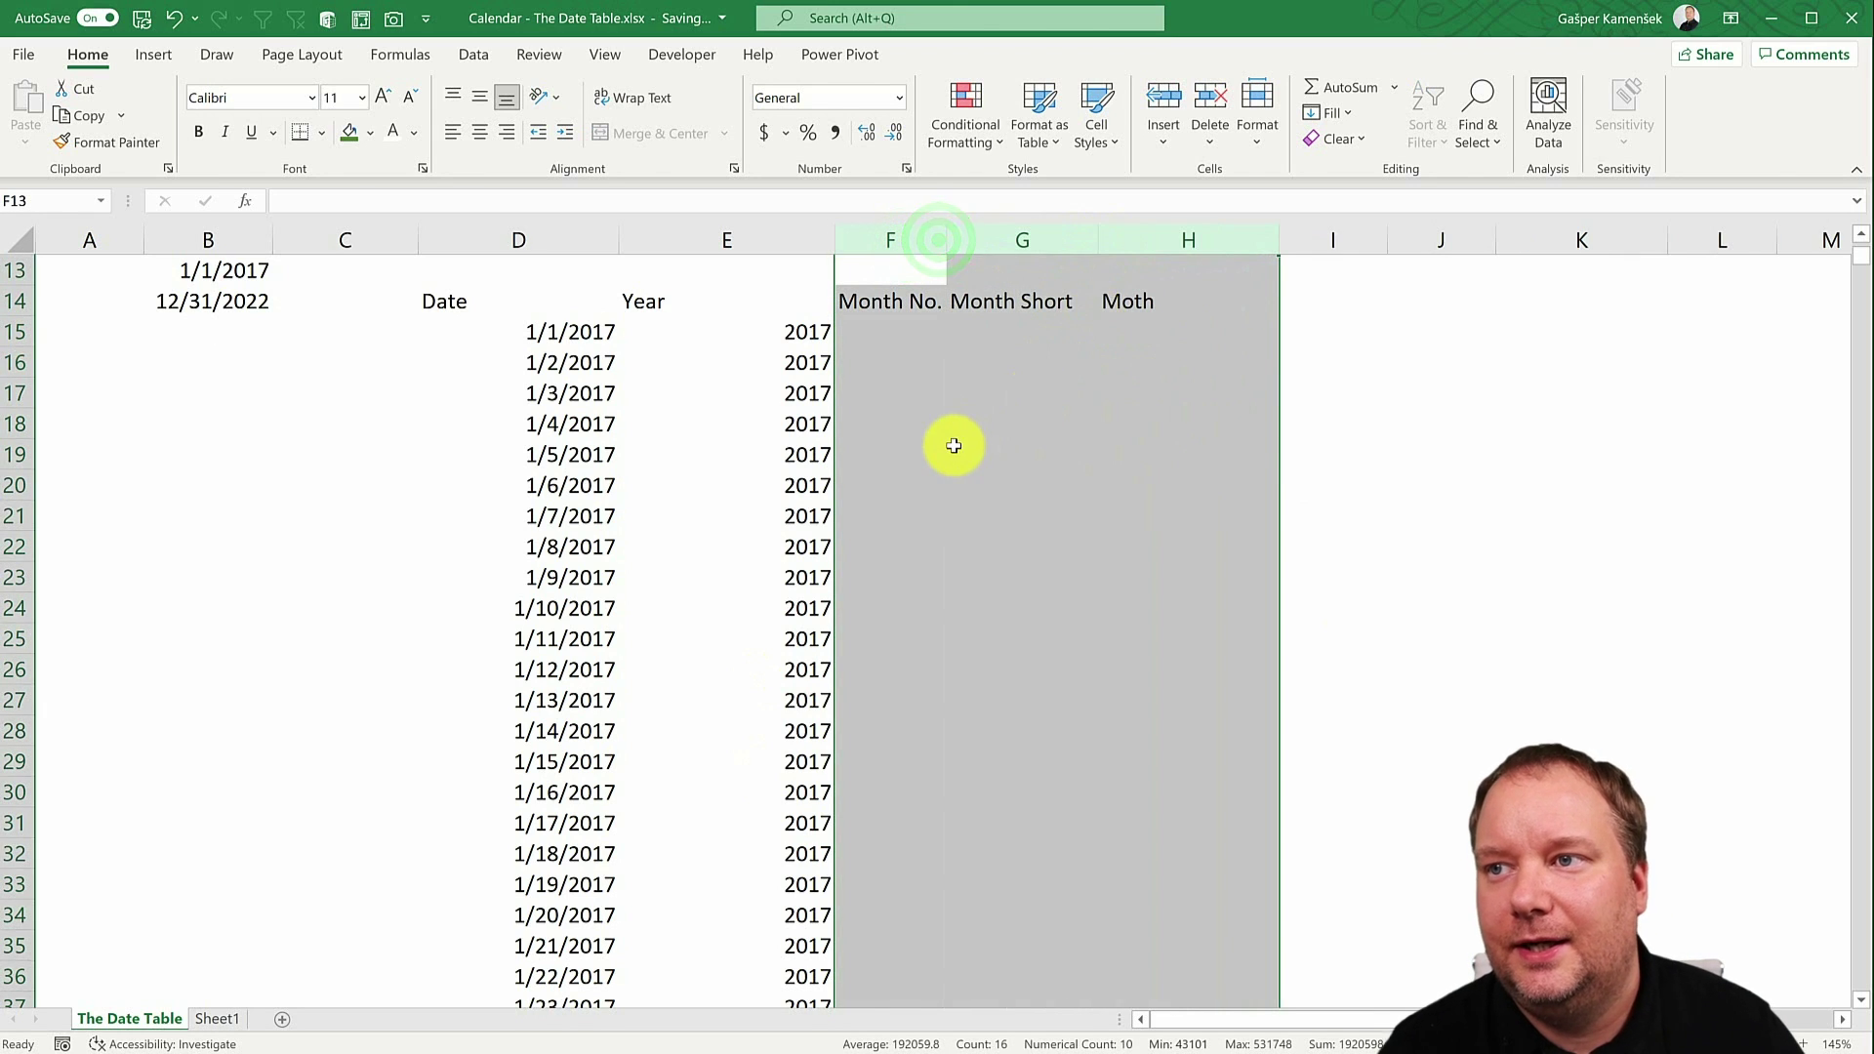
{"action": "scroll", "coordinate": [953, 447], "scroll_direction": "up", "scroll_amount": 3}
Correct the H14 heading from Moth to Month.
{"action": "left_click", "coordinate": [883, 609]}
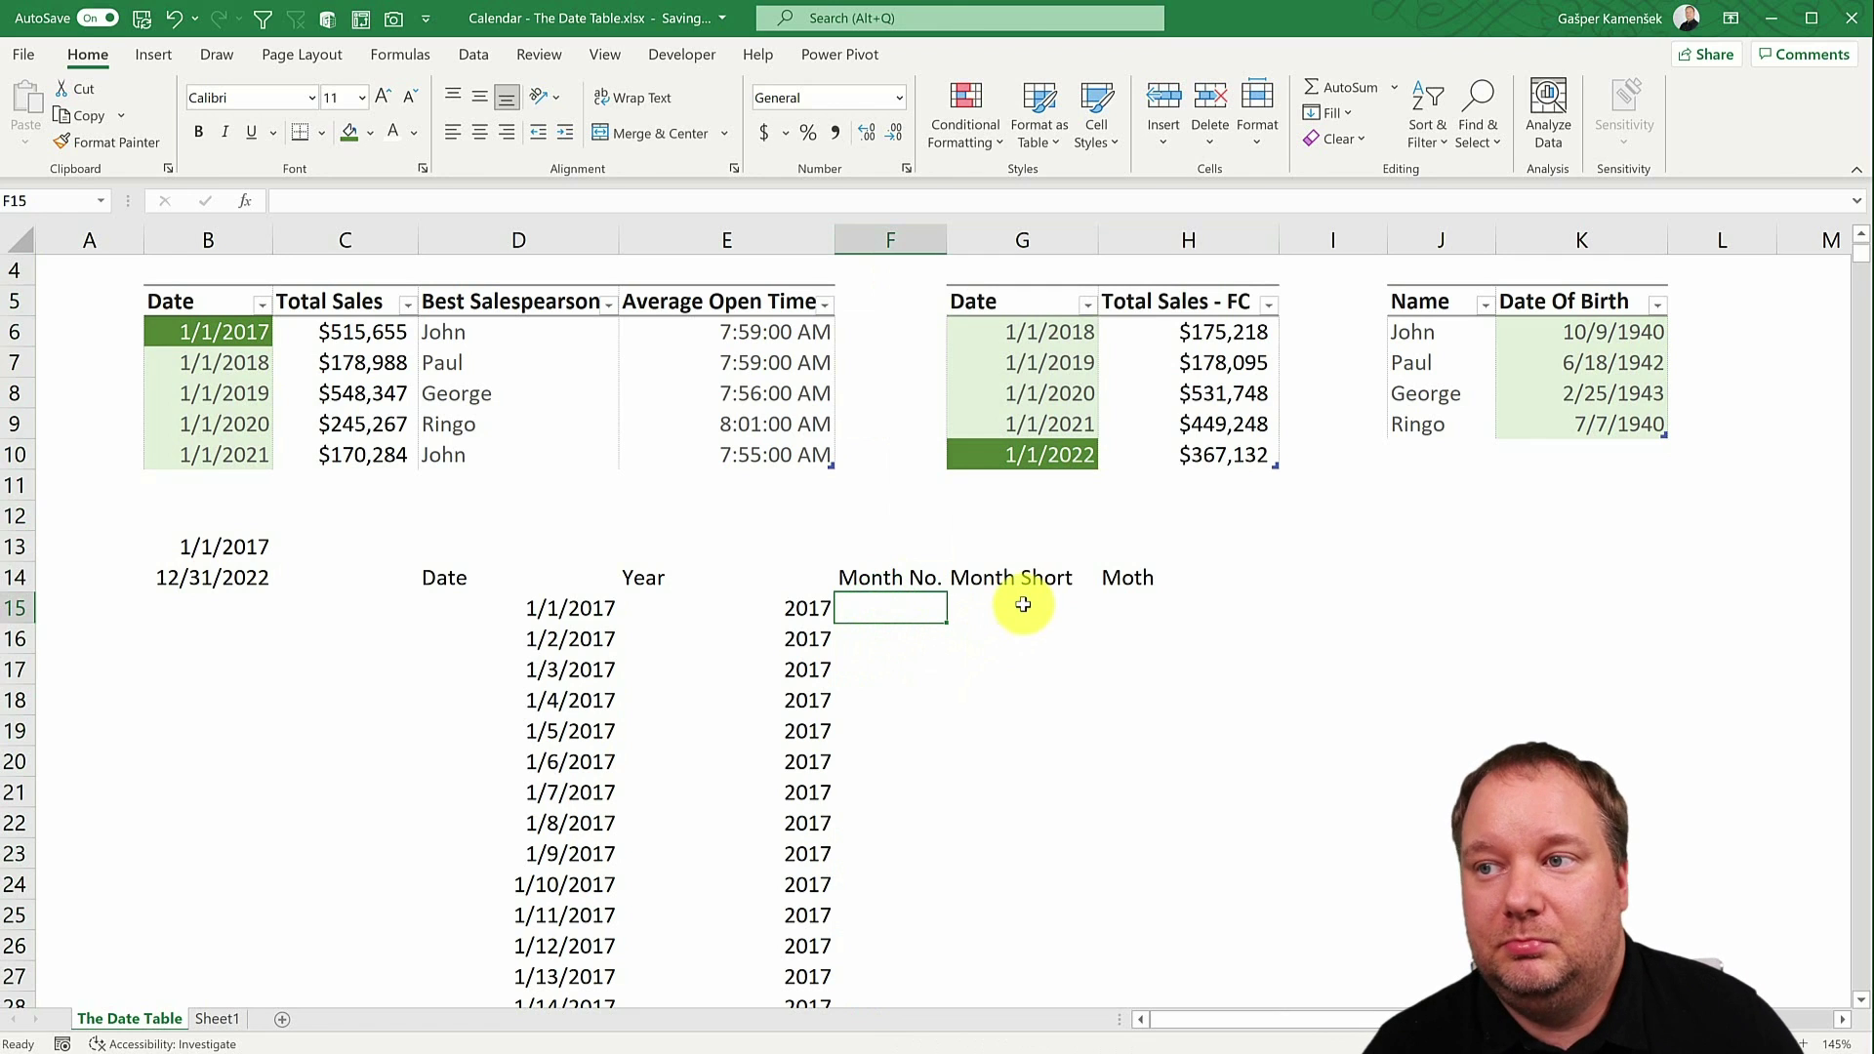
{"action": "left_click", "coordinate": [1016, 610]}
{"action": "left_click", "coordinate": [1137, 599]}
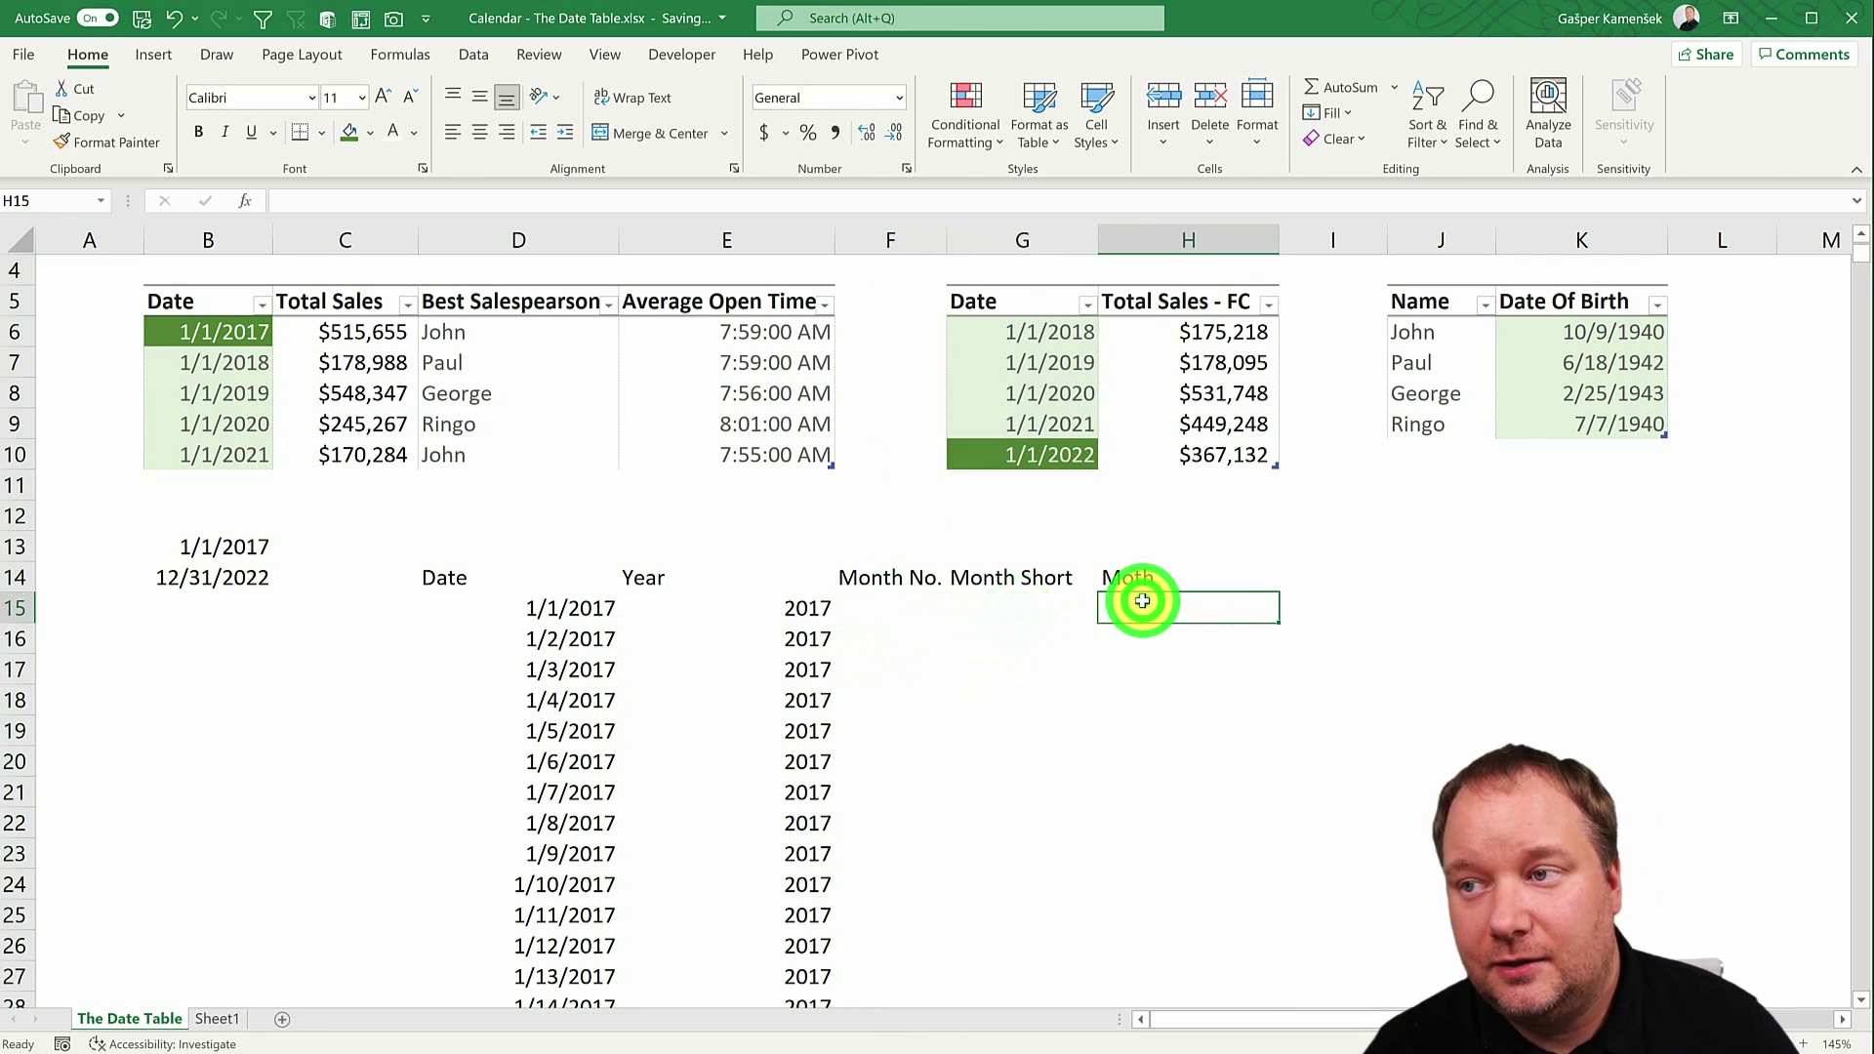
{"action": "left_click", "coordinate": [1054, 607]}
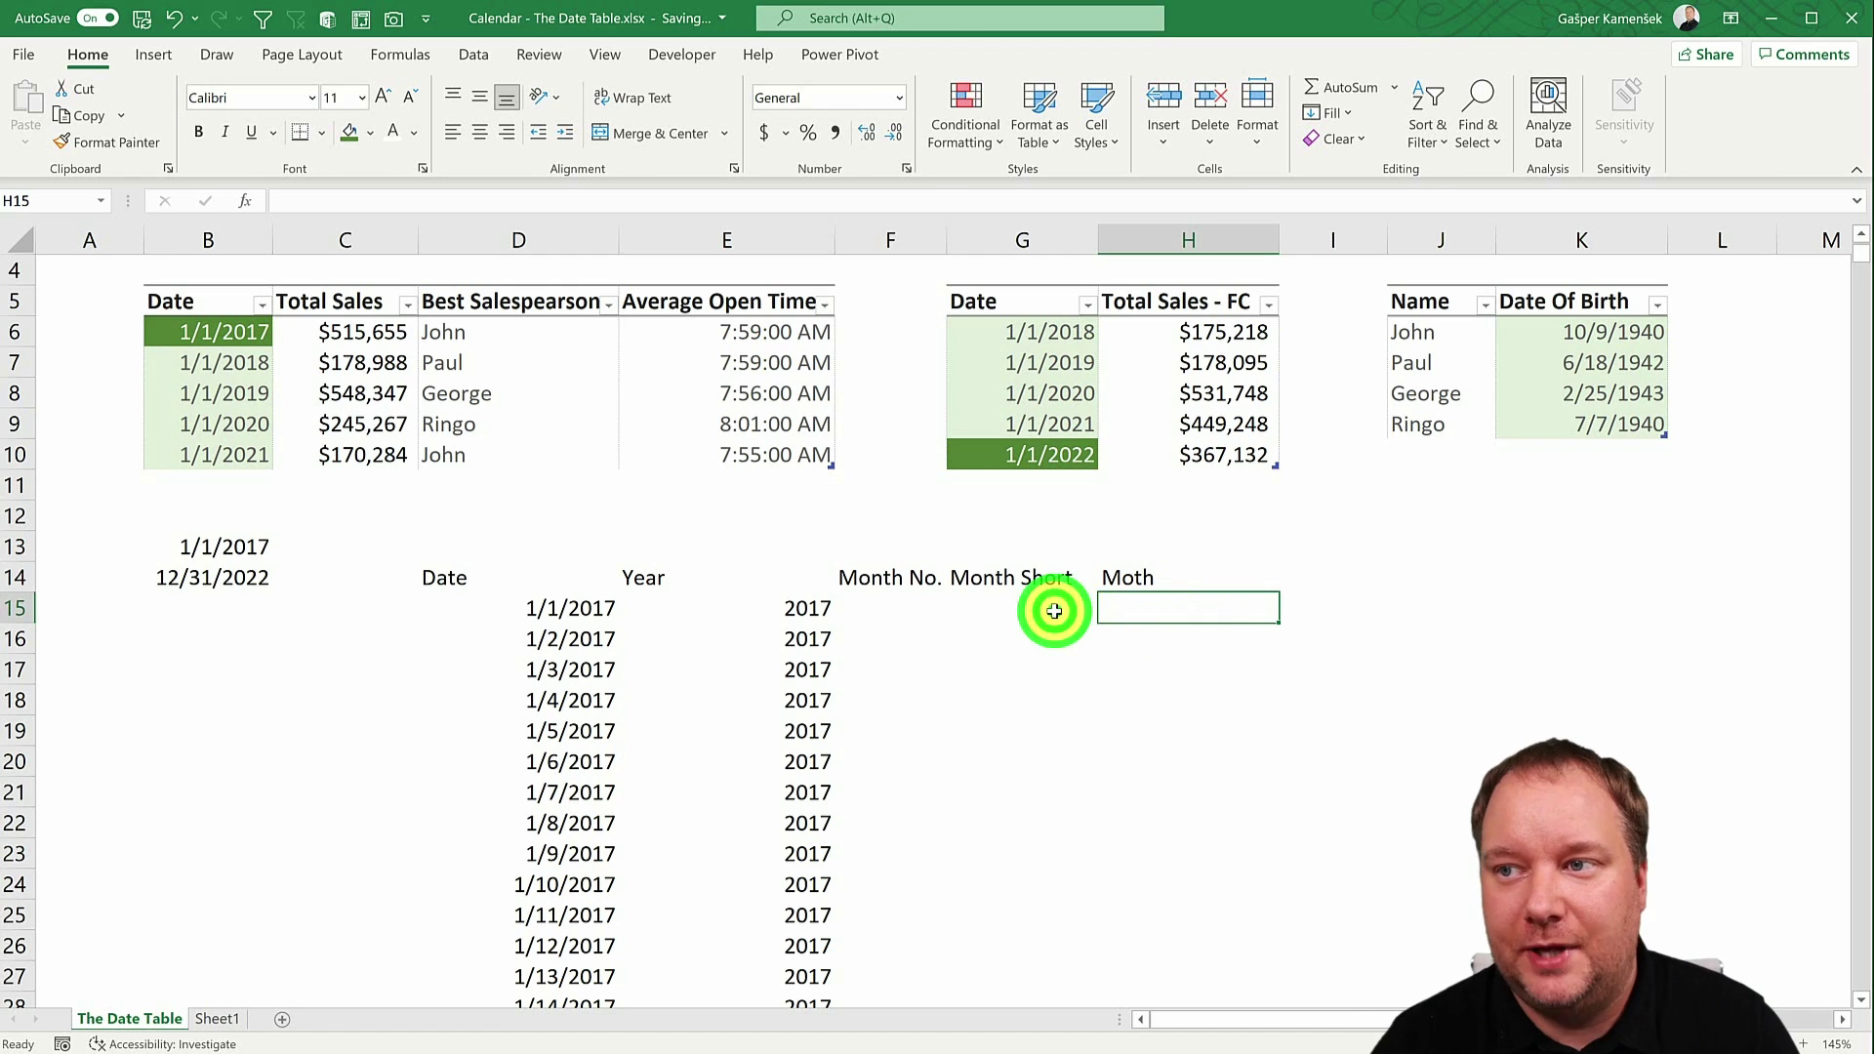
{"action": "left_click", "coordinate": [1137, 584]}
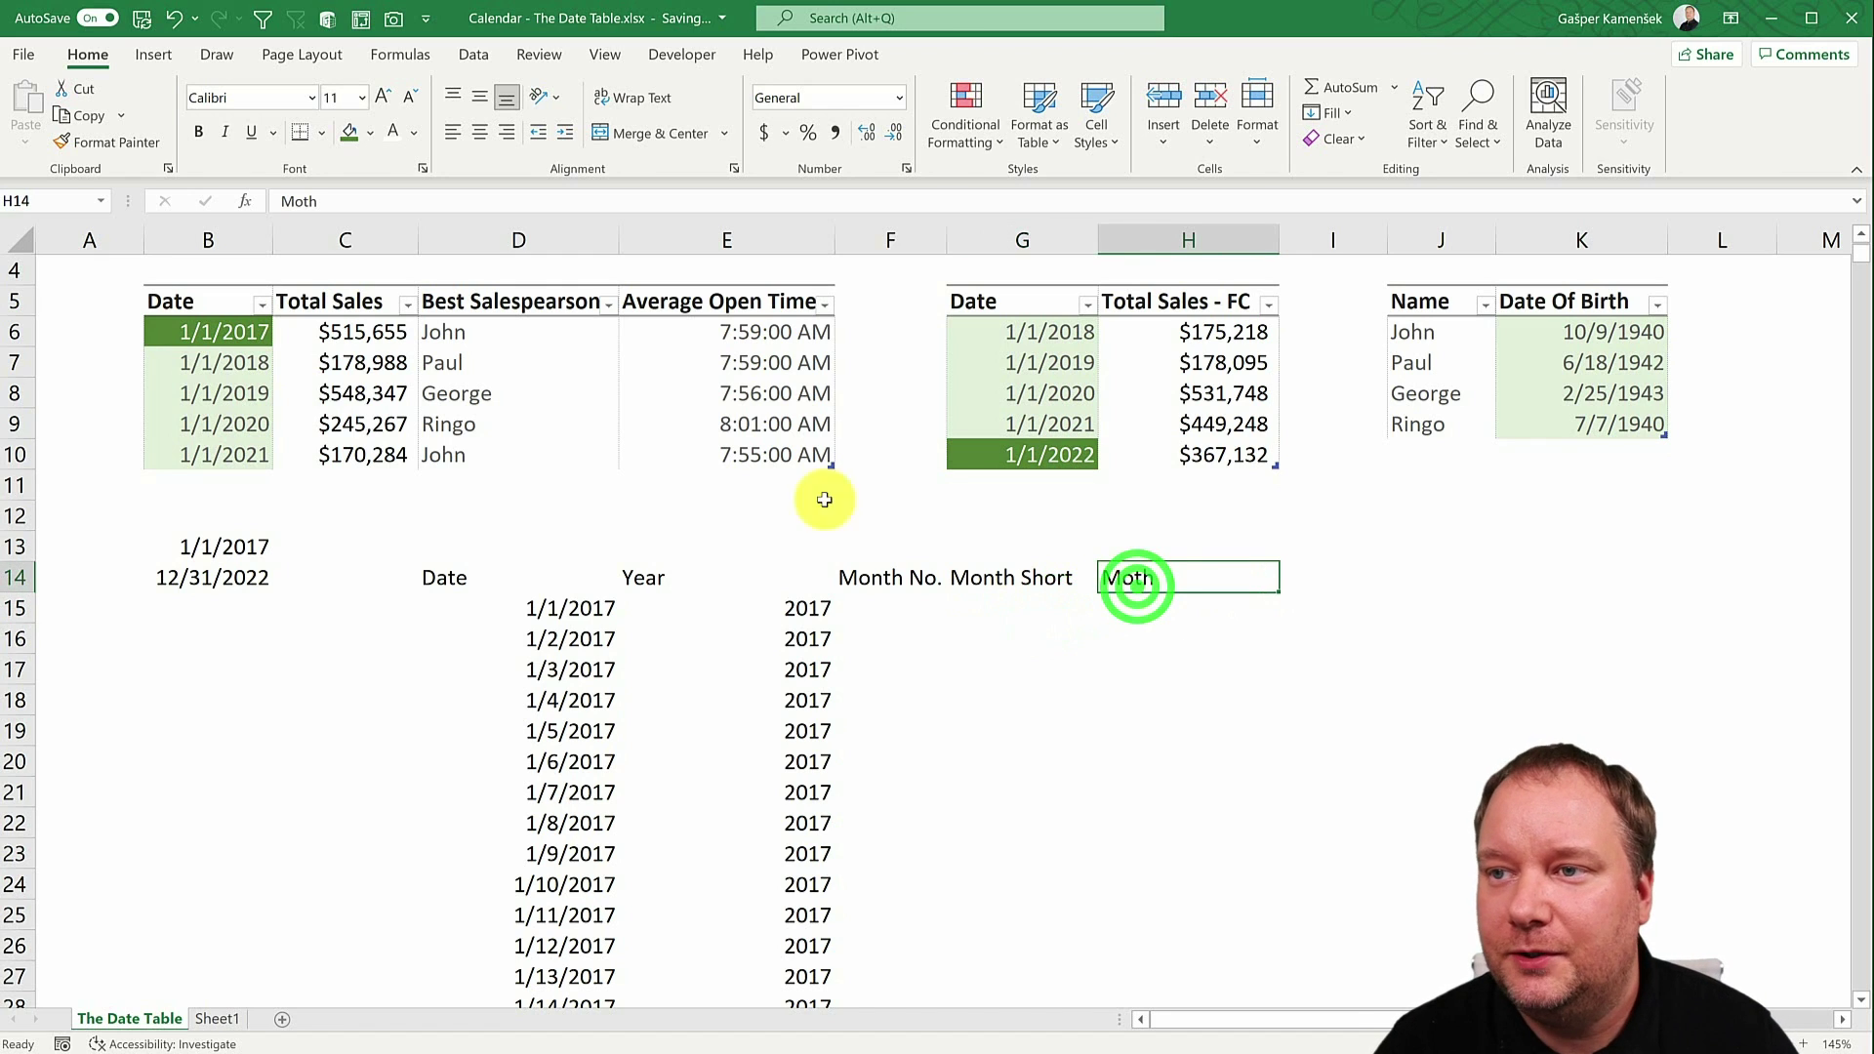
{"action": "left_click", "coordinate": [301, 200]}
{"action": "type", "text": "n"}
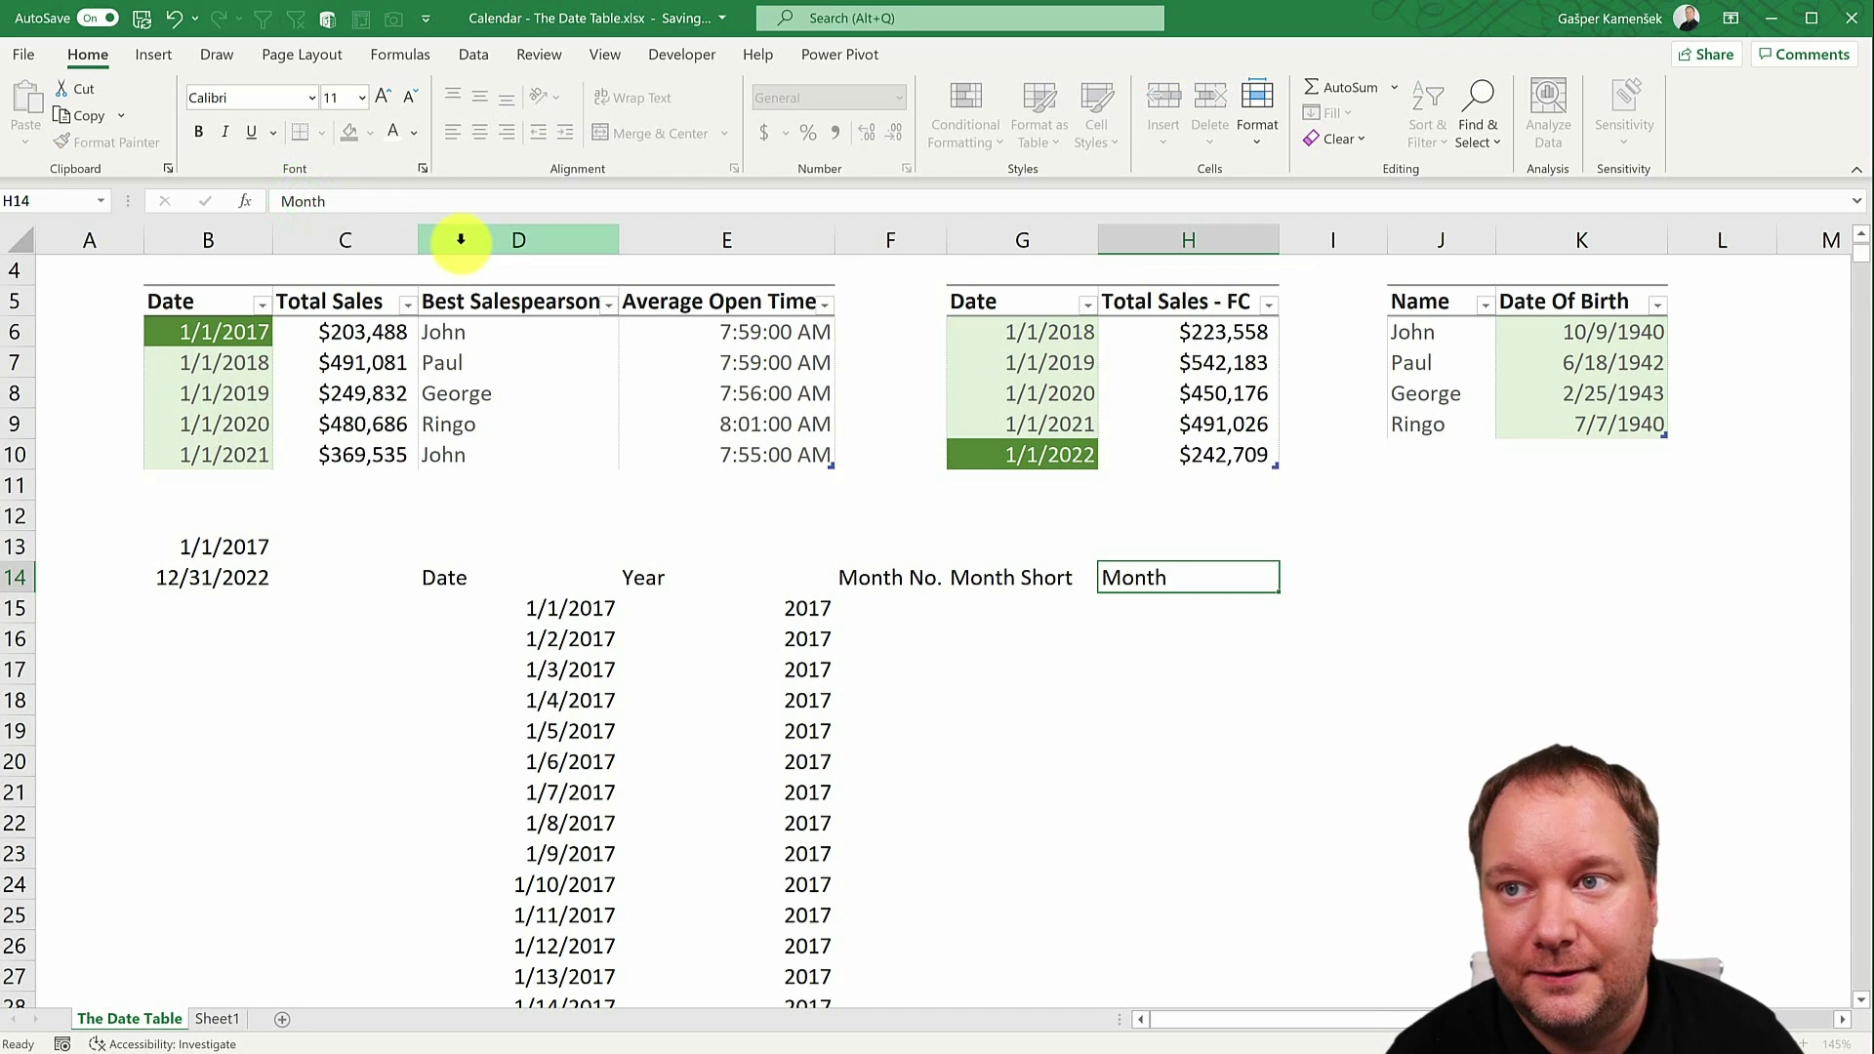
{"action": "key", "text": "Return"}
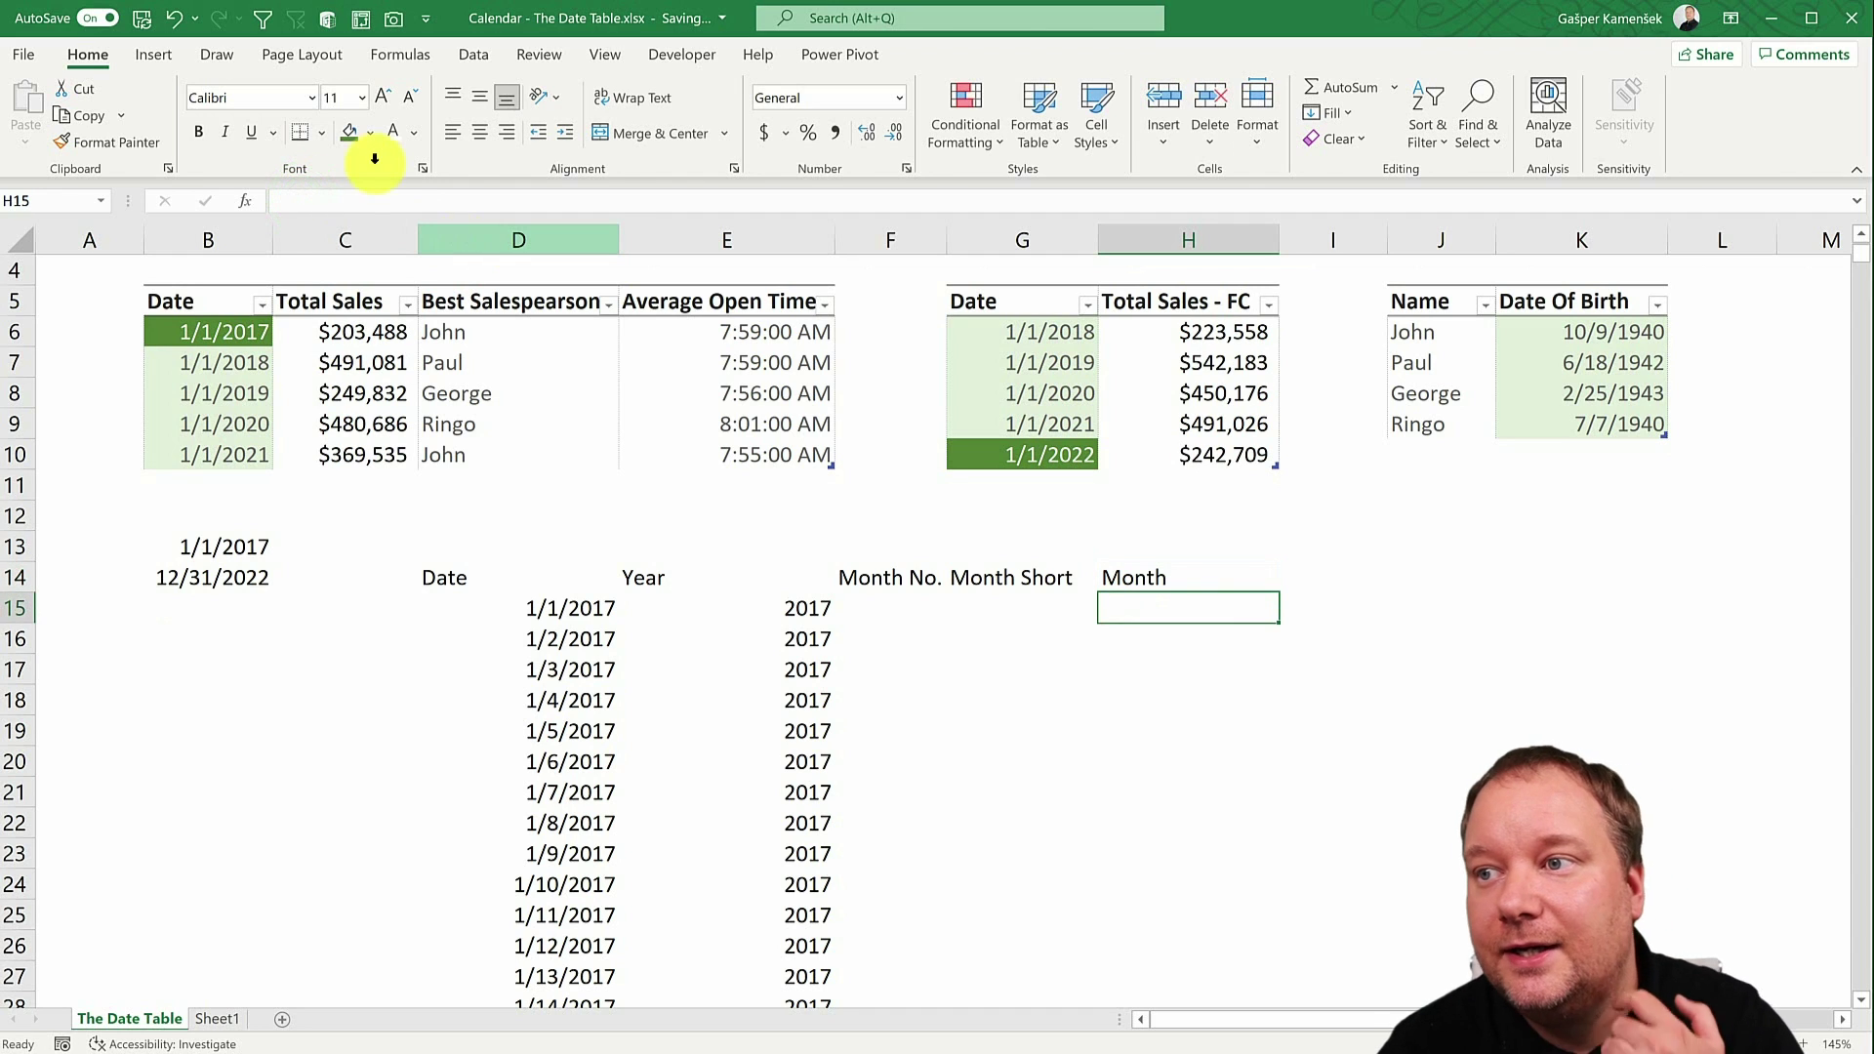
{"action": "left_click", "coordinate": [1155, 578]}
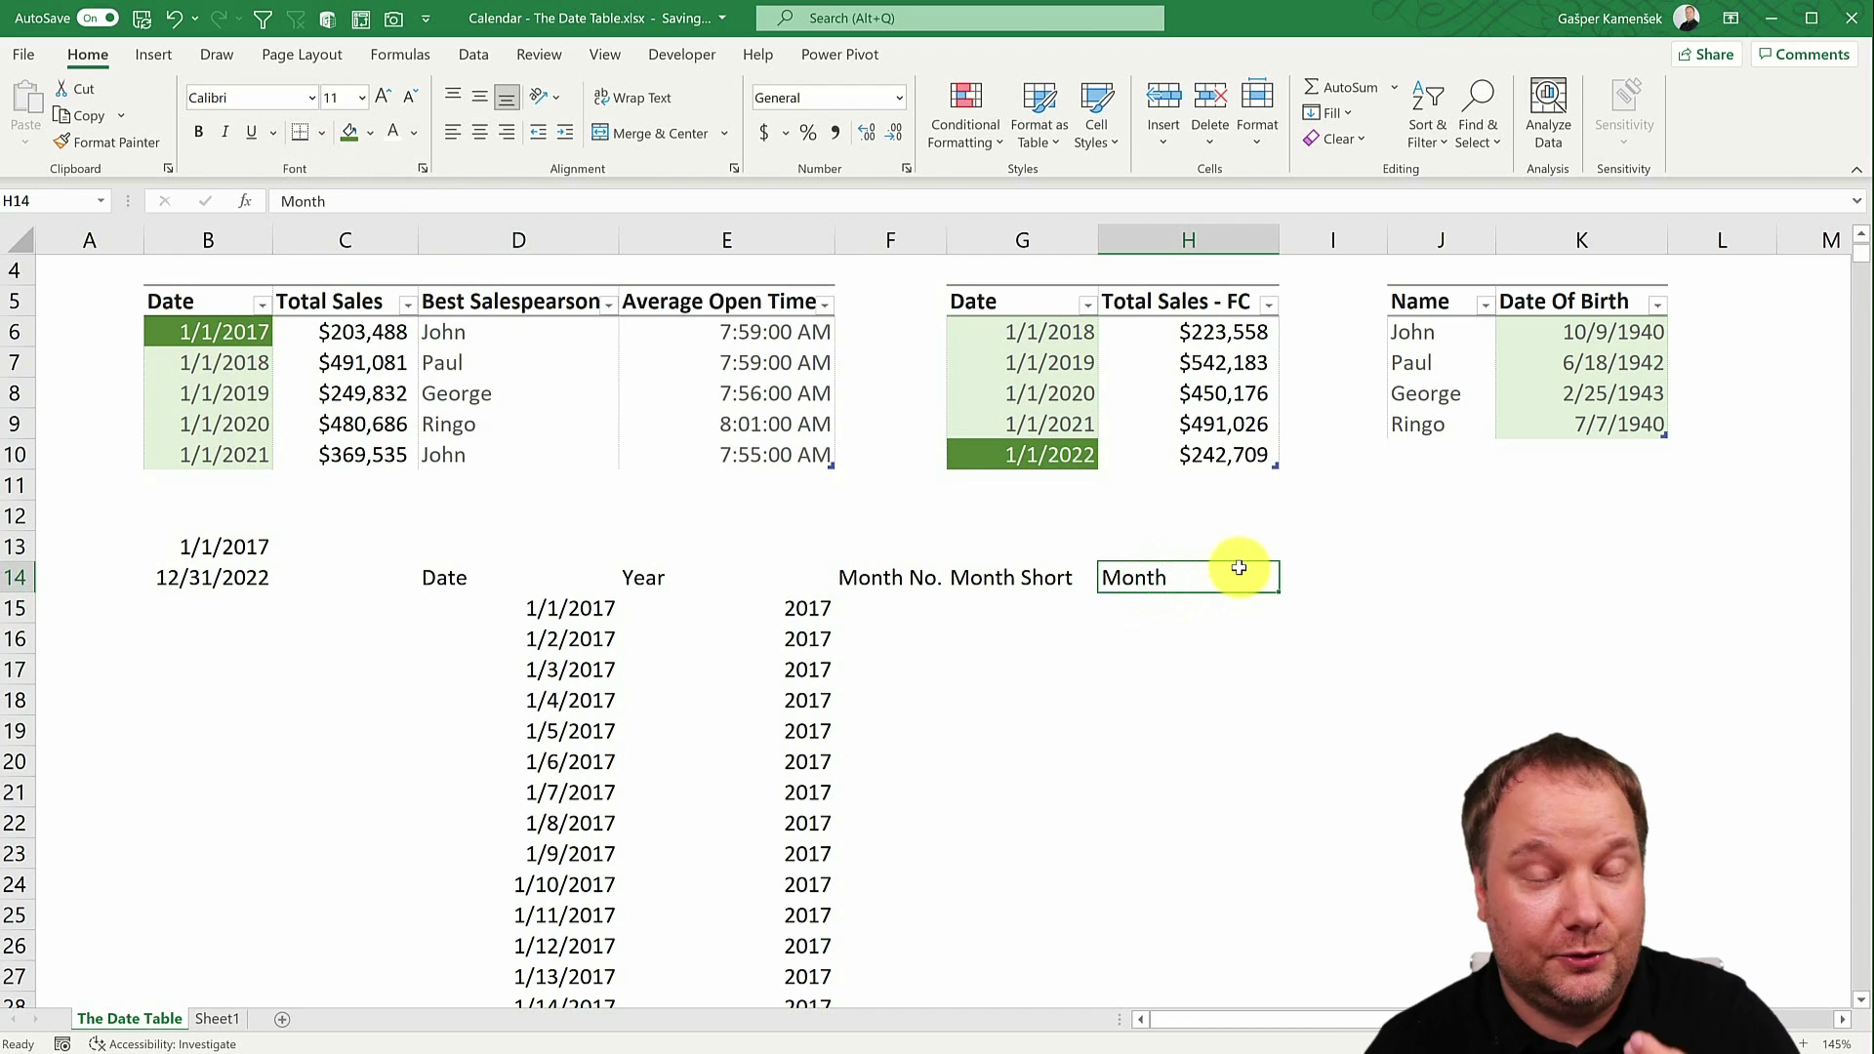
Begin the =MONTH formula in F15, pointing it at the first date in D15.
{"action": "left_click", "coordinate": [922, 603]}
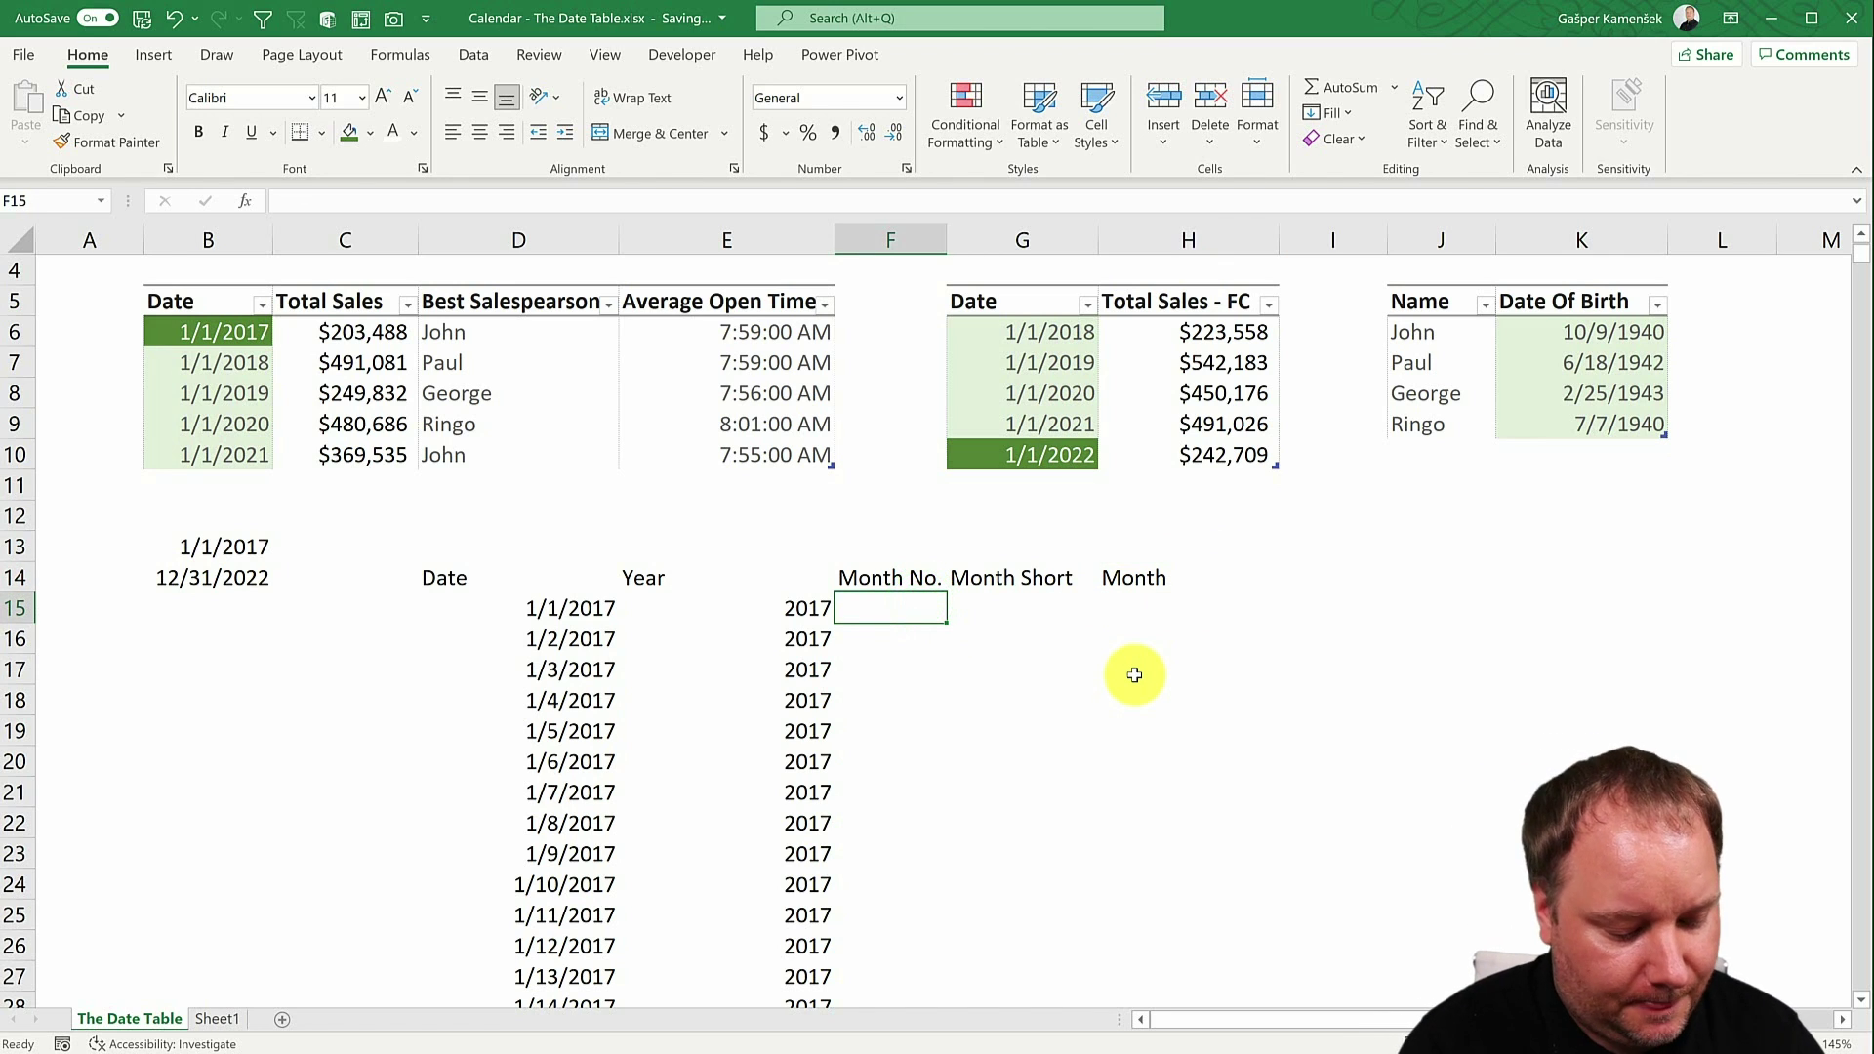
{"action": "type", "text": "="}
{"action": "key", "text": "Left"}
{"action": "key", "text": "Left"}
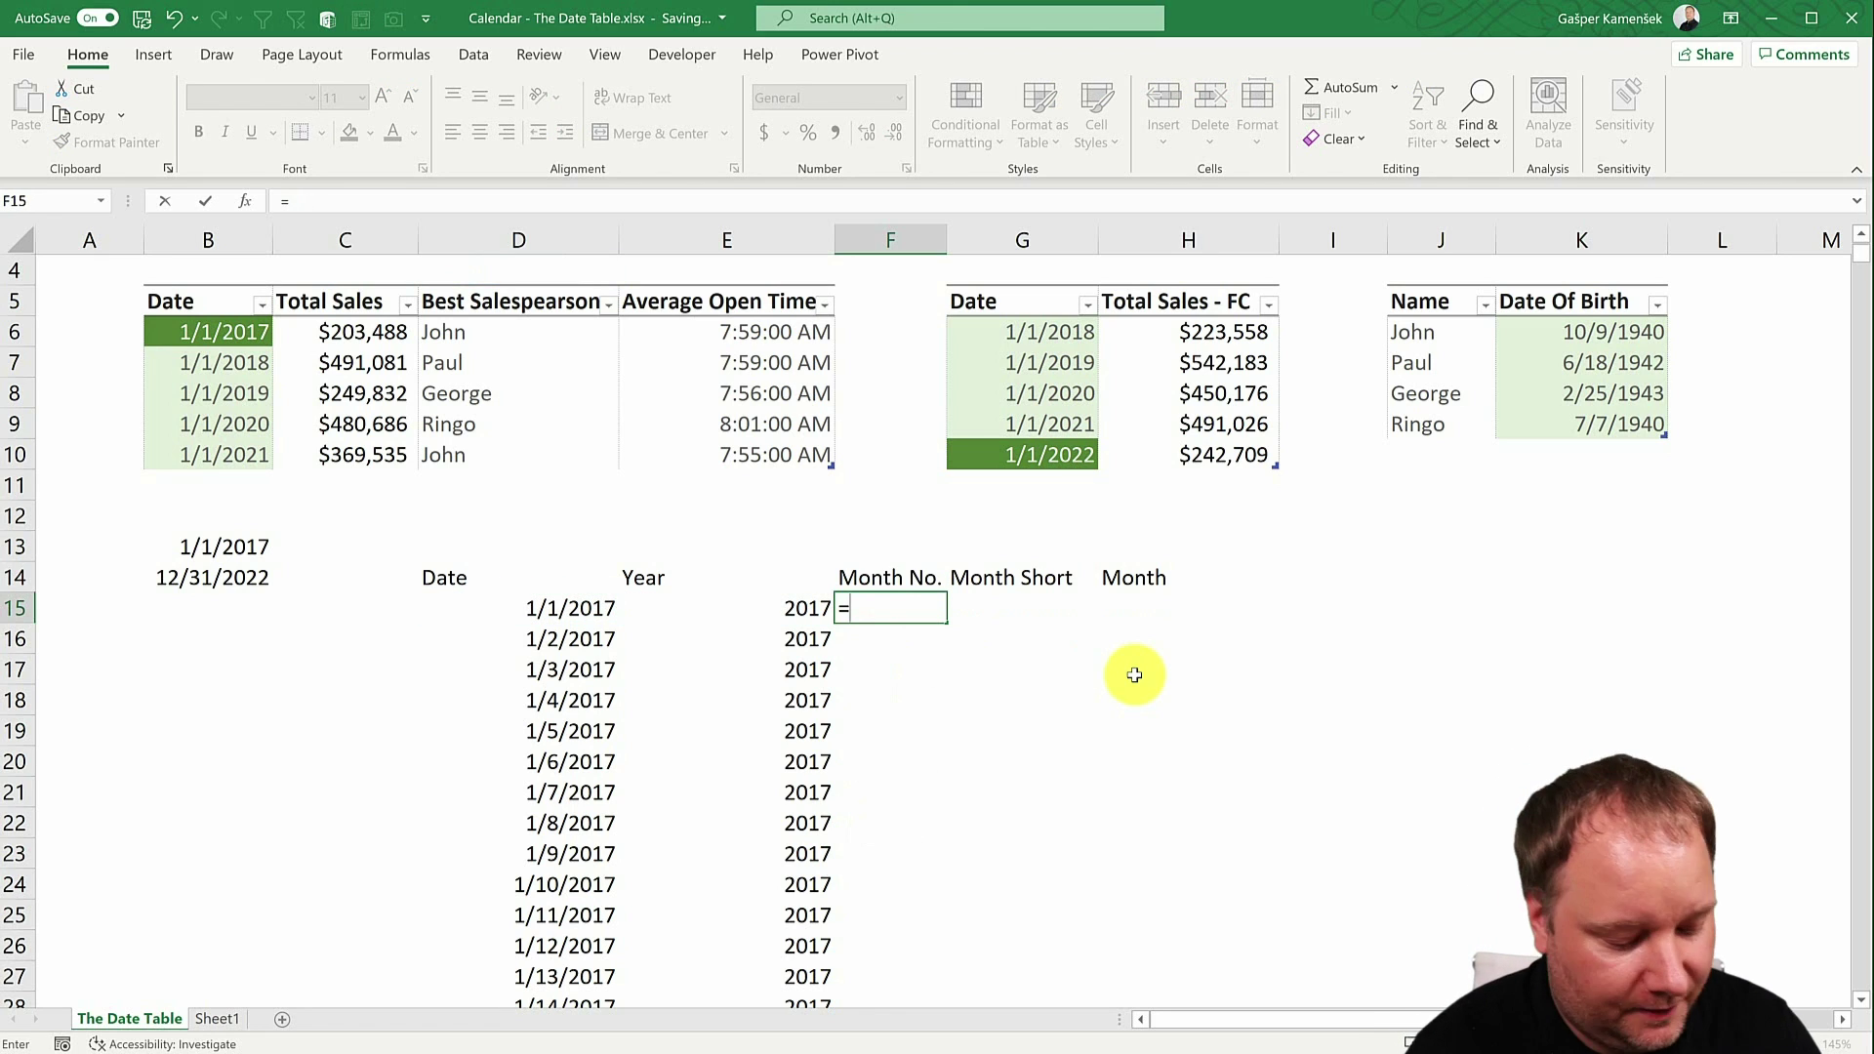
{"action": "type", "text": "Month"}
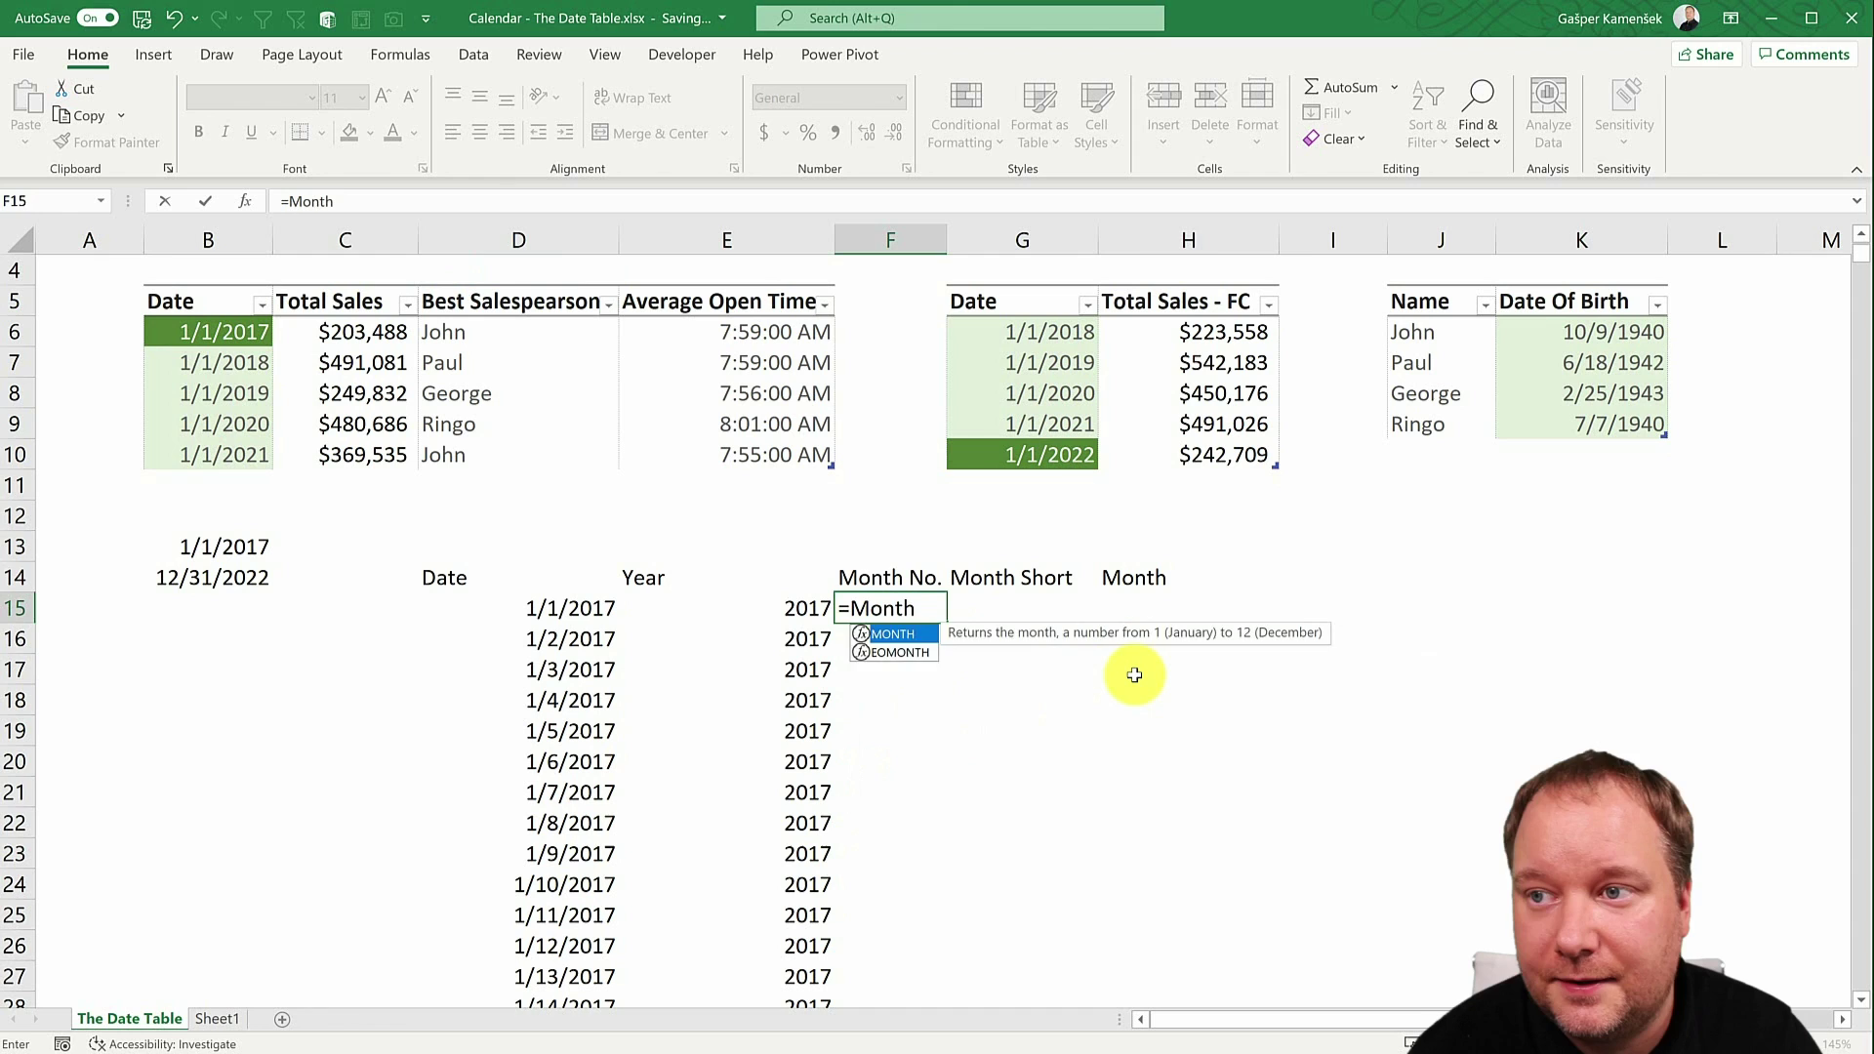
{"action": "key", "text": "Tab"}
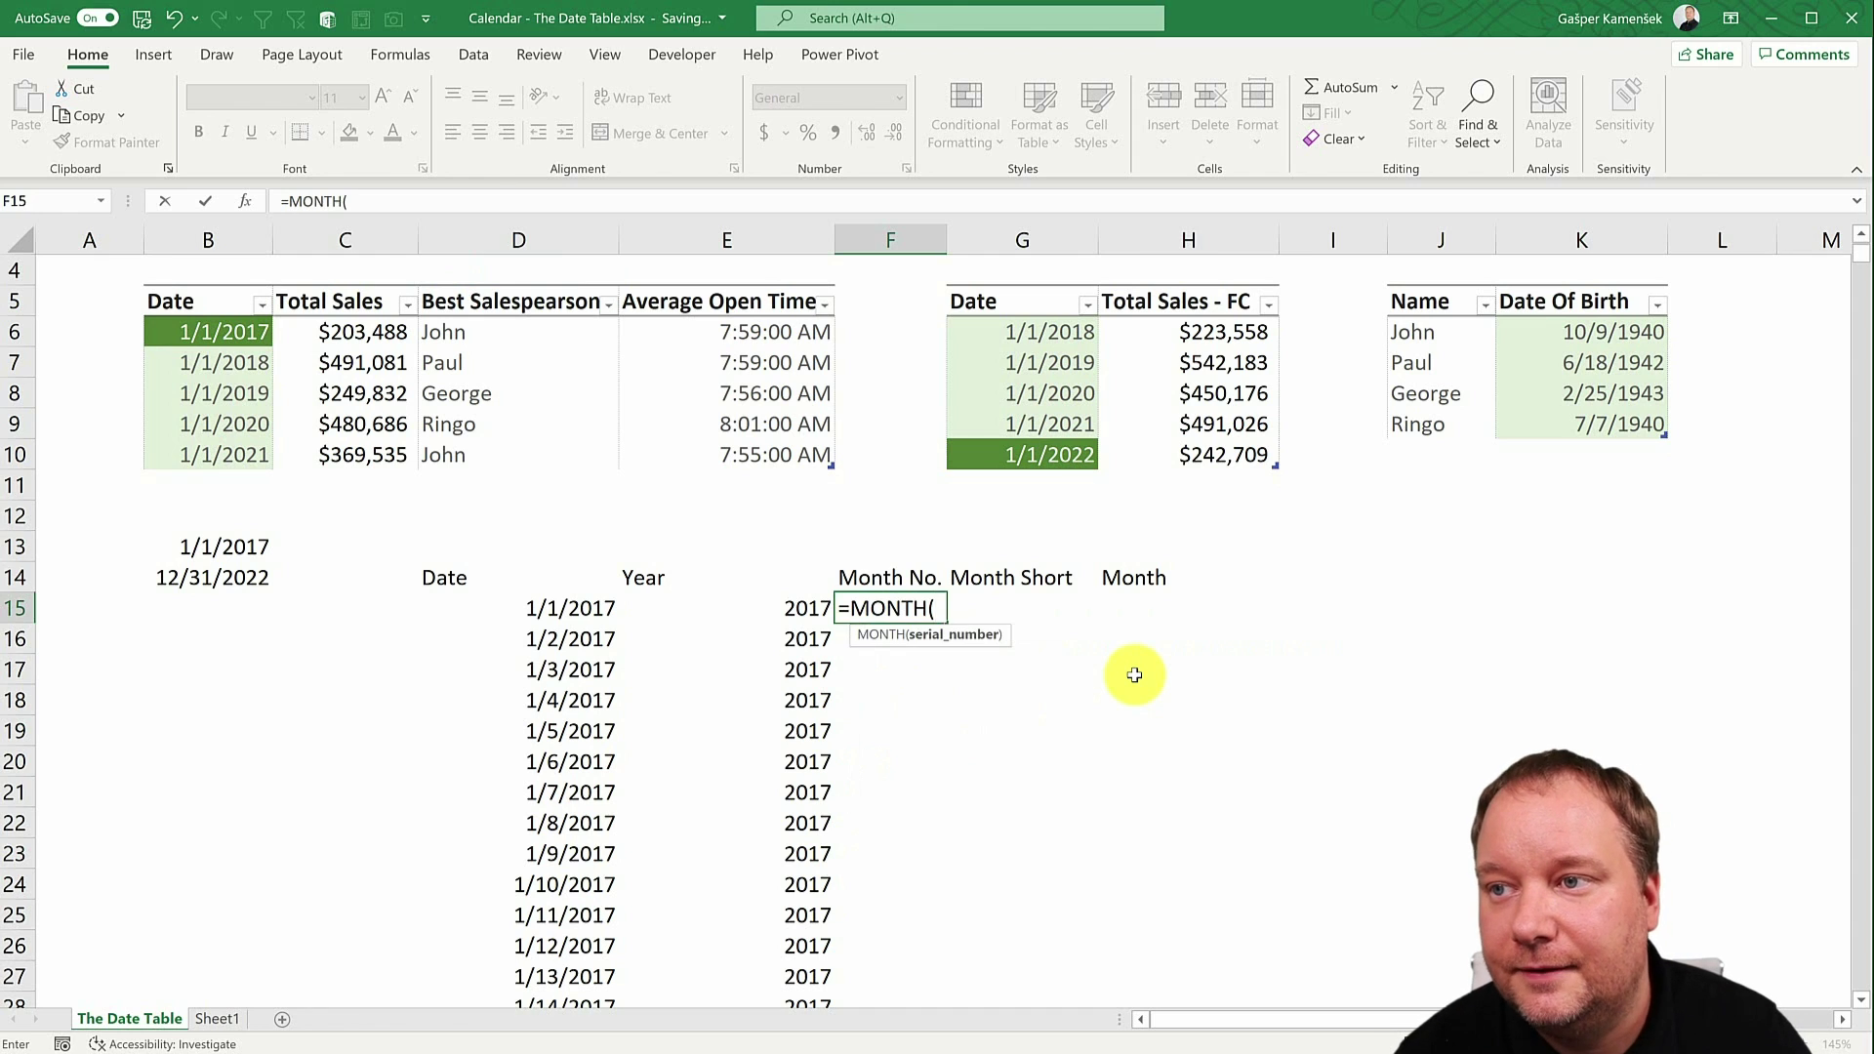
{"action": "key", "text": "Left"}
{"action": "key", "text": "Left"}
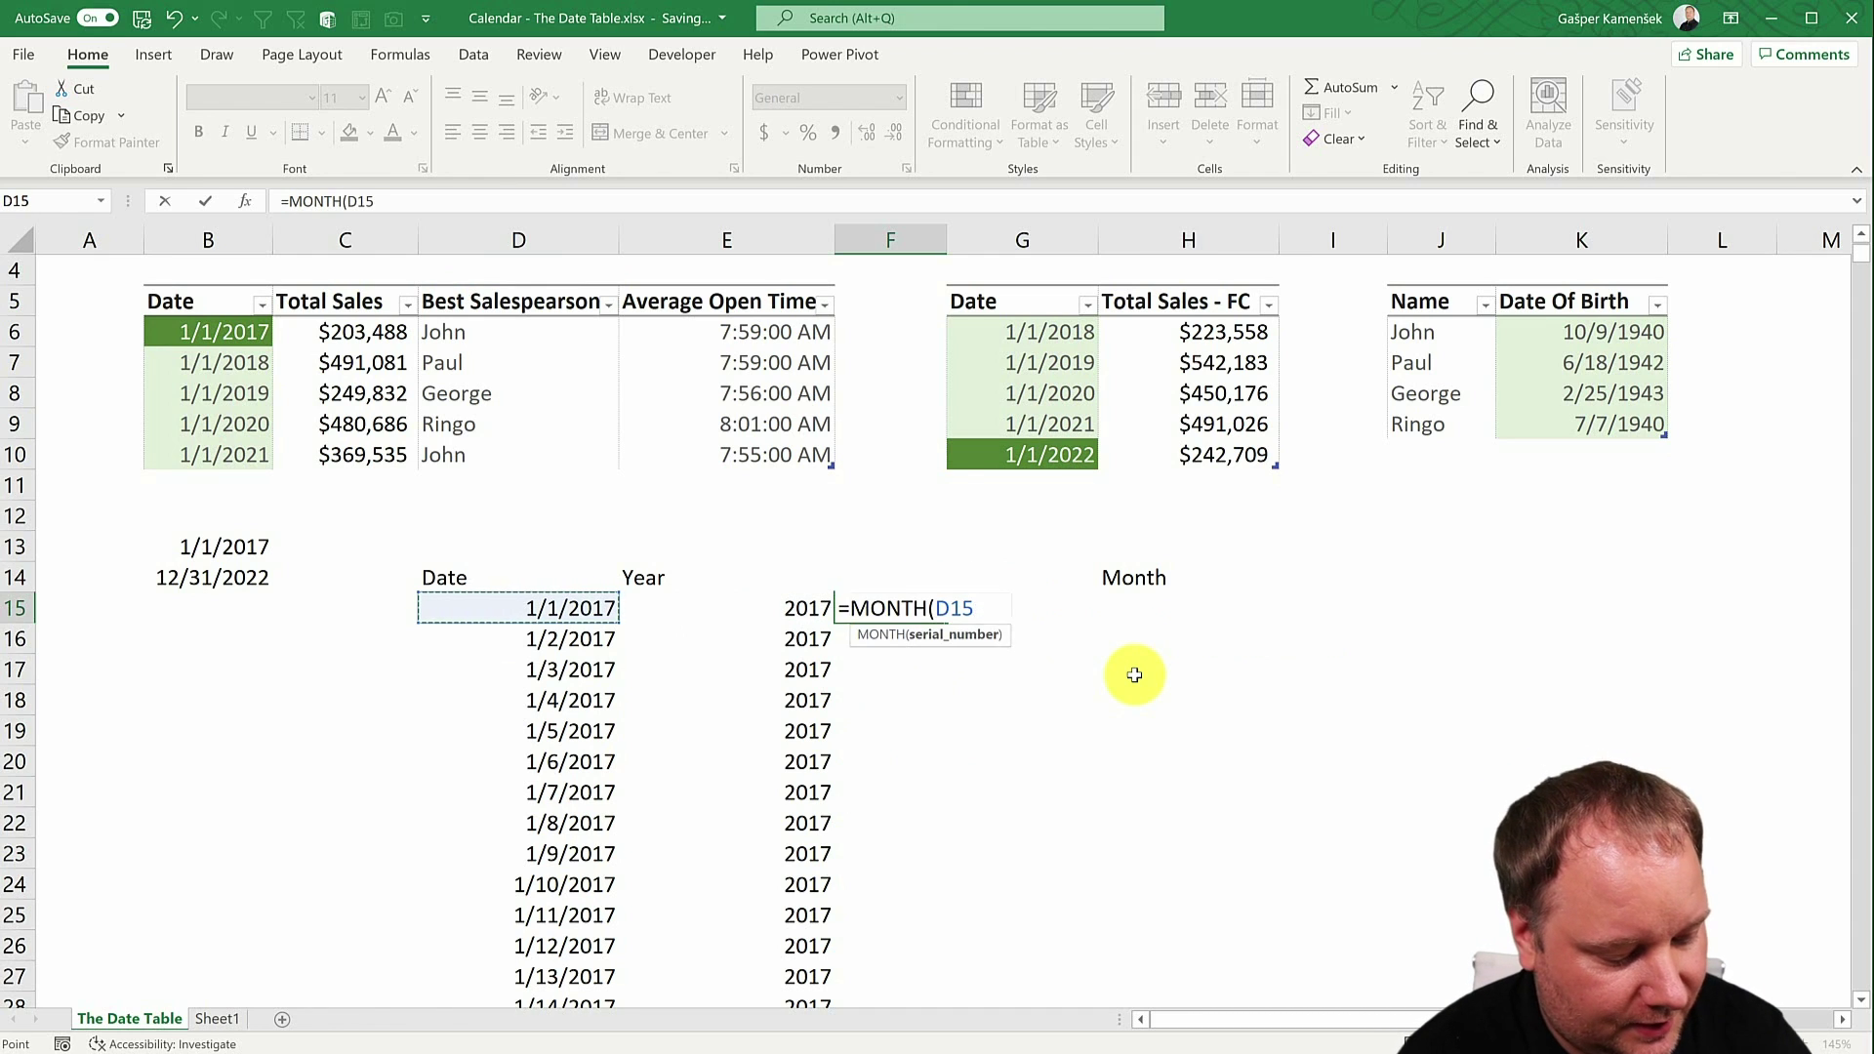
Finish =MONTH(D15#) in F15, then enter =TEXT(D15#,"mmm") in G15 to spill abbreviated month names.
{"action": "type", "text": "#)"}
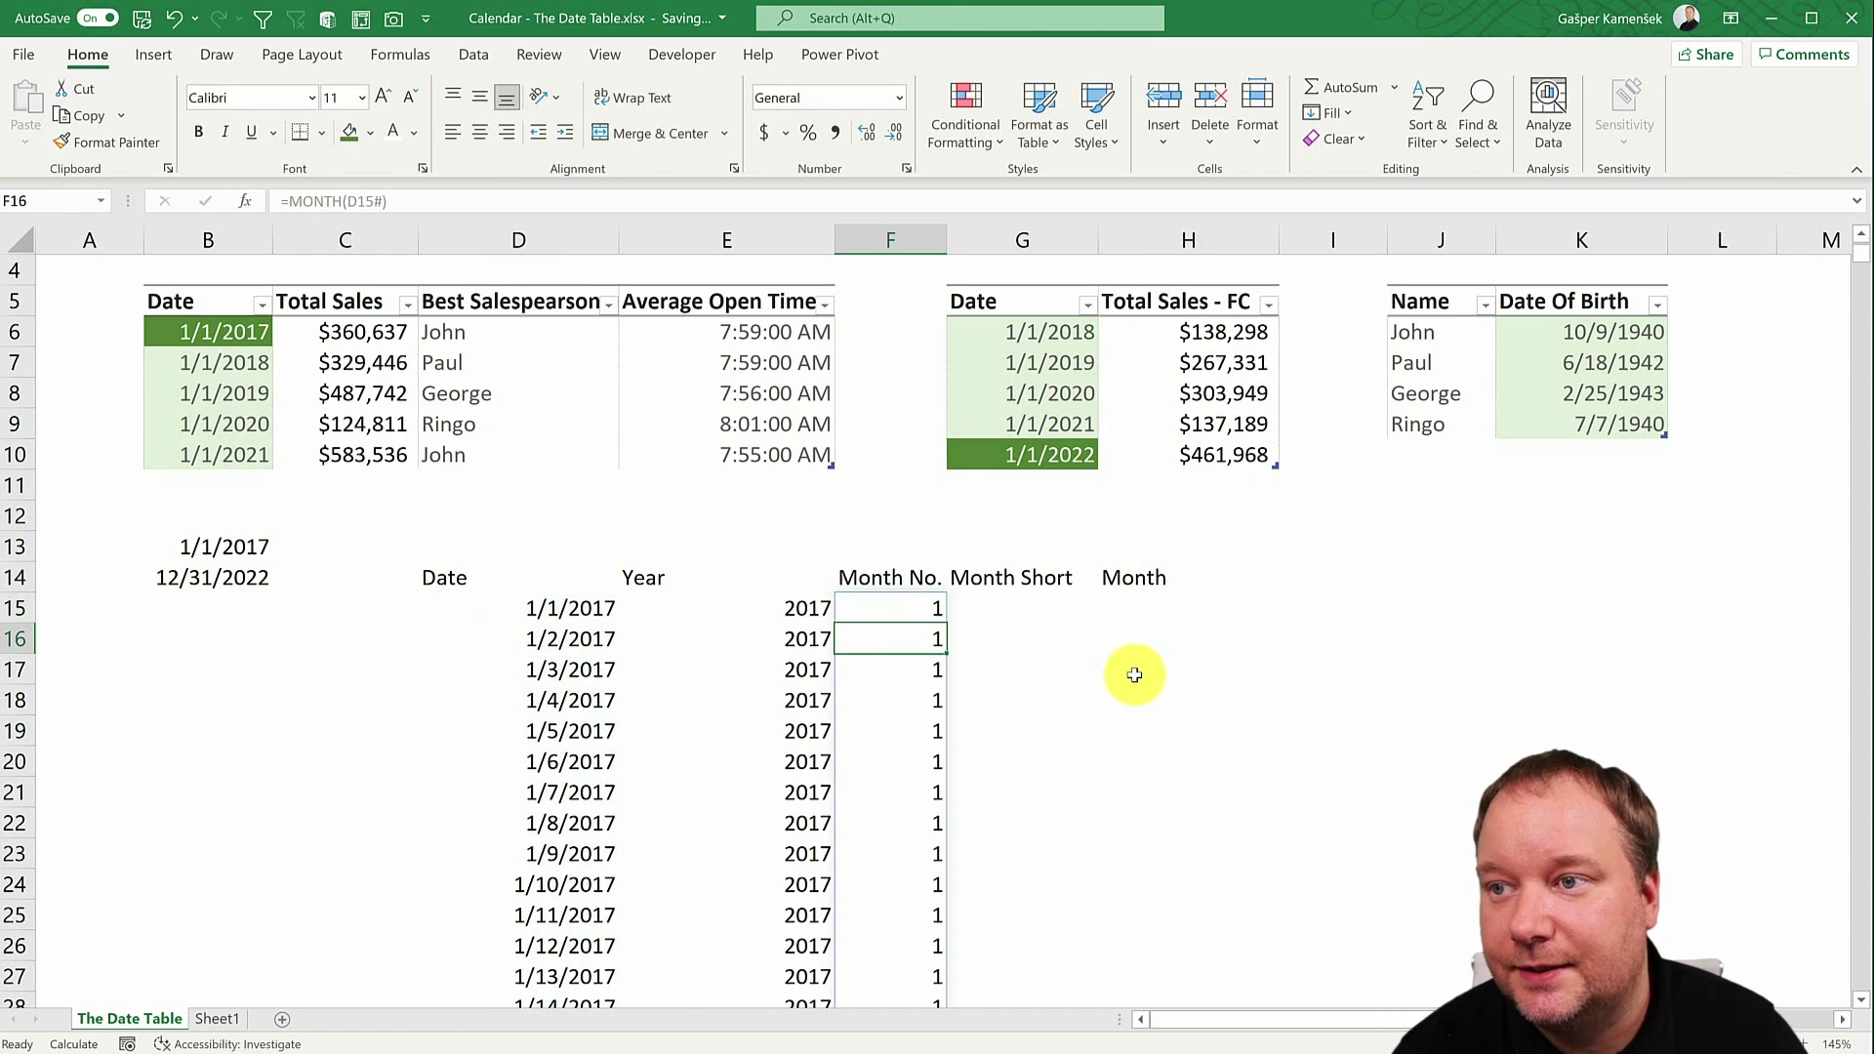
{"action": "key", "text": "Right"}
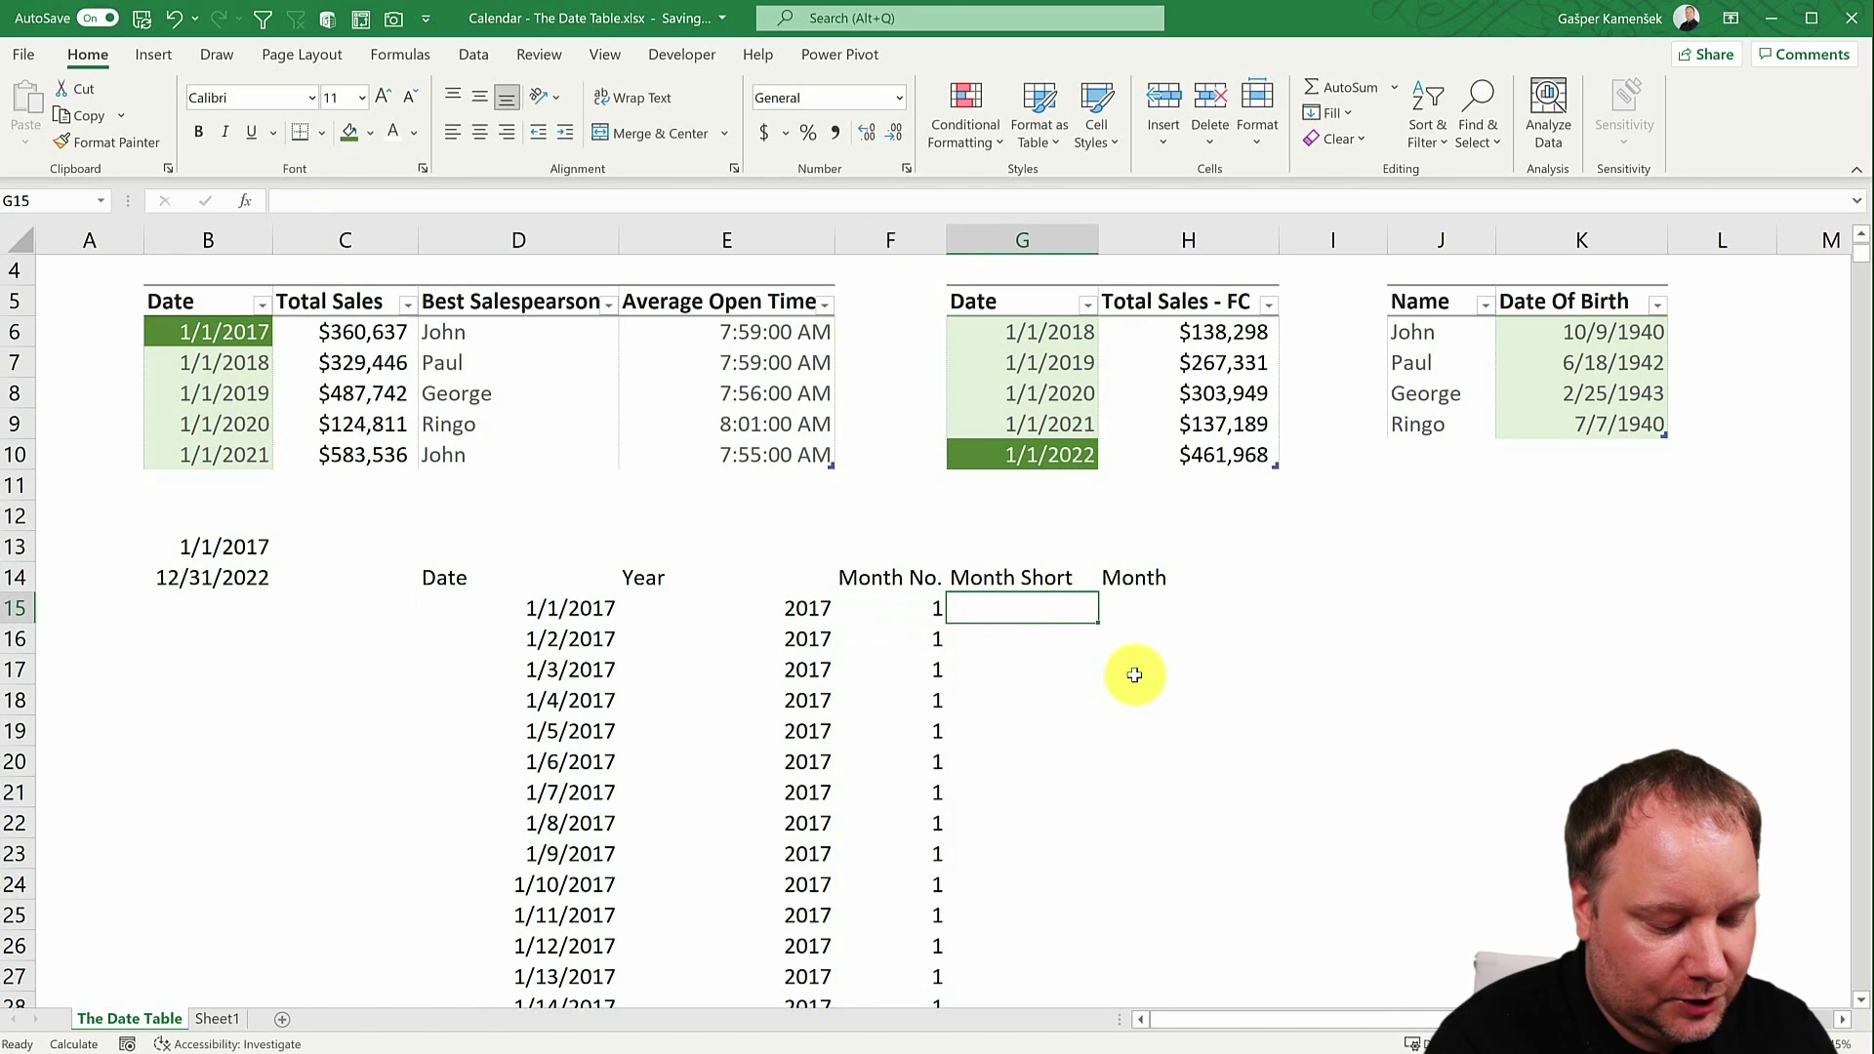
{"action": "type", "text": "=Tex"}
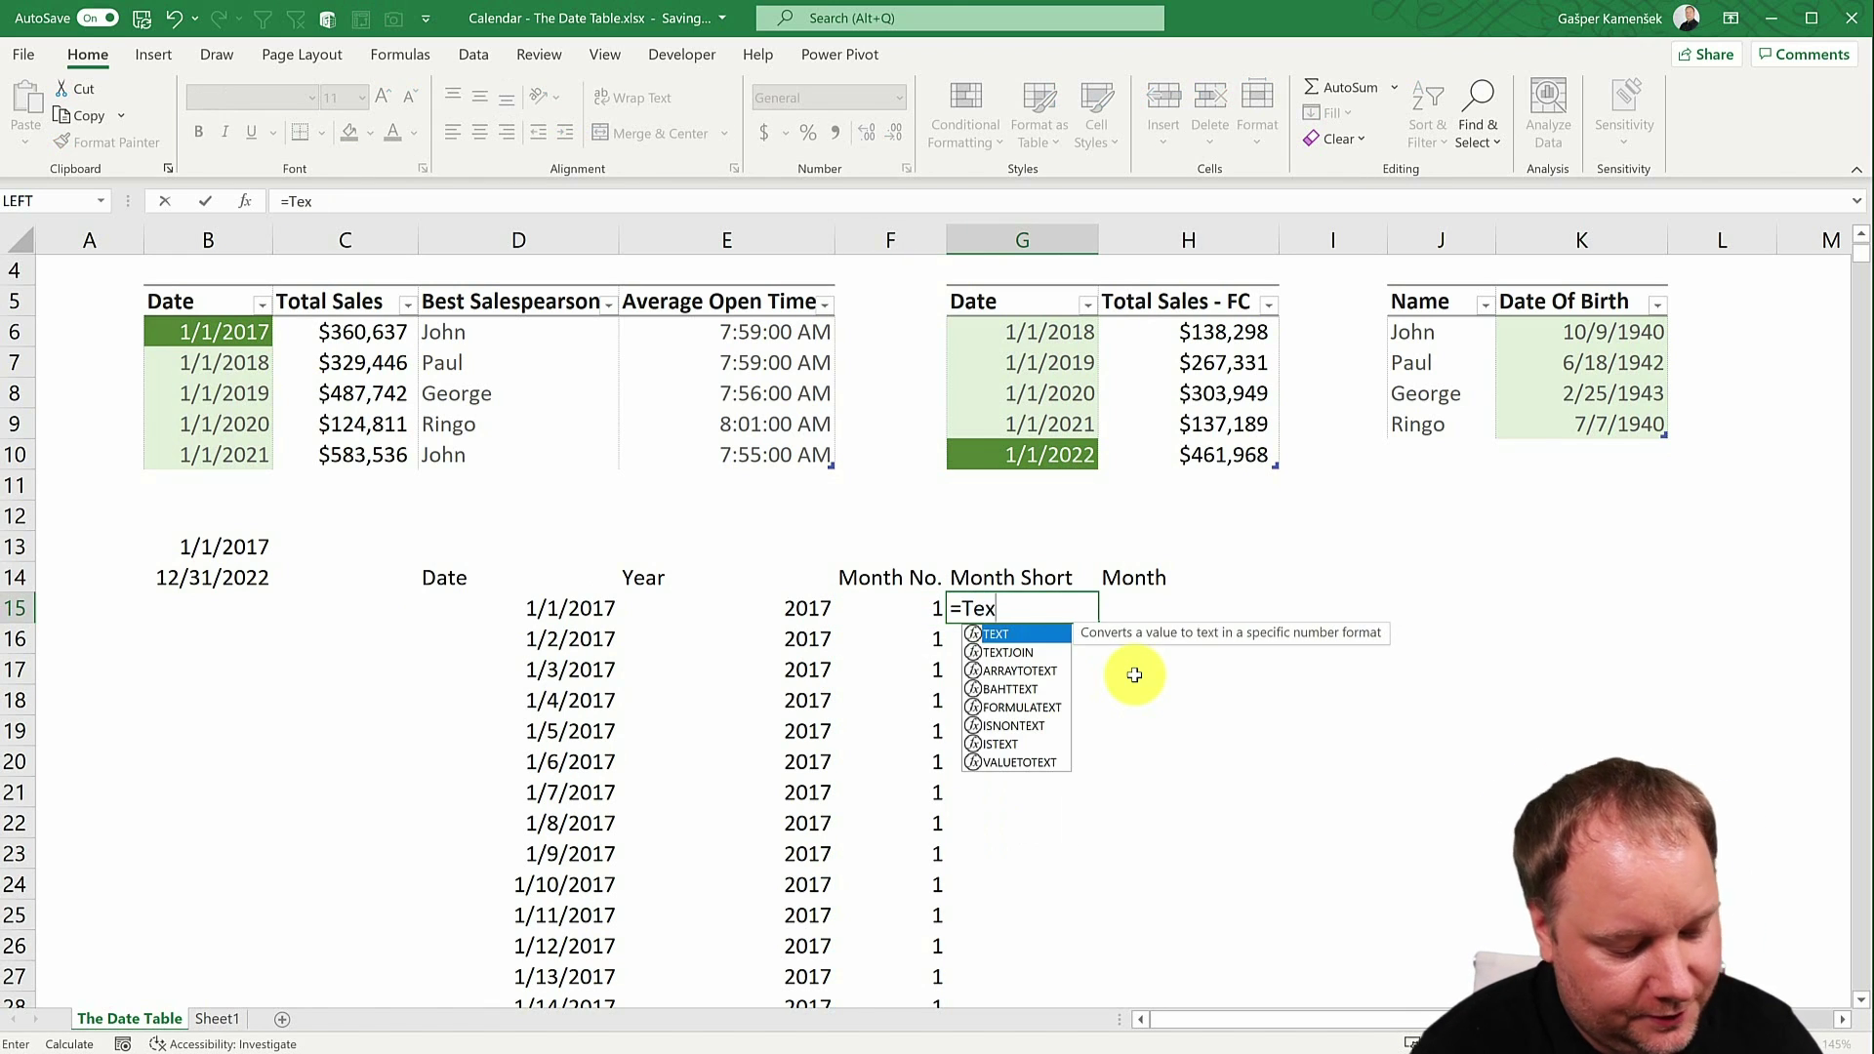
{"action": "type", "text": "t"}
{"action": "key", "text": "Tab"}
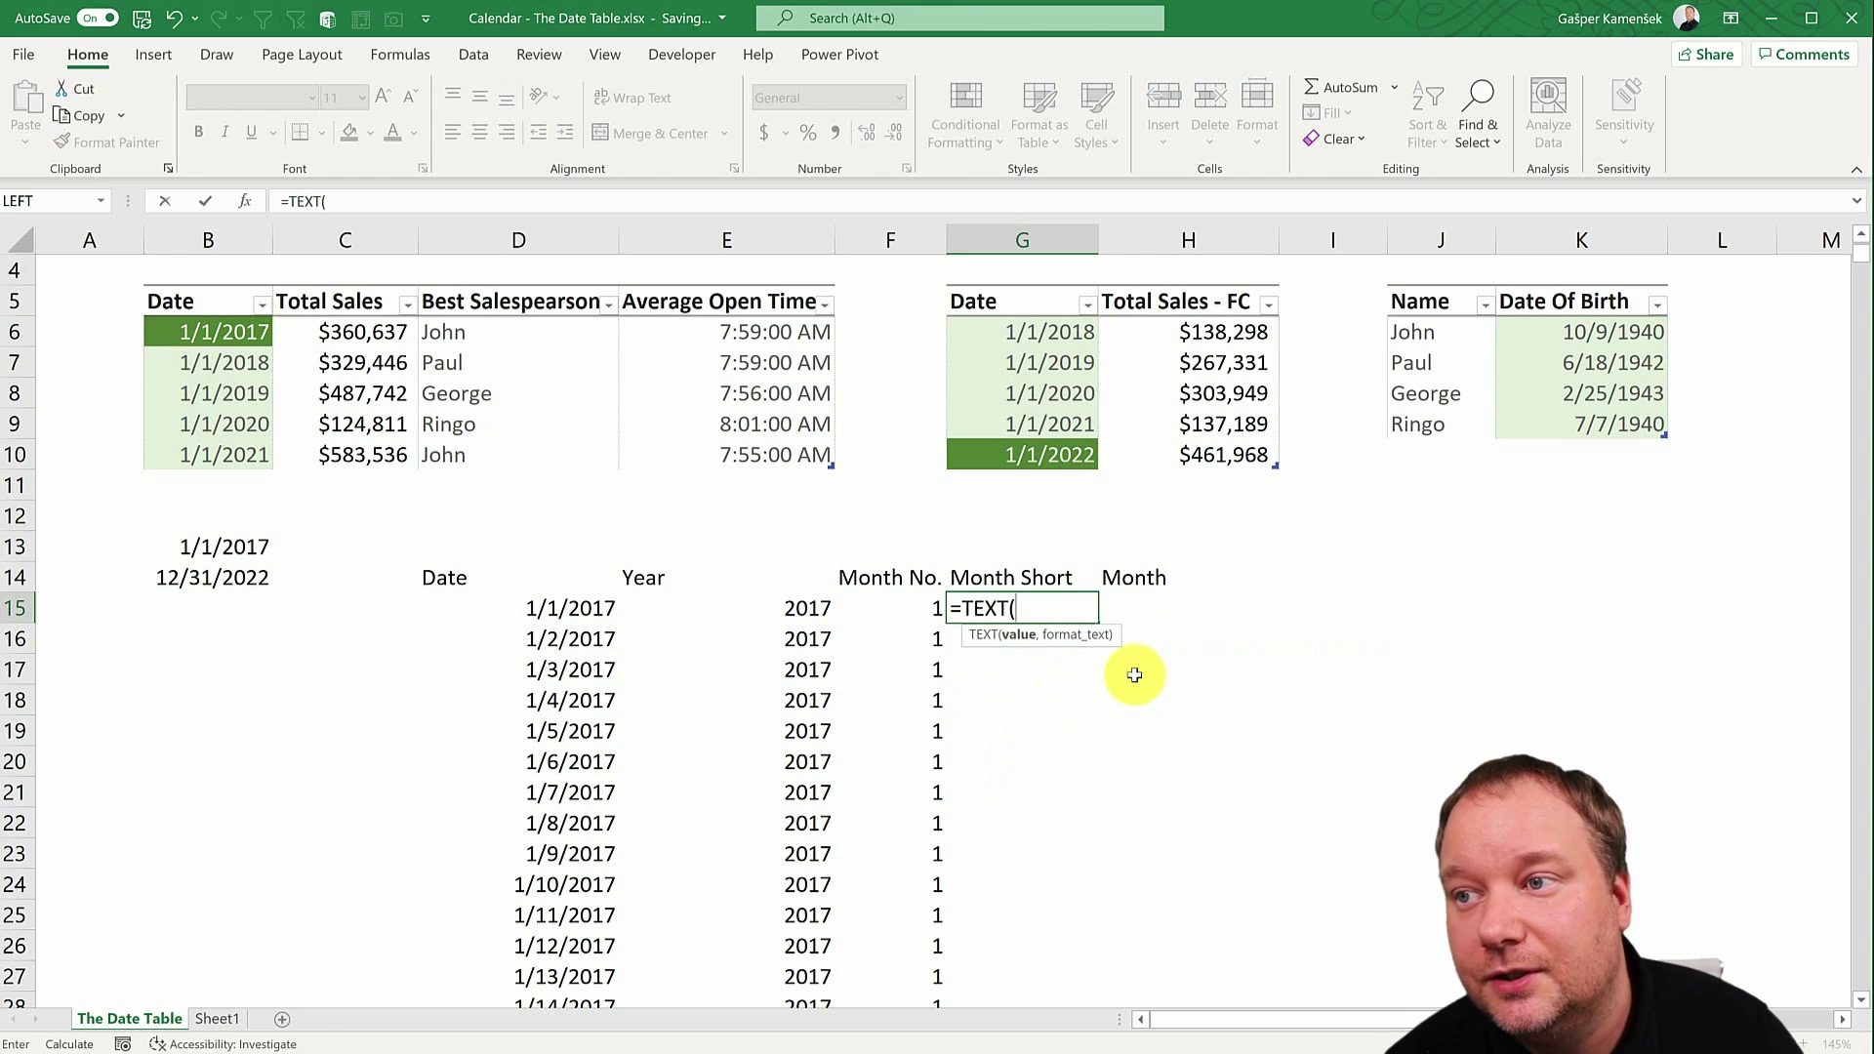
{"action": "key", "text": "Left"}
{"action": "key", "text": "Left"}
{"action": "key", "text": "Left"}
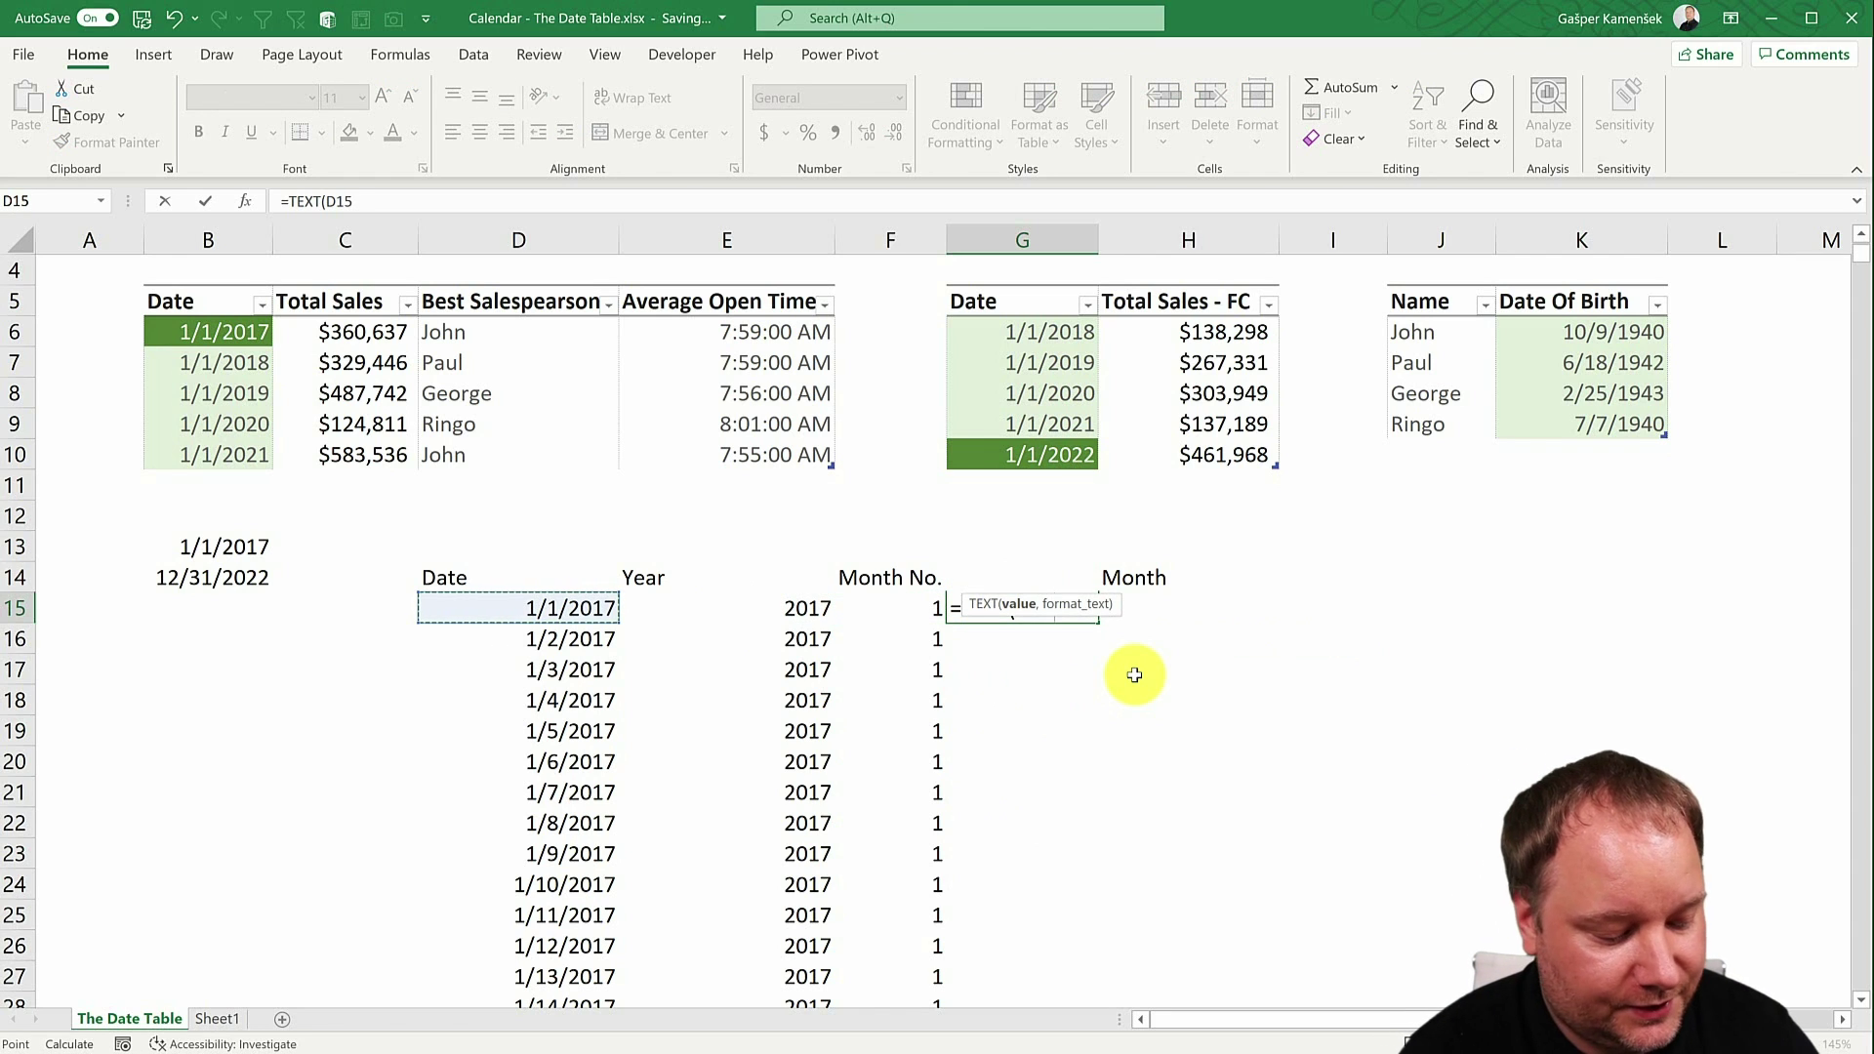
{"action": "type", "text": "#"}
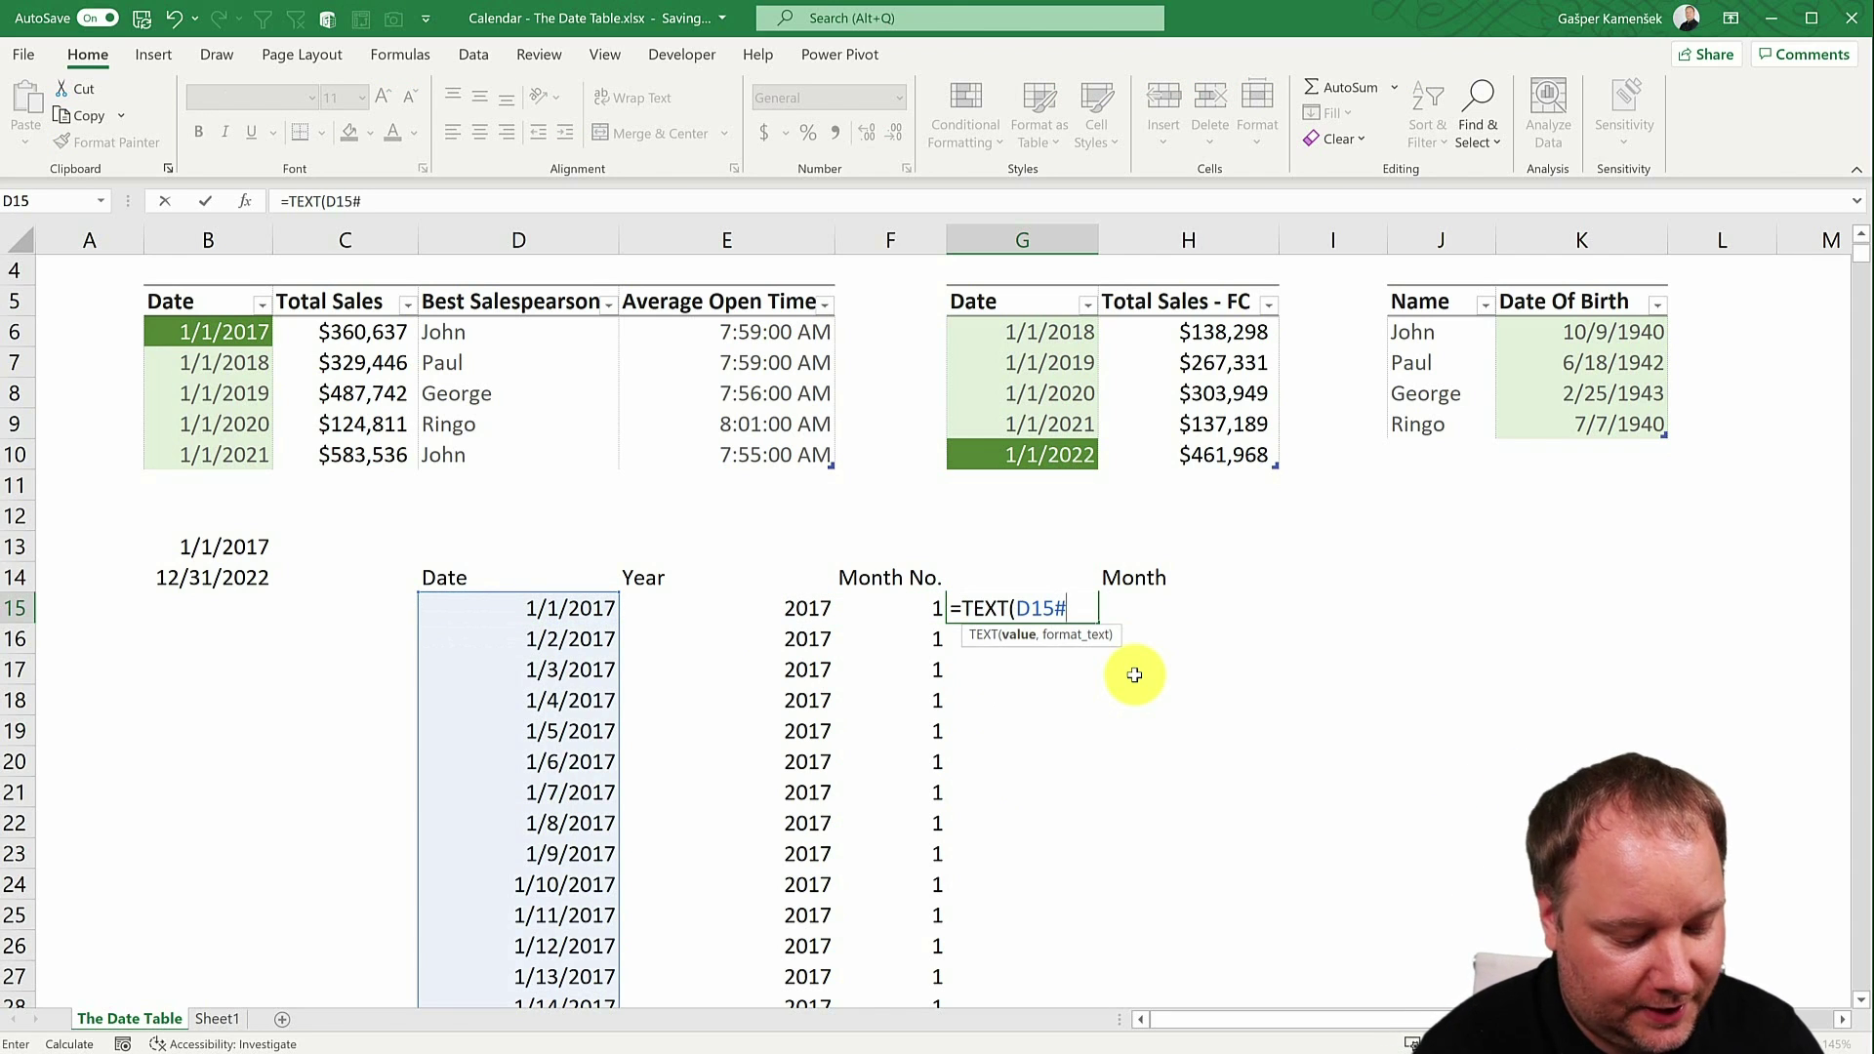
{"action": "type", "text": ","}
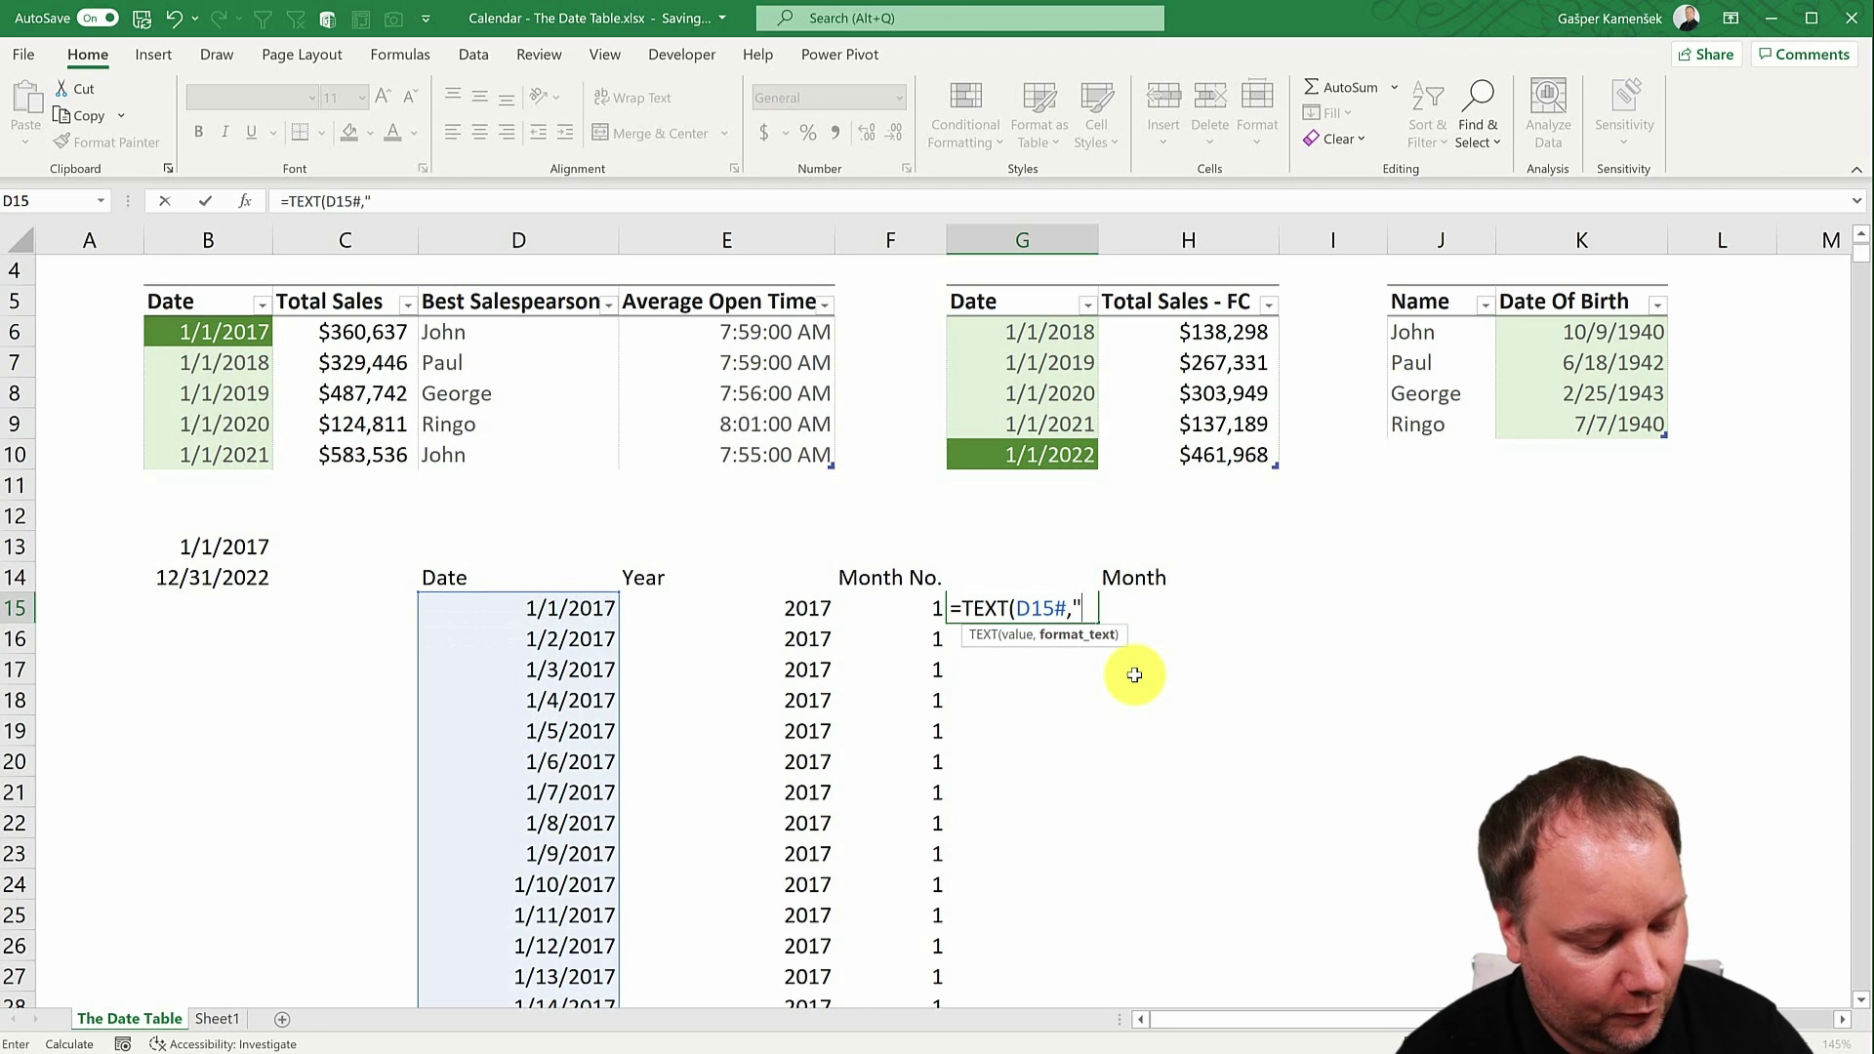
{"action": "type", "text": "\"mmm"}
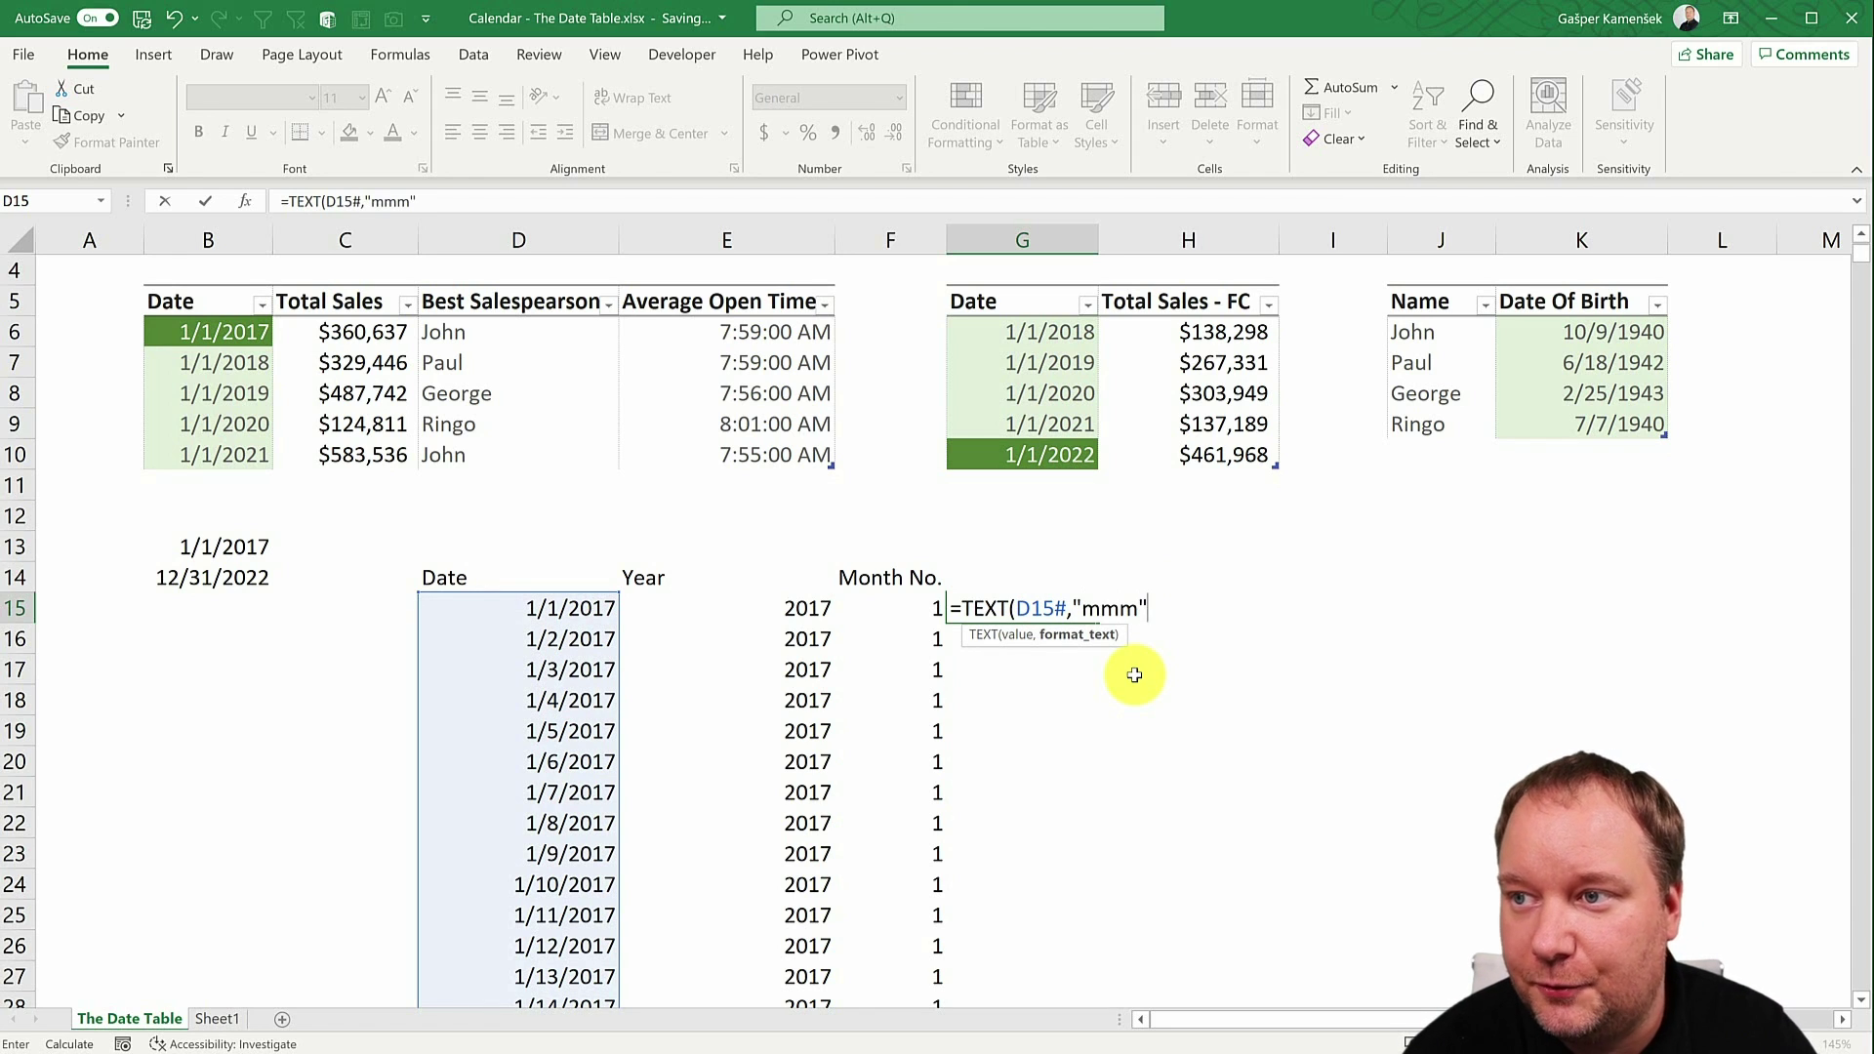
{"action": "type", "text": "\")"}
{"action": "key", "text": "Return"}
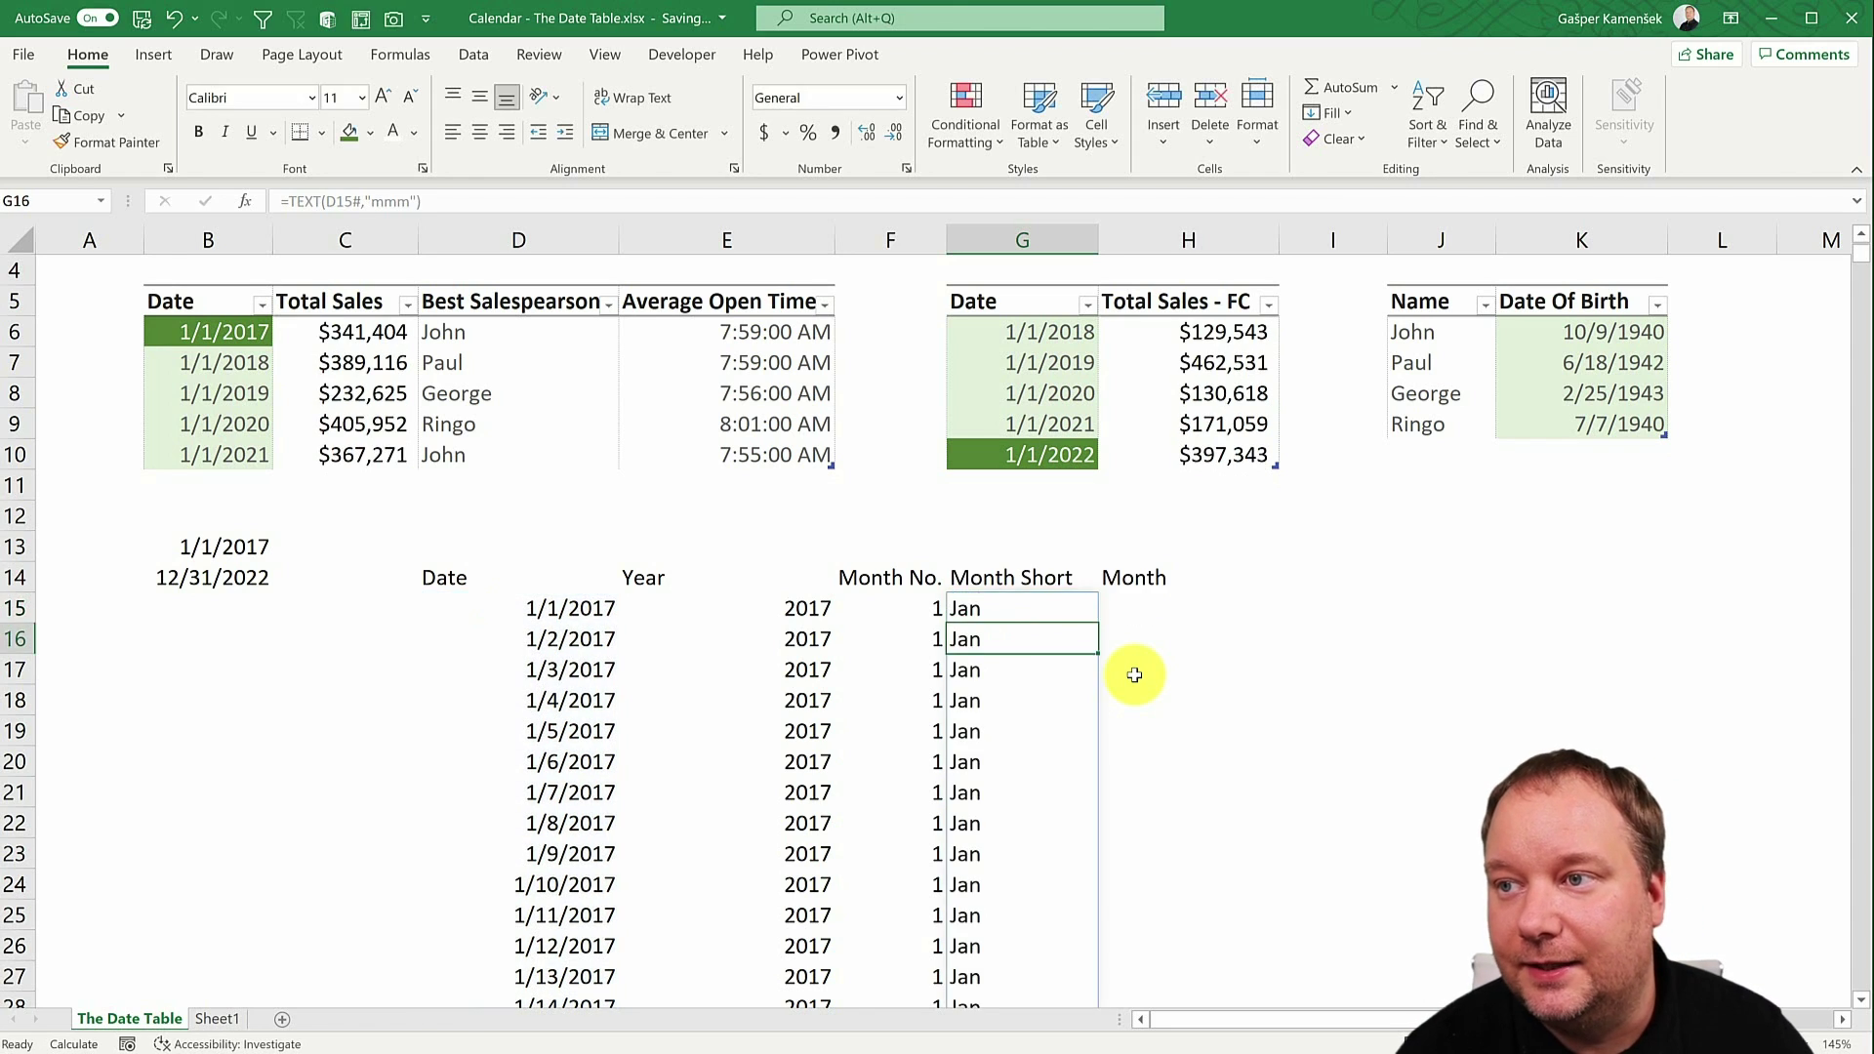
{"action": "key", "text": "Up"}
{"action": "key", "text": "Right"}
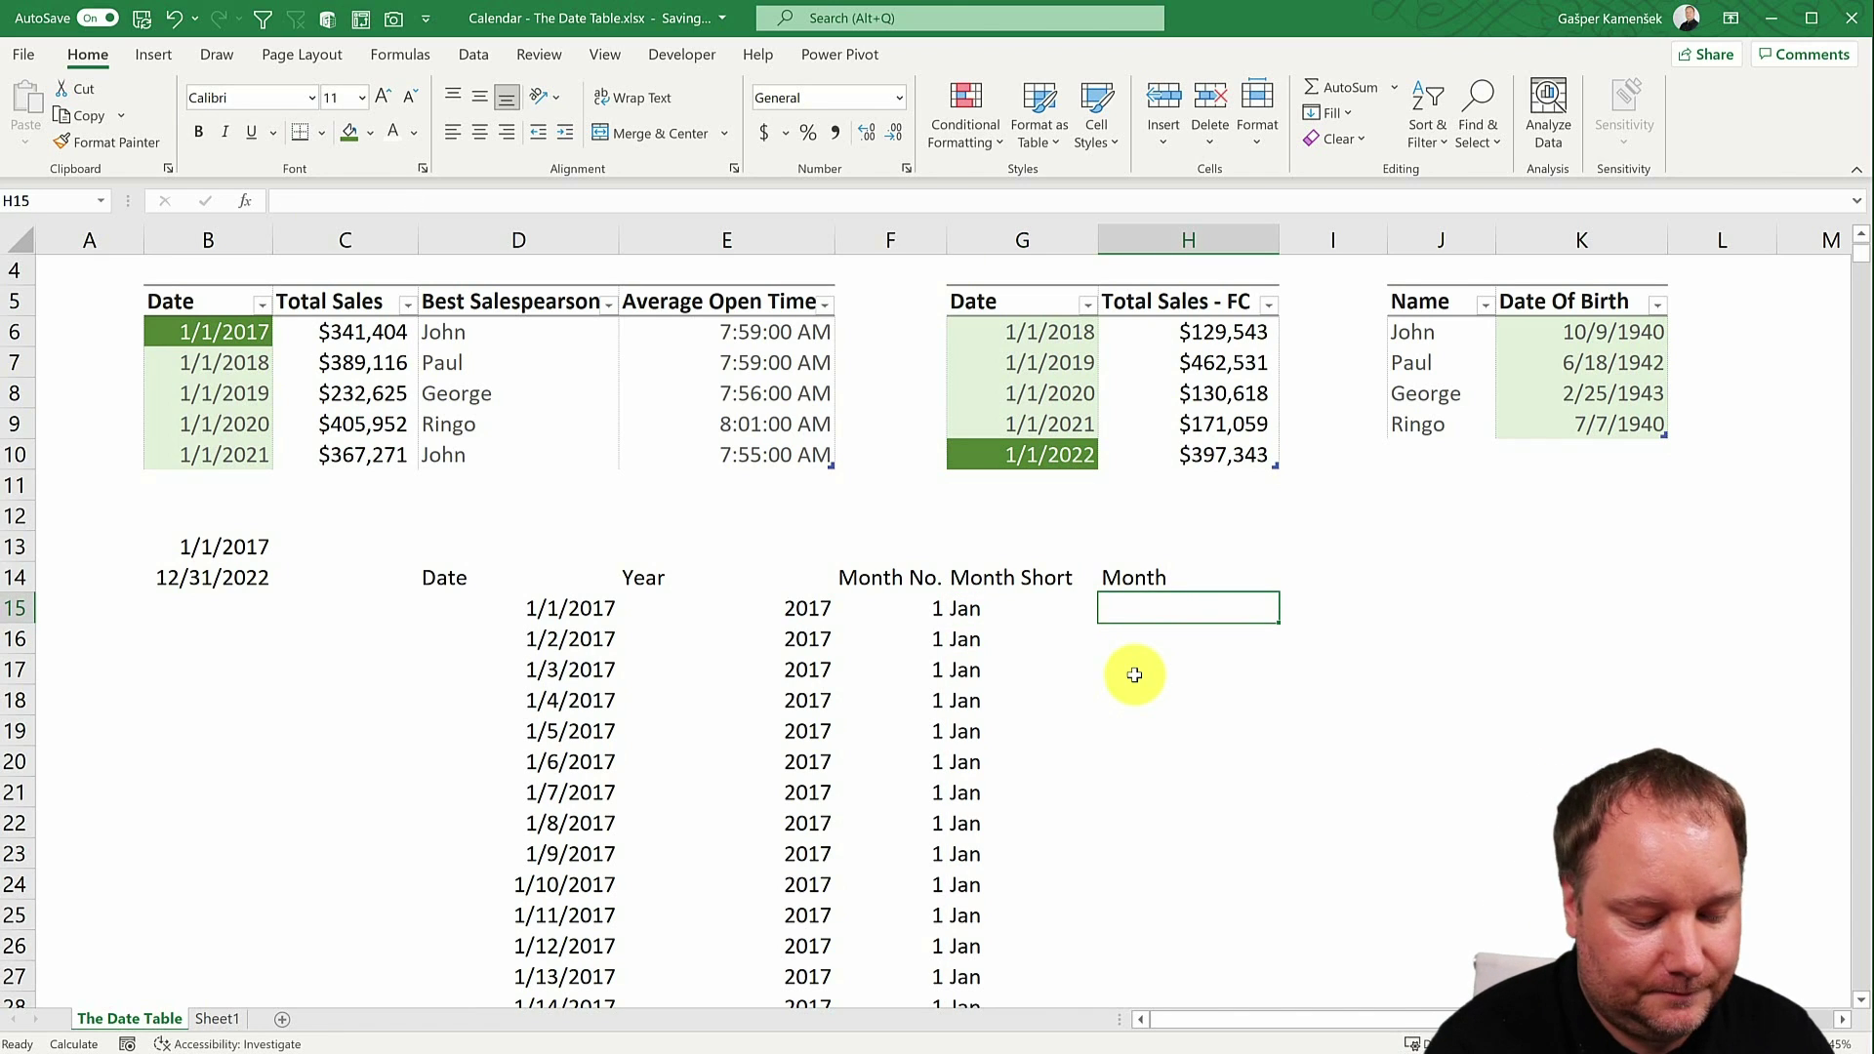
Enter =TEXT(D15#,"mmmm") in H15 so full month names like January spill down.
{"action": "type", "text": "="}
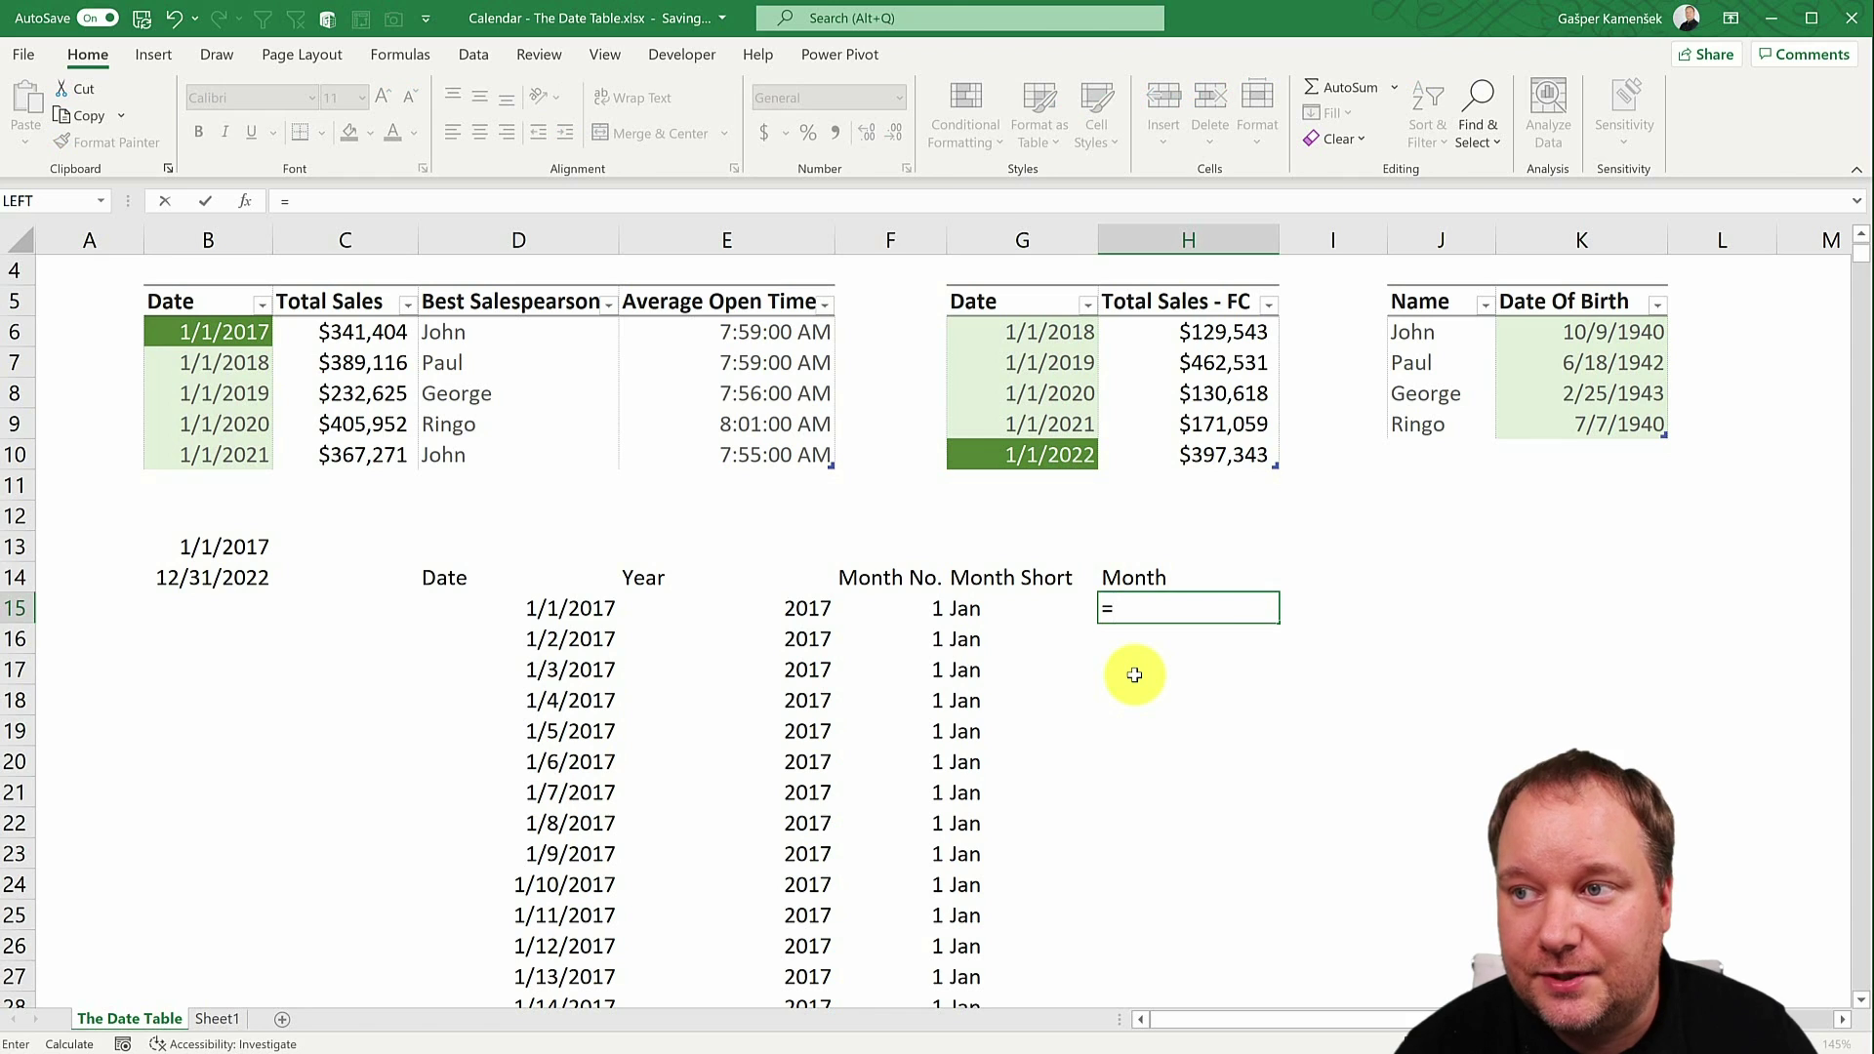
{"action": "type", "text": "text("}
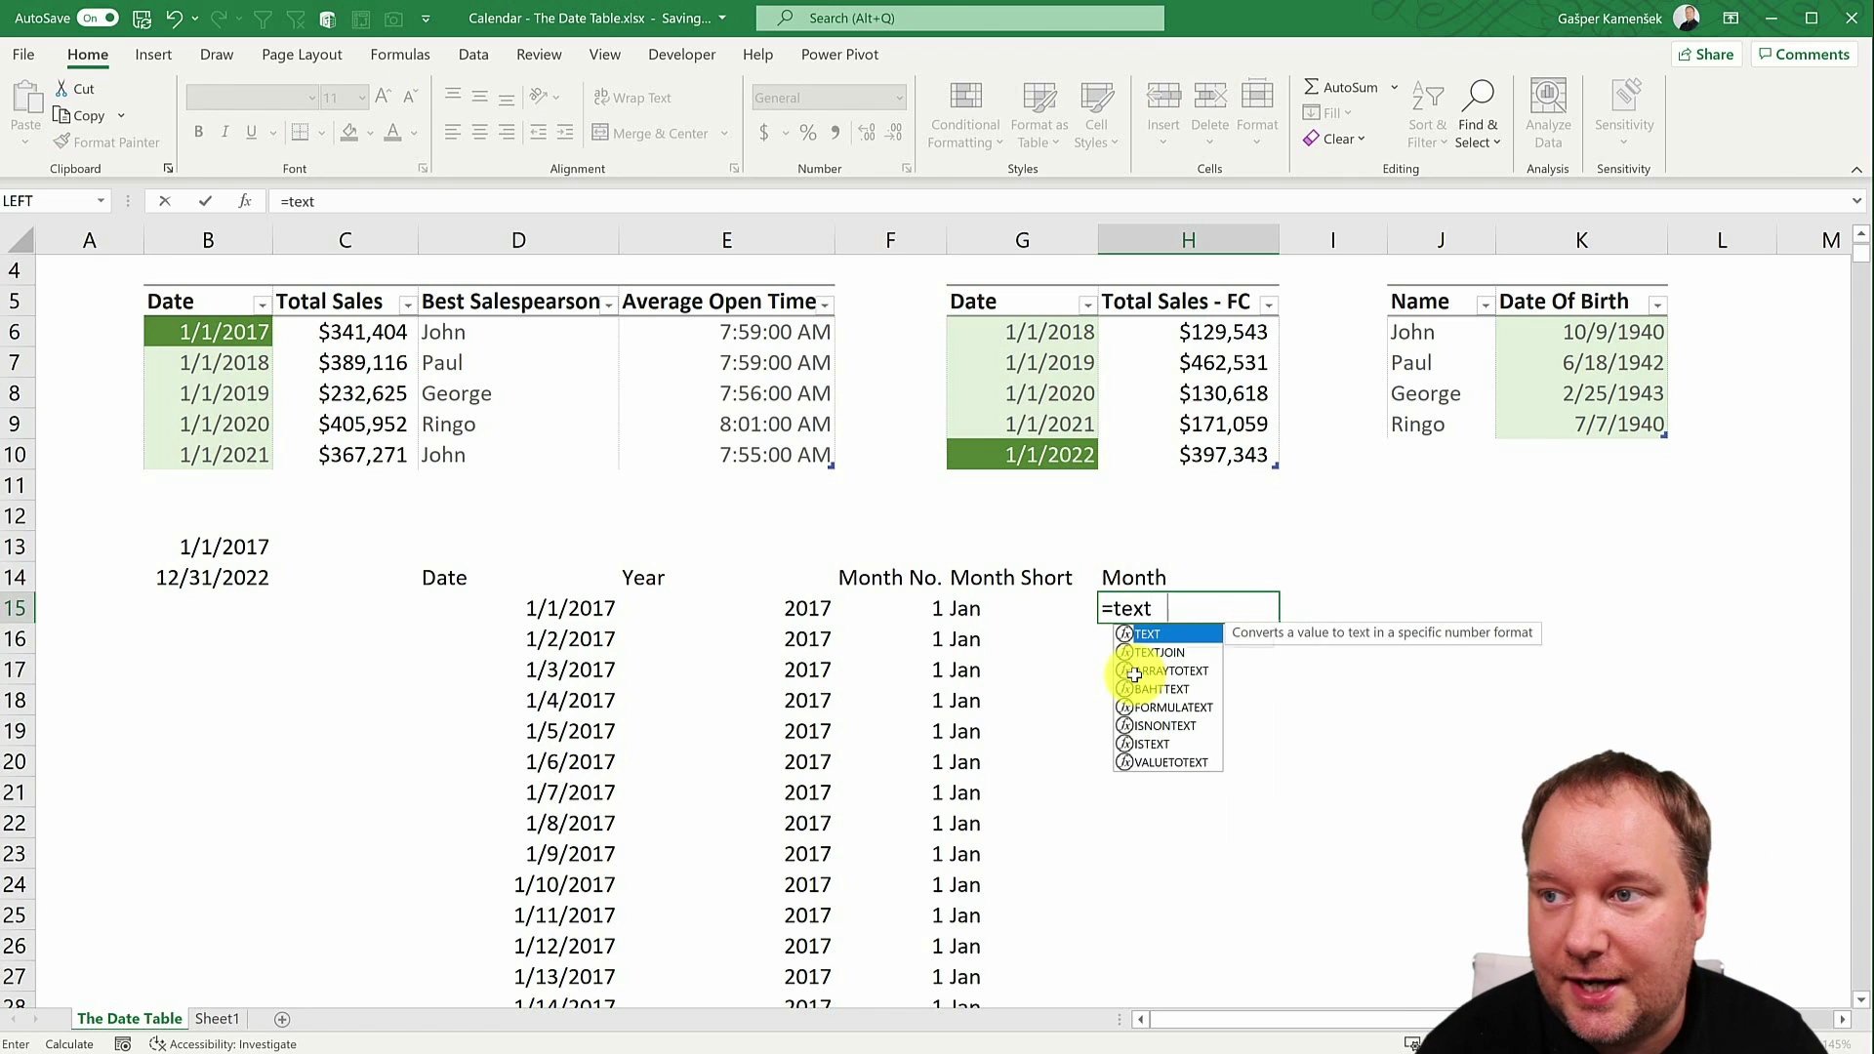
{"action": "key", "text": "Left"}
{"action": "key", "text": "Left"}
{"action": "key", "text": "Left"}
{"action": "key", "text": "Left"}
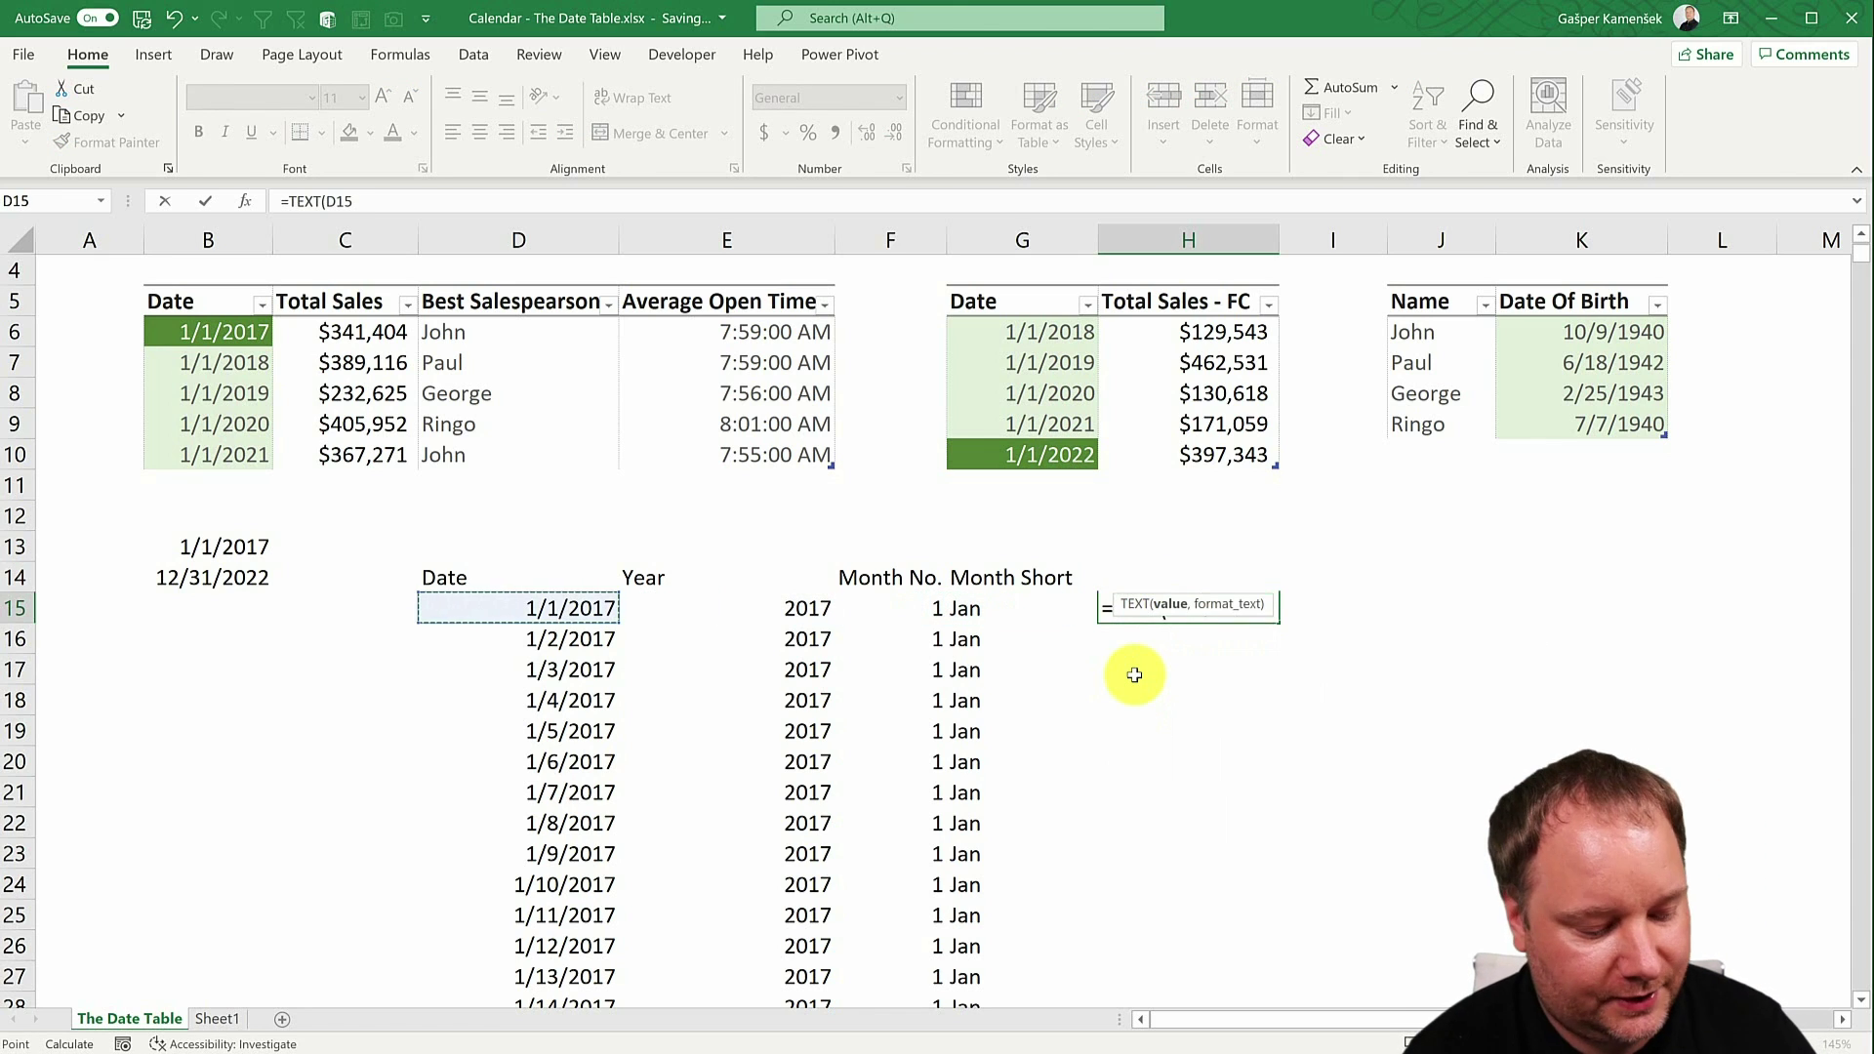
{"action": "type", "text": "#"}
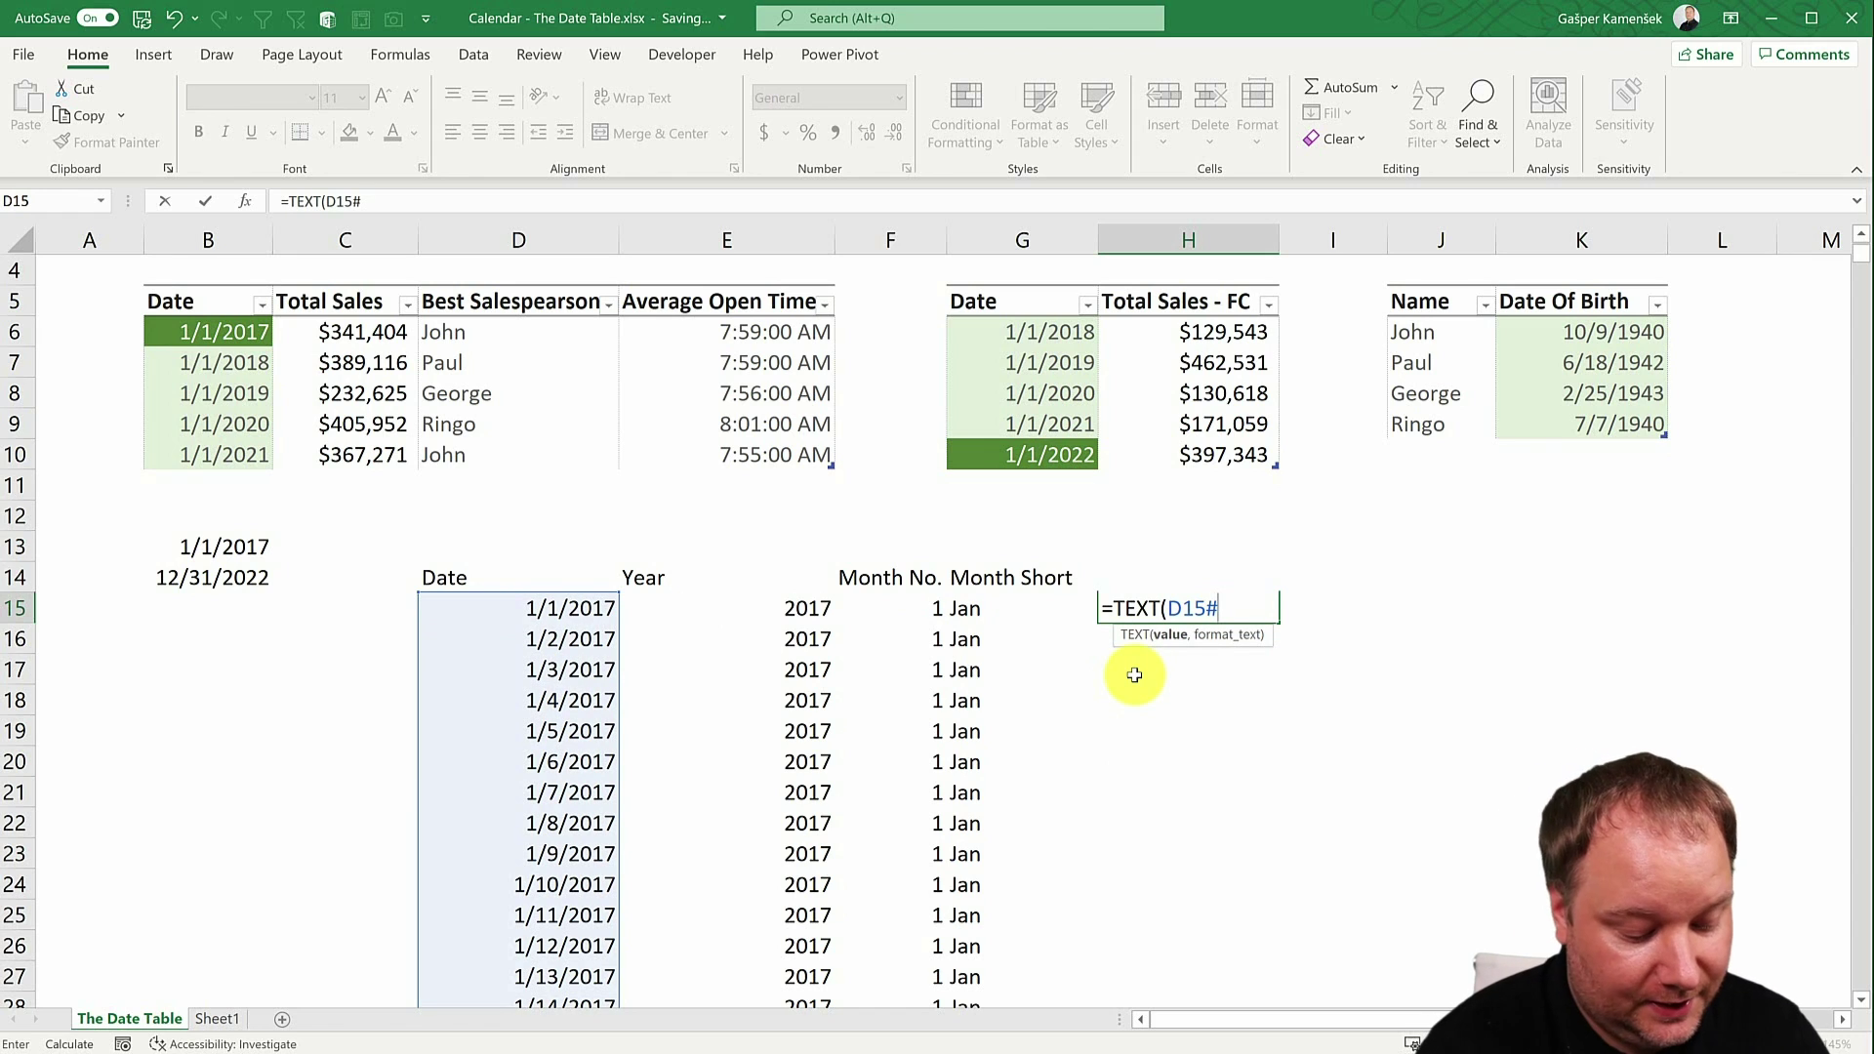
{"action": "type", "text": ","}
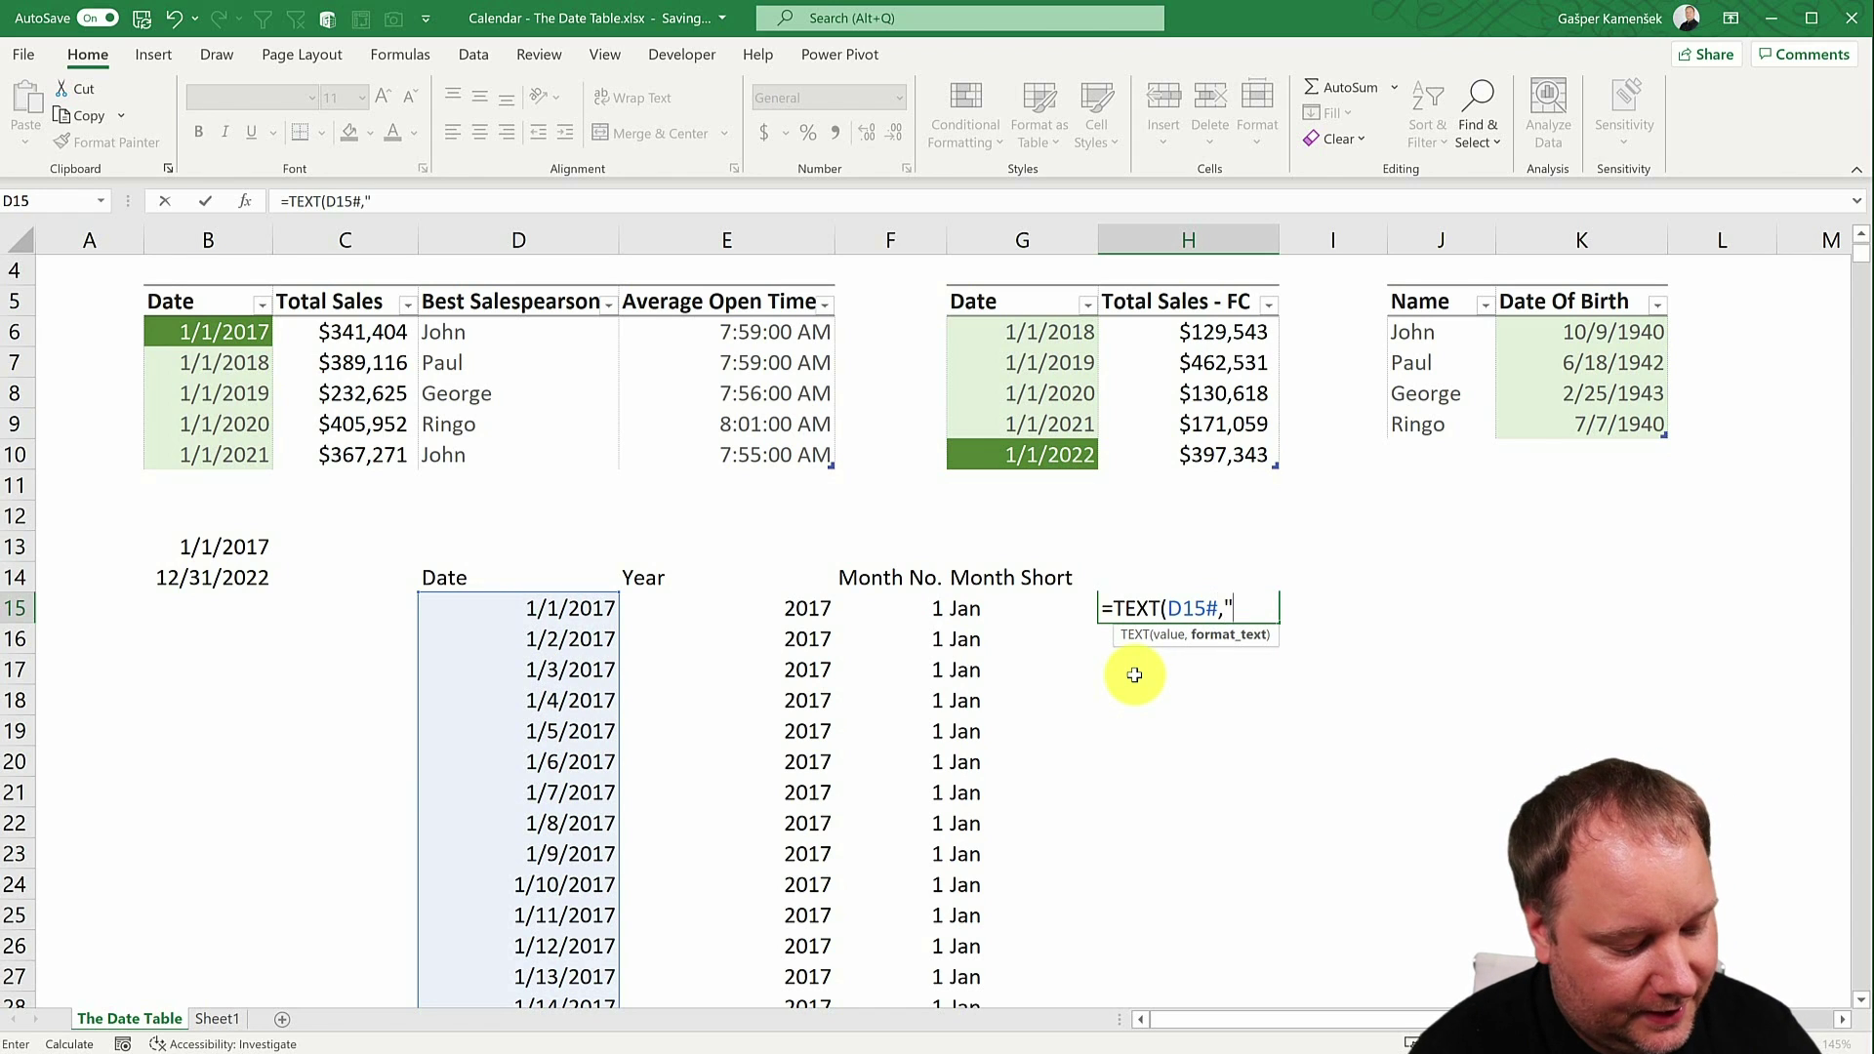
{"action": "type", "text": "\"mmmm"}
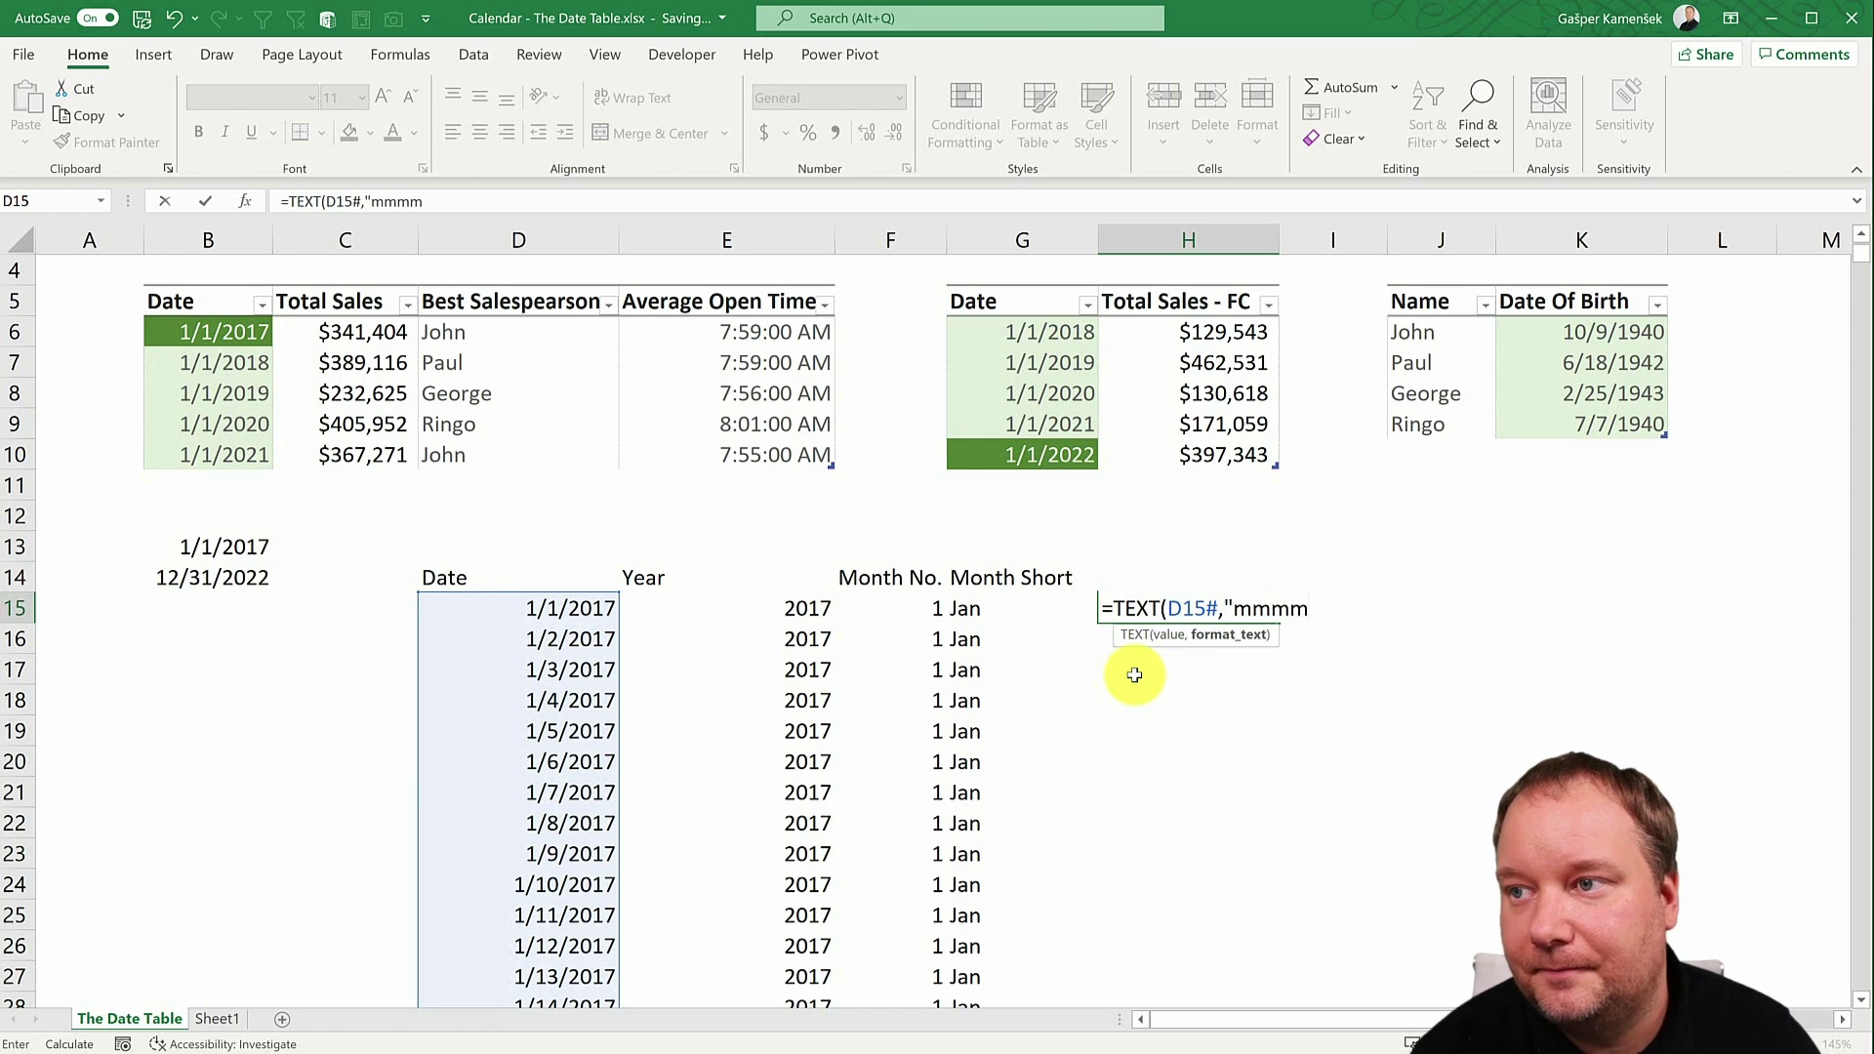
{"action": "type", "text": "\")"}
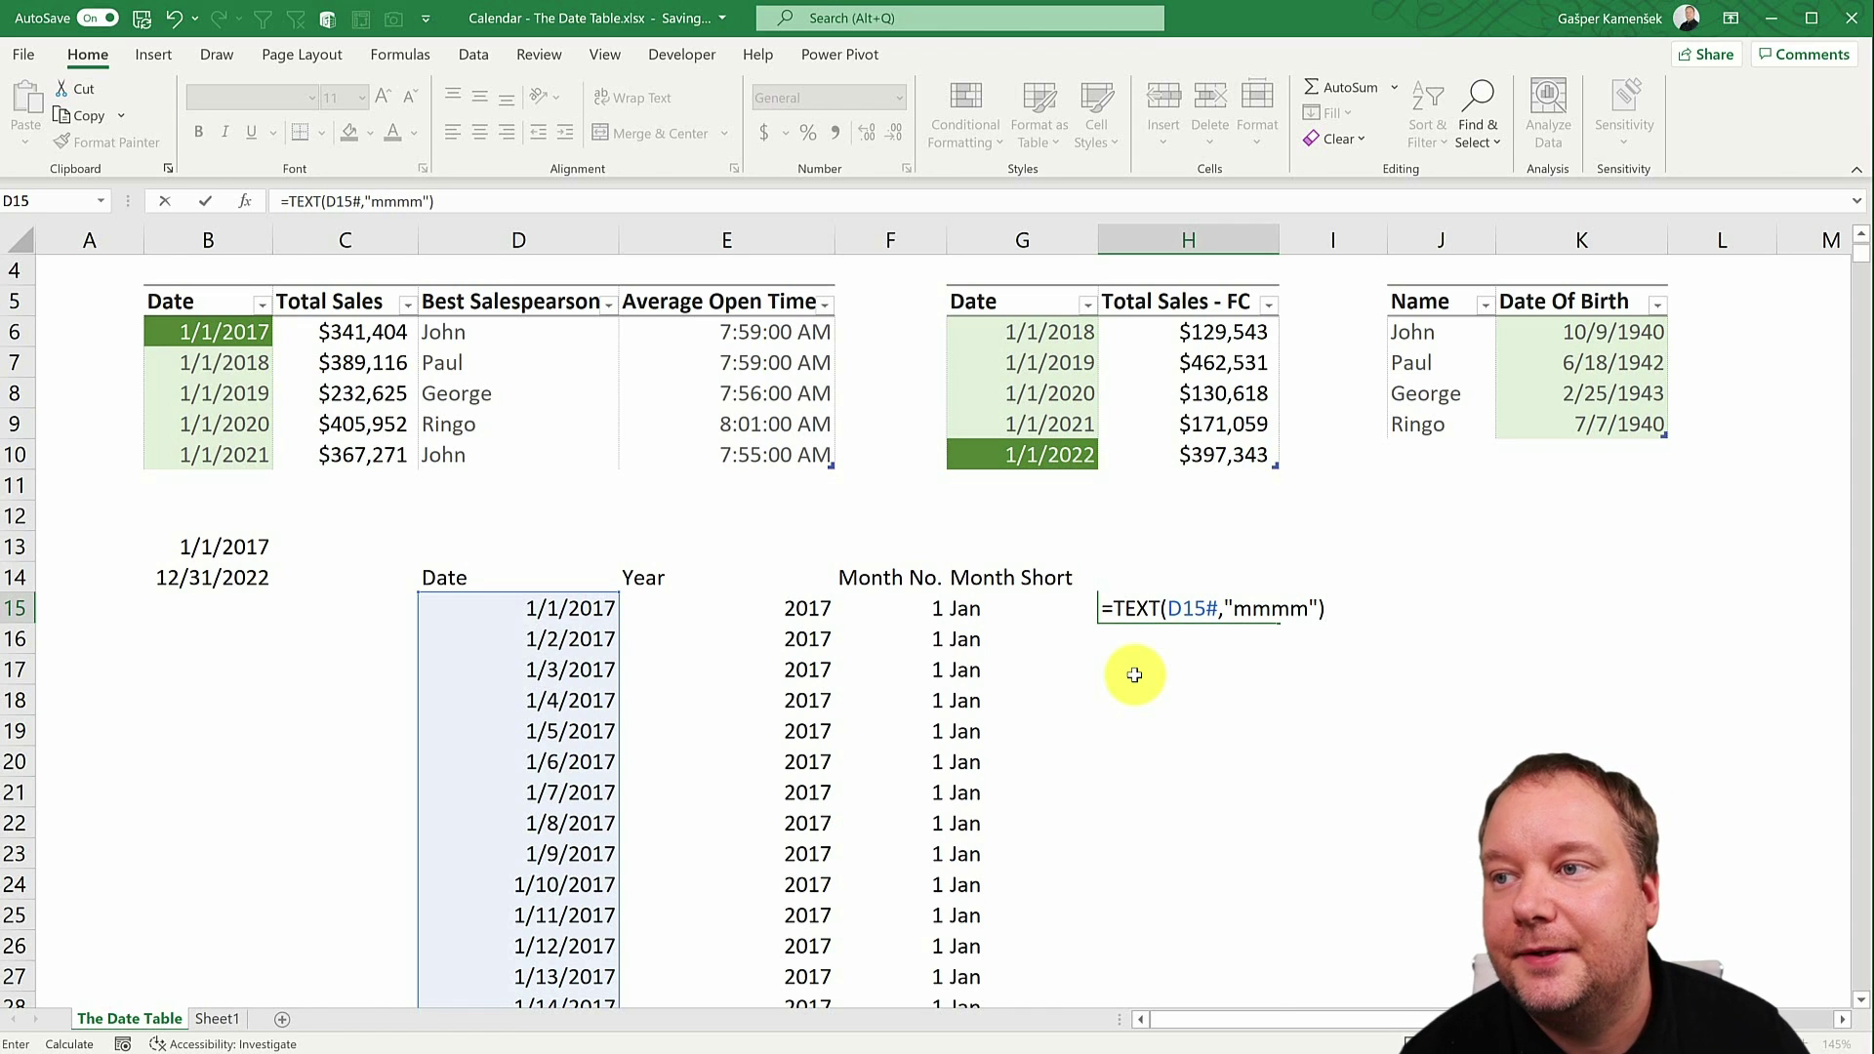
{"action": "key", "text": "Return"}
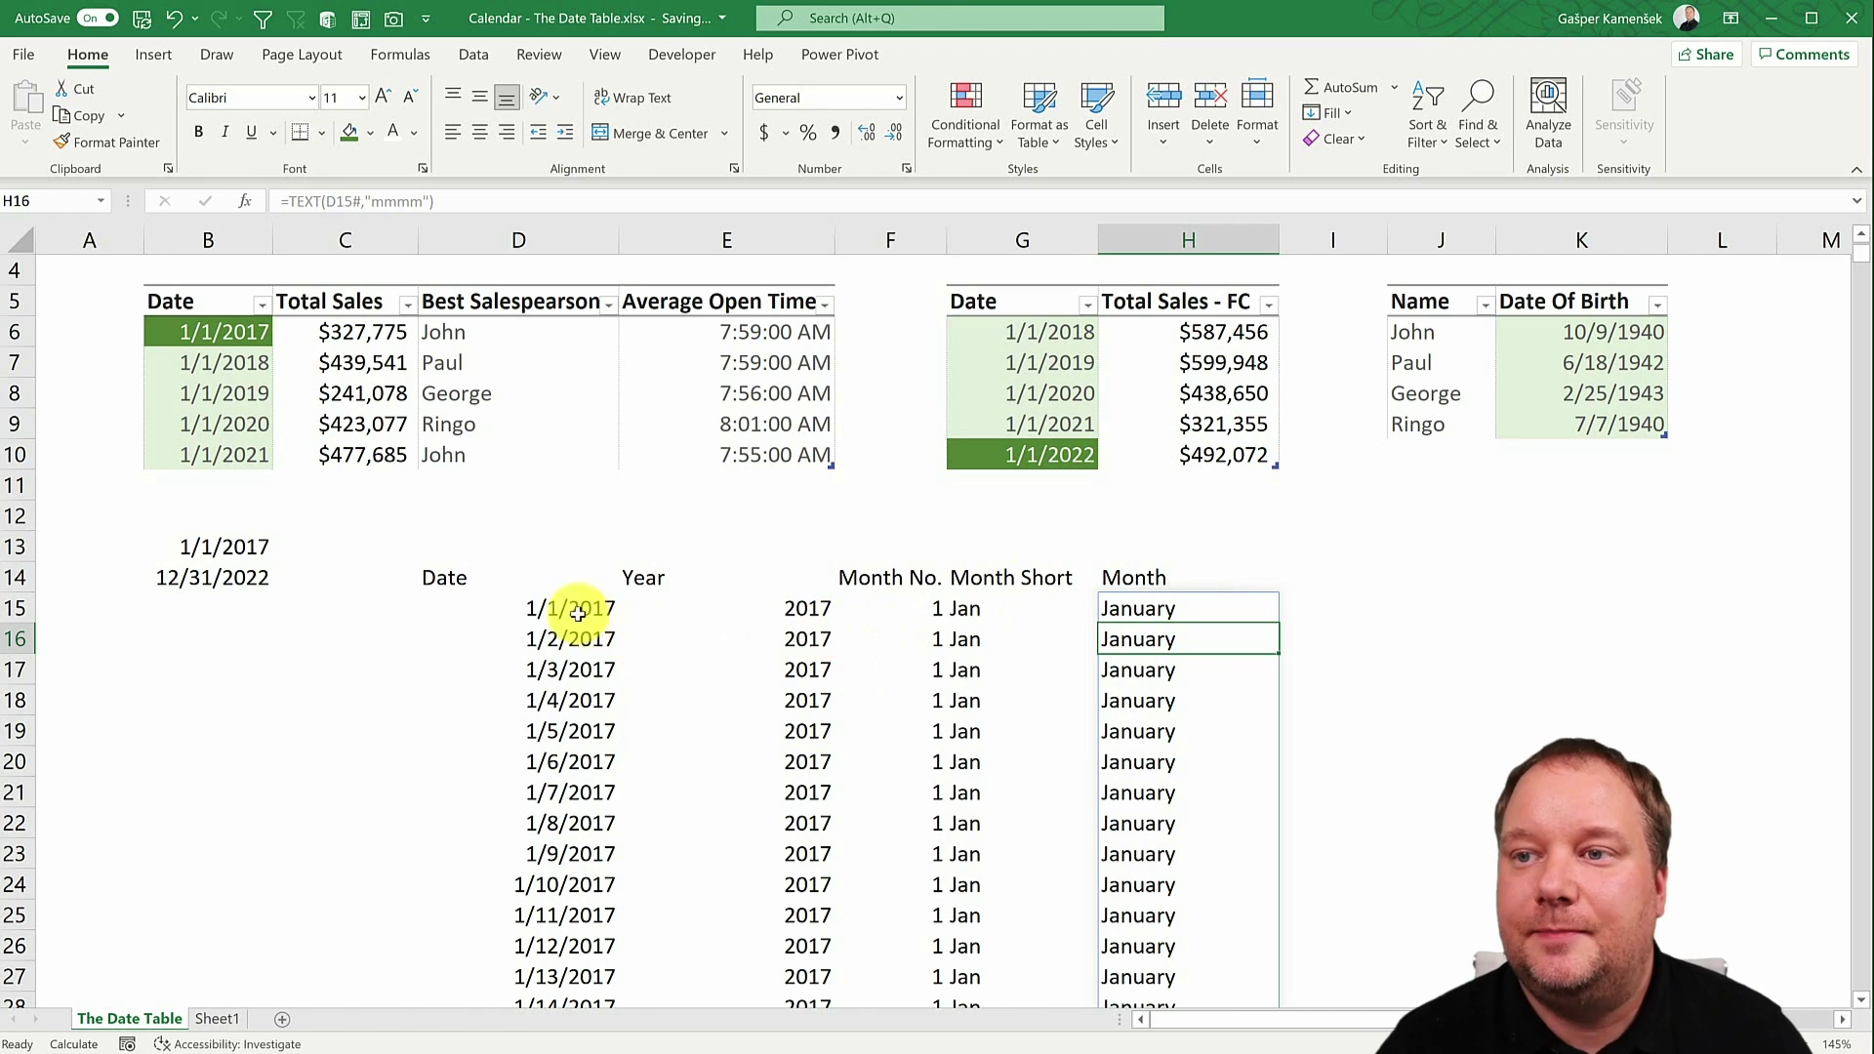
Change the end date in B14 from 12/31/2022 to 12/31/2023.
{"action": "left_click_drag", "start_coordinate": [516, 603], "coordinate": [1104, 941]}
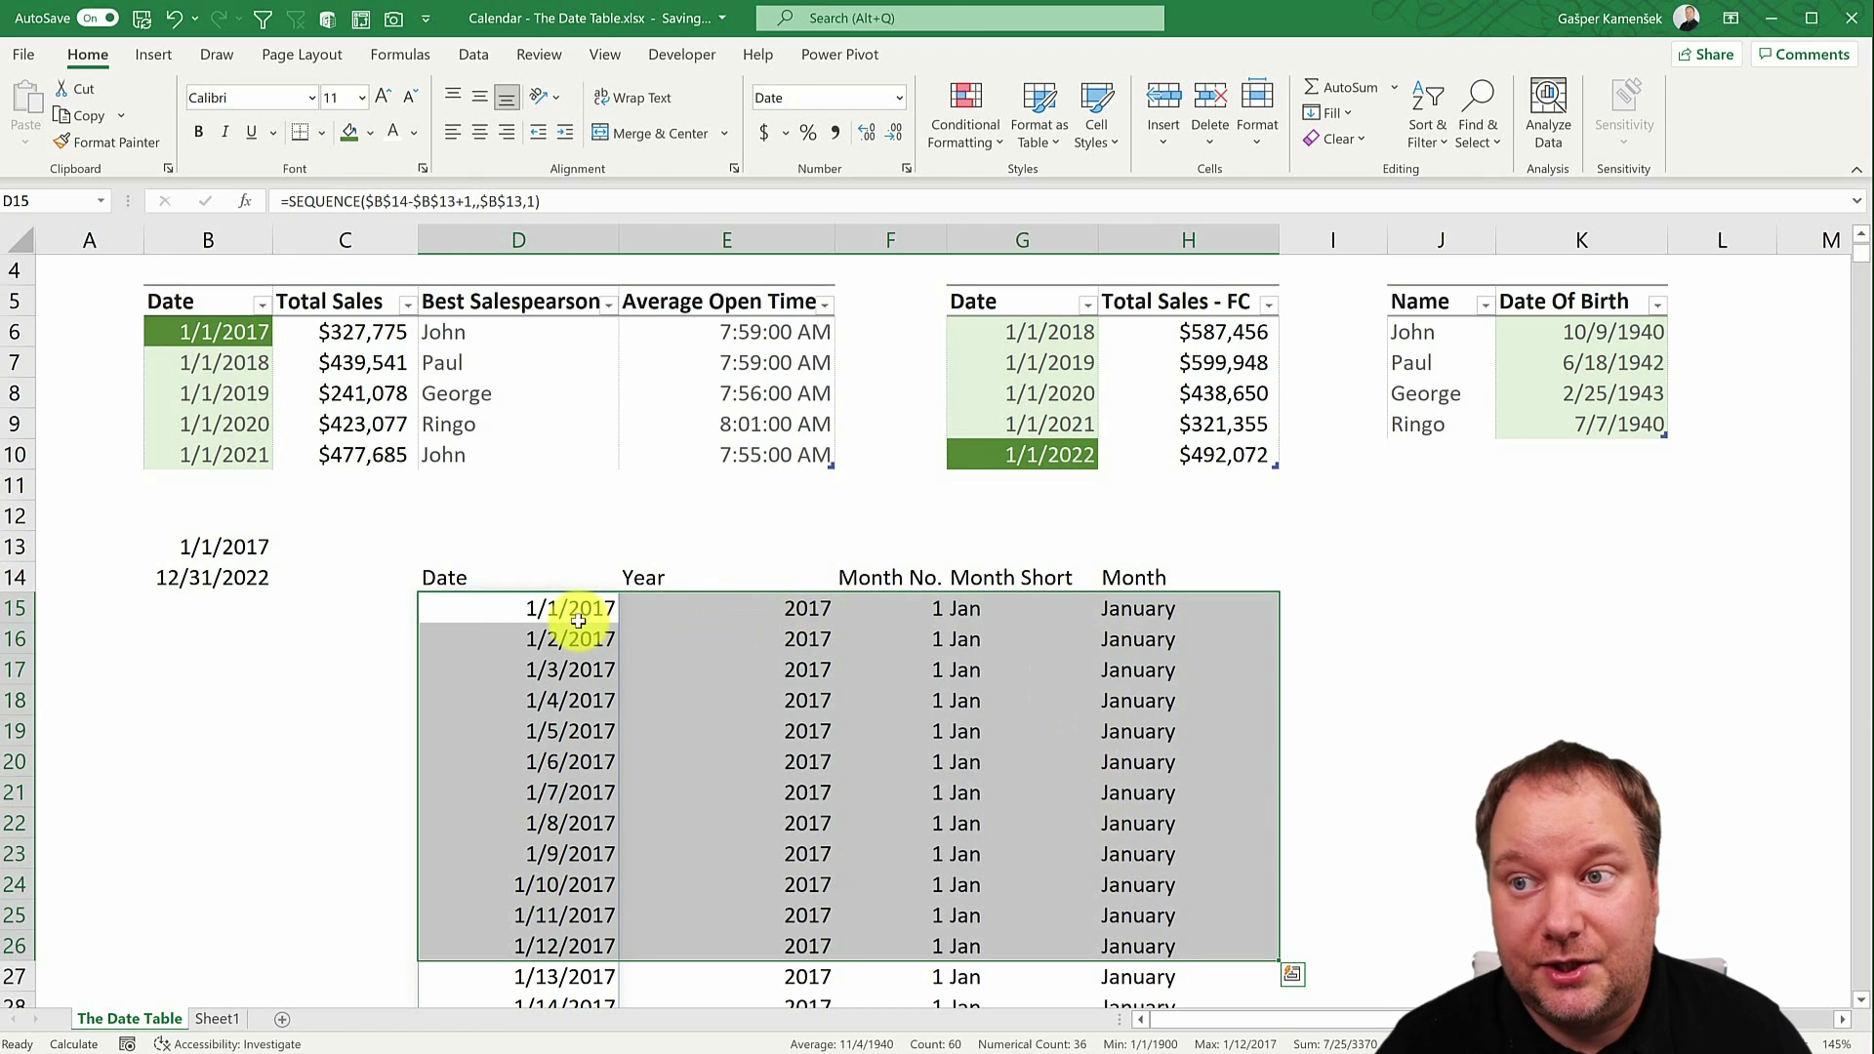
{"action": "left_click_drag", "start_coordinate": [579, 619], "coordinate": [579, 615]}
{"action": "left_click", "coordinate": [242, 577]}
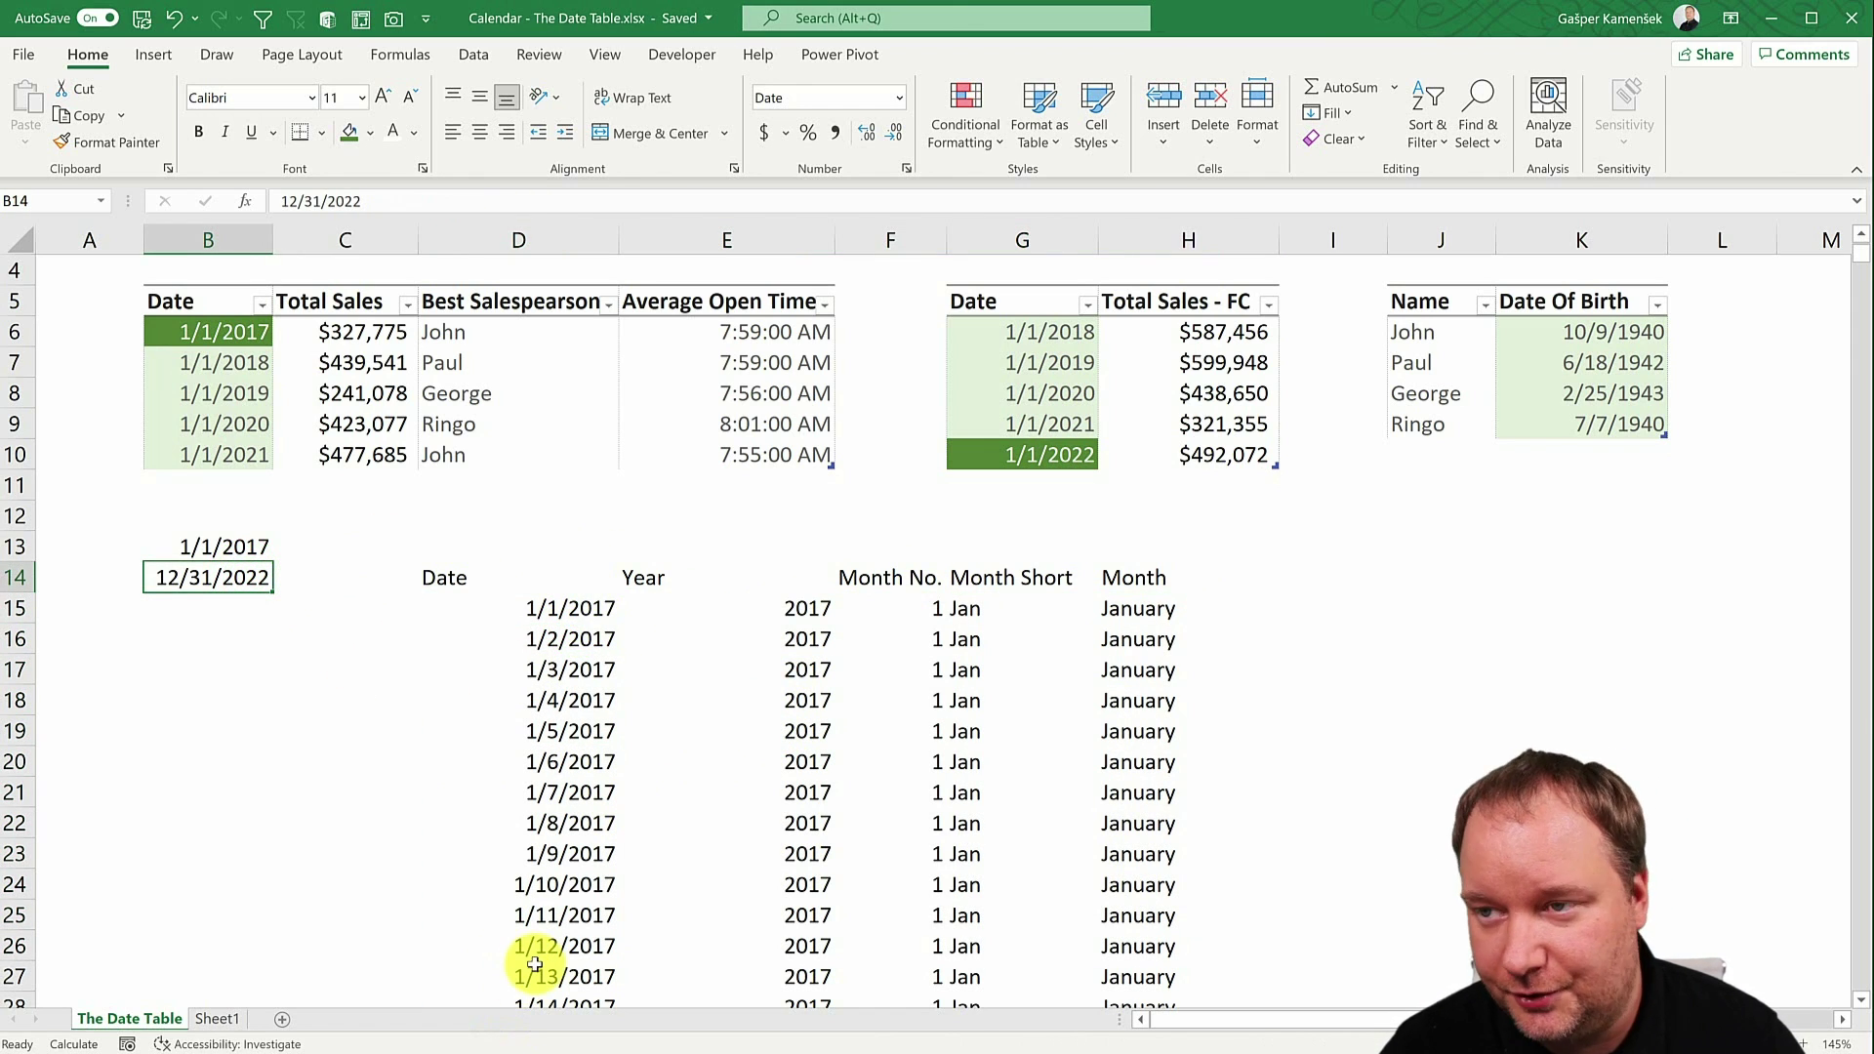
{"action": "left_click", "coordinate": [394, 208]}
{"action": "key", "text": "BackSpace"}
{"action": "type", "text": "3"}
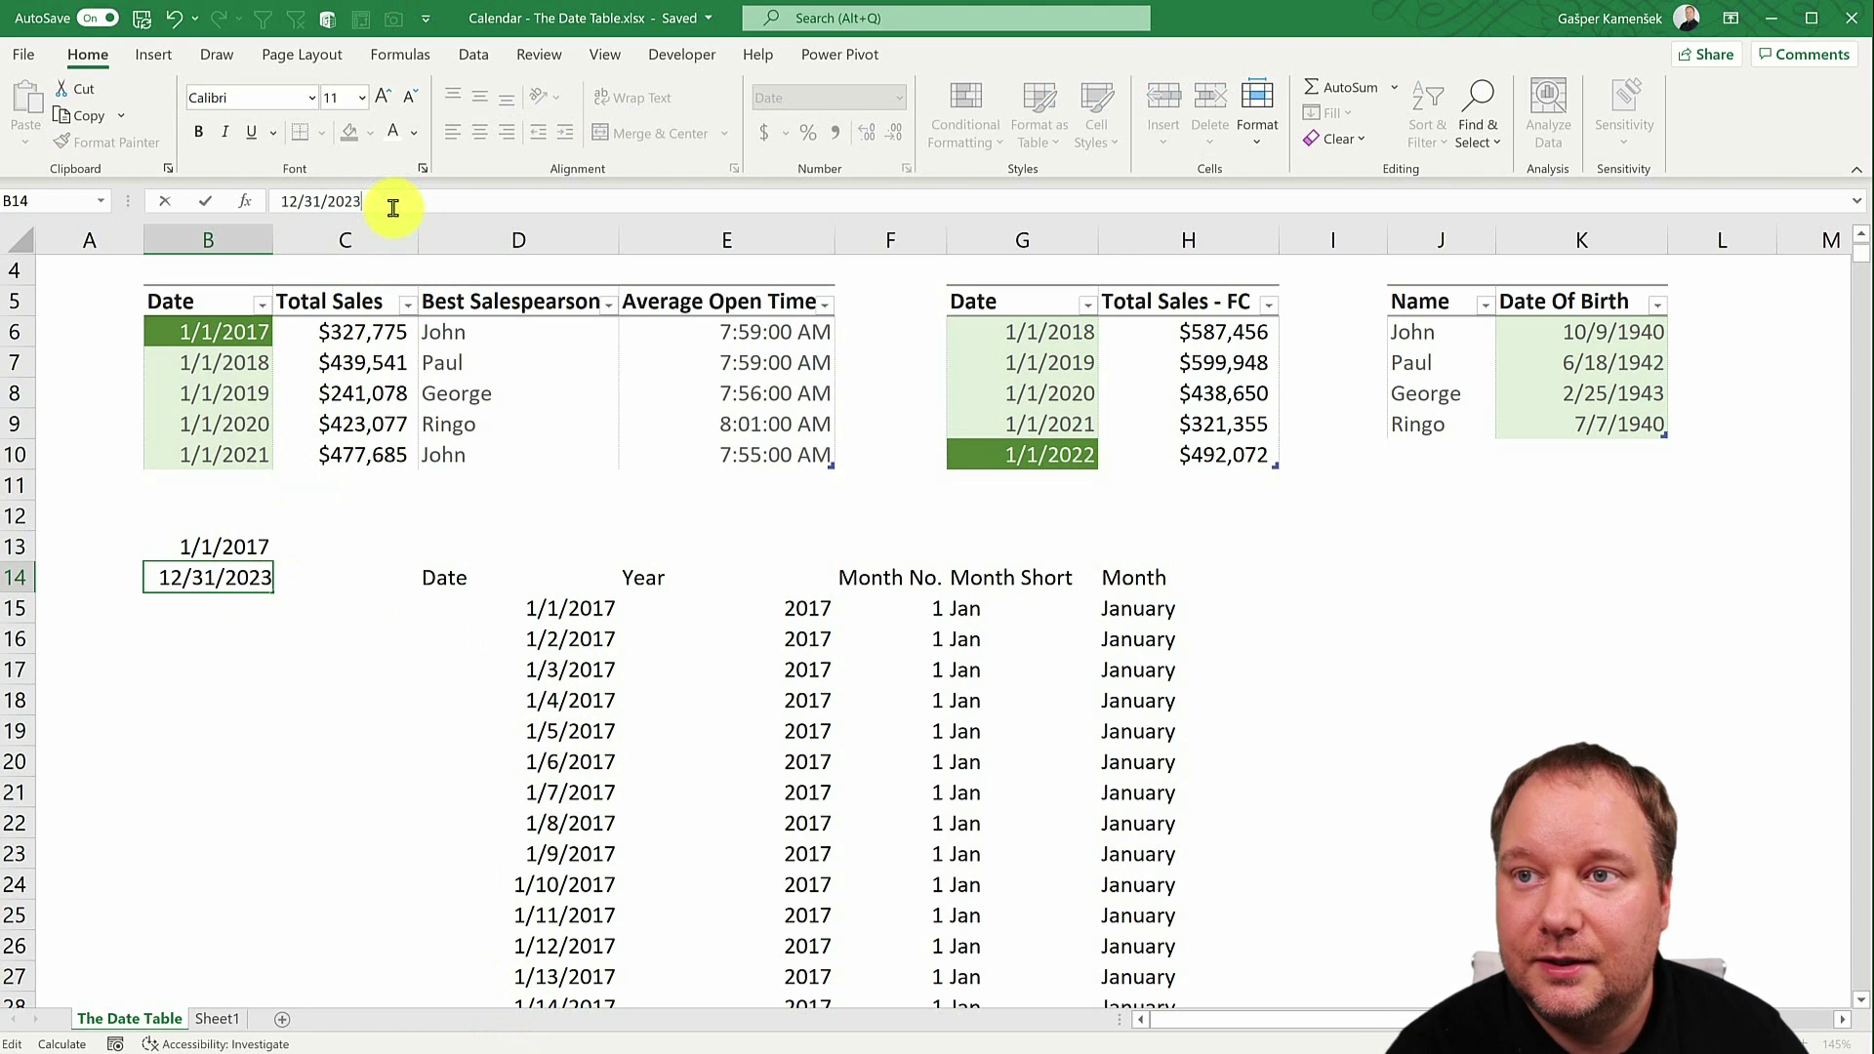
{"action": "key", "text": "ctrl+Return"}
Format the last spilled cell D2570 as a date so it shows 12/31/2023.
{"action": "left_click", "coordinate": [566, 608]}
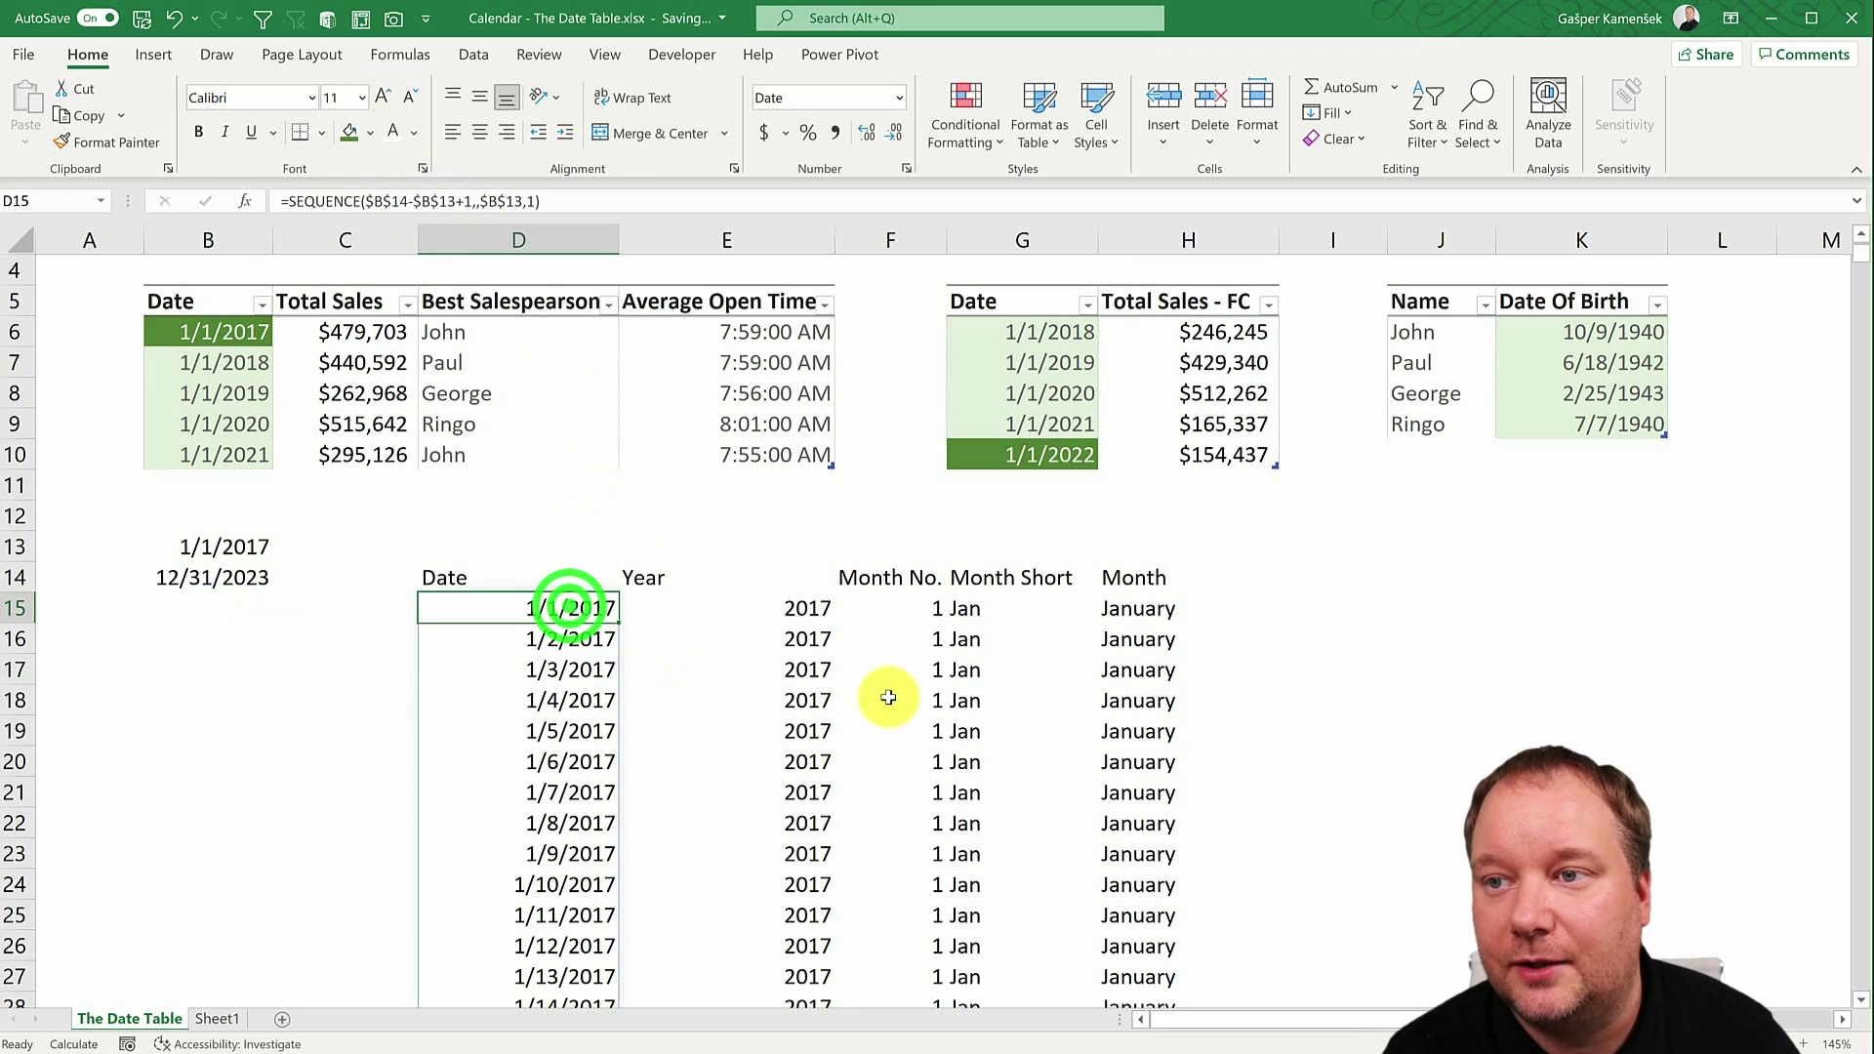
{"action": "key", "text": "ctrl+Down"}
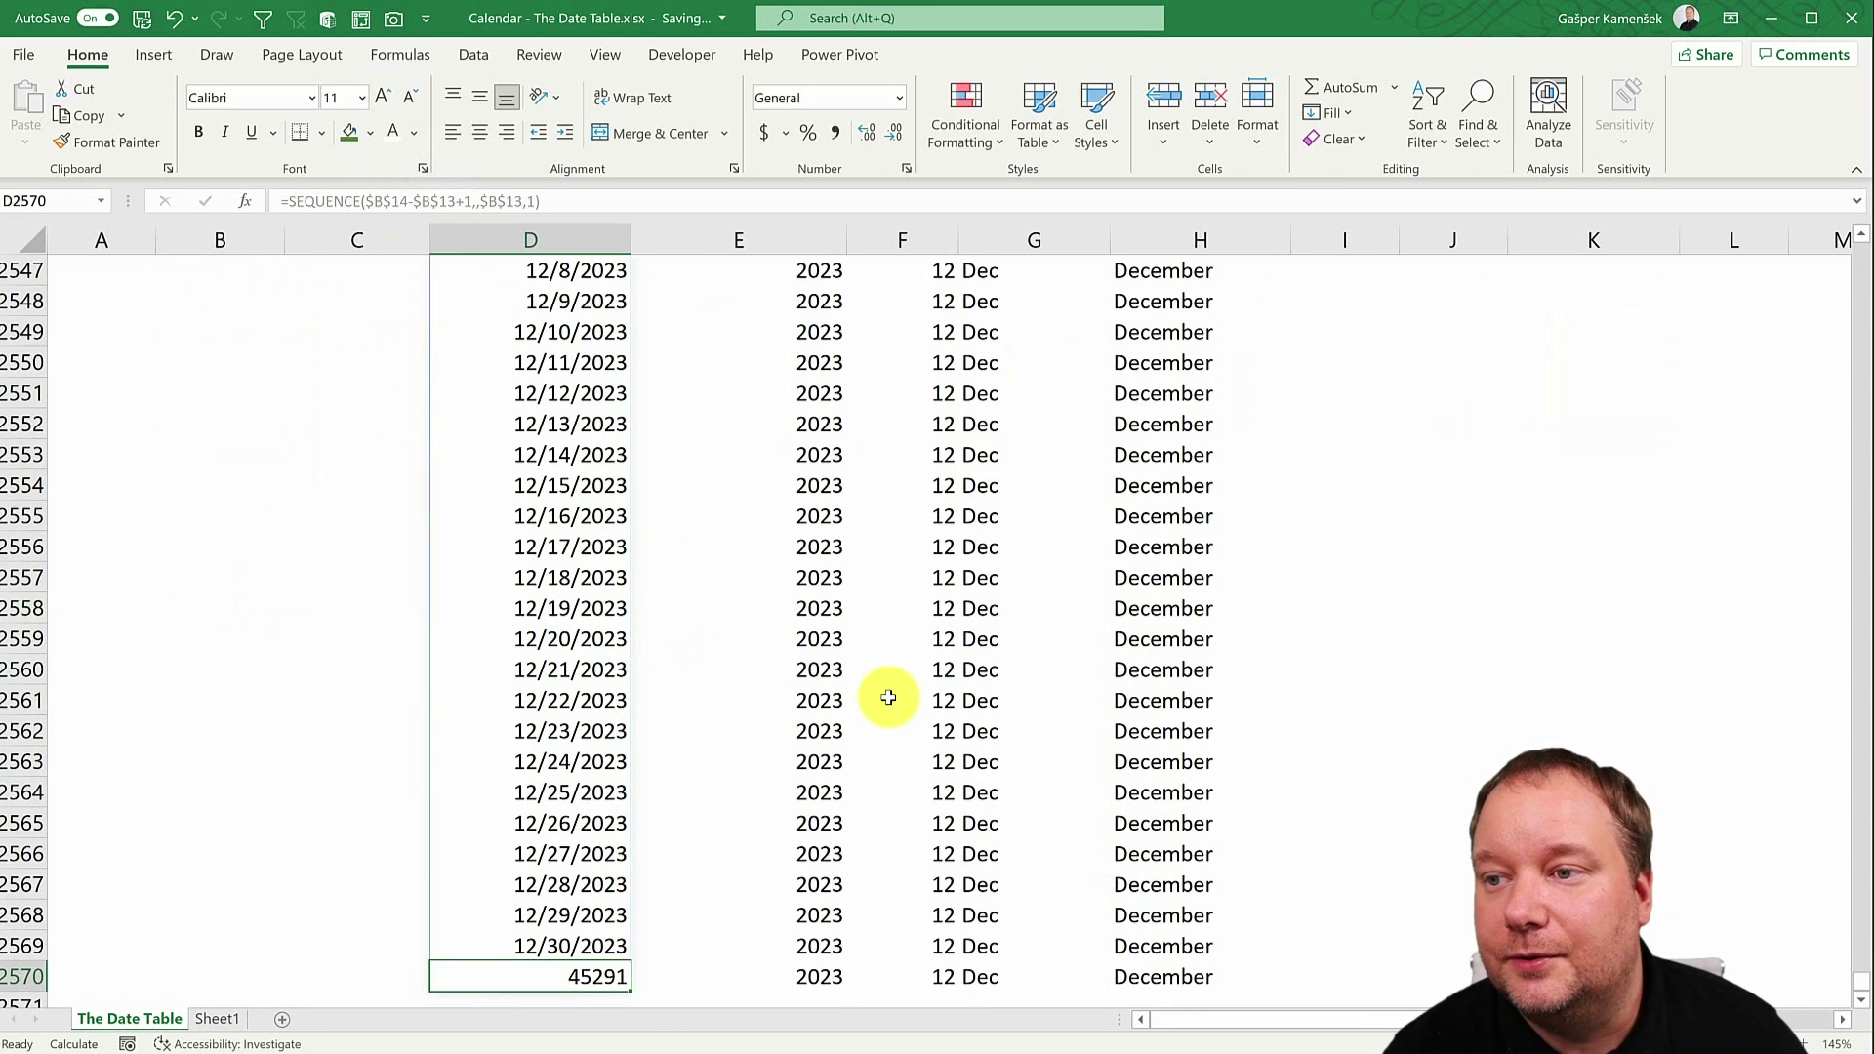
{"action": "key", "text": "Right"}
{"action": "key", "text": "Right"}
{"action": "key", "text": "Right"}
{"action": "key", "text": "Right"}
{"action": "key", "text": "Left"}
{"action": "key", "text": "Left"}
{"action": "key", "text": "Left"}
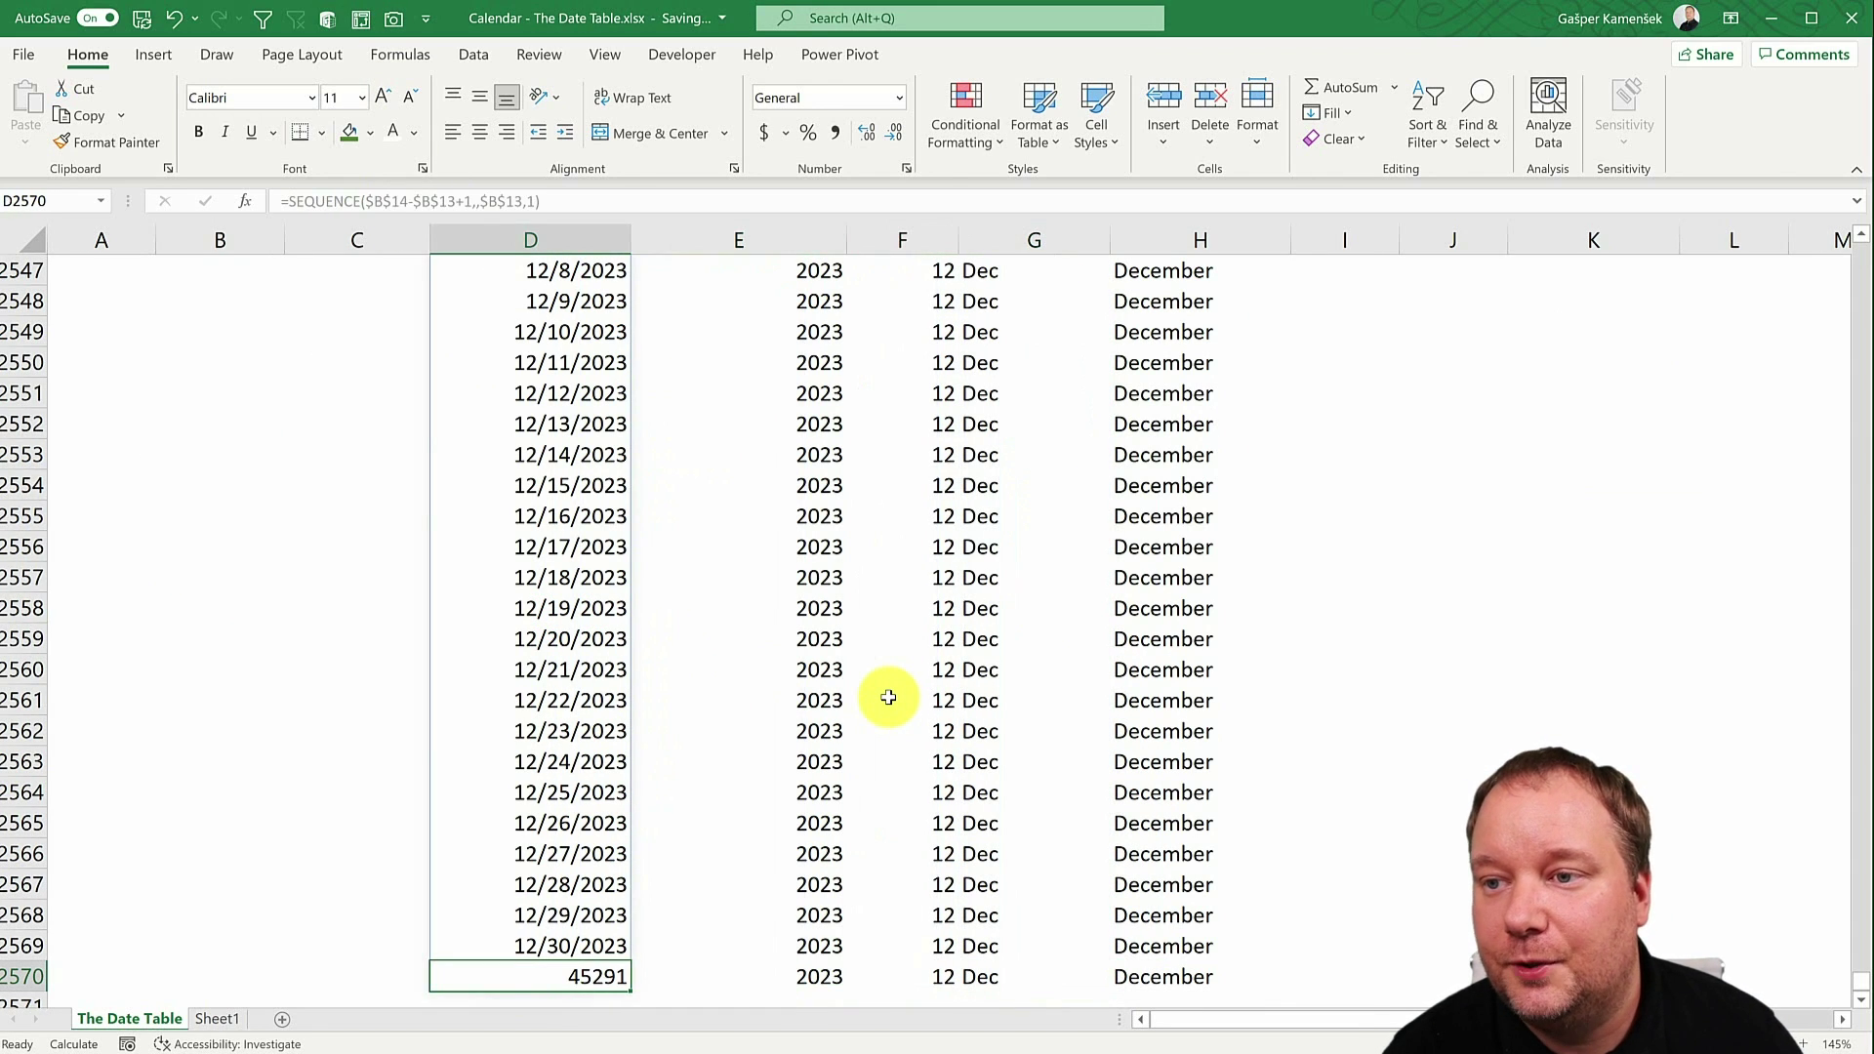
{"action": "key", "text": "ctrl+1"}
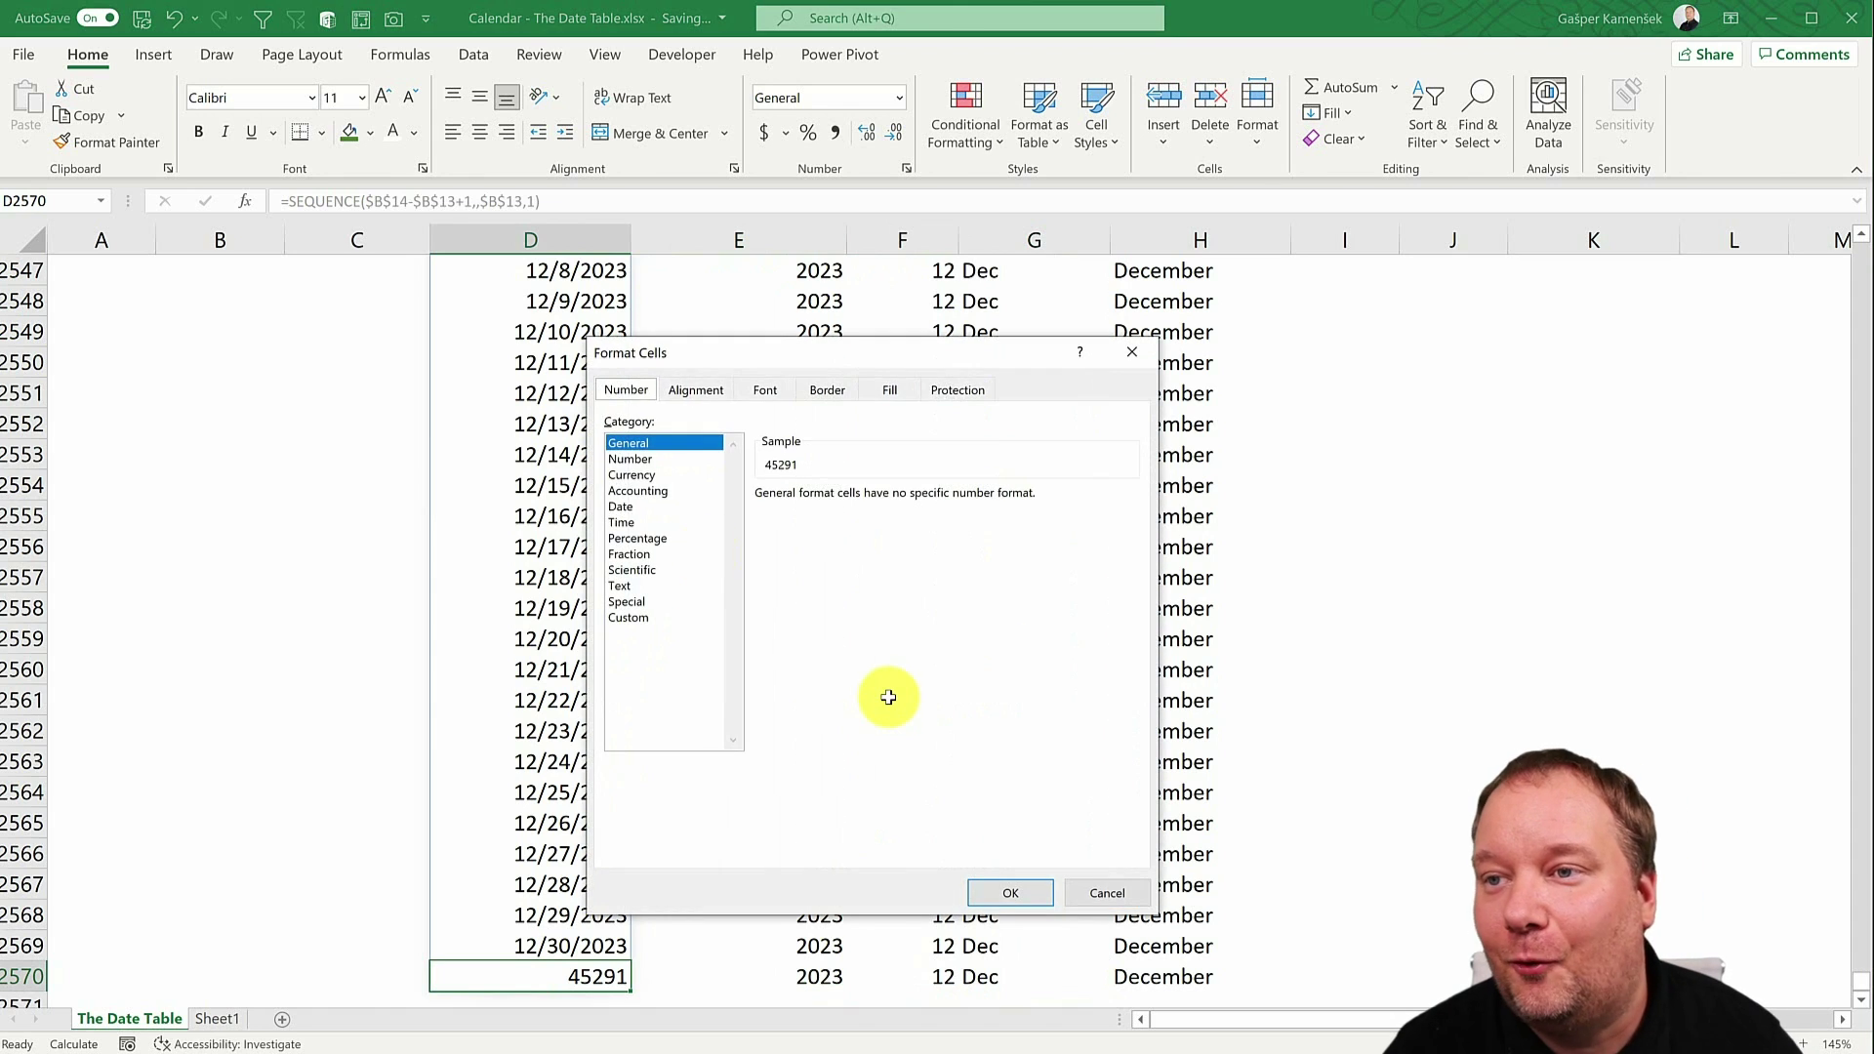
{"action": "left_click", "coordinate": [634, 506]}
{"action": "left_click", "coordinate": [1011, 892]}
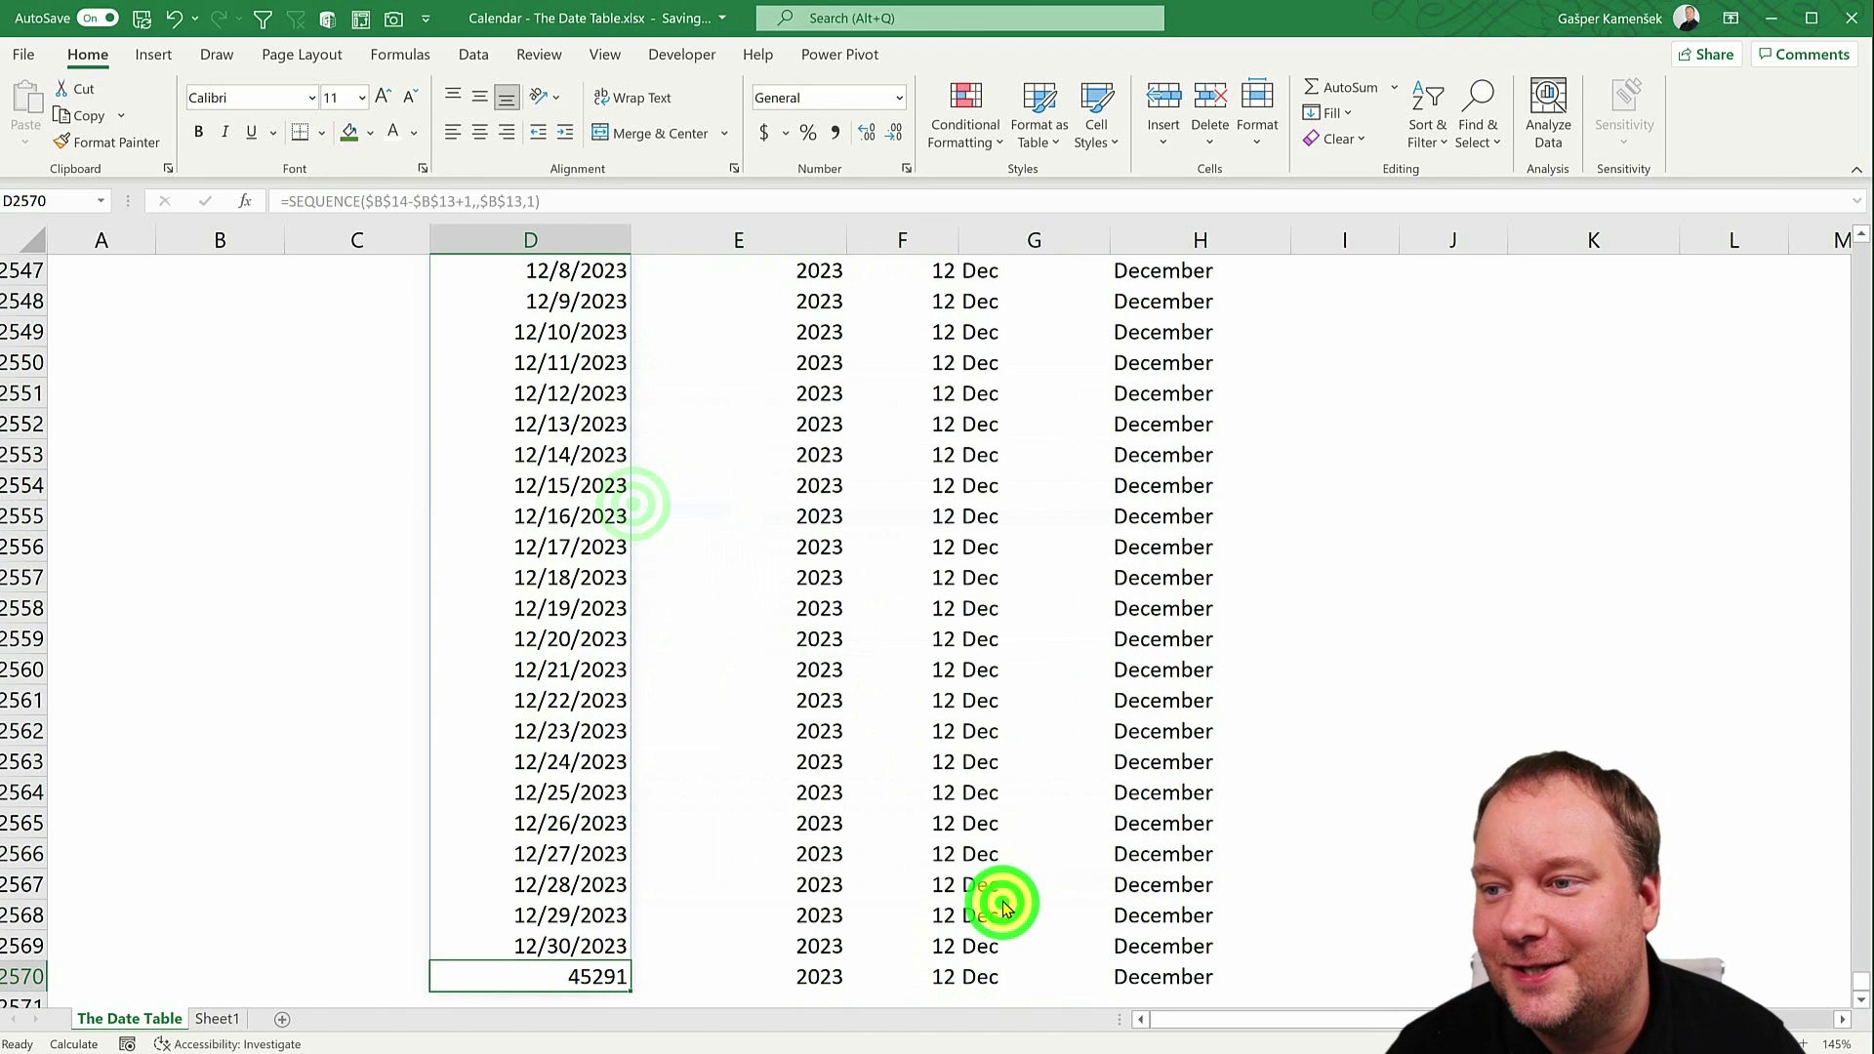
{"action": "left_click", "coordinate": [554, 733]}
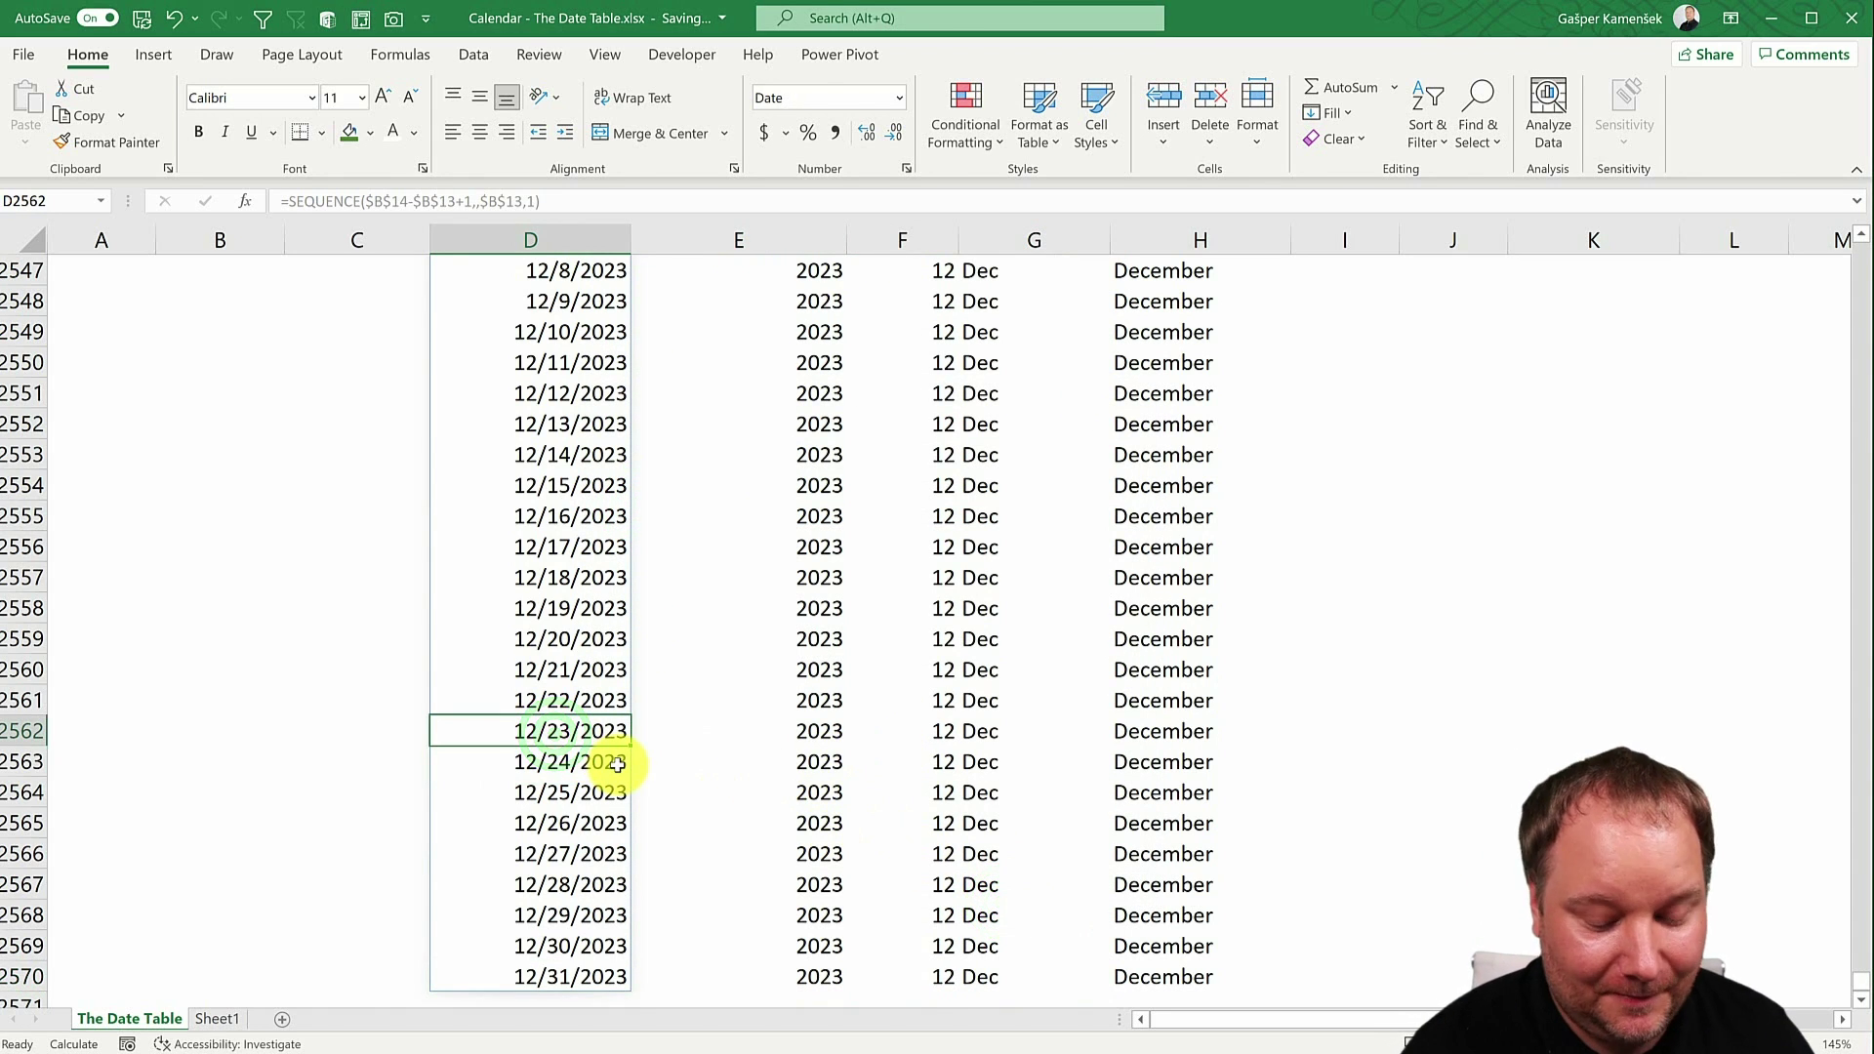
{"action": "key", "text": "ctrl+Home"}
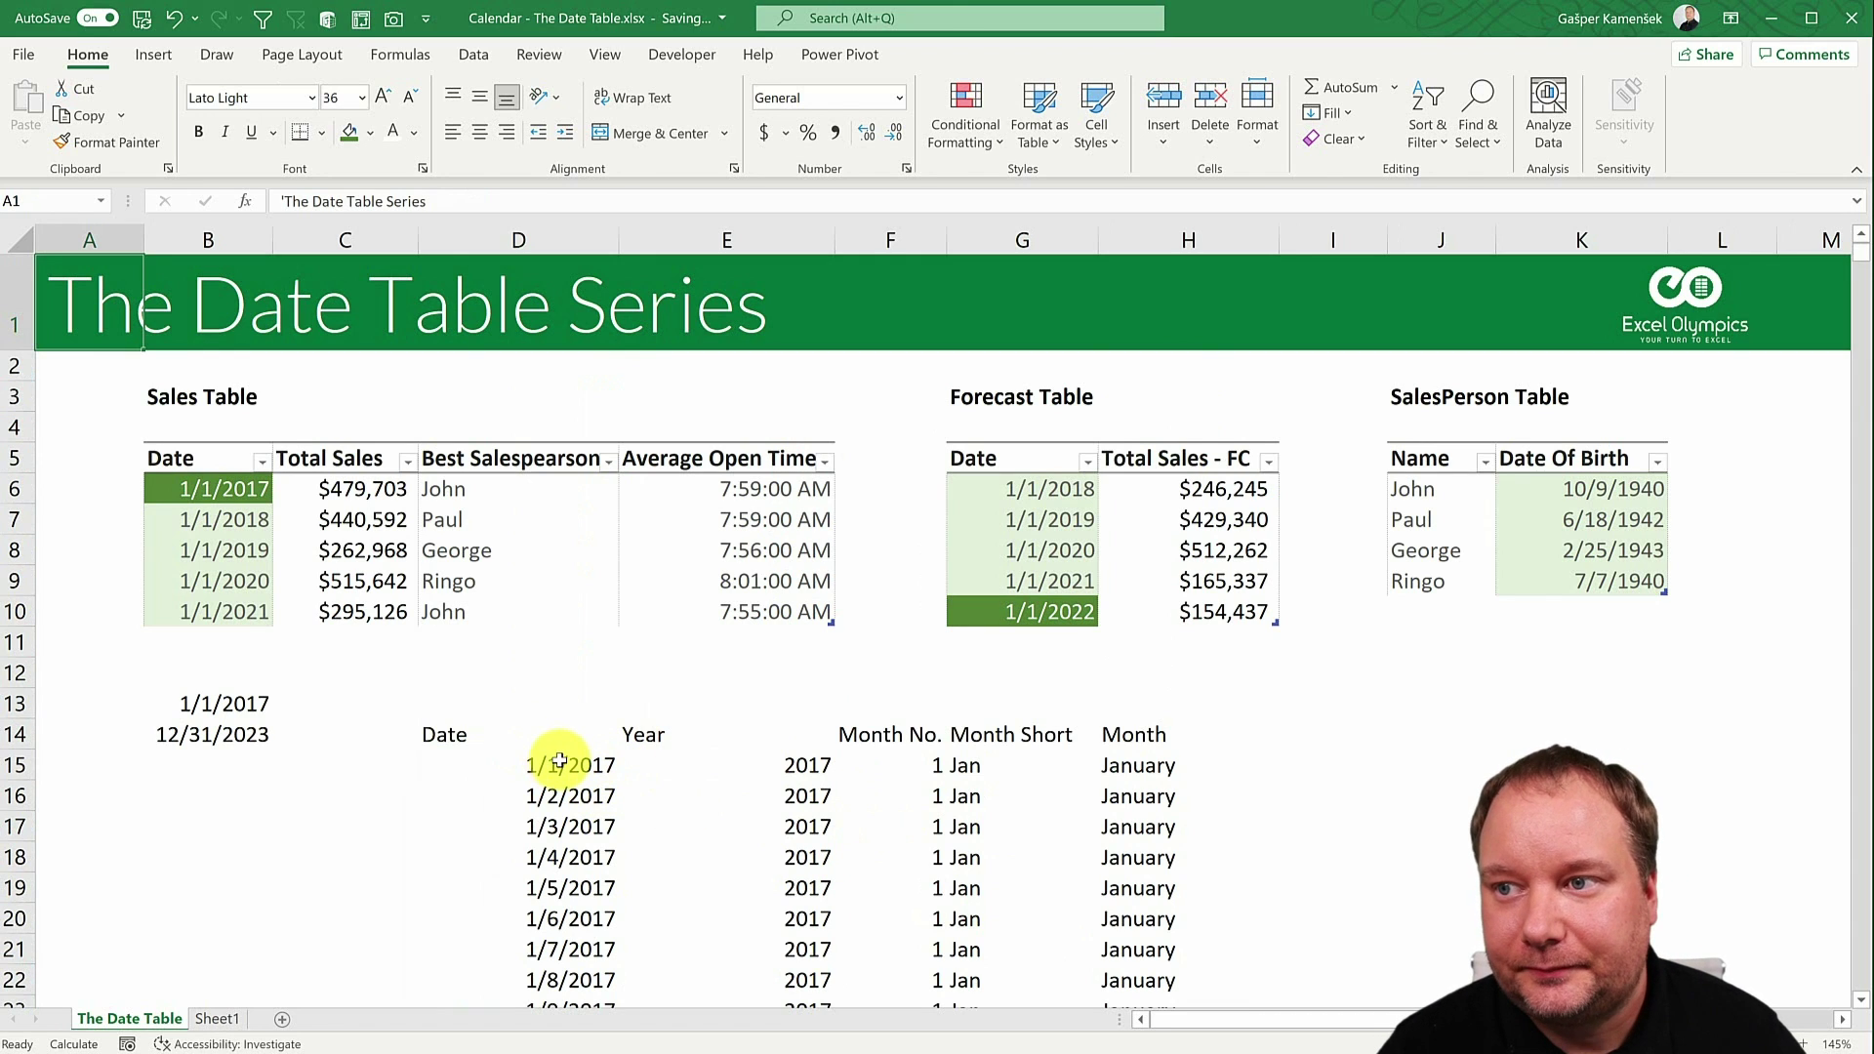
{"action": "left_click_drag", "start_coordinate": [478, 737], "coordinate": [1108, 988]}
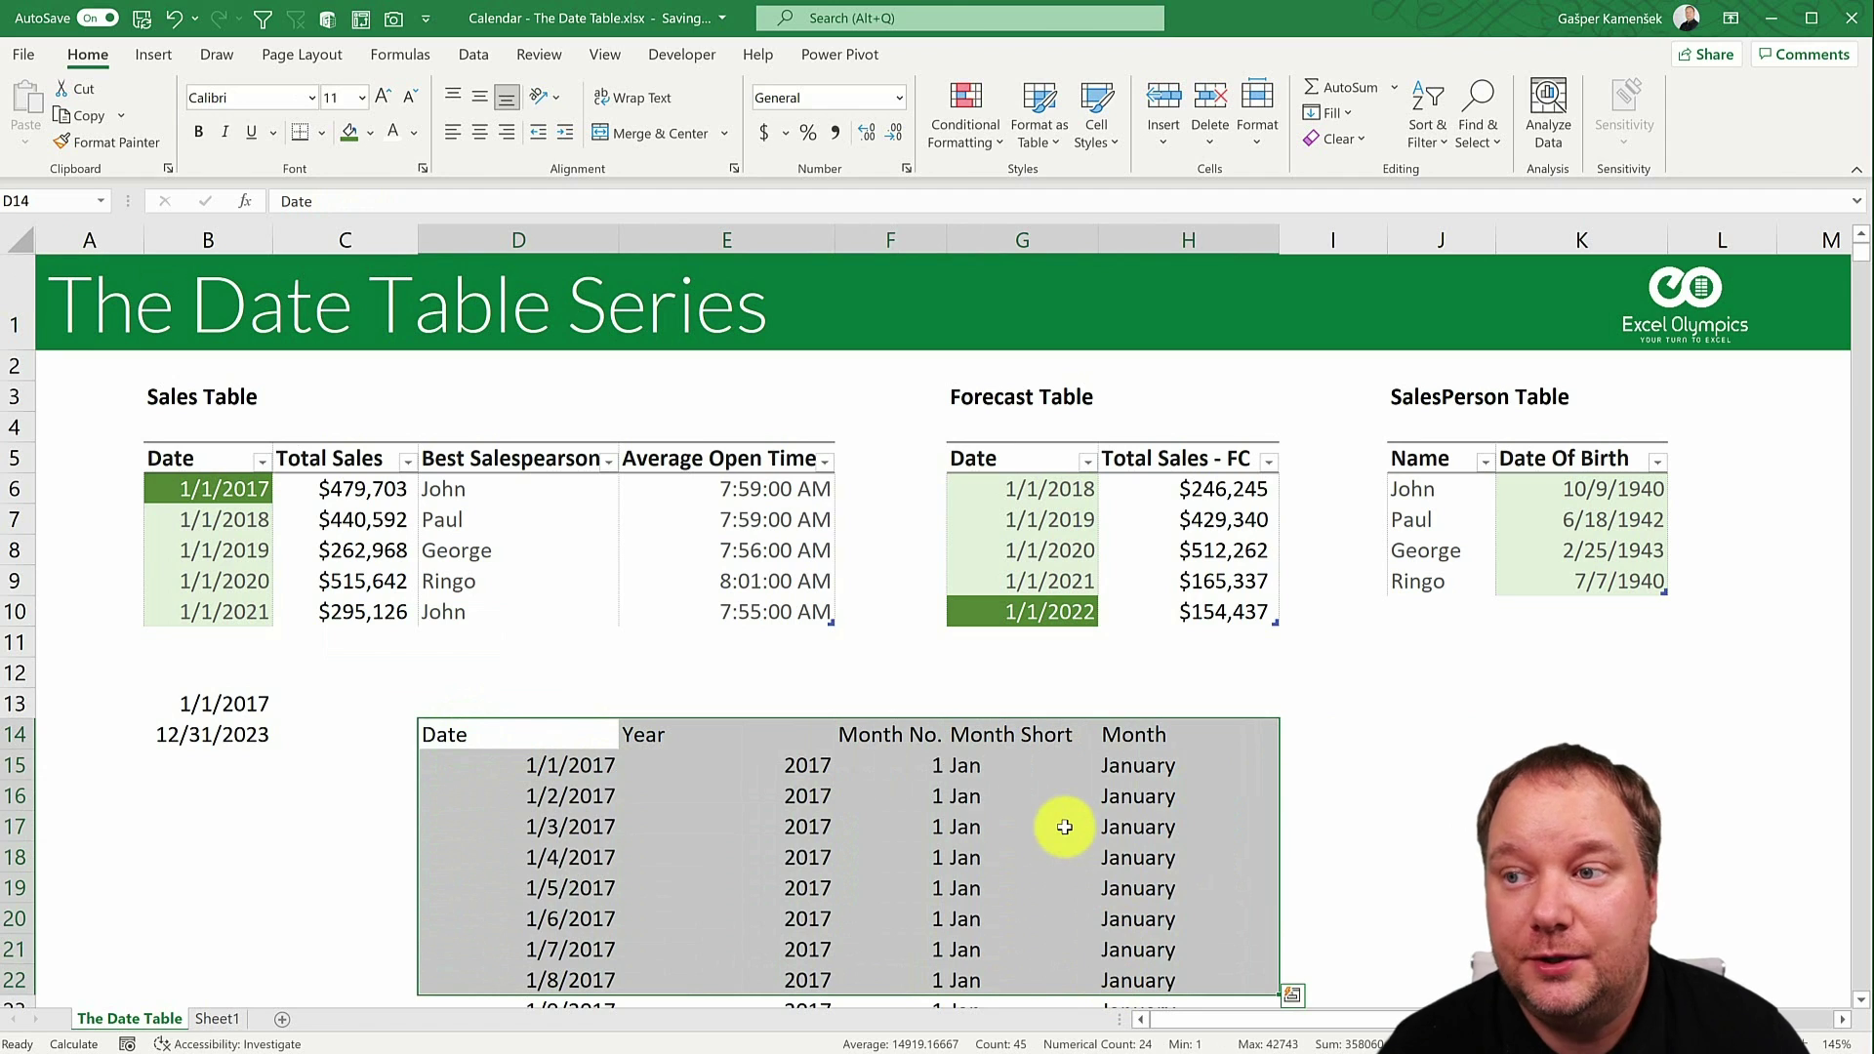
{"action": "left_click", "coordinate": [1002, 745]}
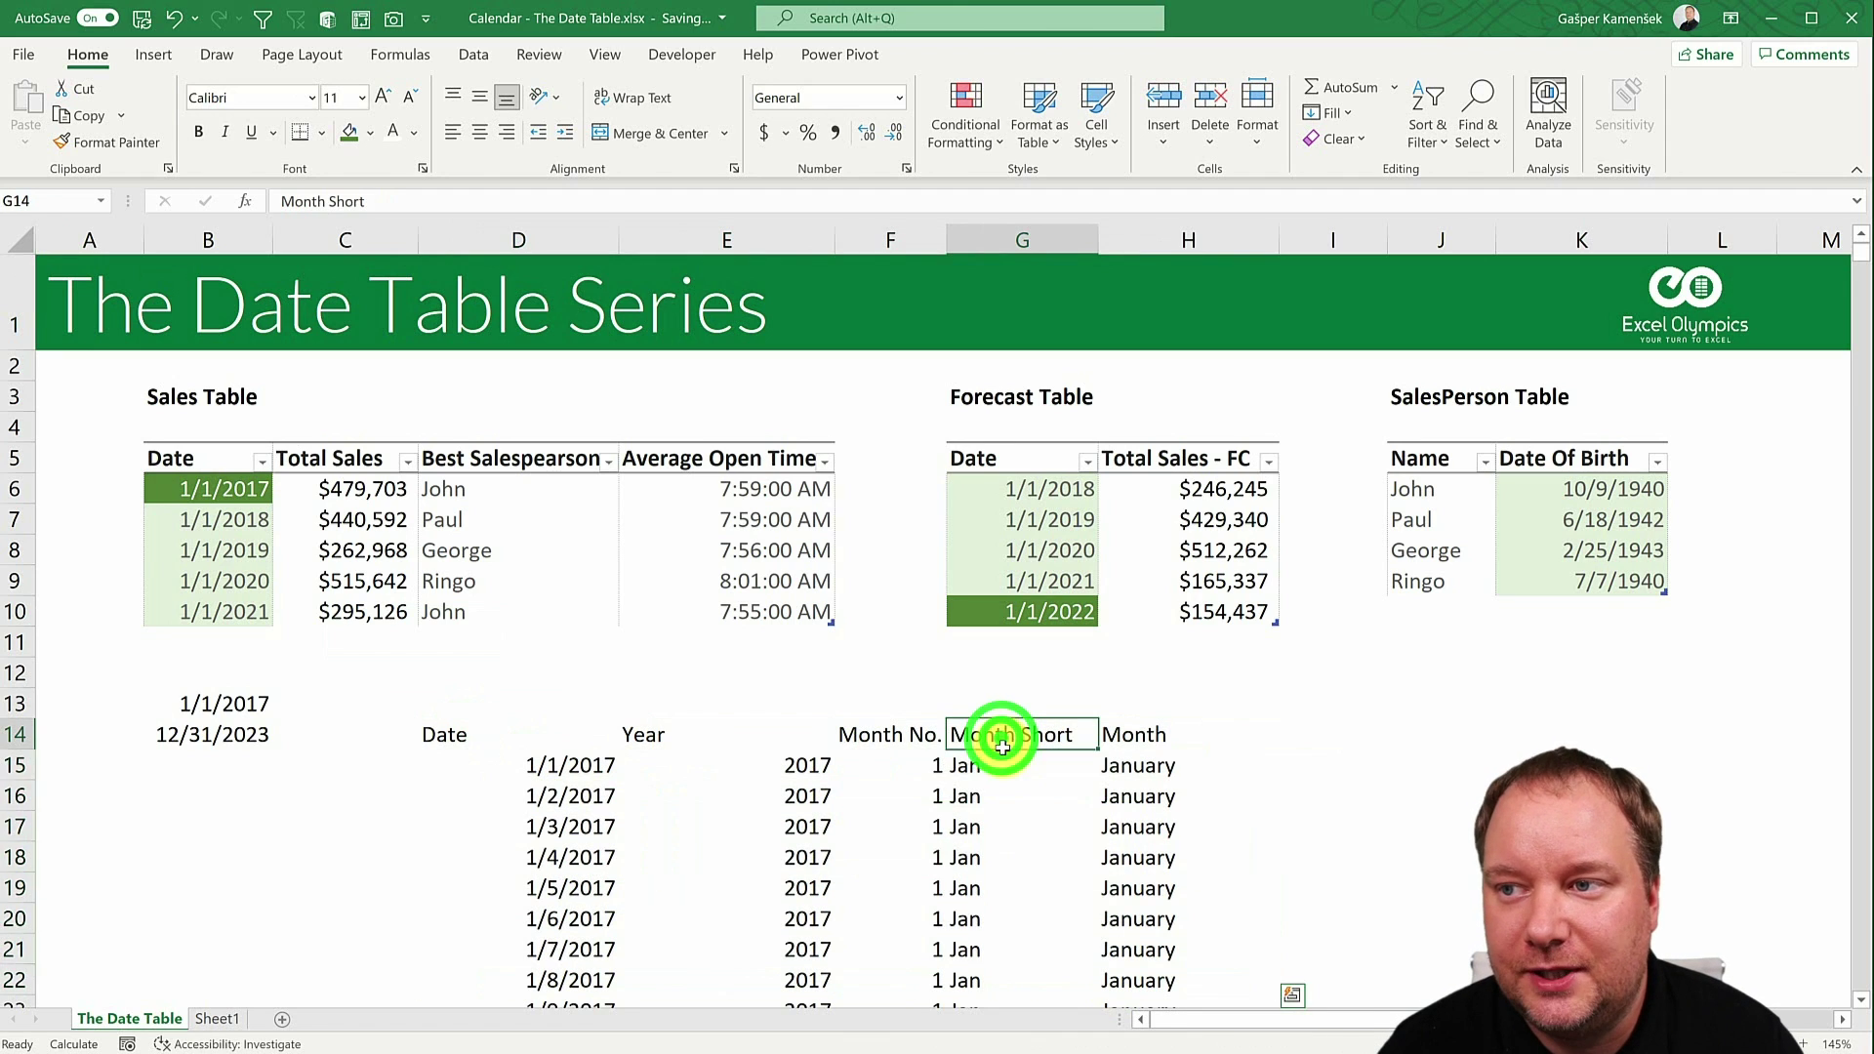
{"action": "left_click_drag", "start_coordinate": [1002, 745], "coordinate": [1022, 956]}
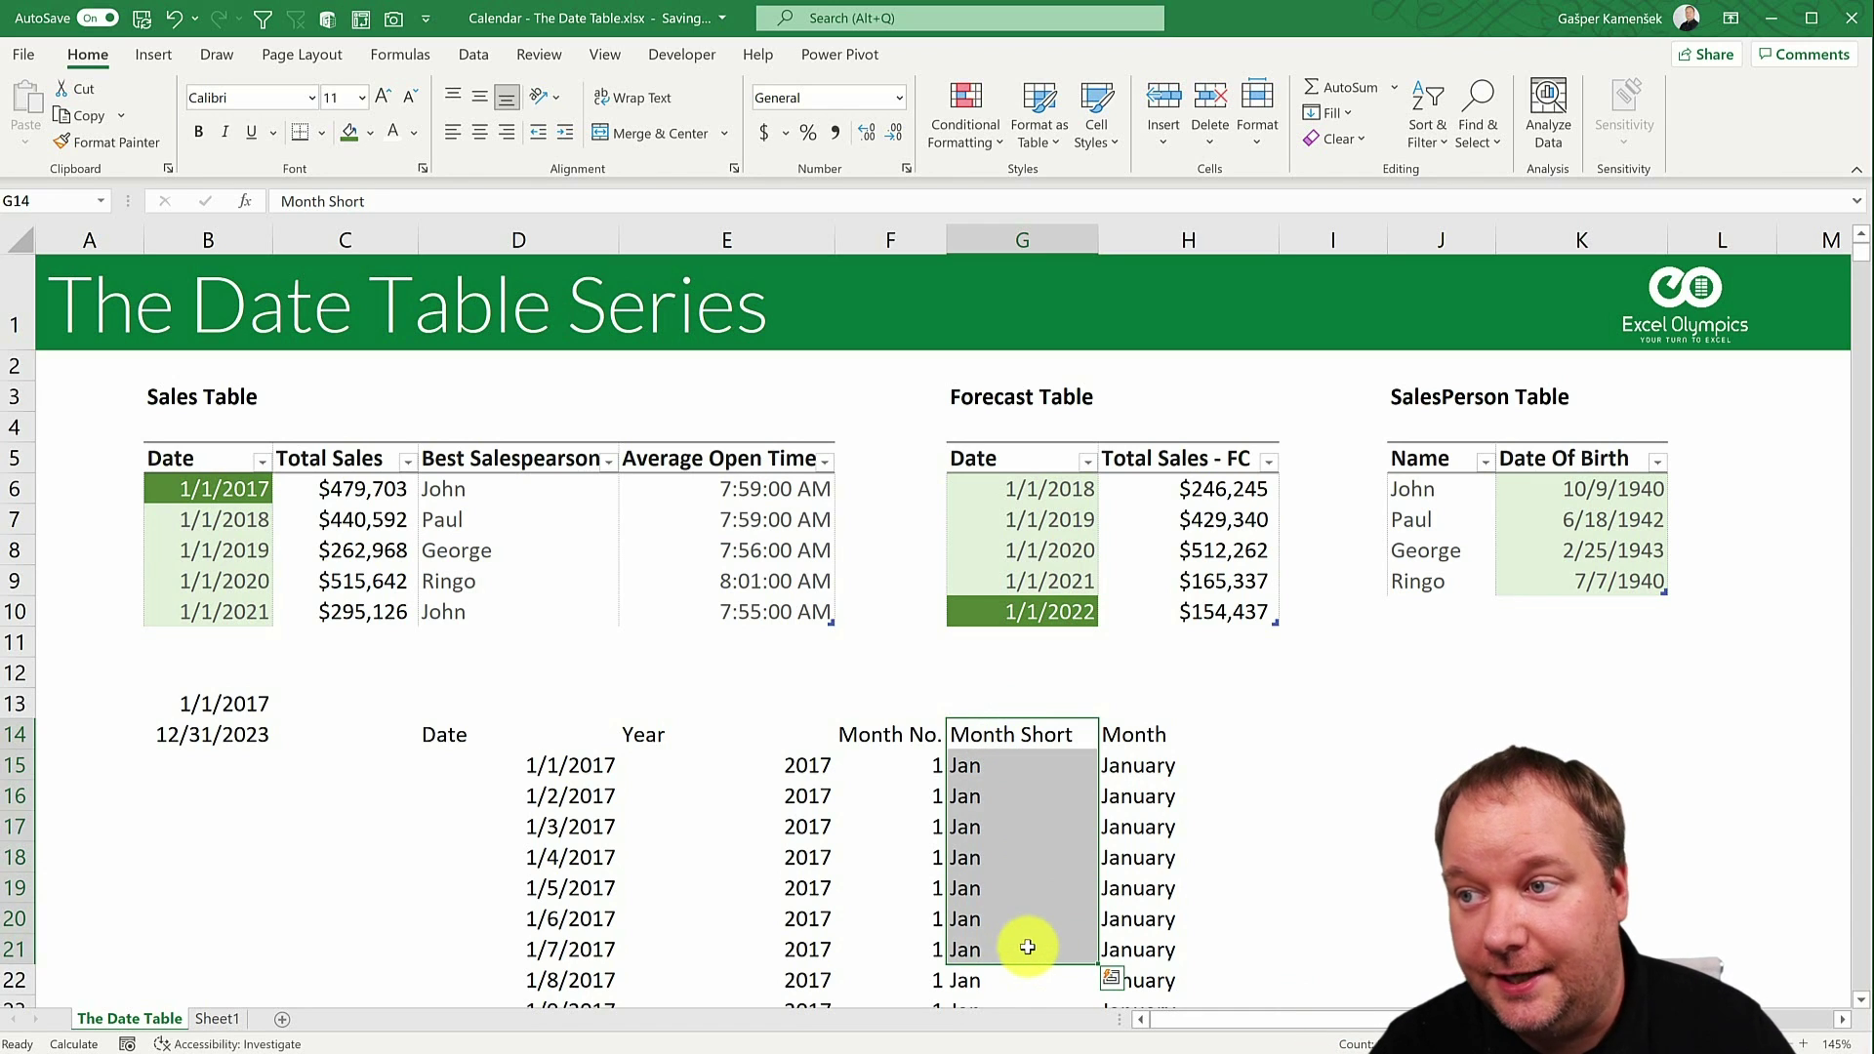
{"action": "left_click_drag", "start_coordinate": [1167, 765], "coordinate": [1163, 894]}
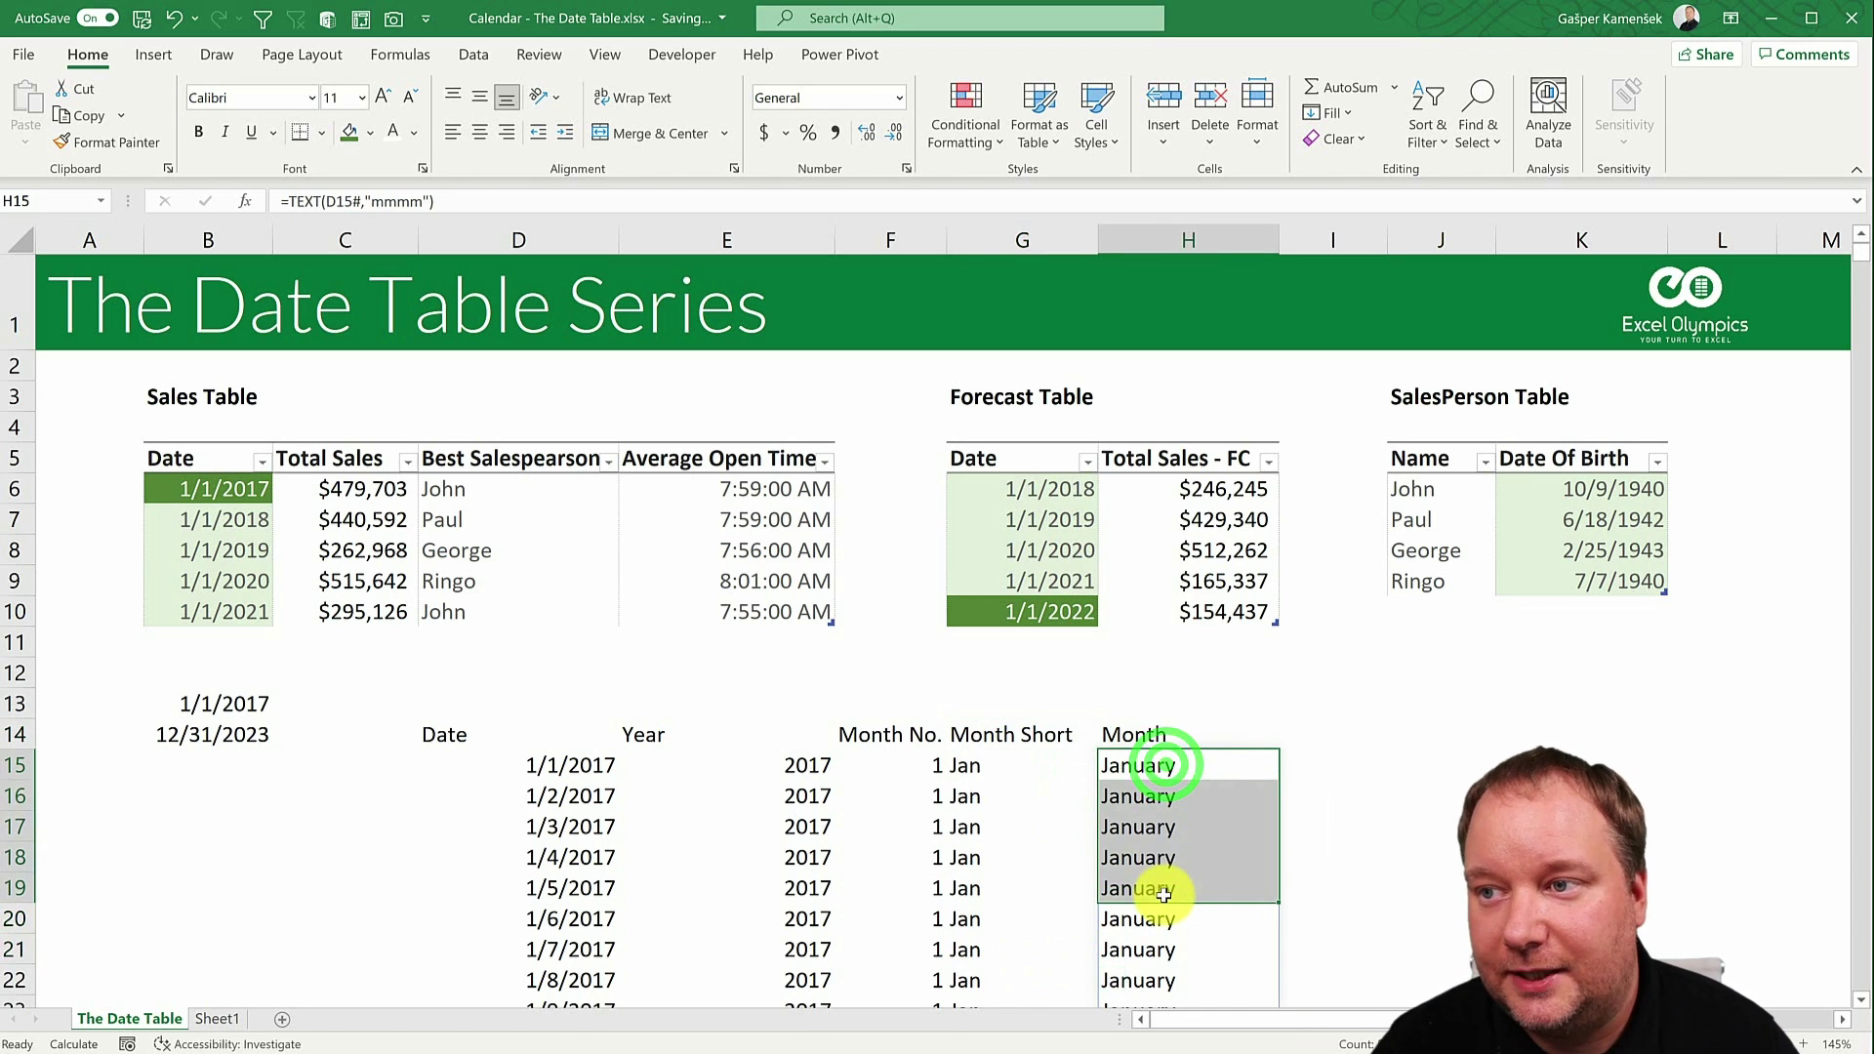
{"action": "left_click", "coordinate": [1005, 732]}
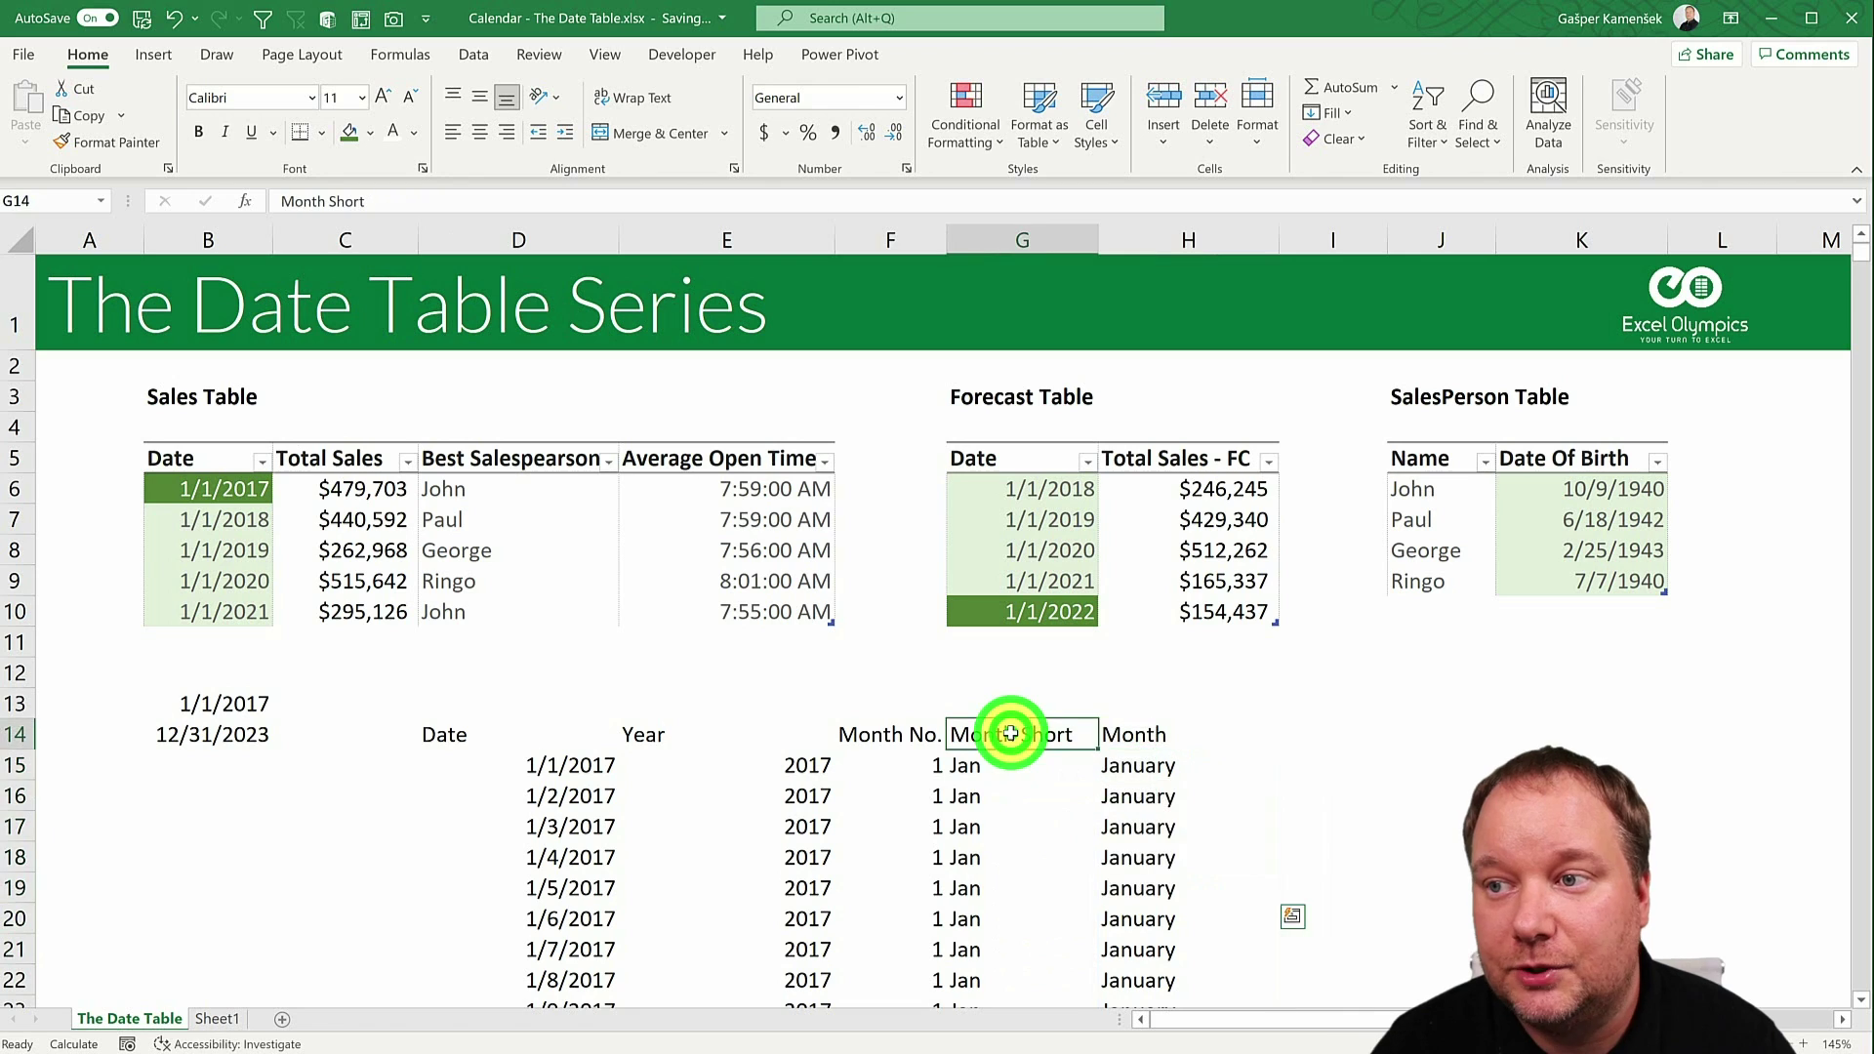
{"action": "left_click", "coordinate": [898, 734]}
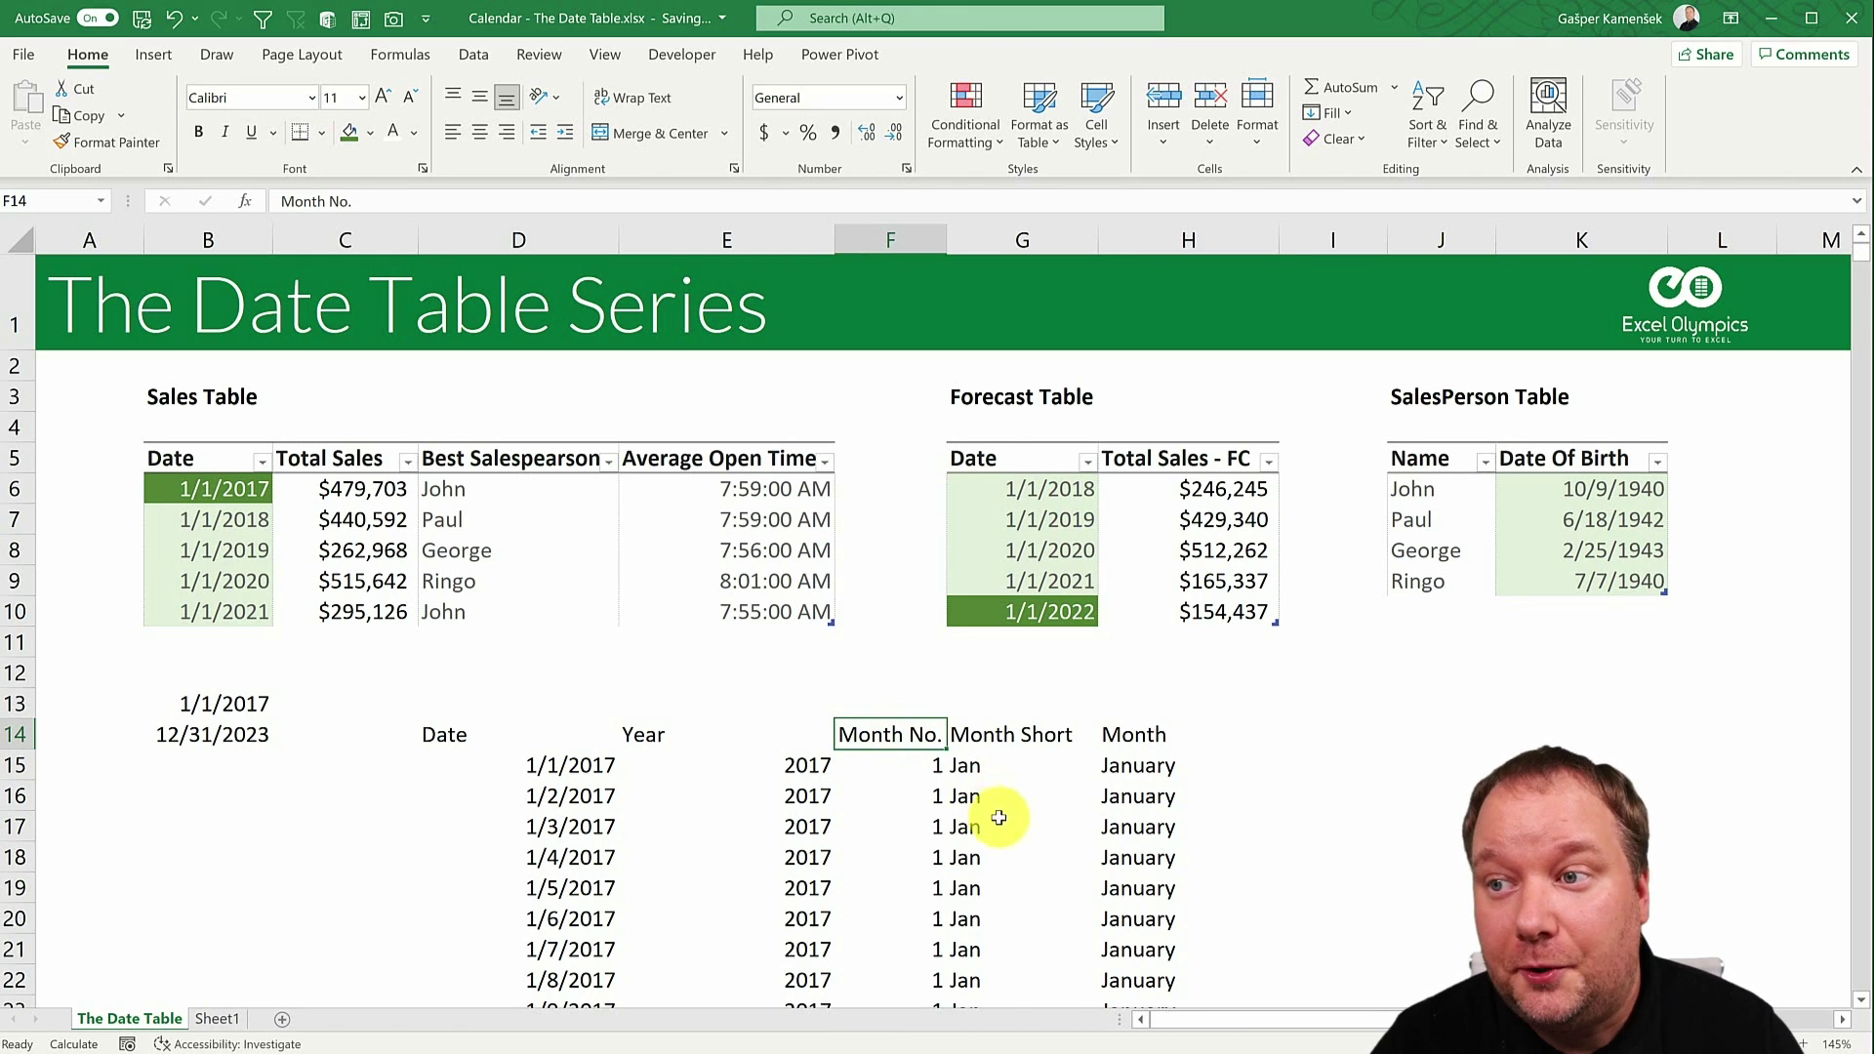
{"action": "left_click_drag", "start_coordinate": [1012, 765], "coordinate": [1045, 891]}
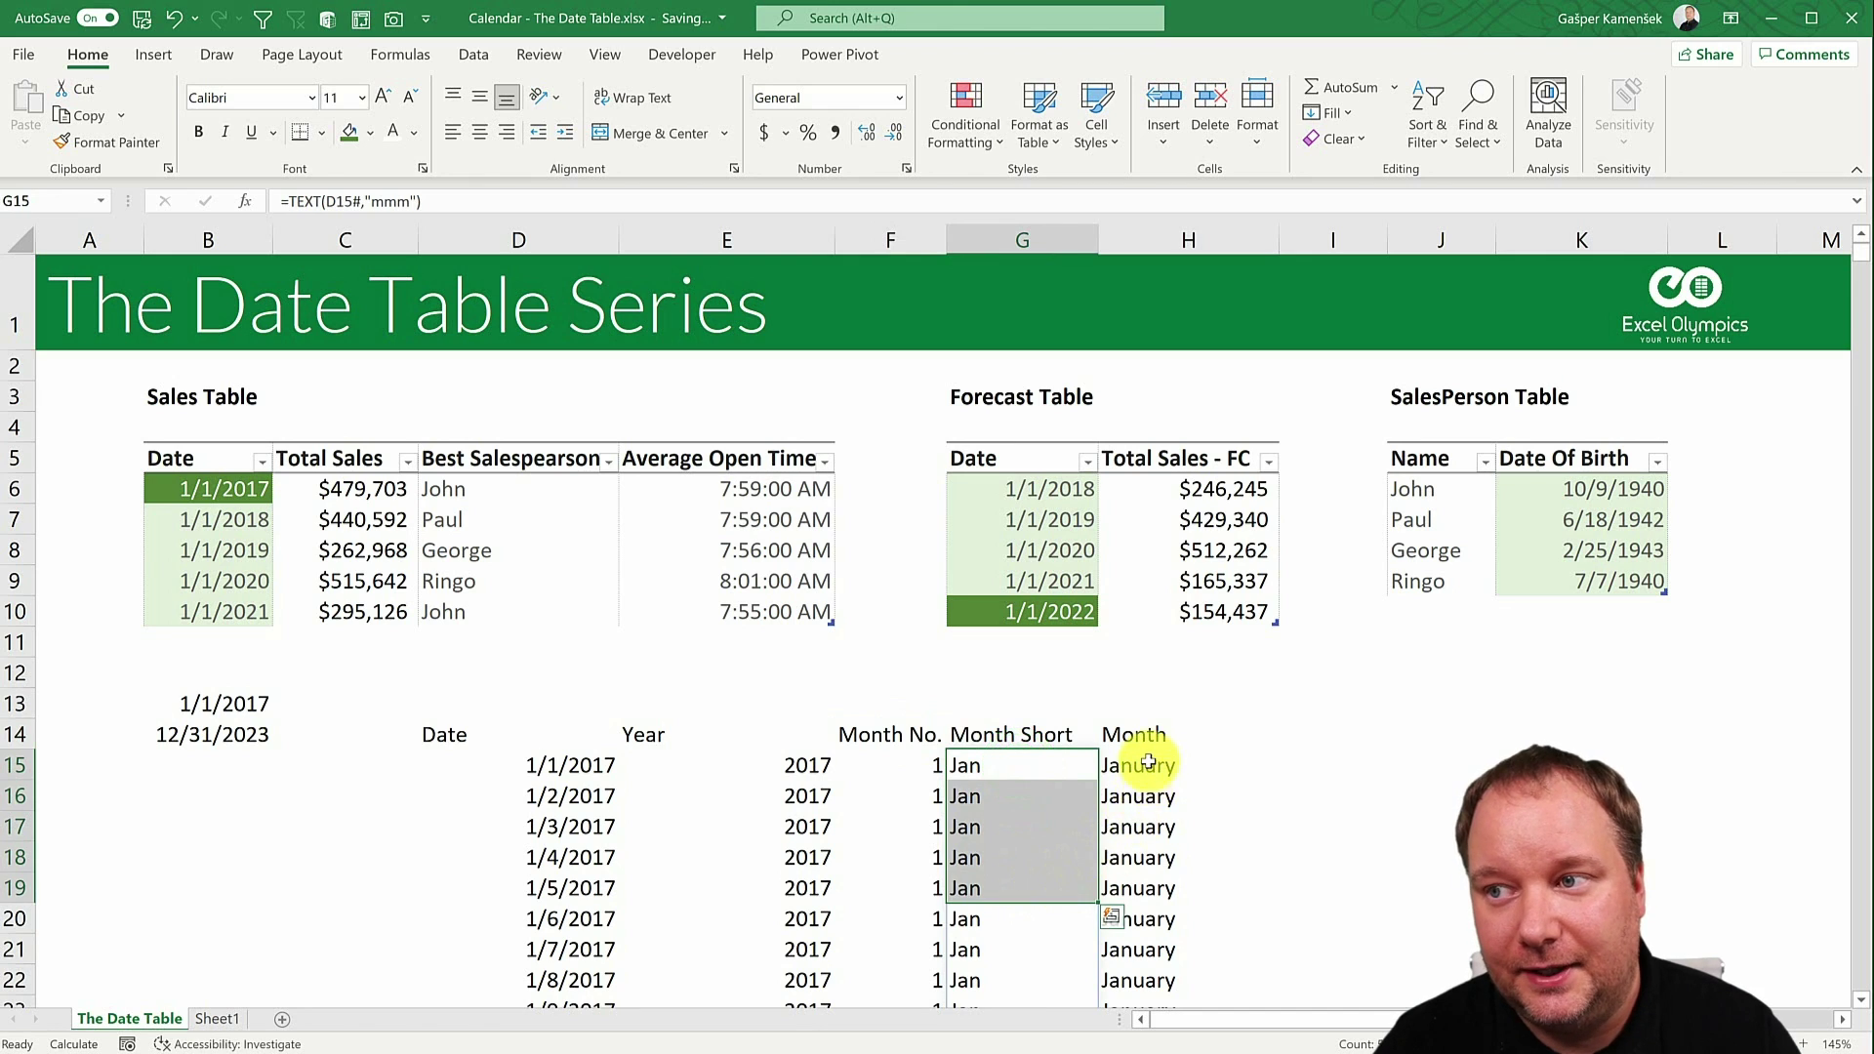
{"action": "left_click_drag", "start_coordinate": [1138, 765], "coordinate": [1155, 825]}
{"action": "left_click_drag", "start_coordinate": [917, 765], "coordinate": [922, 889]}
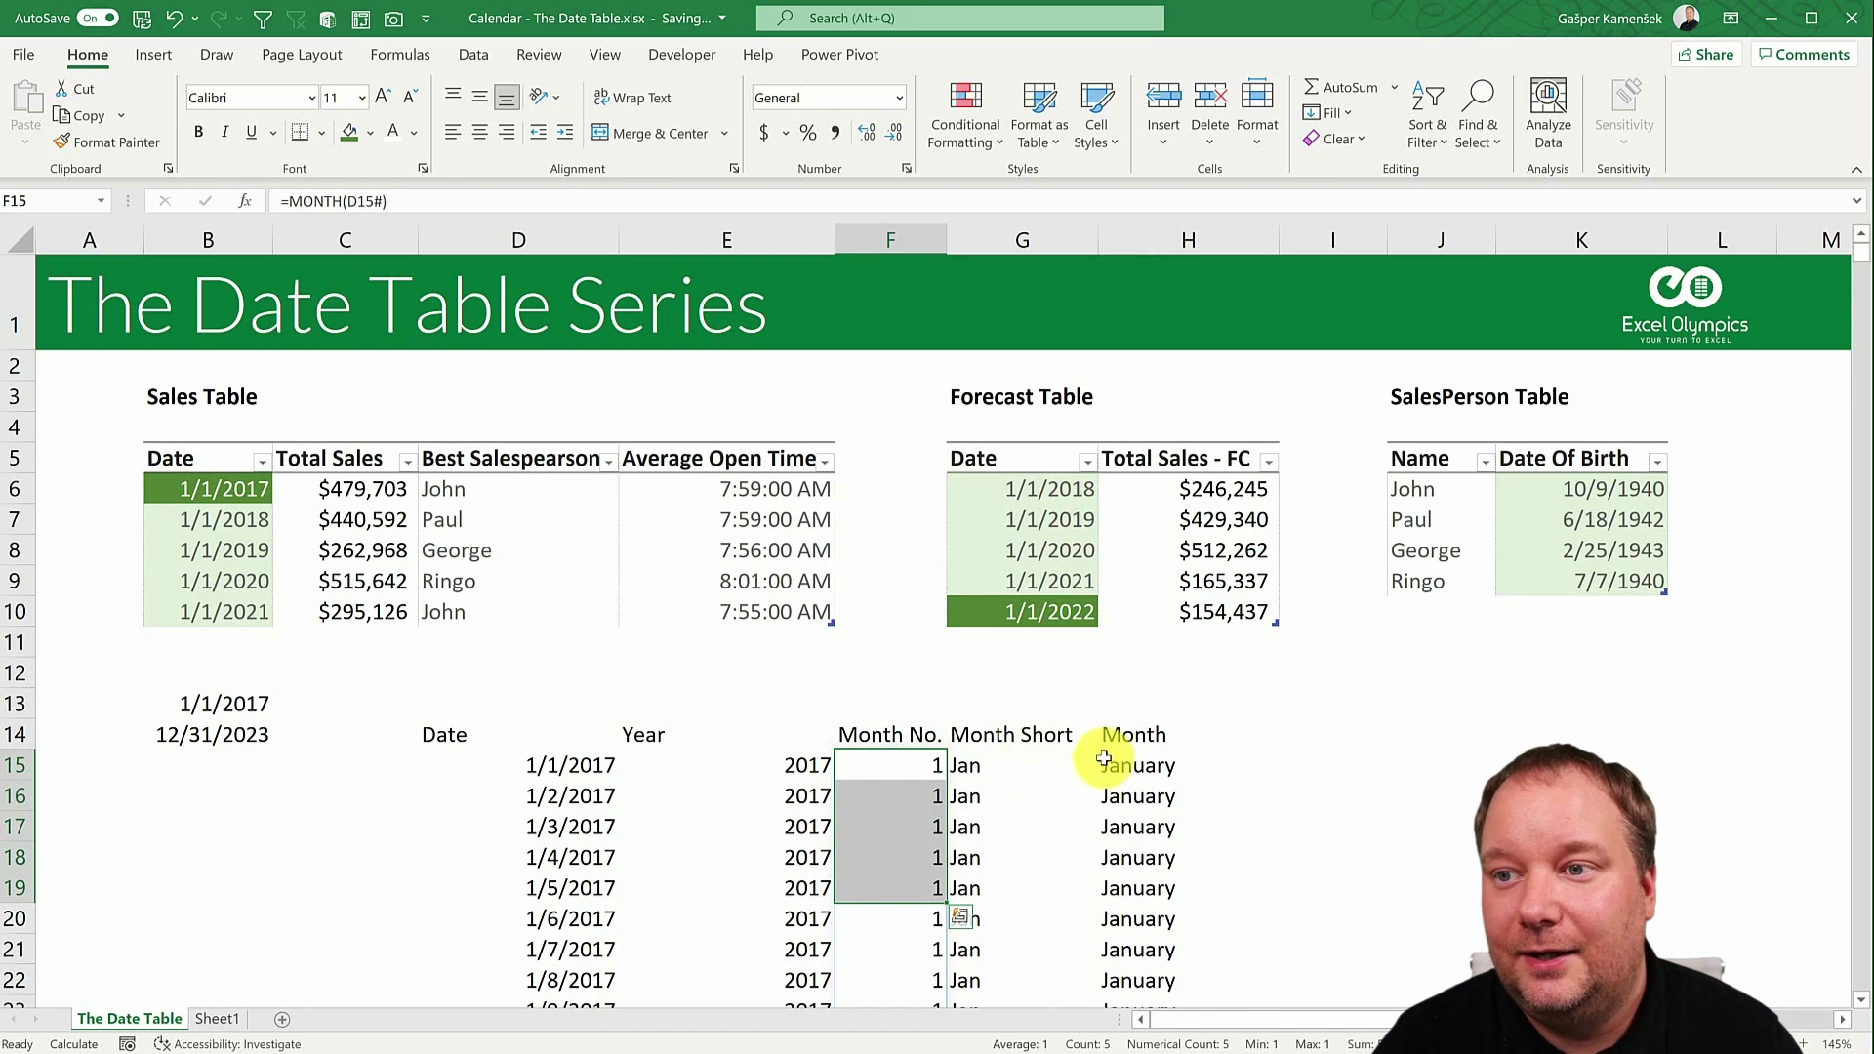
{"action": "left_click", "coordinate": [508, 764]}
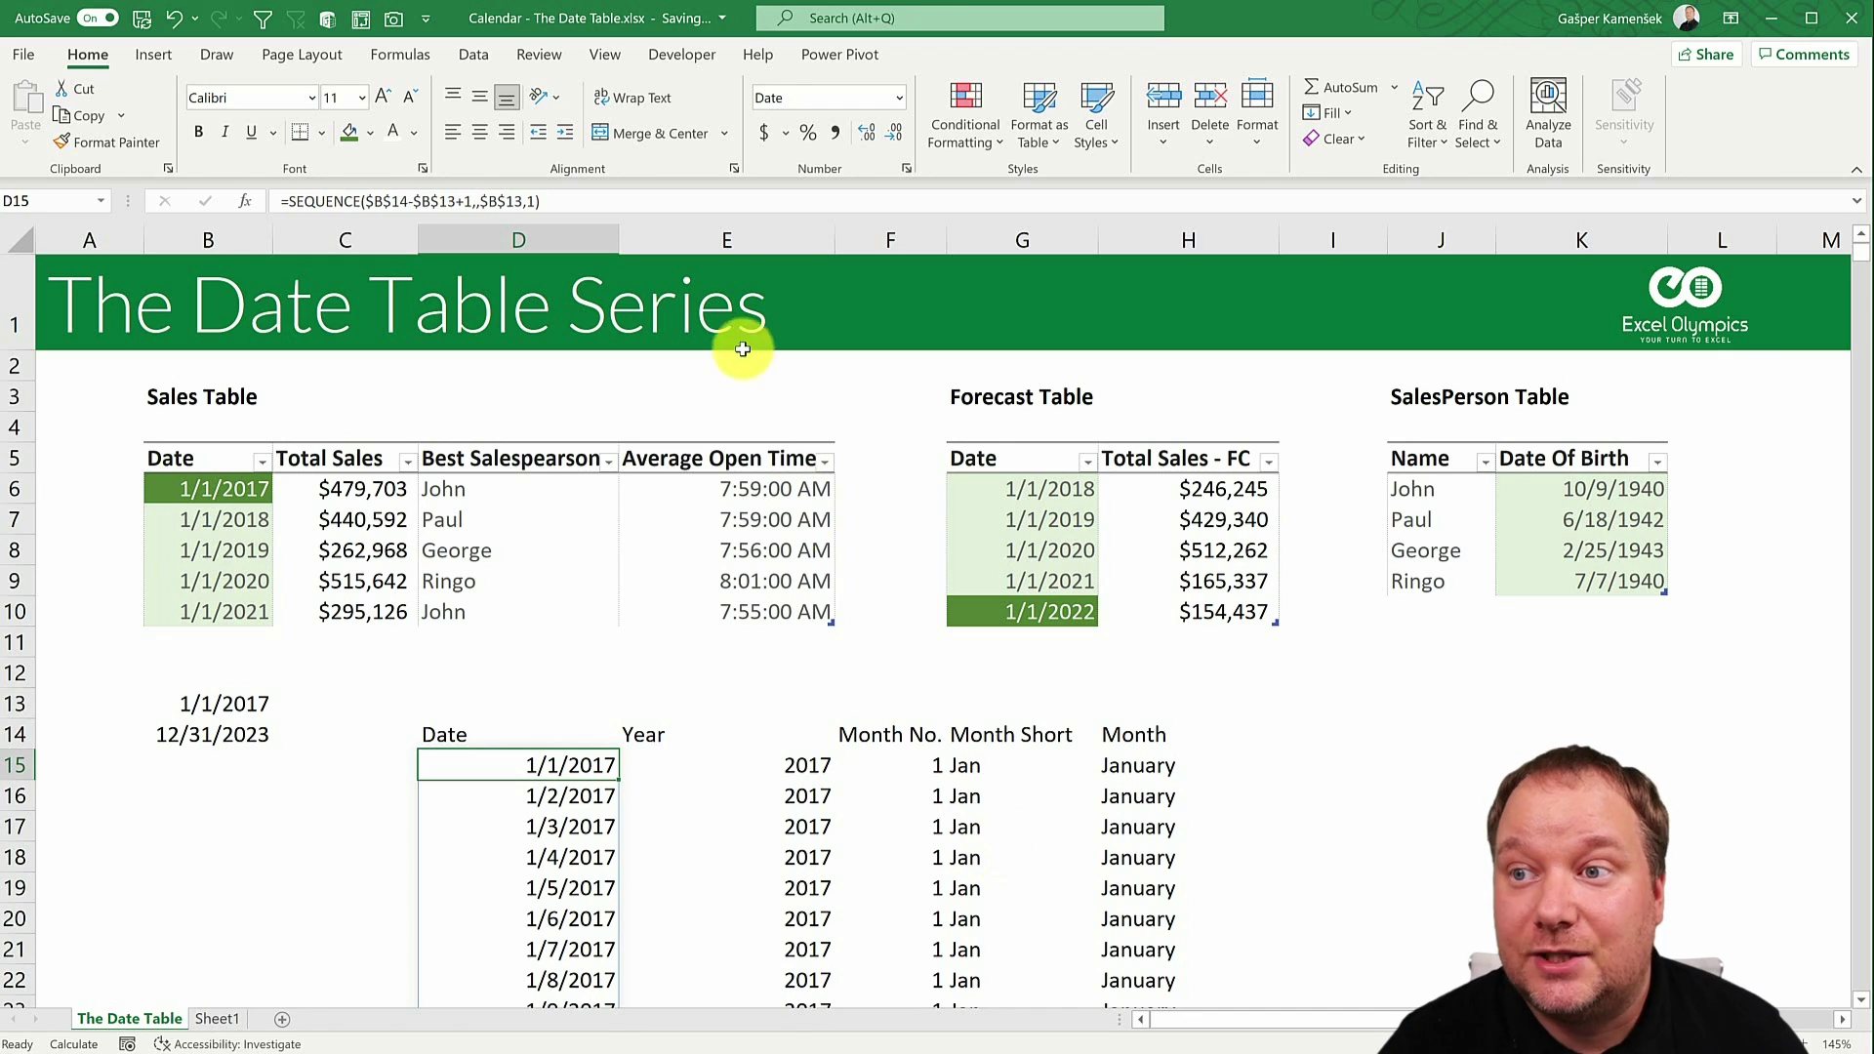
{"action": "left_click_drag", "start_coordinate": [766, 491], "coordinate": [765, 617]}
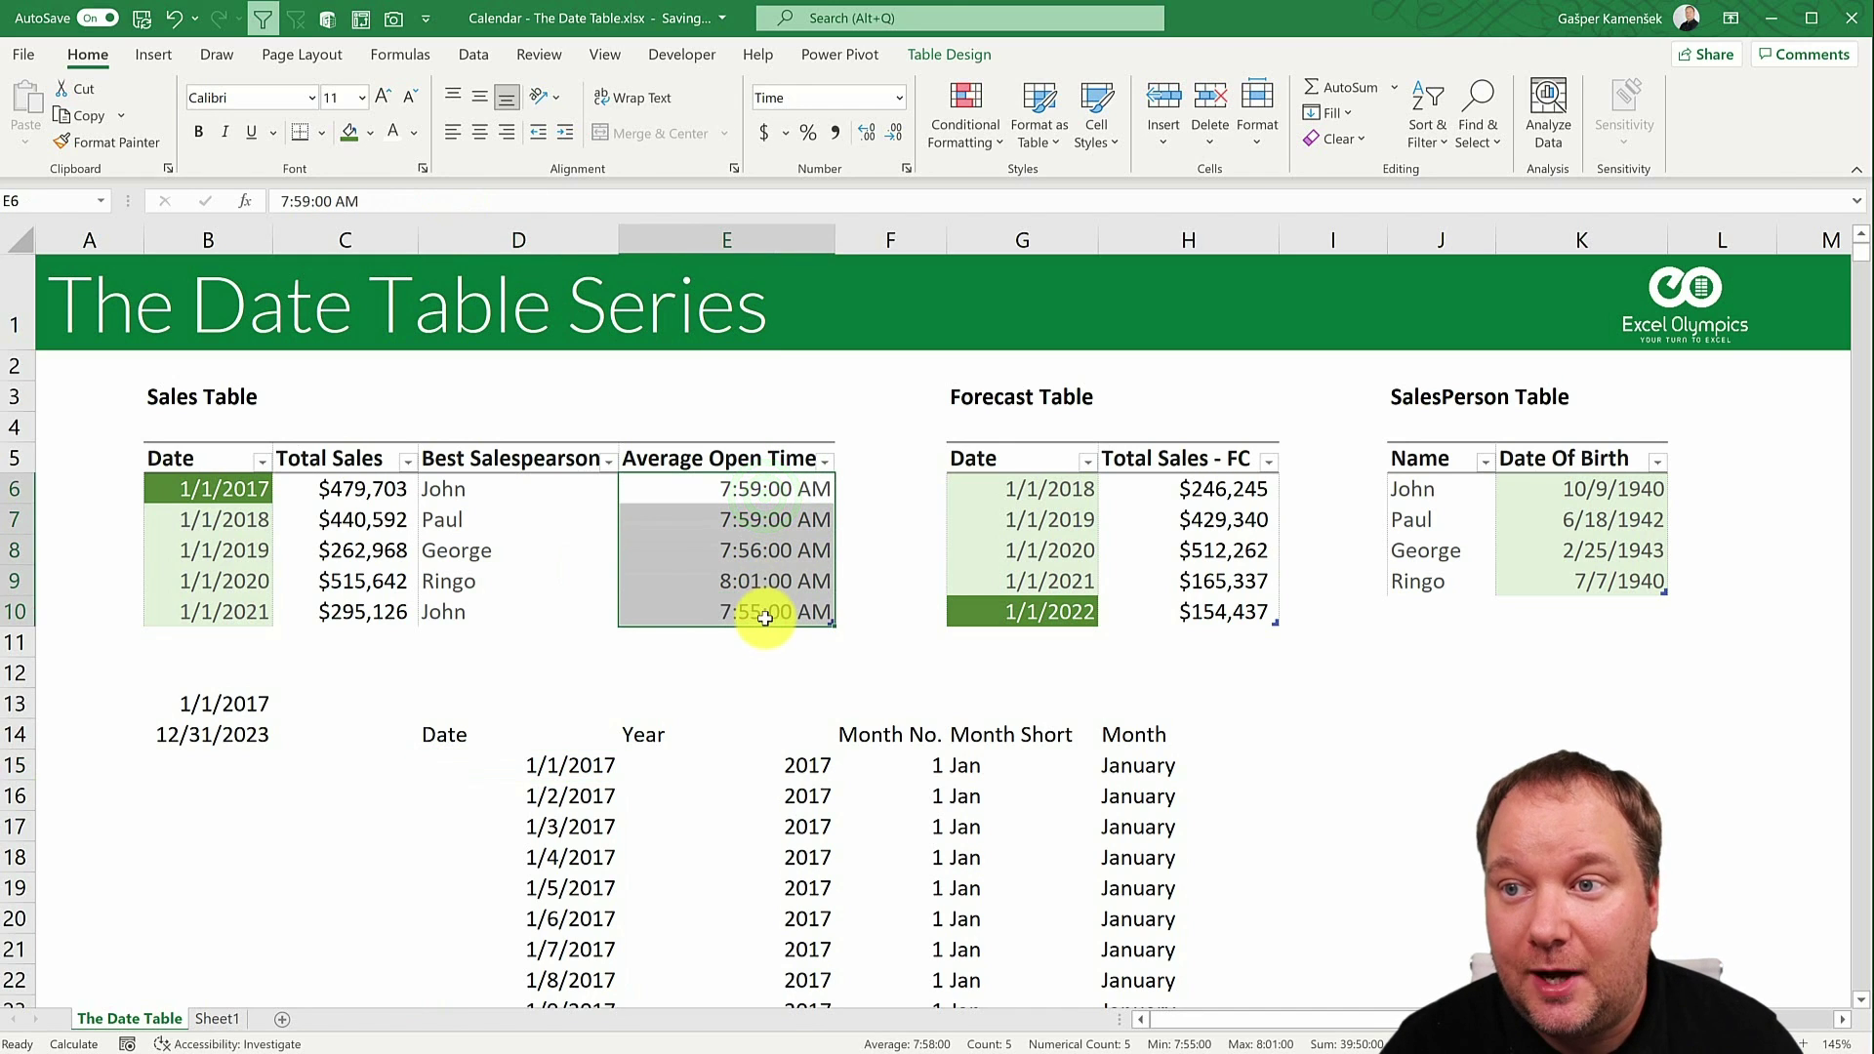
{"action": "left_click", "coordinate": [813, 861]}
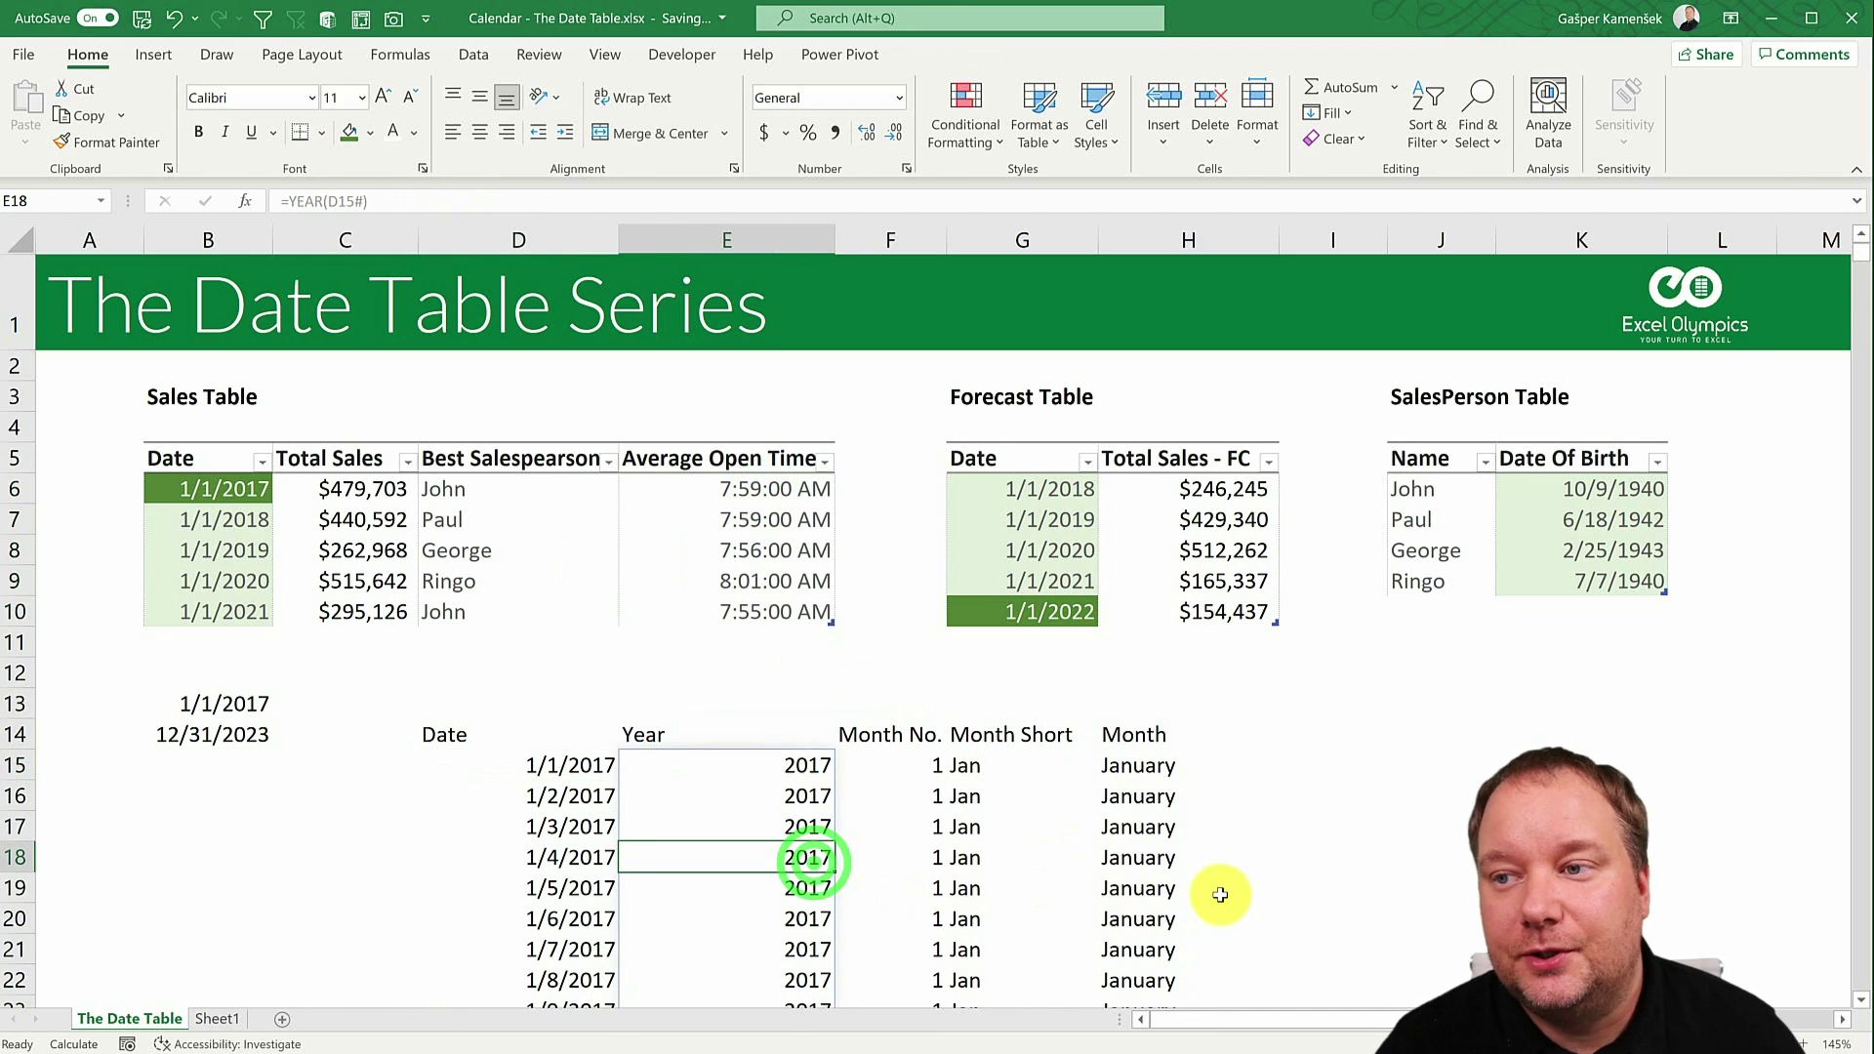
{"action": "left_click", "coordinate": [584, 801]}
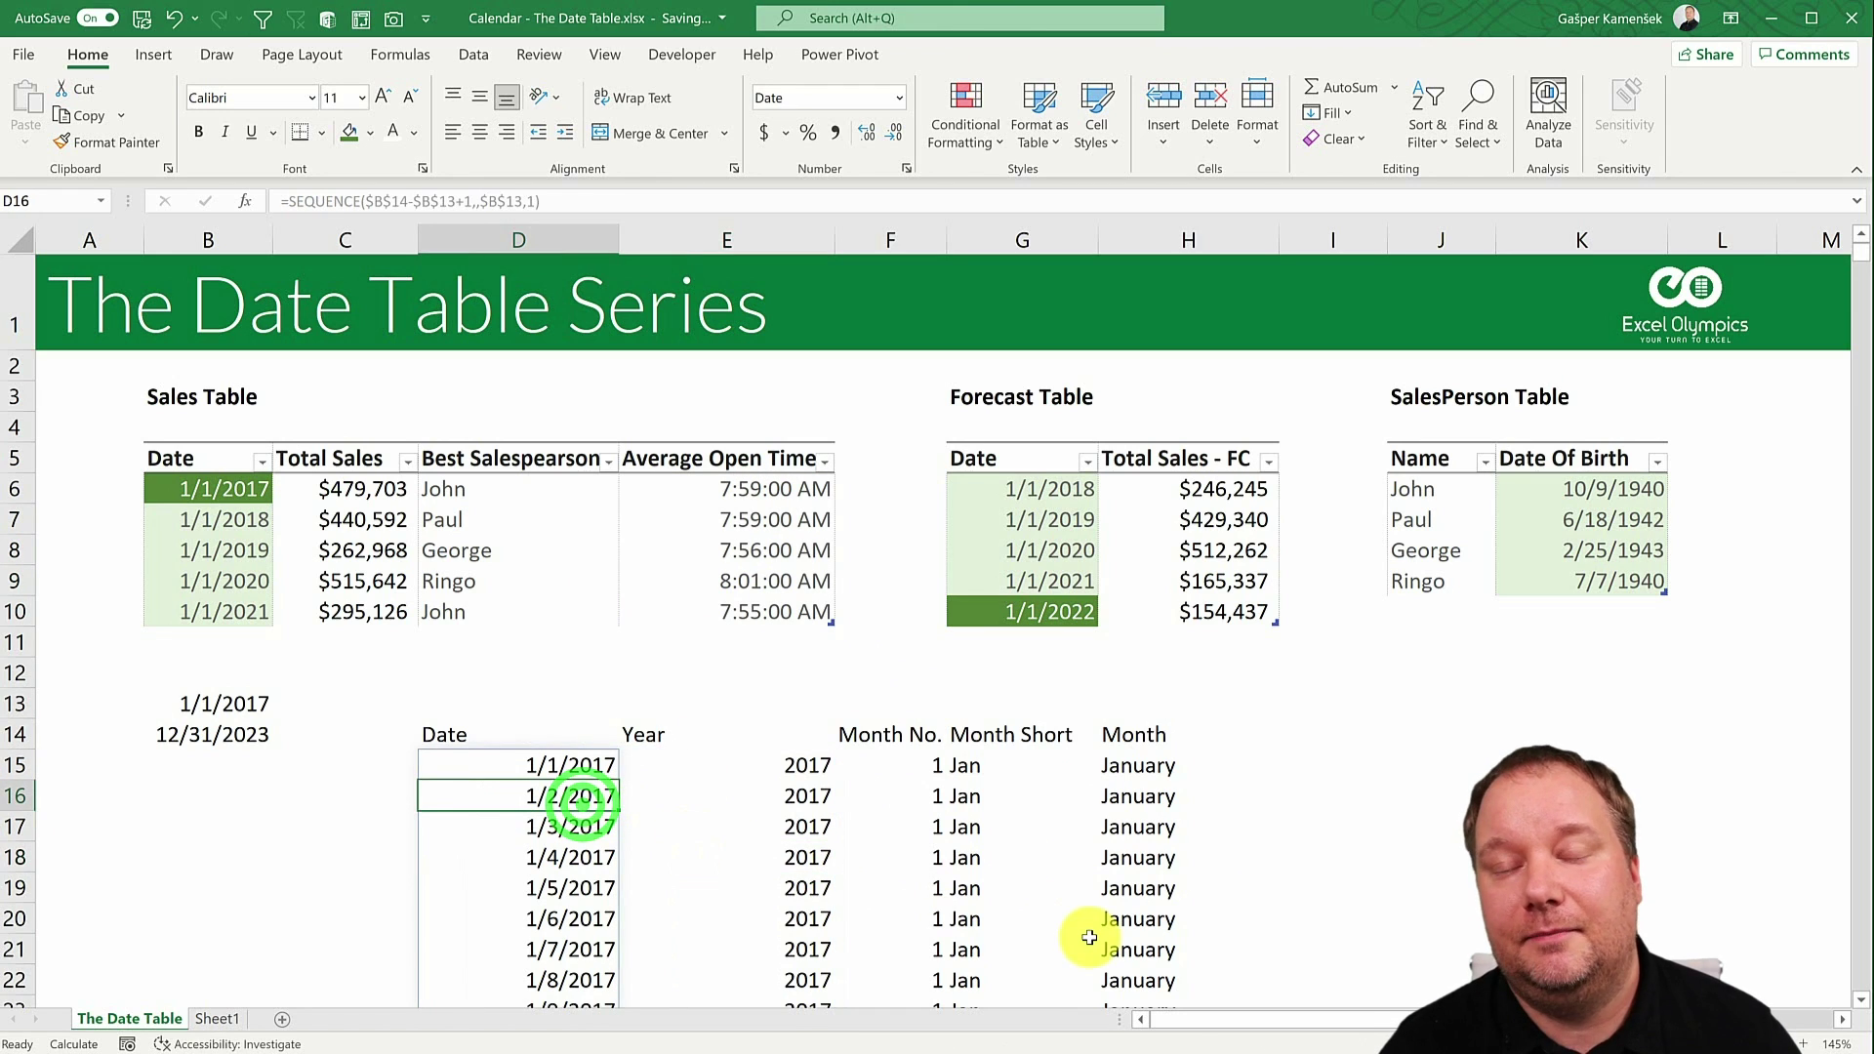